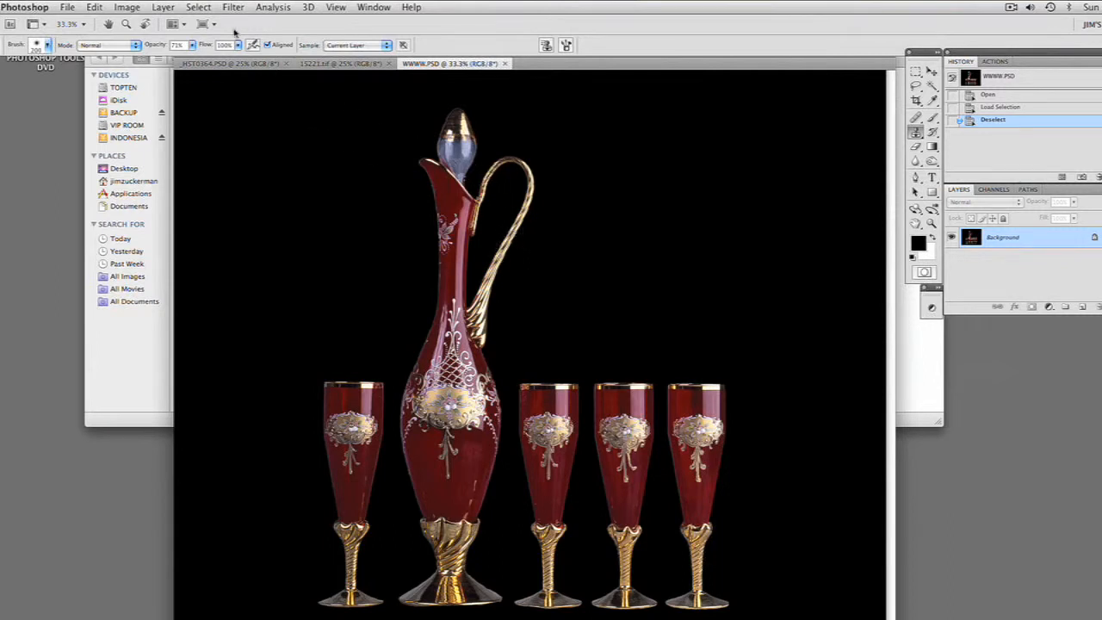
- Load the Alpha 1 channel as a new selection and invert it to select the black background around the glassware
click(203, 8)
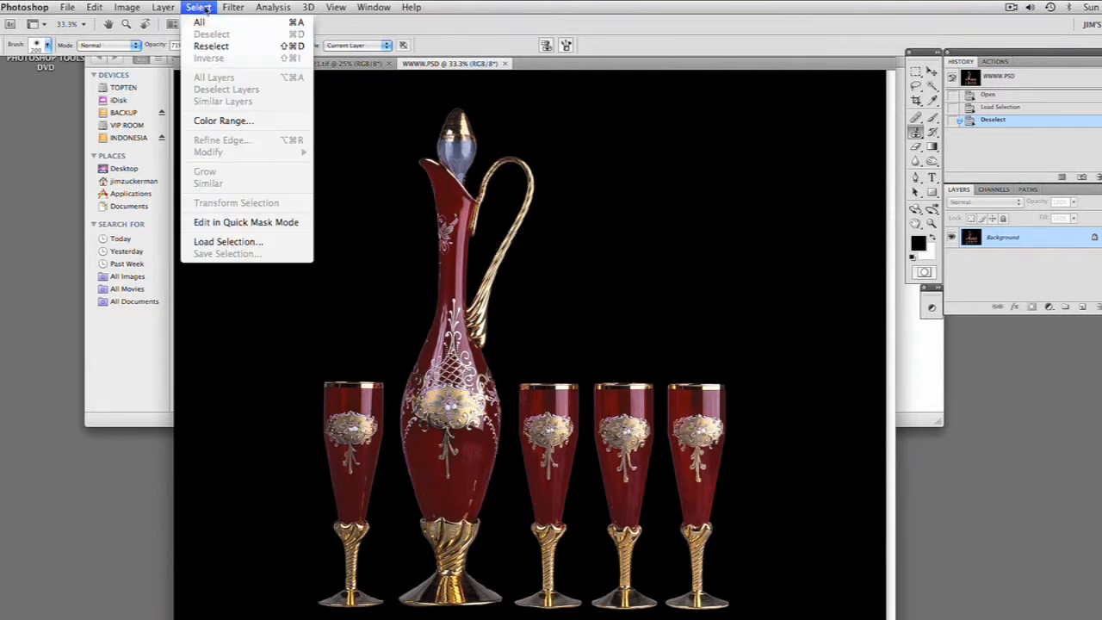
click(225, 241)
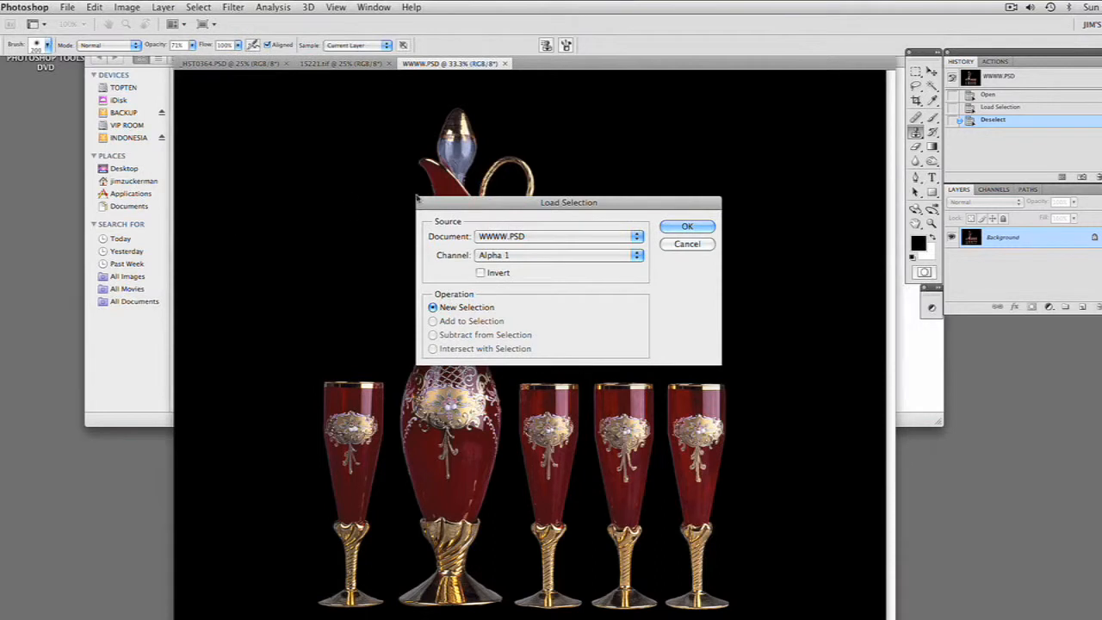
click(688, 227)
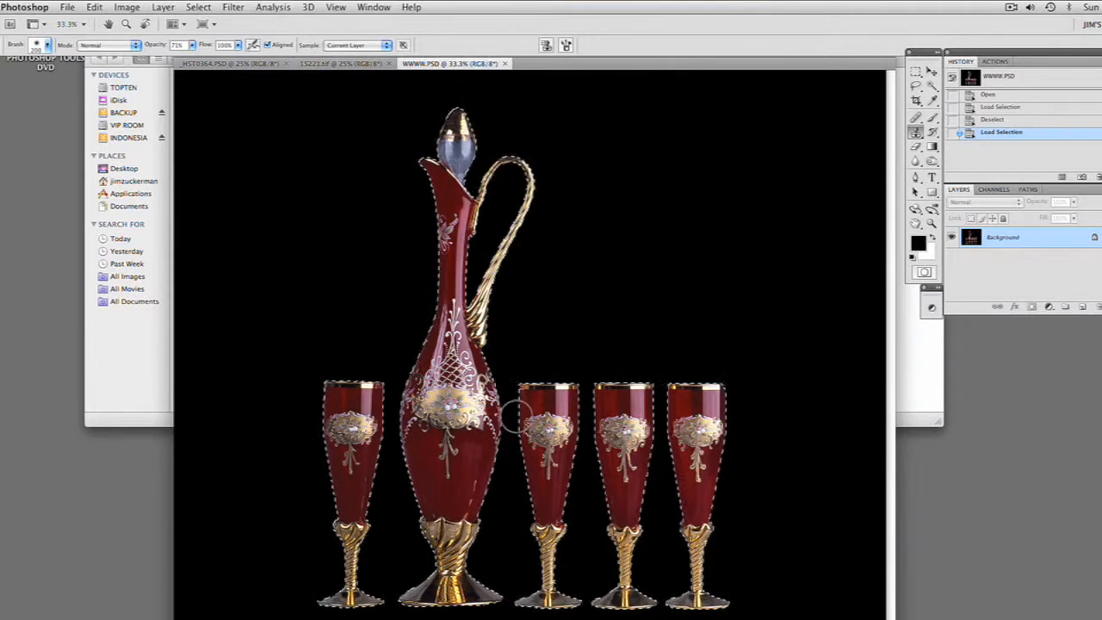
click(204, 12)
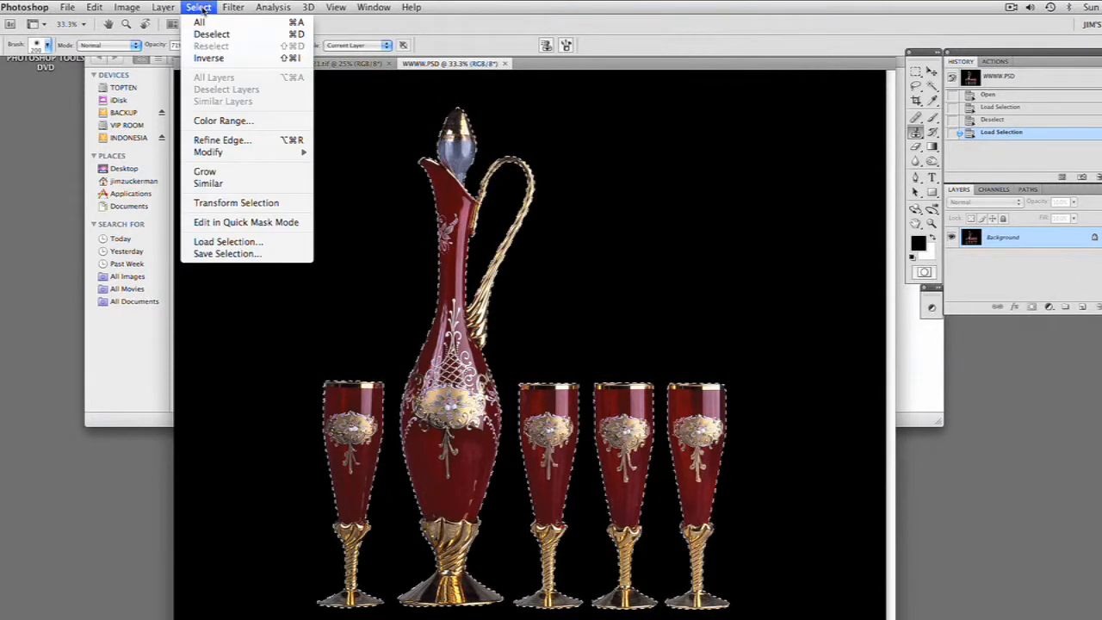
click(209, 59)
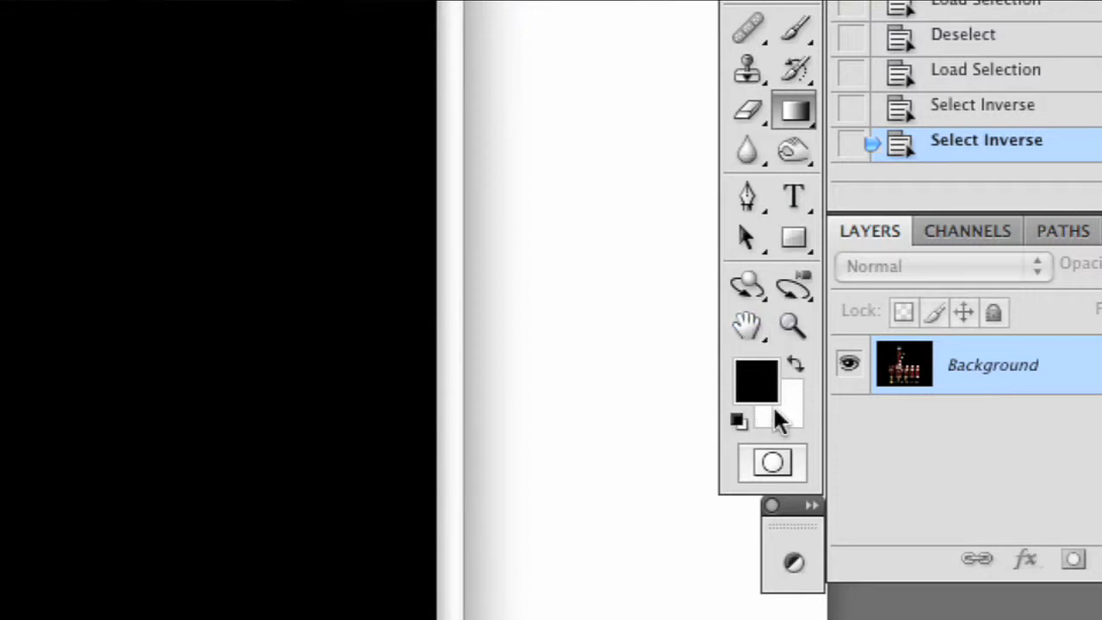
- Swap the foreground and background colours and fill the selected background with a full-height vertical linear gradient from white to black
click(796, 366)
click(794, 365)
click(795, 366)
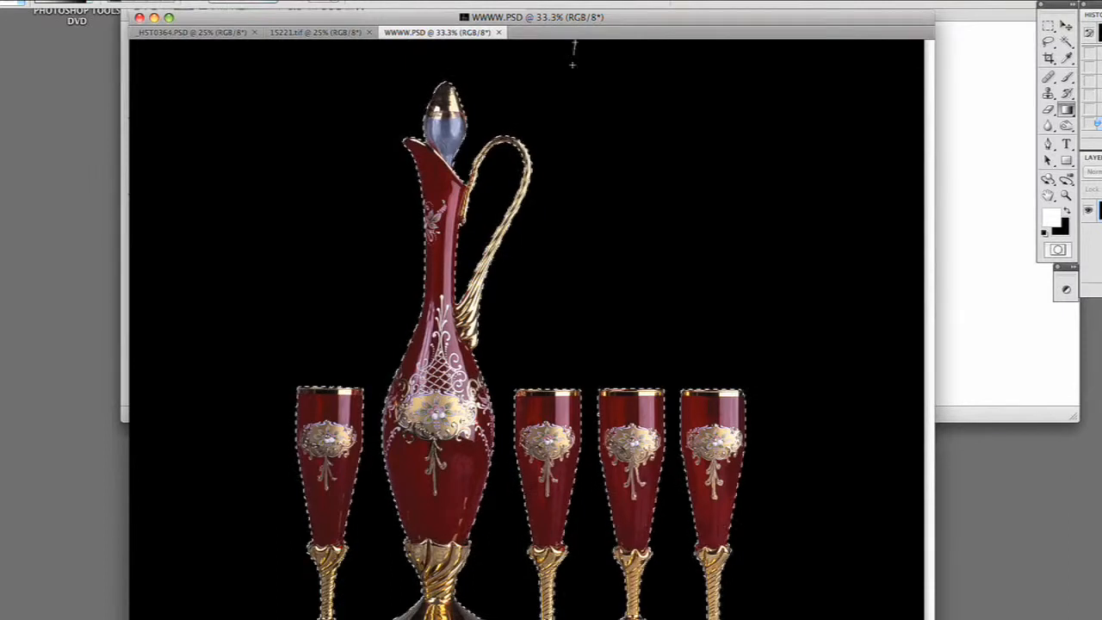
drag(571, 65, 572, 618)
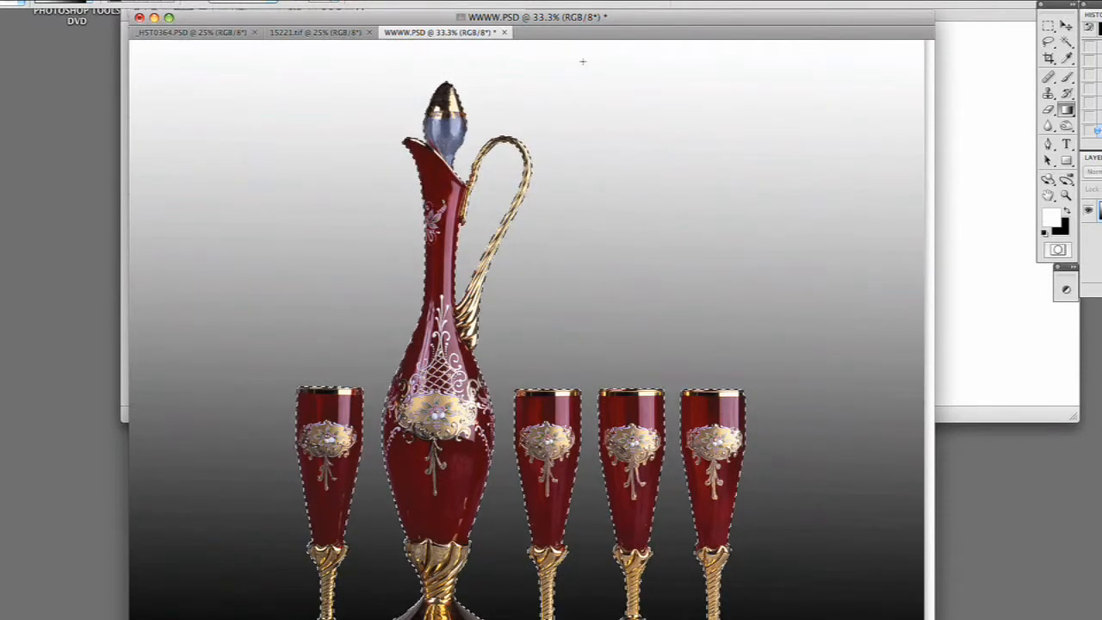
- Try white-to-black linear gradients of different lengths and a diagonal one, ending with a full-height vertical gradient behind the glassware
drag(597, 42, 594, 121)
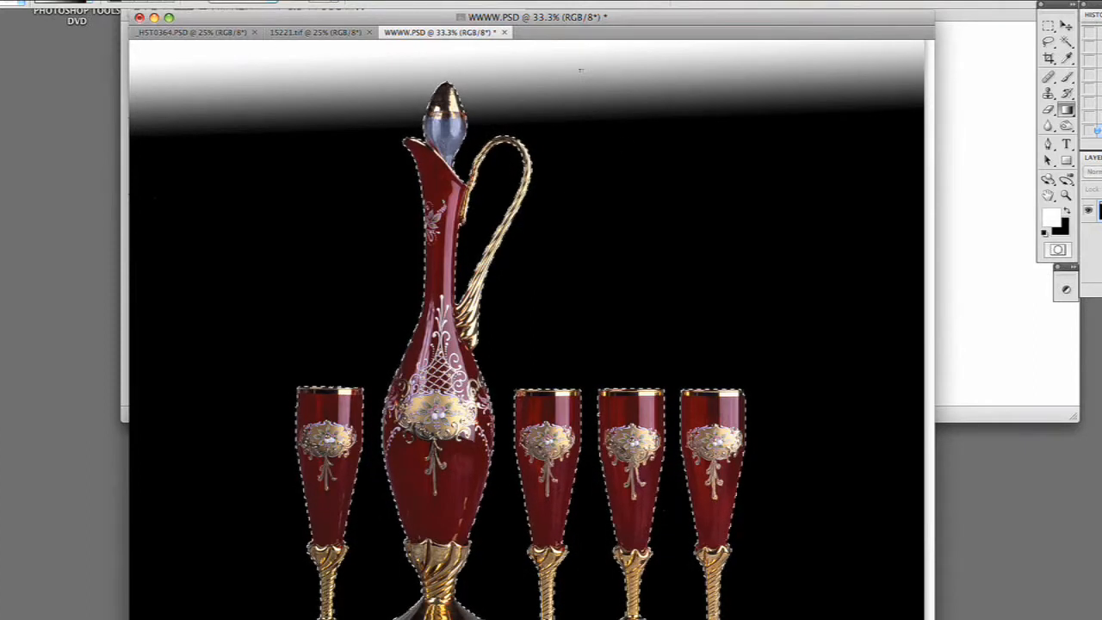
mouse_move(591, 43)
mouse_down()
mouse_move(575, 263)
mouse_move(586, 343)
mouse_up()
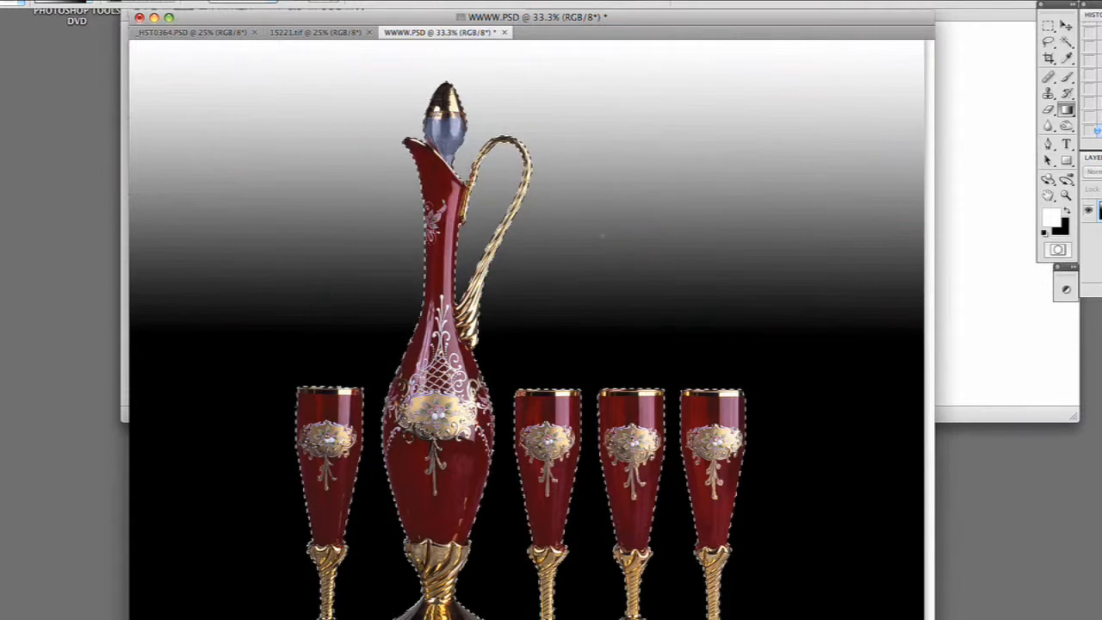
drag(608, 45, 601, 619)
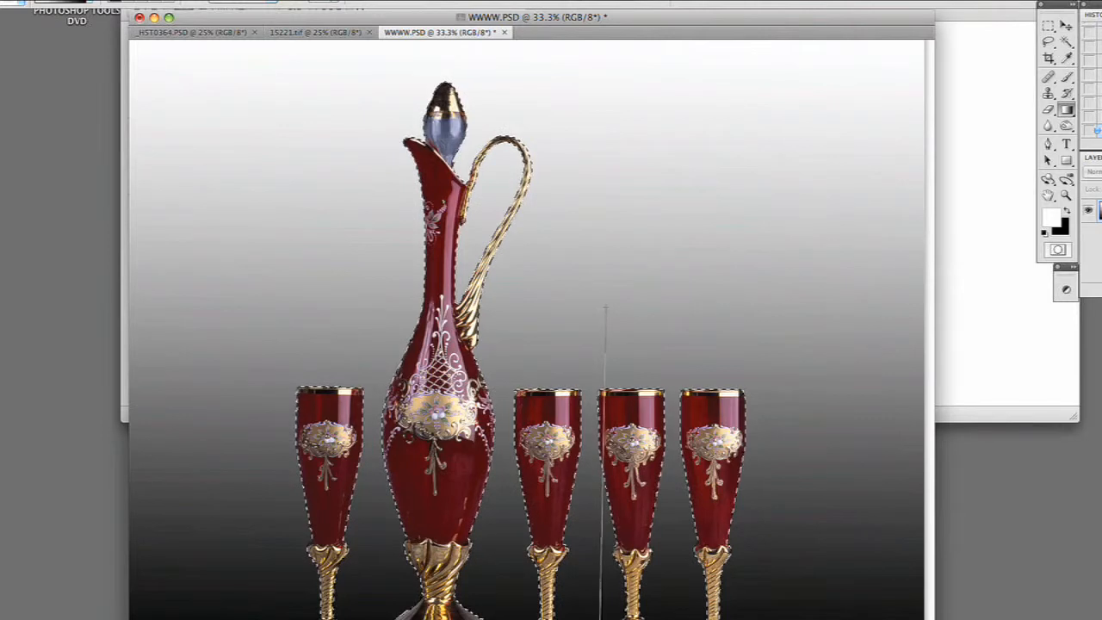
drag(601, 619, 601, 619)
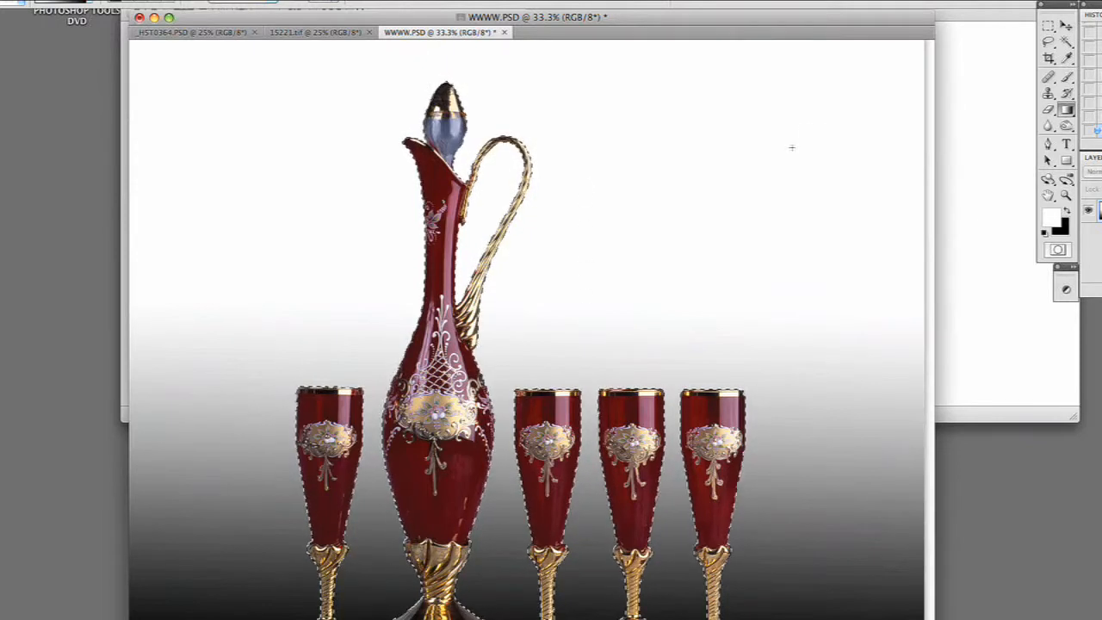
drag(879, 62, 250, 610)
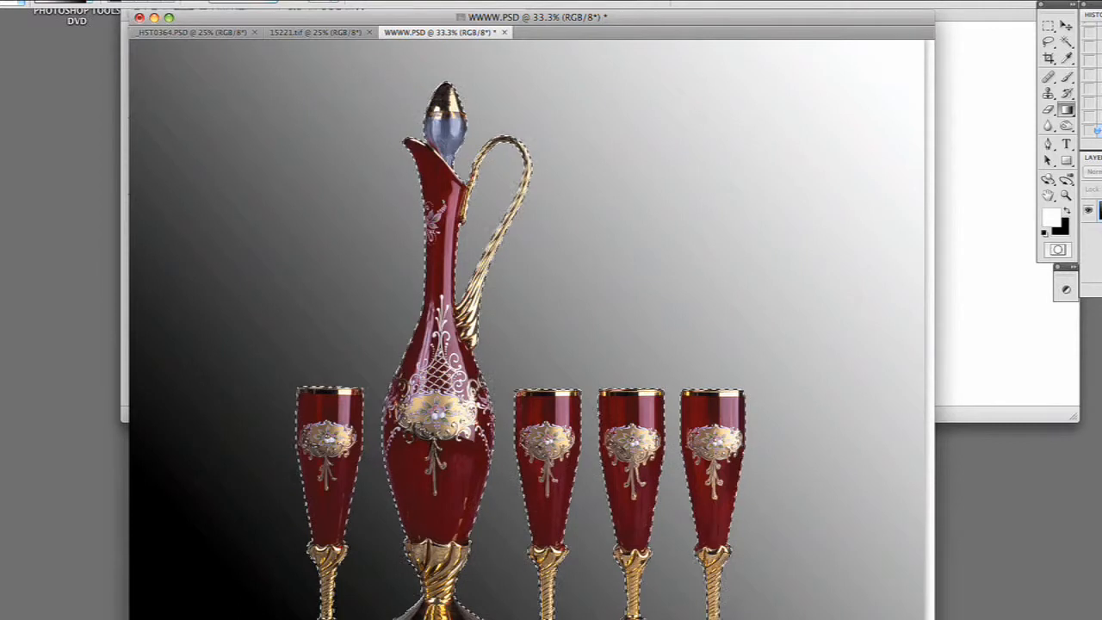
drag(537, 47, 525, 619)
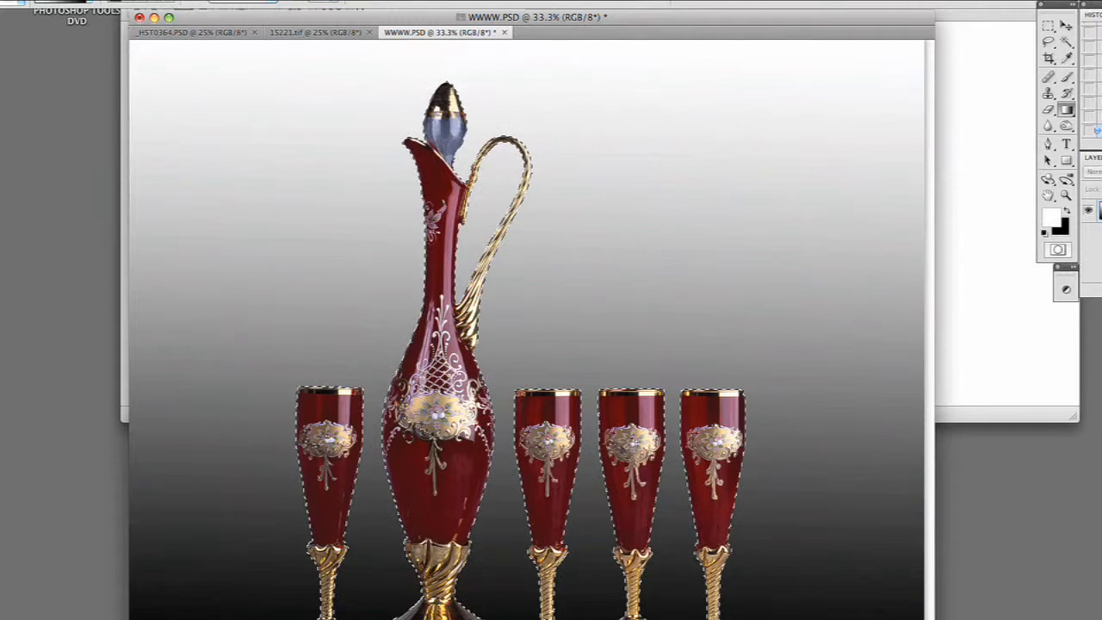
- Set the foreground colour to mid-grey 878686 and fill the background with a full-height grey-to-black linear gradient
click(1053, 220)
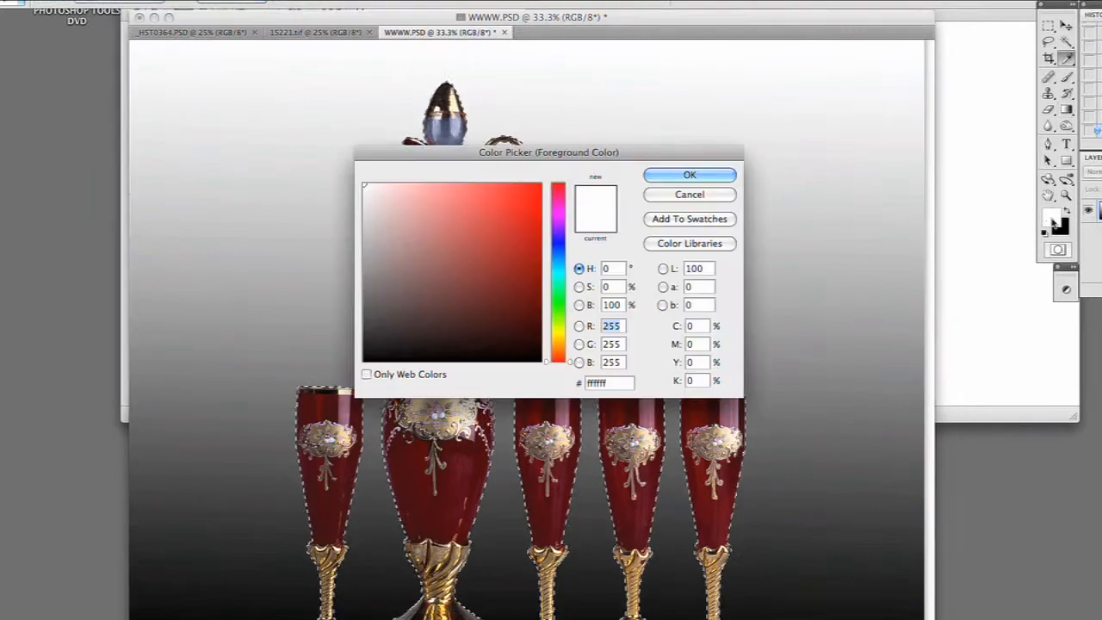
drag(509, 166, 867, 117)
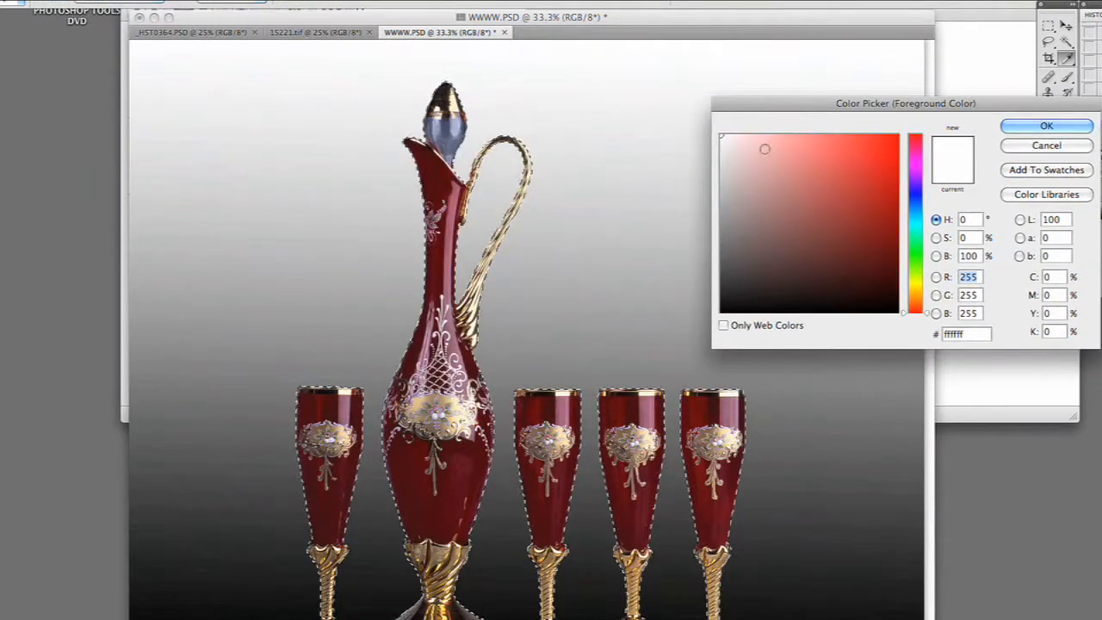
click(721, 218)
click(1030, 129)
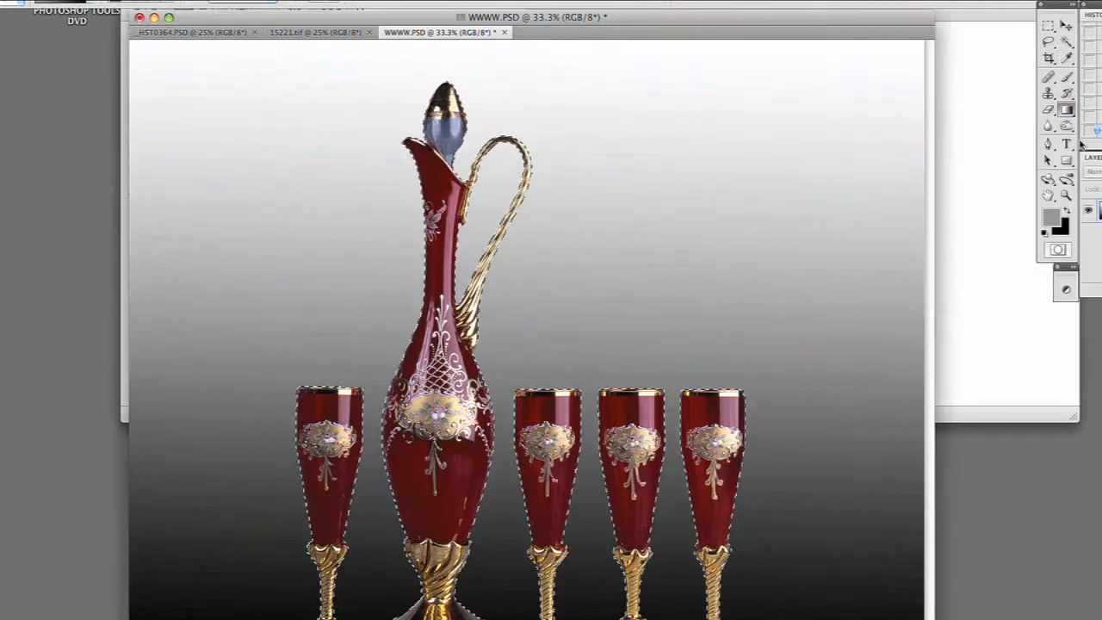
drag(592, 43, 593, 618)
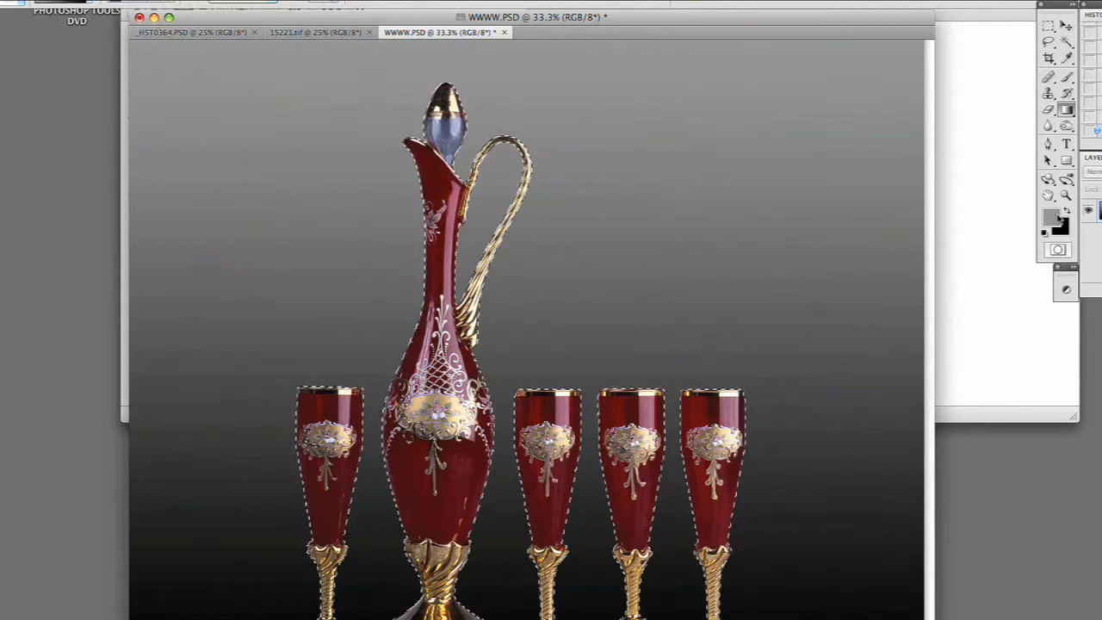
- Set the foreground colour to dark red 5b0202 and fill the background with a vertical red-to-black linear gradient
click(1052, 221)
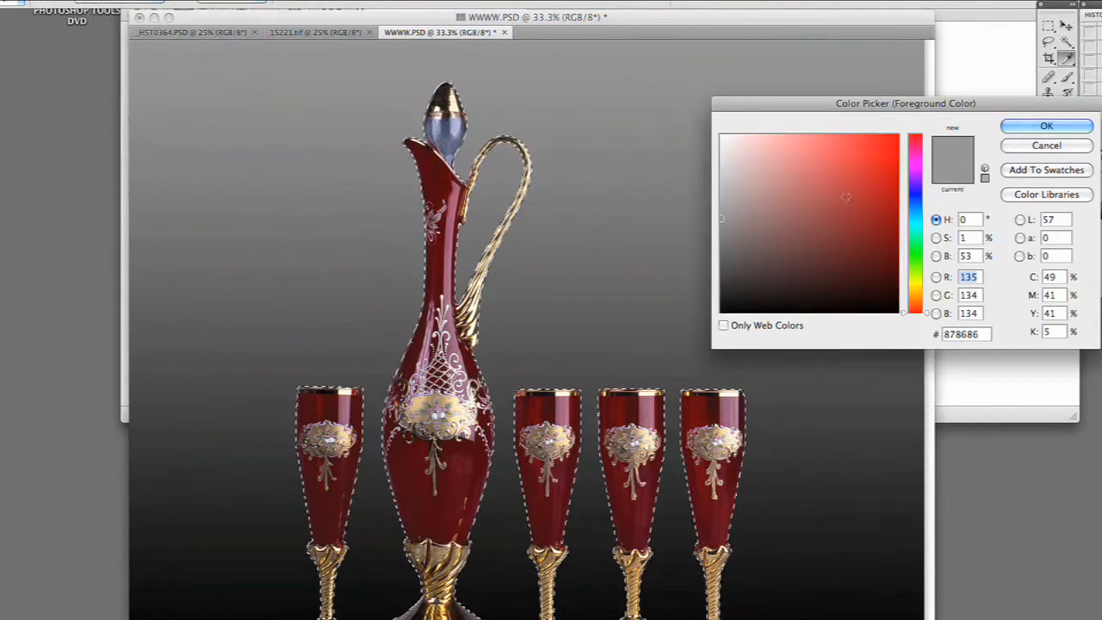
click(894, 249)
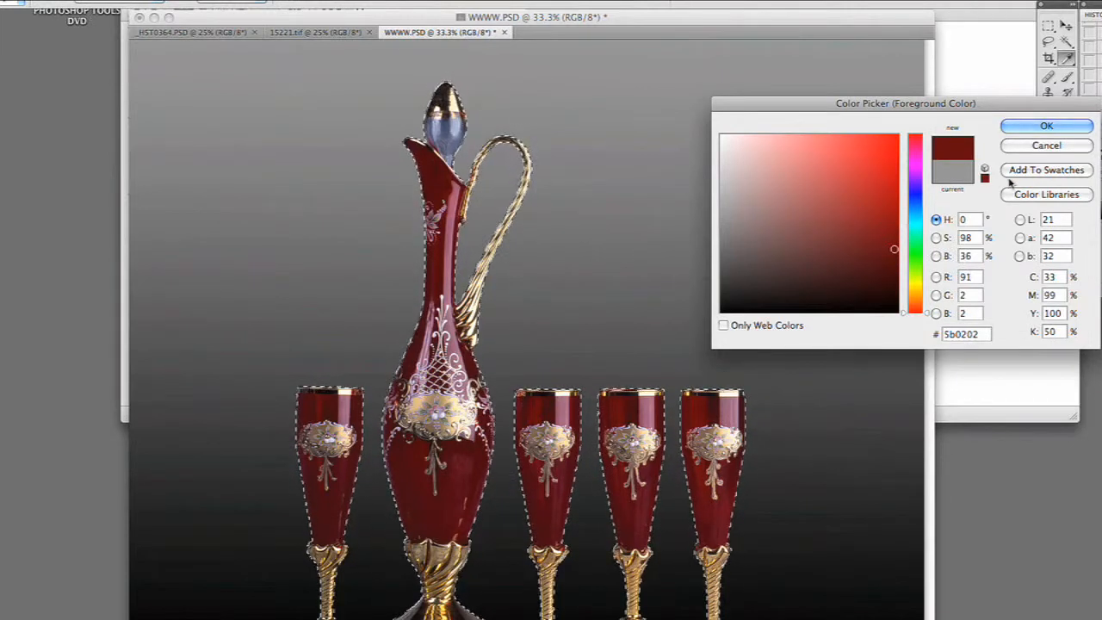
click(1046, 127)
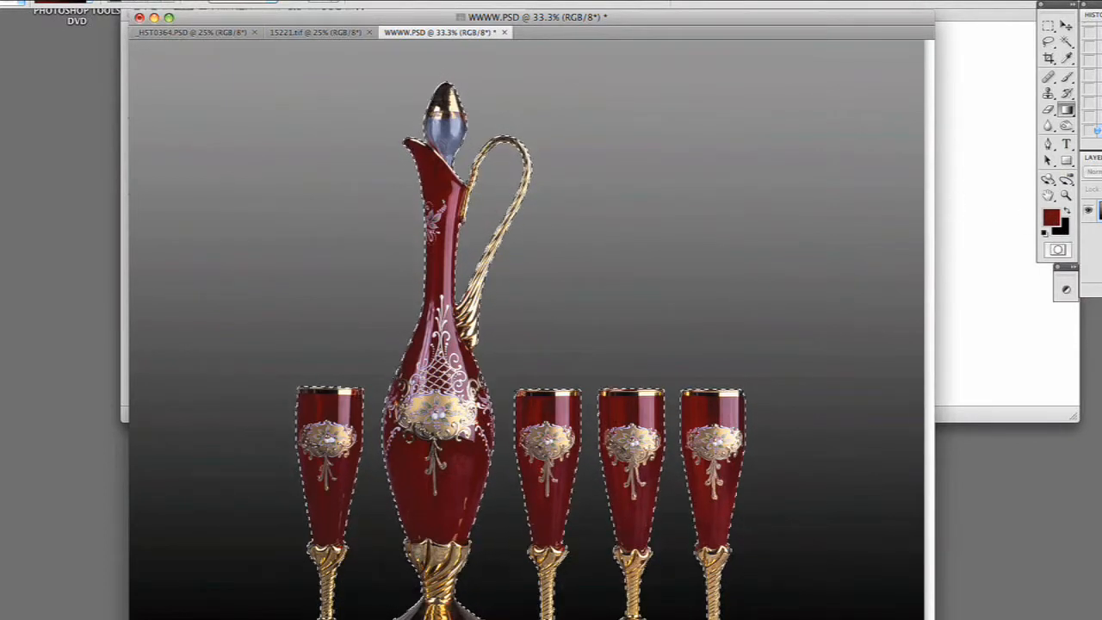
drag(576, 315, 554, 358)
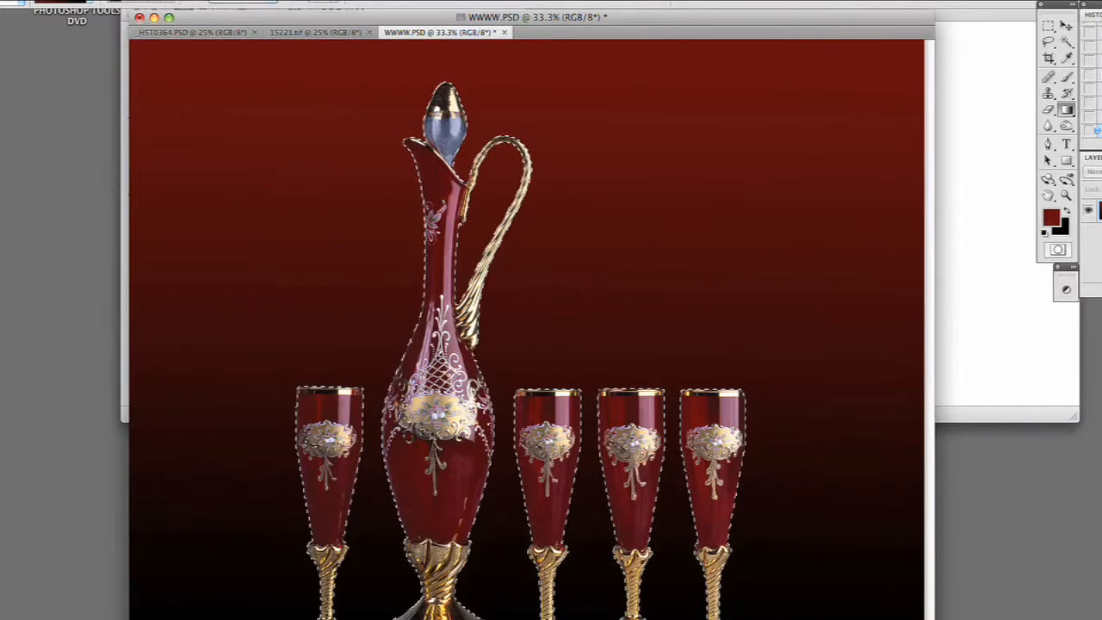
- Hide the selection outline and switch the gradient style to radial
click(401, 0)
click(419, 159)
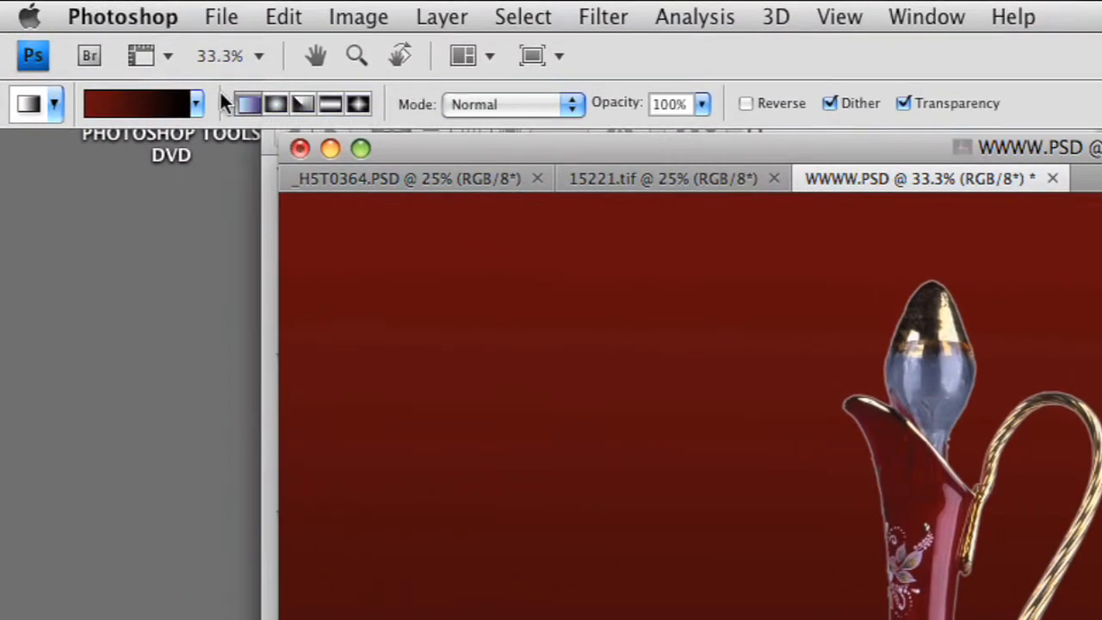
click(360, 107)
click(276, 104)
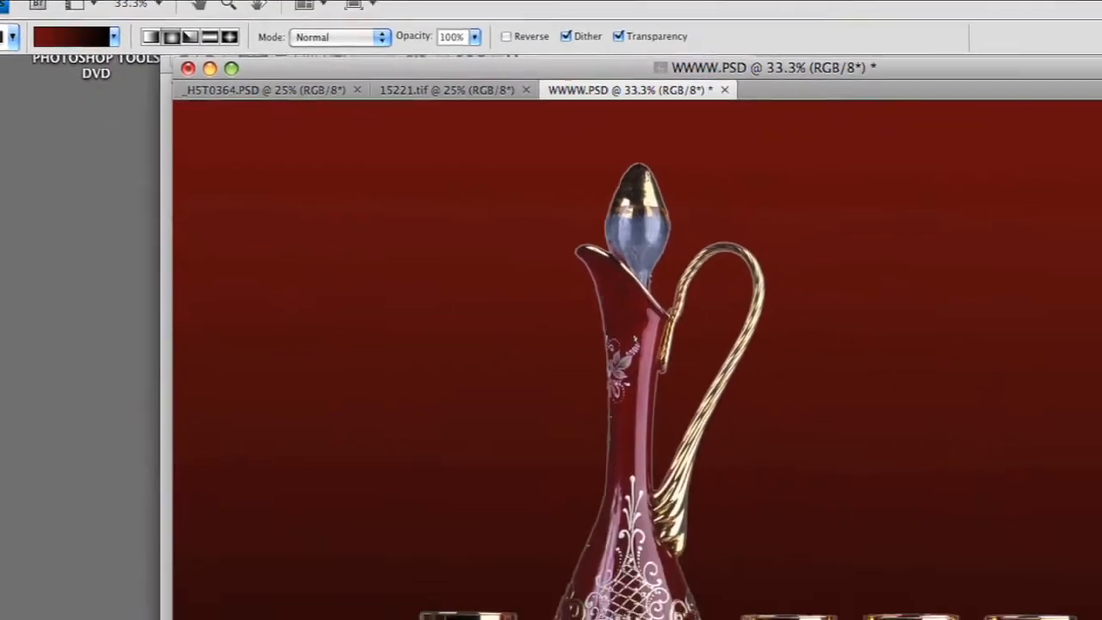
- Set the foreground colour to brighter red 720000 and draw a radial red-to-black gradient centred beside the decanter's neck, opposite its handle
click(1061, 224)
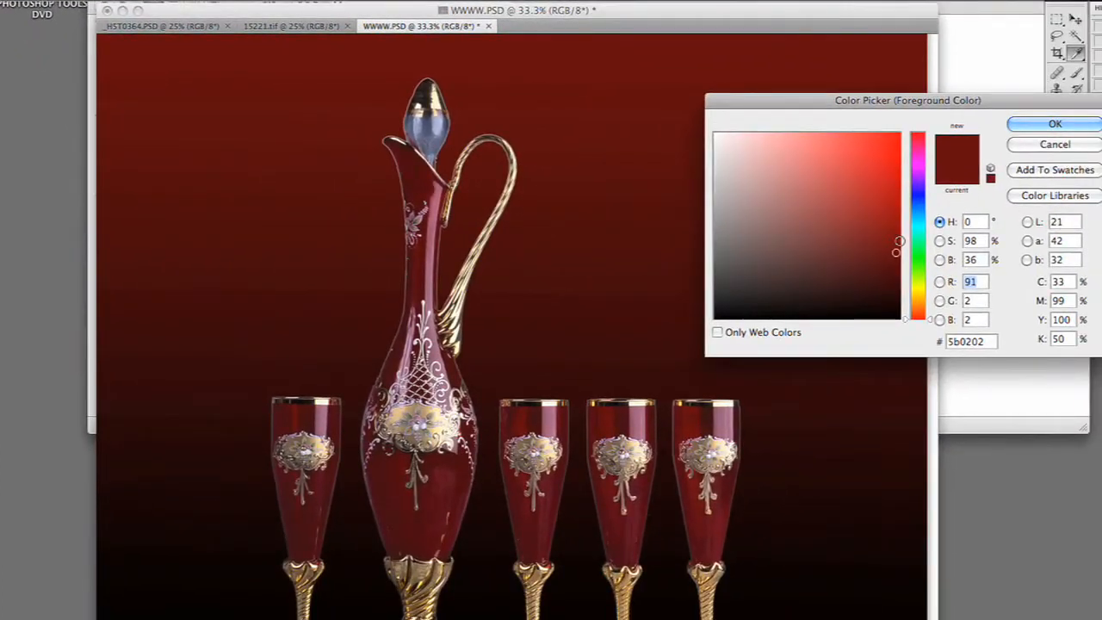
drag(896, 246, 899, 236)
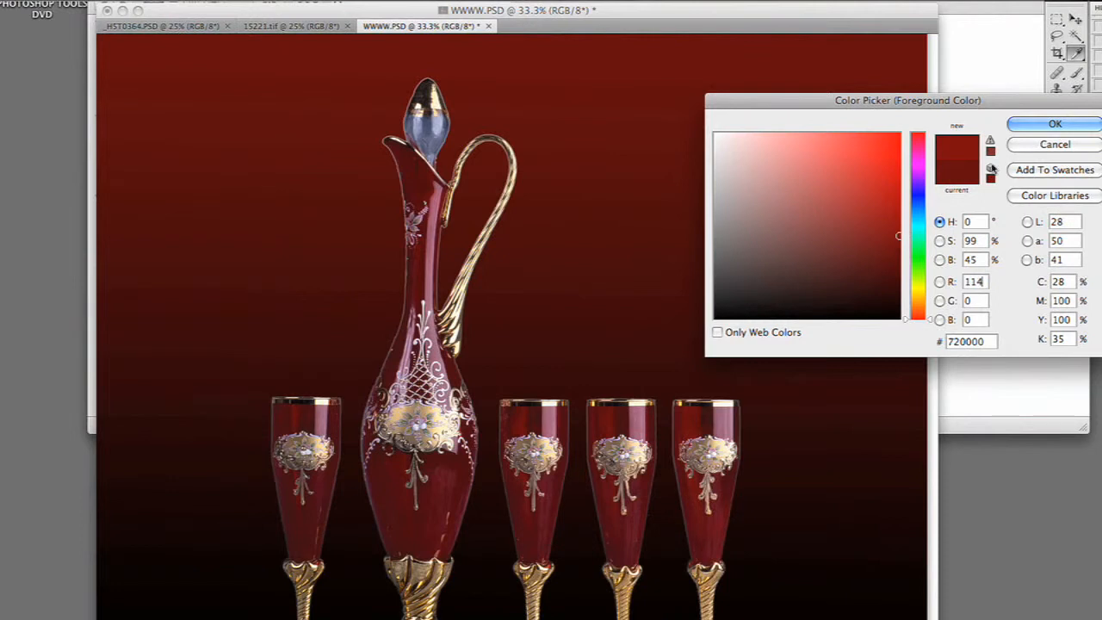
click(1055, 124)
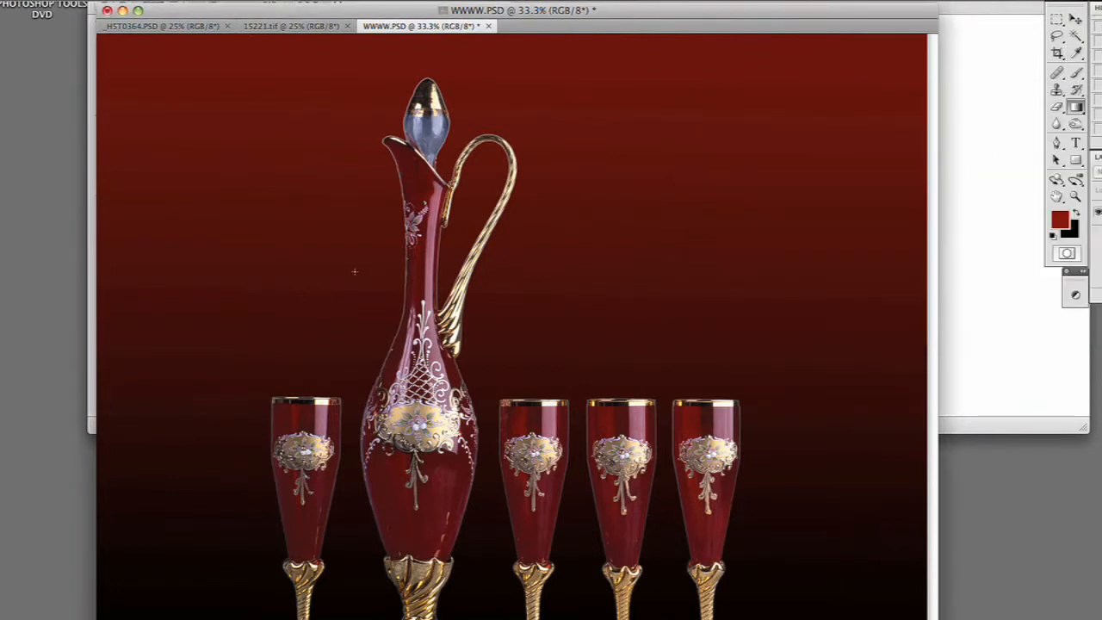
drag(328, 280, 716, 419)
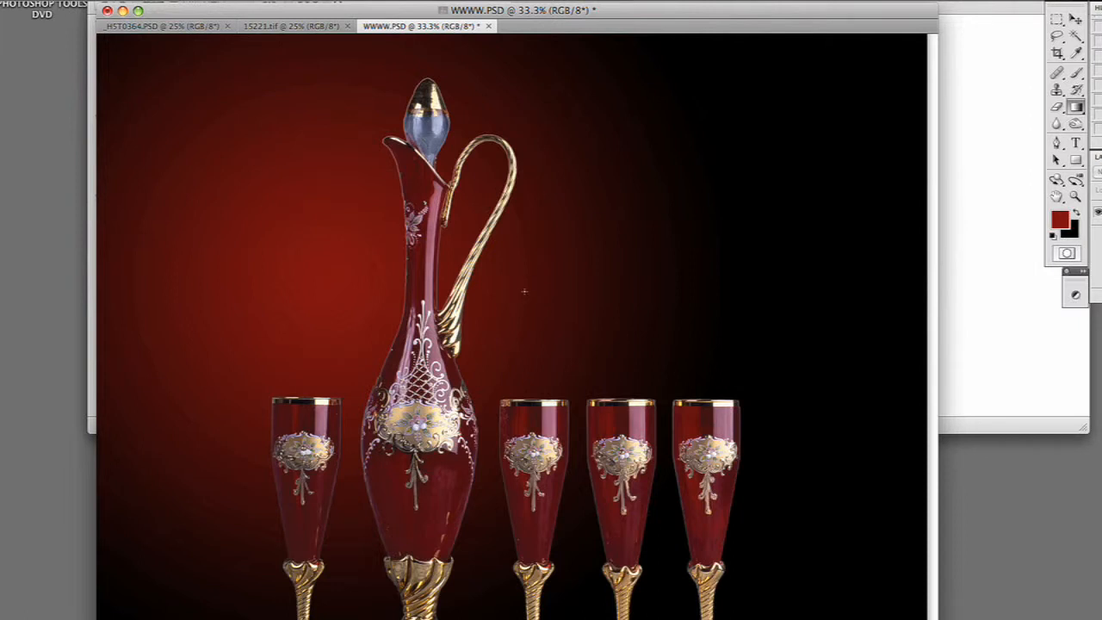
- Redraw the radial gradient from different centres, ending with a wide red glow centred between the decanter's handle and the three grouped glasses
drag(552, 295, 795, 367)
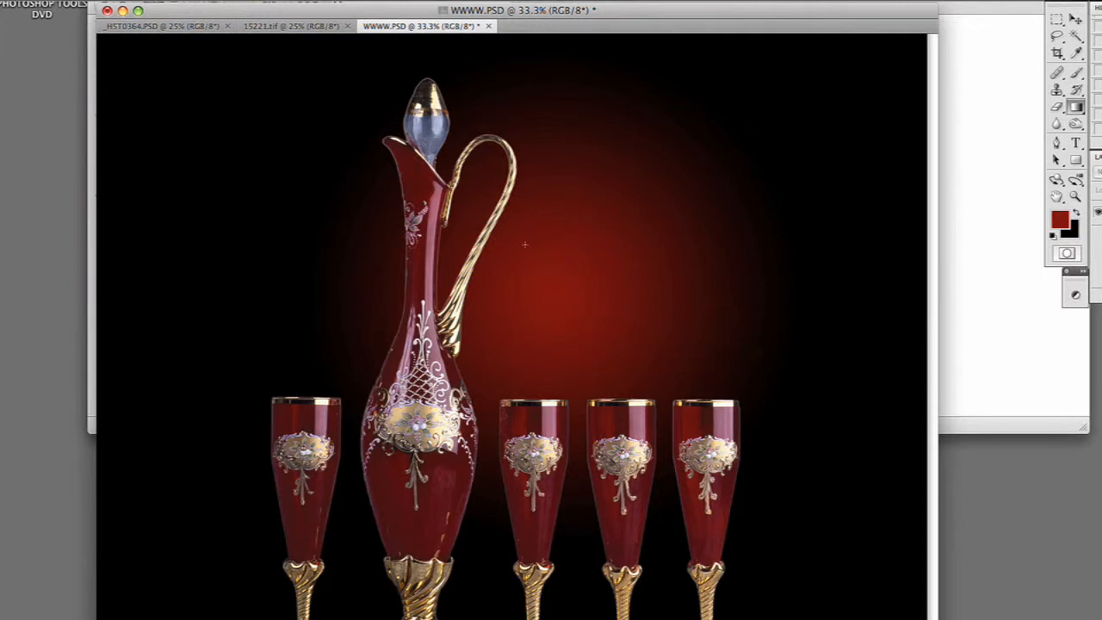
drag(583, 283, 267, 241)
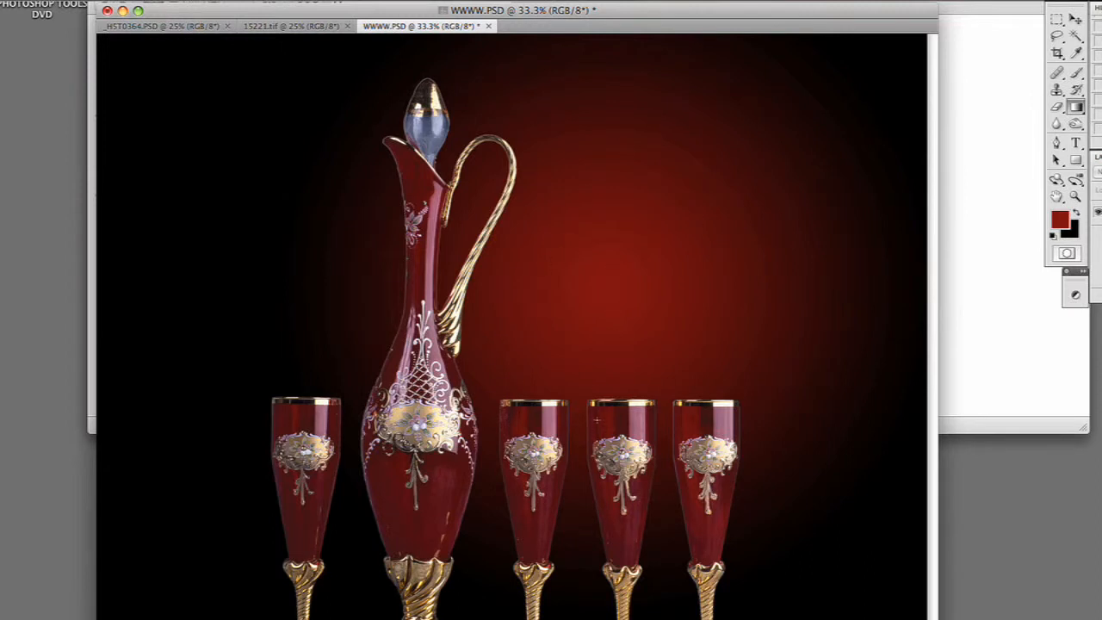
drag(619, 383, 260, 484)
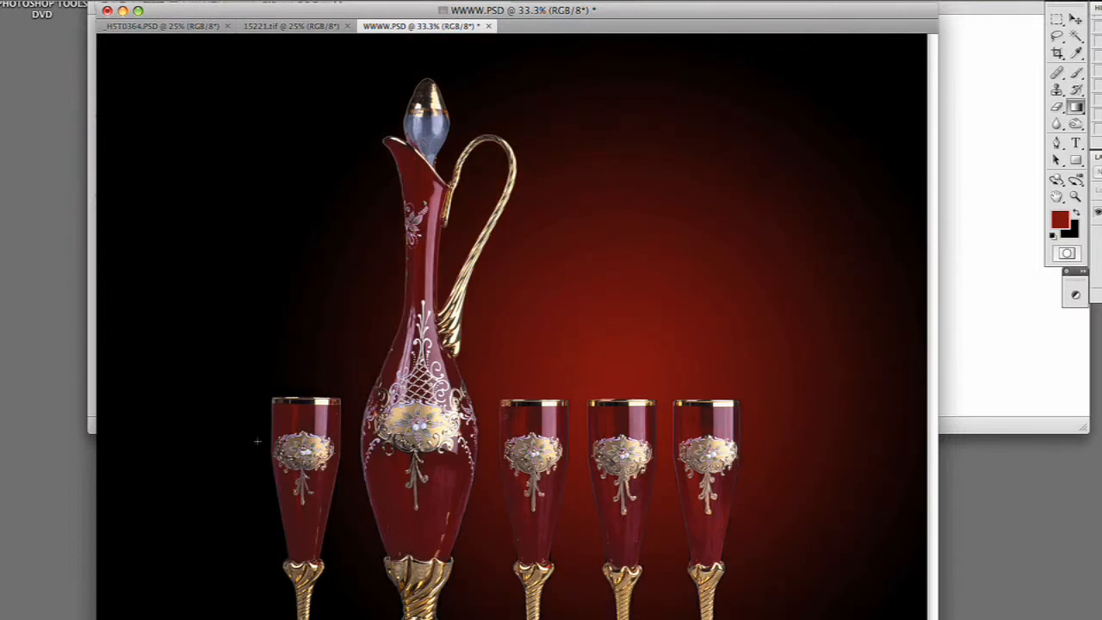
drag(383, 426, 136, 467)
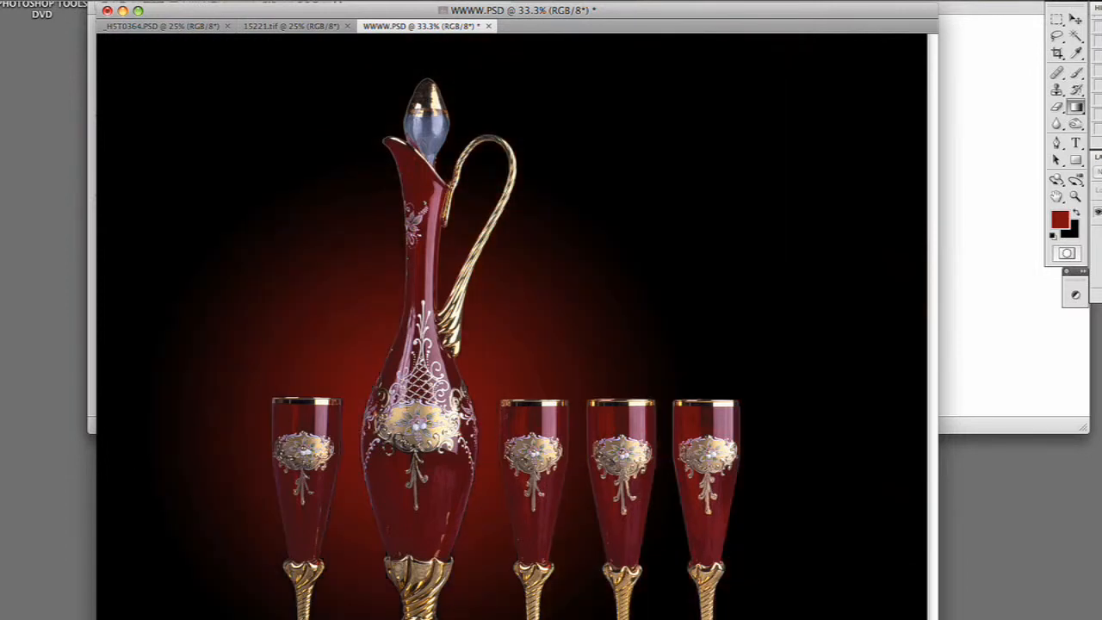
drag(539, 389, 140, 479)
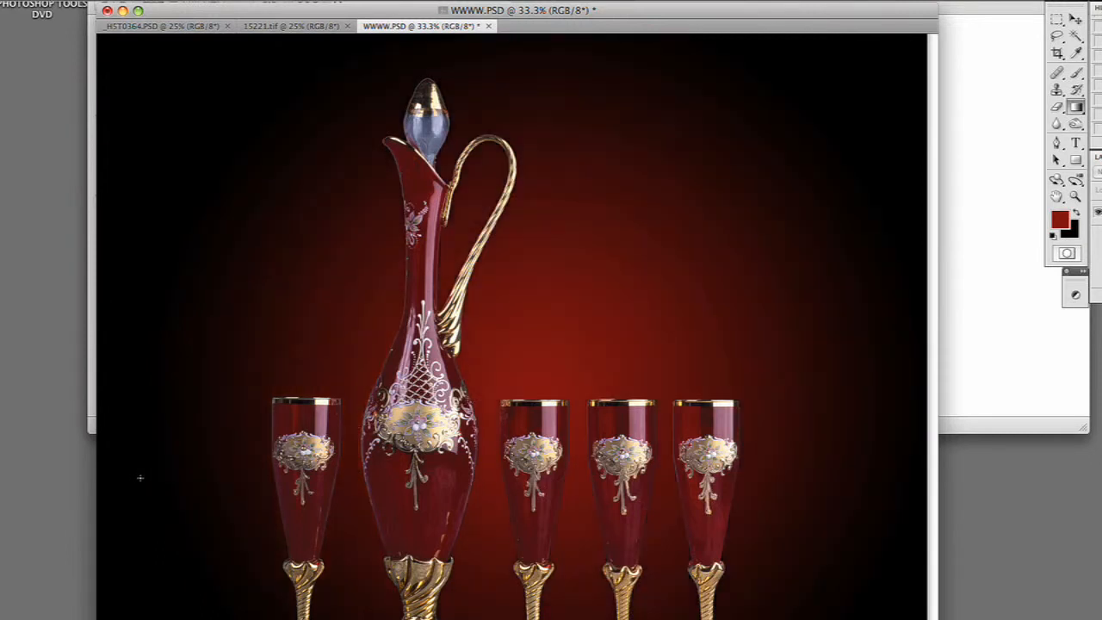
drag(561, 341, 133, 427)
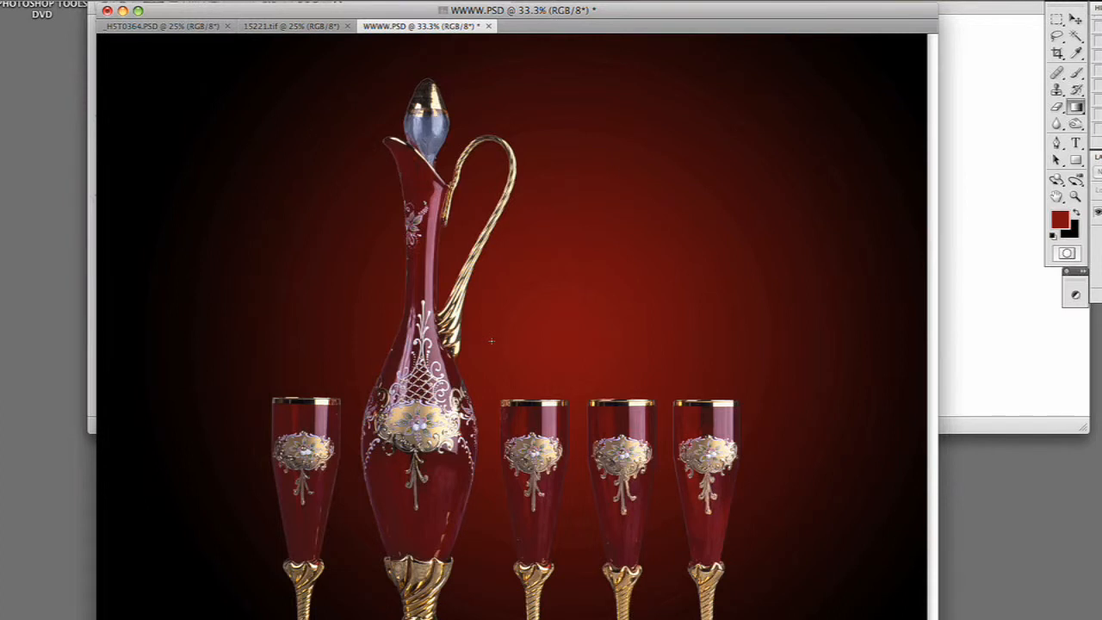
- Save the image under the new name glassware on the Desktop in Photoshop format
click(65, 2)
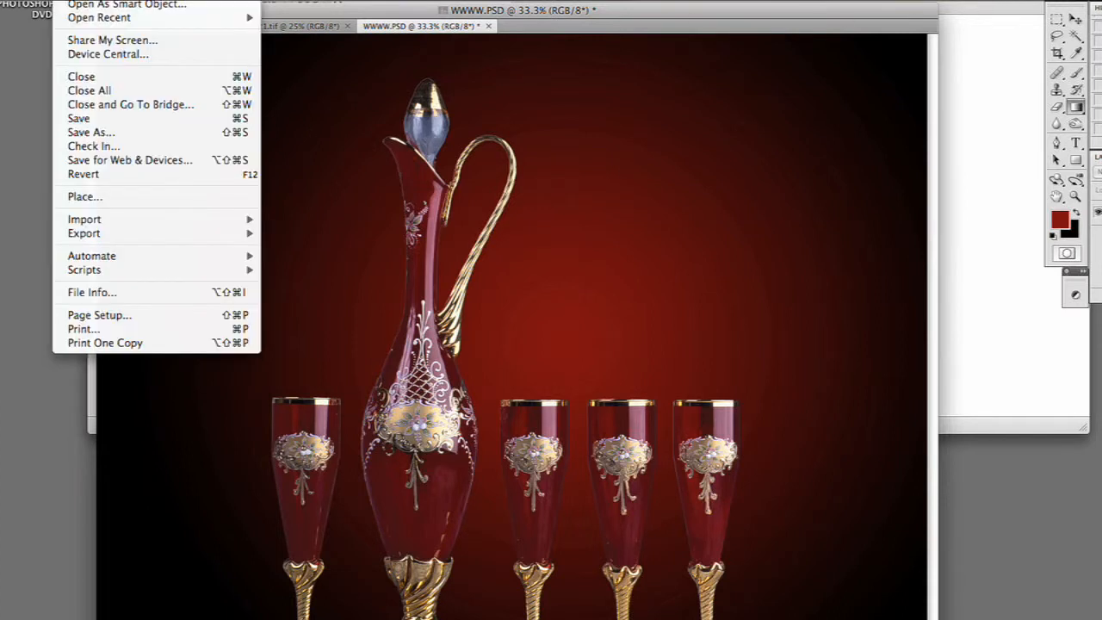
click(97, 135)
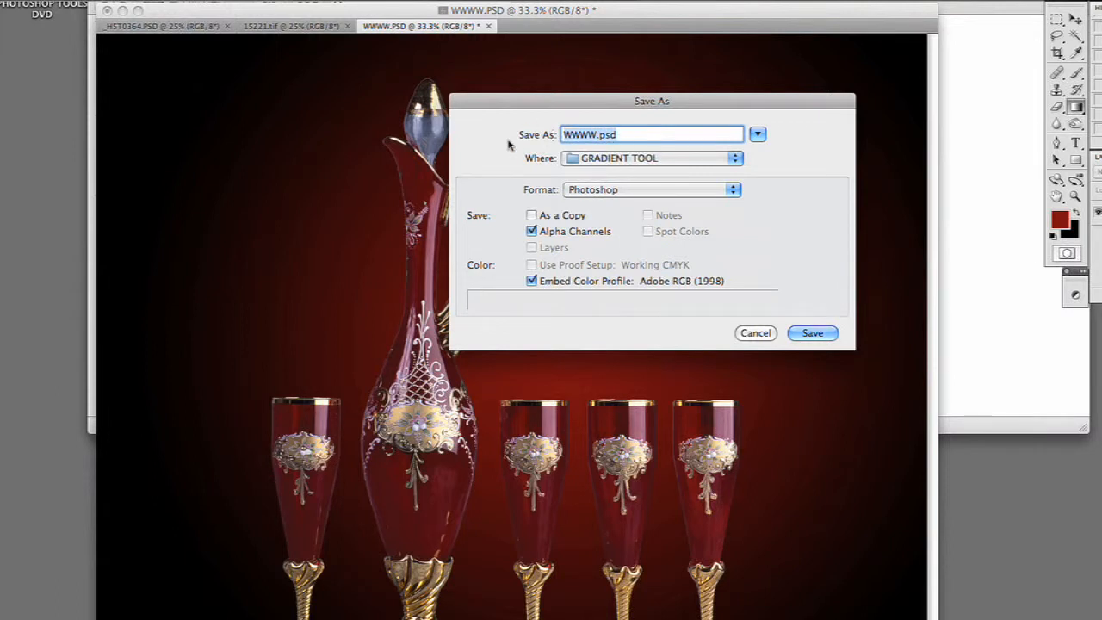
text(glassware)
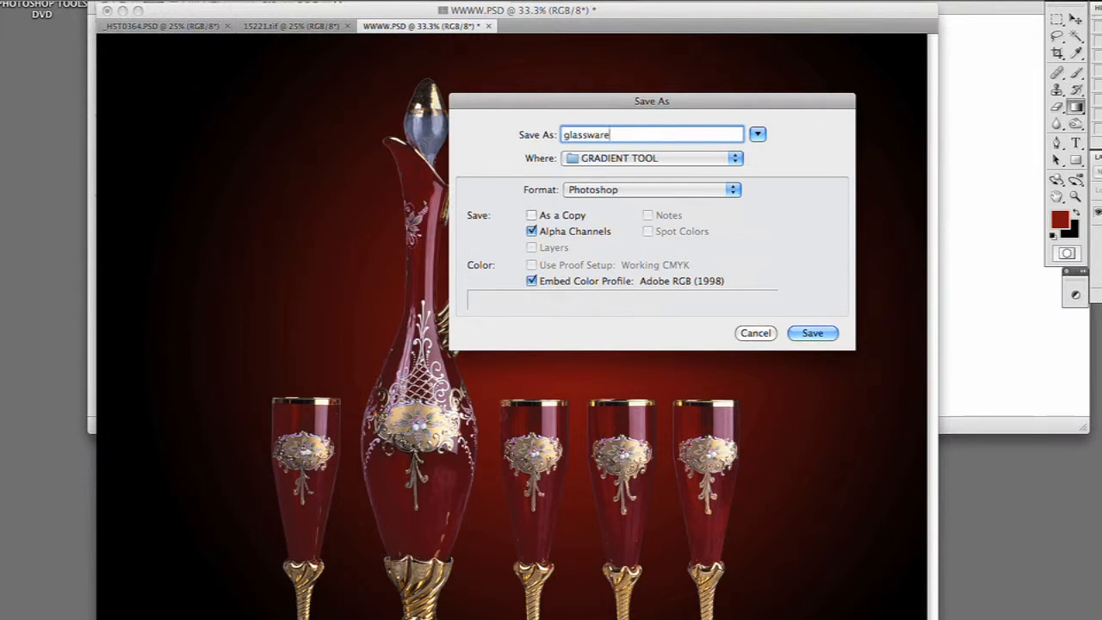
click(601, 164)
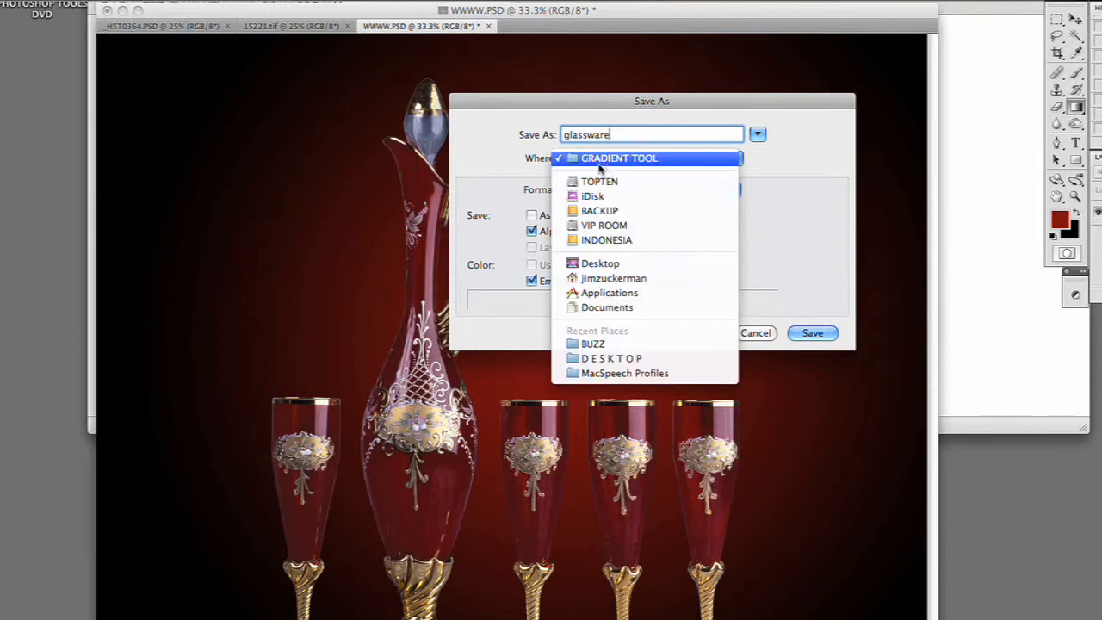
click(600, 264)
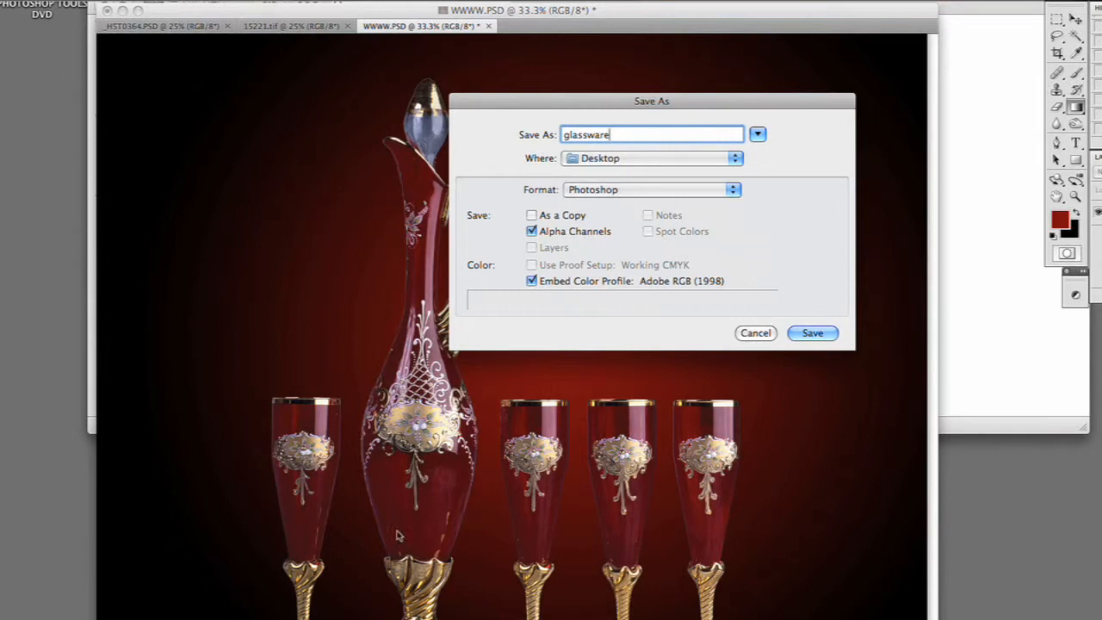
click(813, 333)
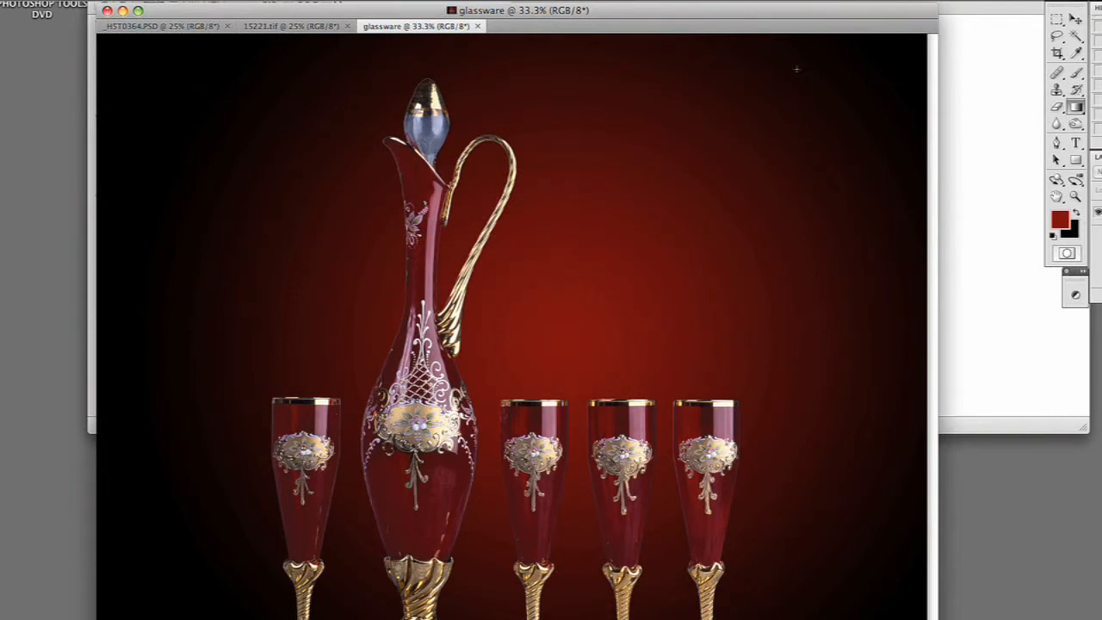
- Shift the whole image's hue with Hue/Saturation, trying -97 and applying +49
drag(789, 14, 799, 18)
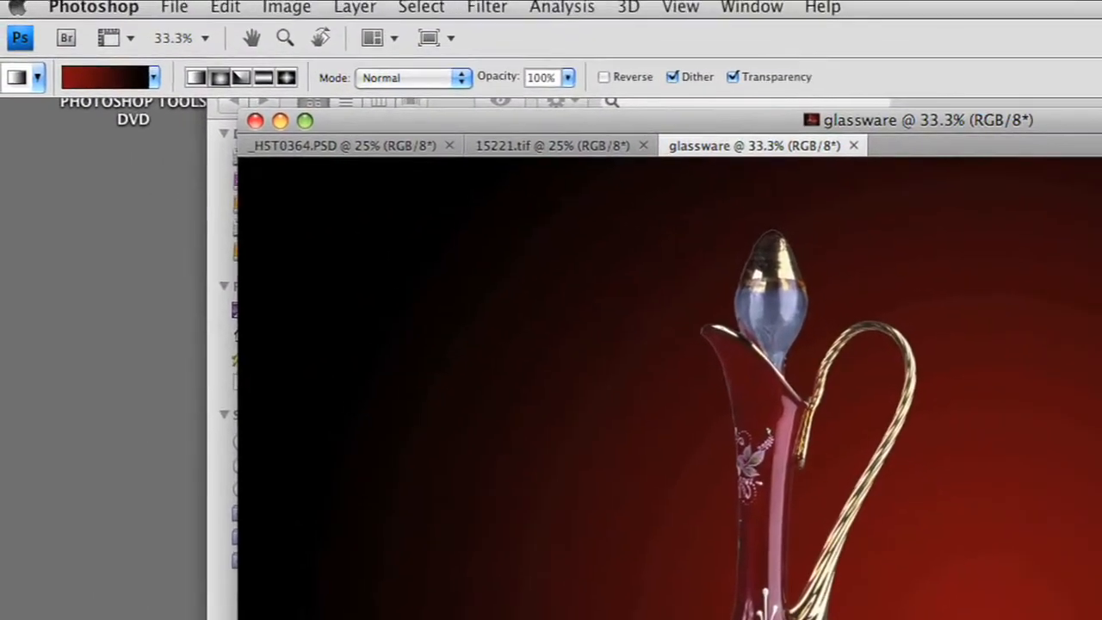
click(303, 16)
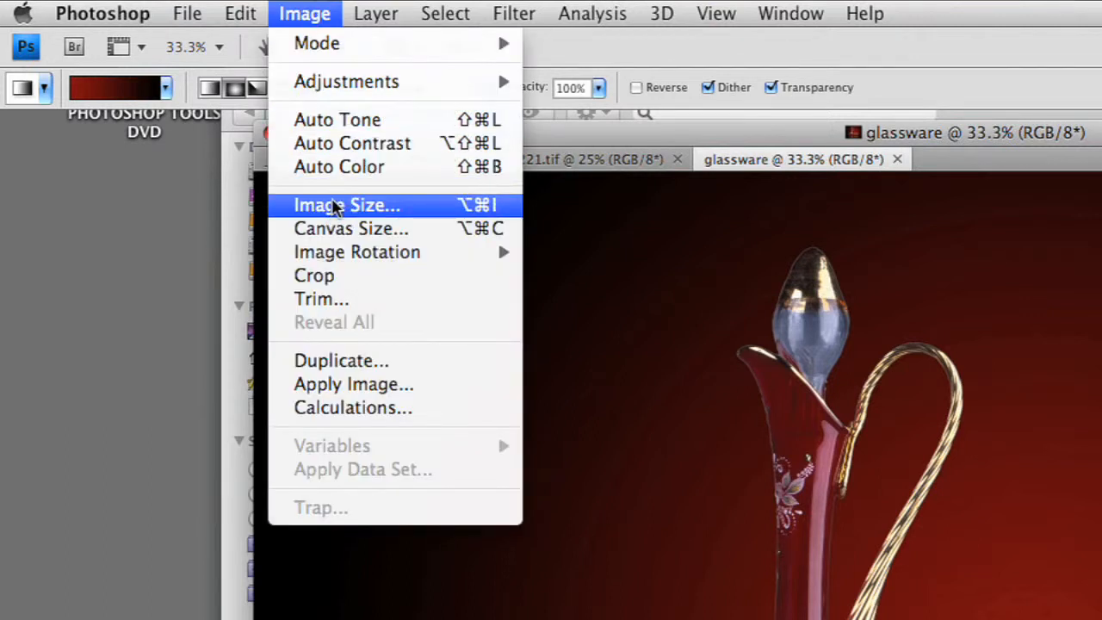
mouse_move(328, 81)
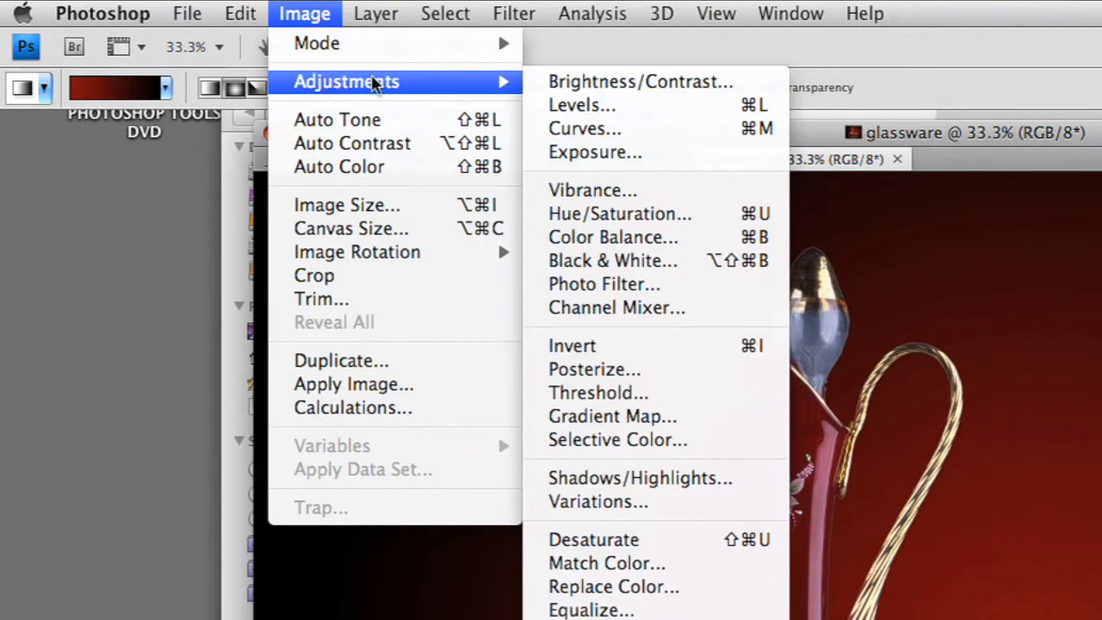
click(584, 214)
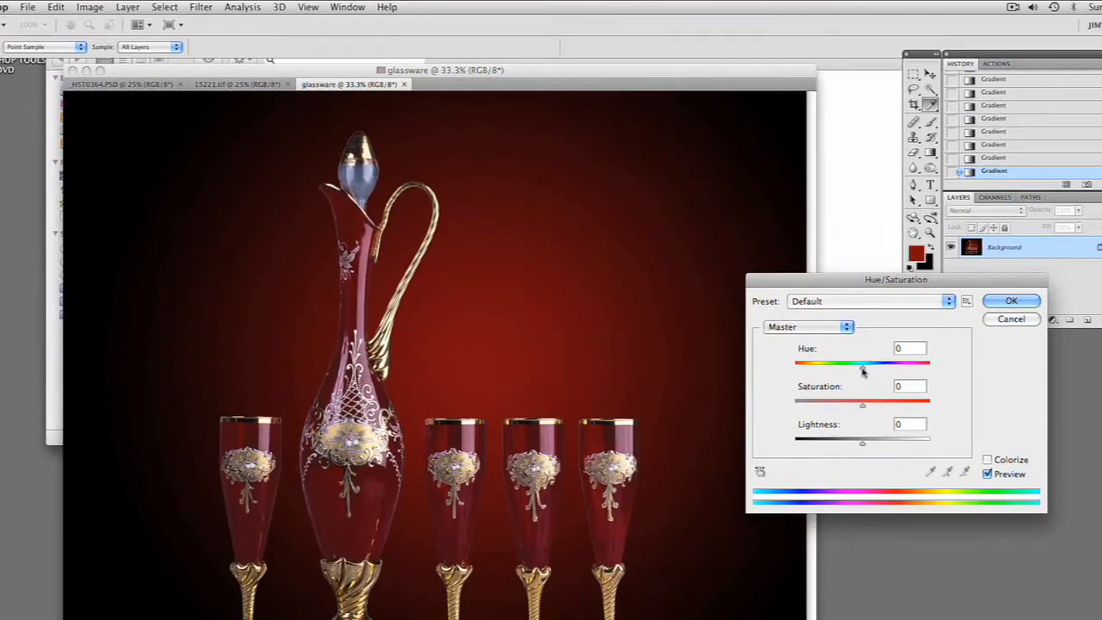
drag(862, 369, 817, 367)
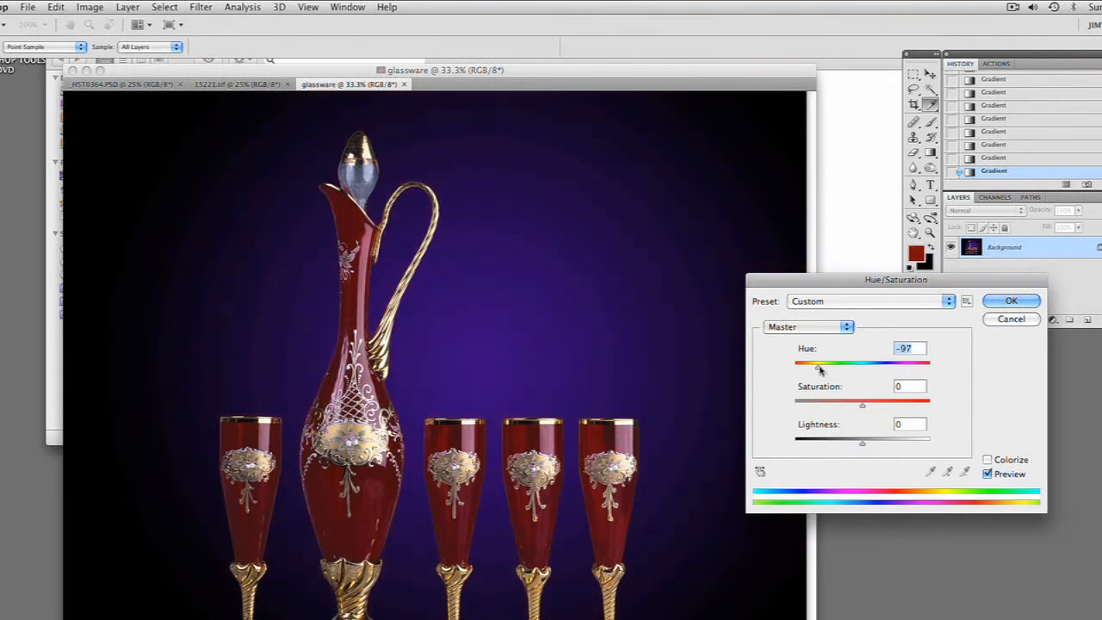
drag(818, 368, 895, 371)
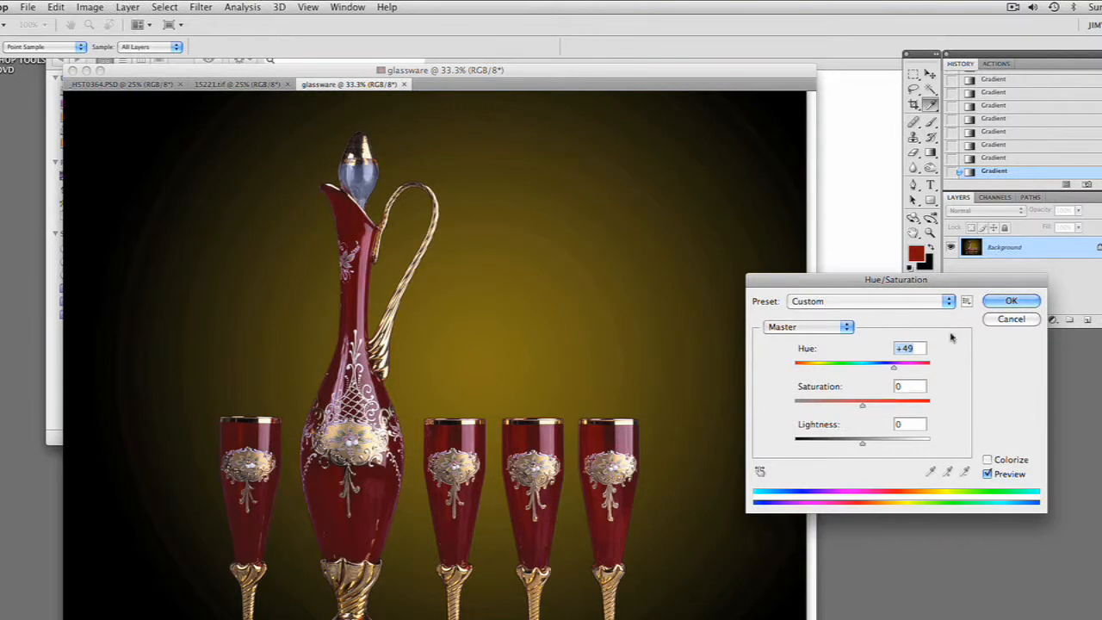
click(1010, 303)
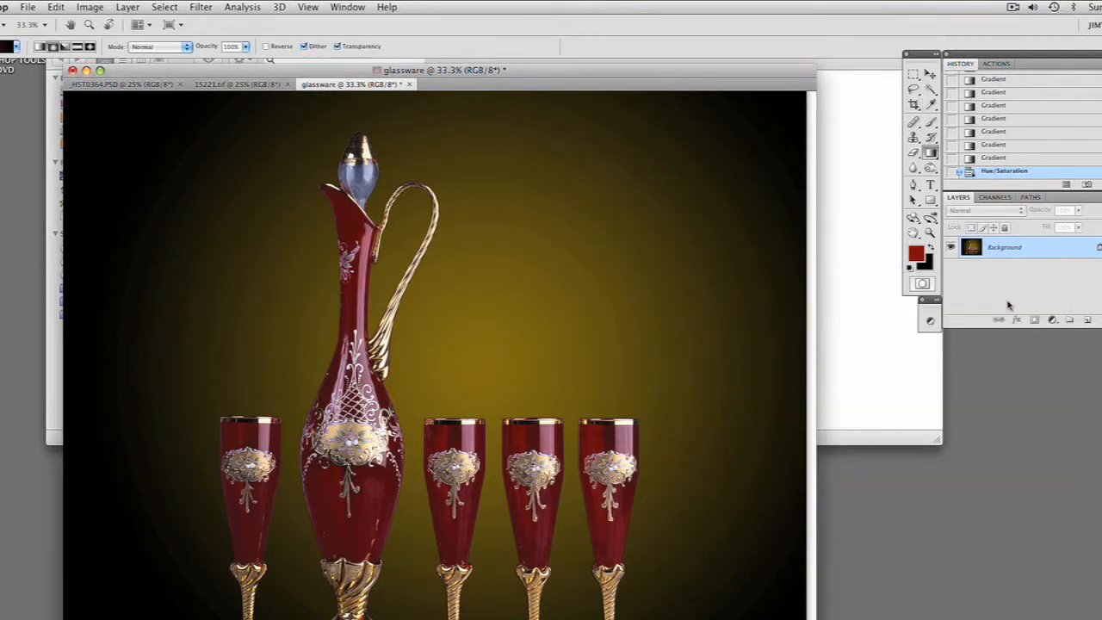
- Close the document window with all its open images, discarding the unsaved hue change
drag(185, 73, 268, 92)
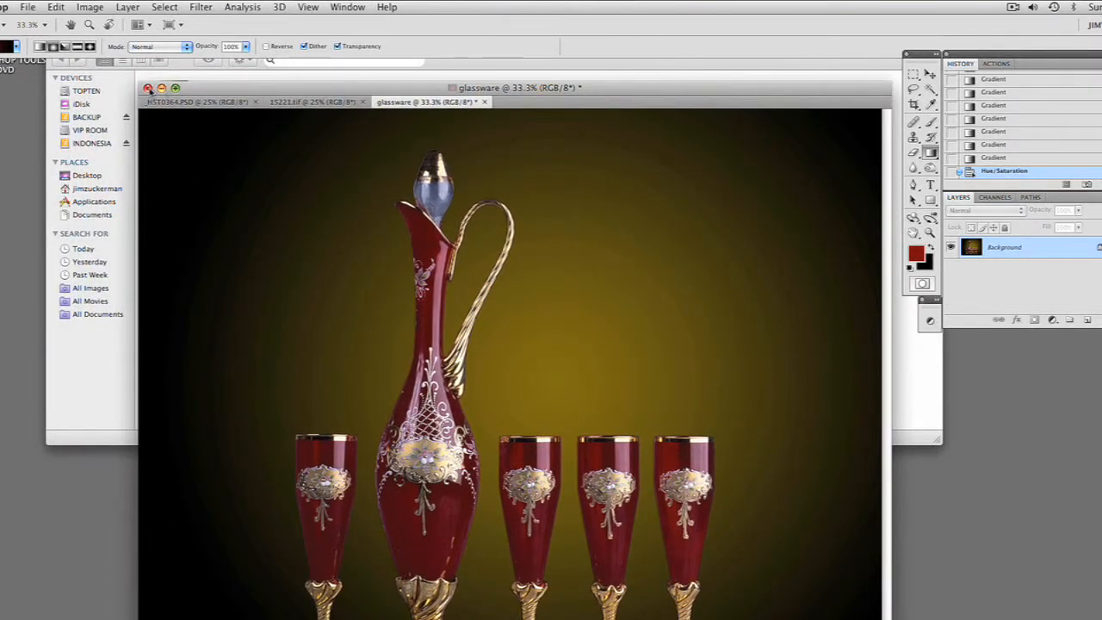
click(148, 88)
click(504, 220)
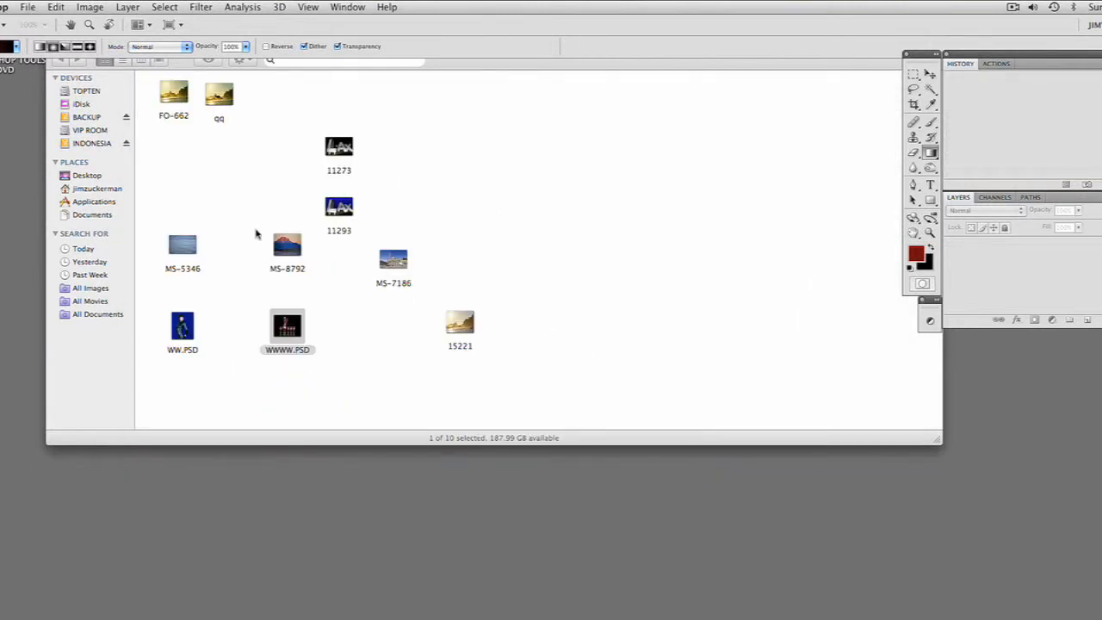
- Open the images MS-5346 and MS-8792 together from the GRADIENT TOOL folder and move their window fully into view
drag(285, 242, 234, 241)
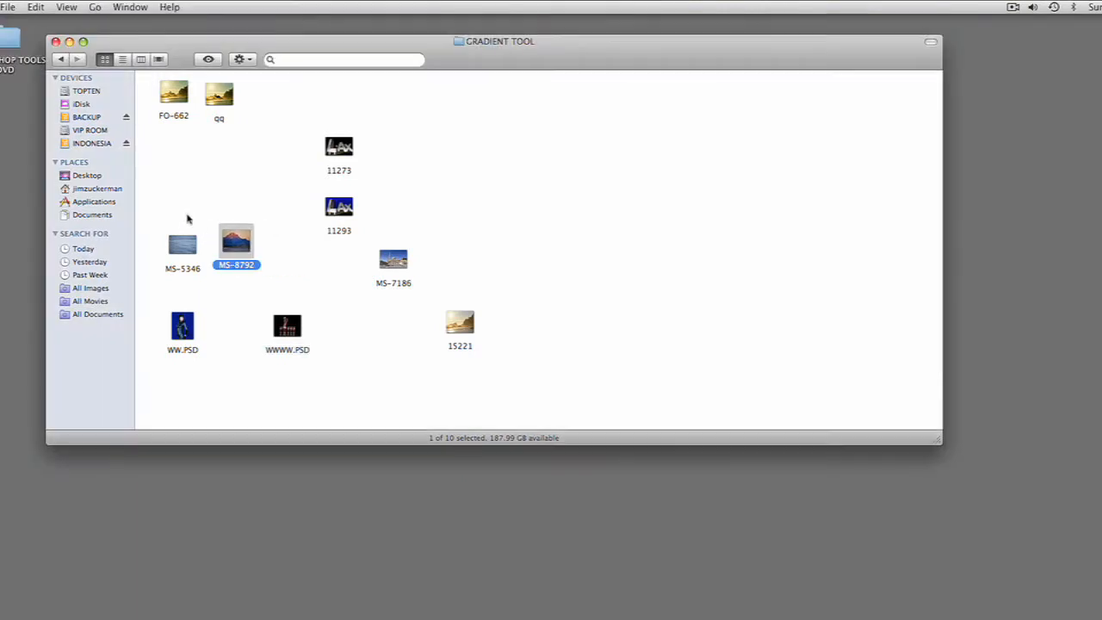
drag(173, 215, 238, 249)
double_click(236, 246)
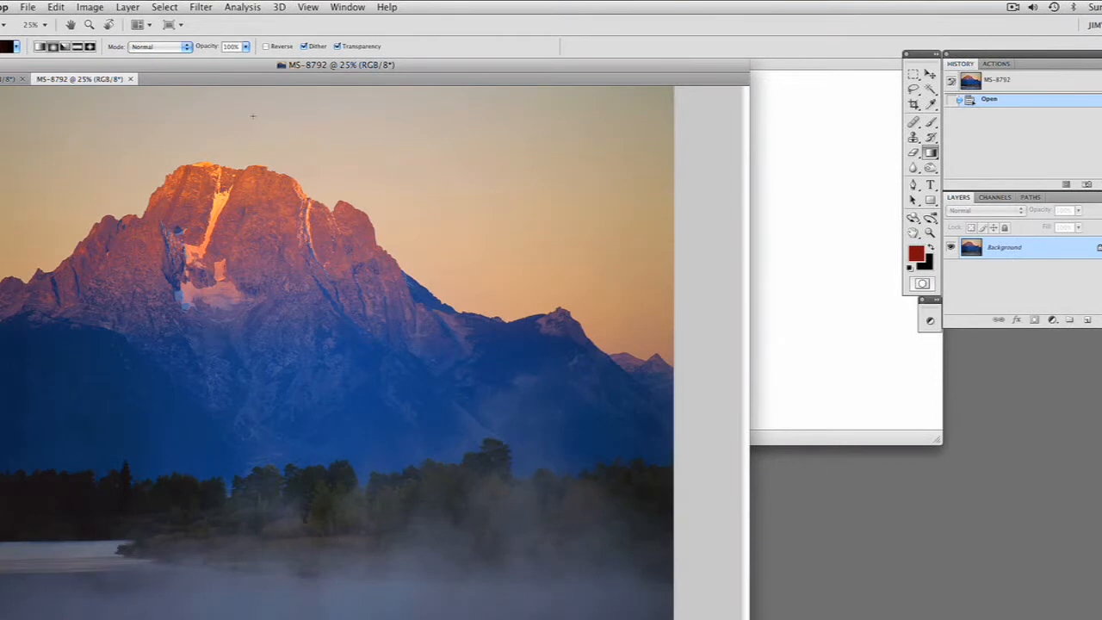
drag(235, 64, 363, 66)
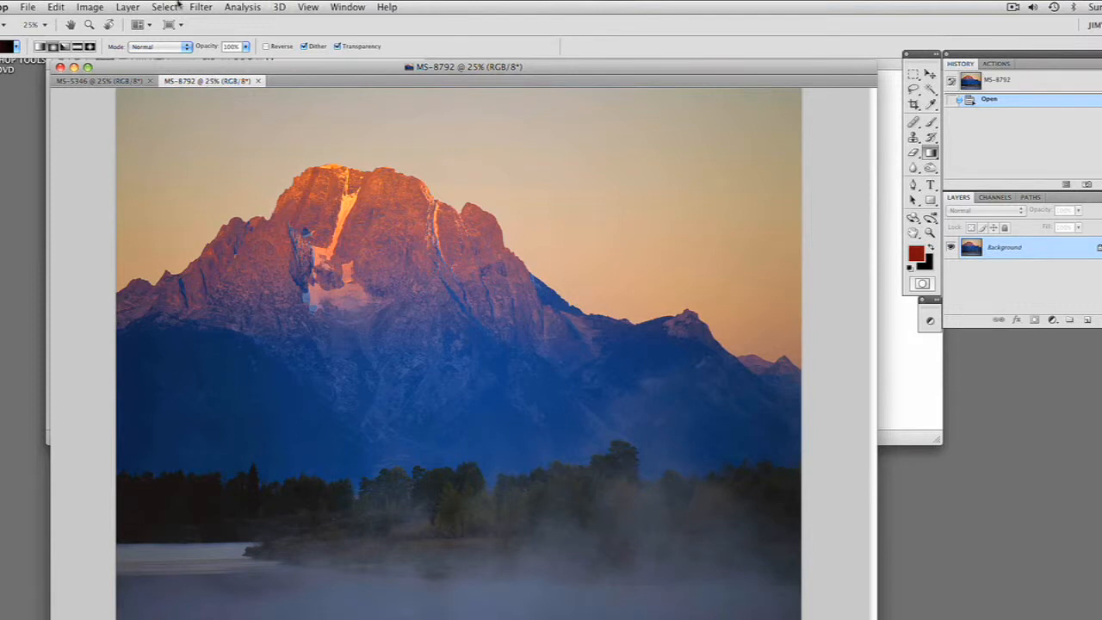
- Select the entire cloud image MS-5346 and copy it
click(125, 86)
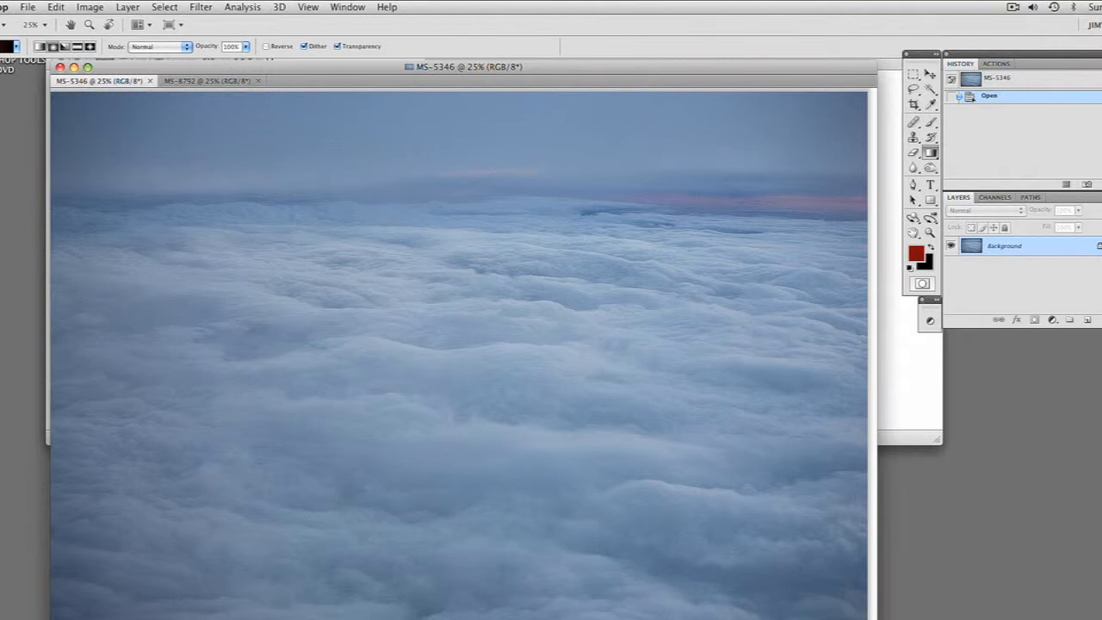
drag(326, 71, 325, 70)
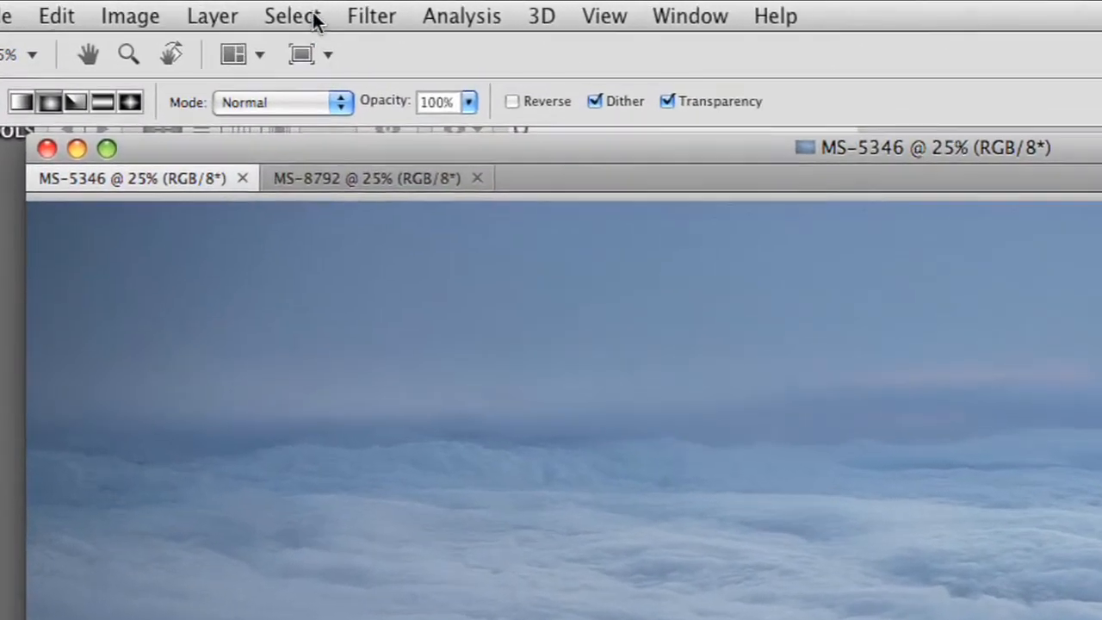
click(267, 13)
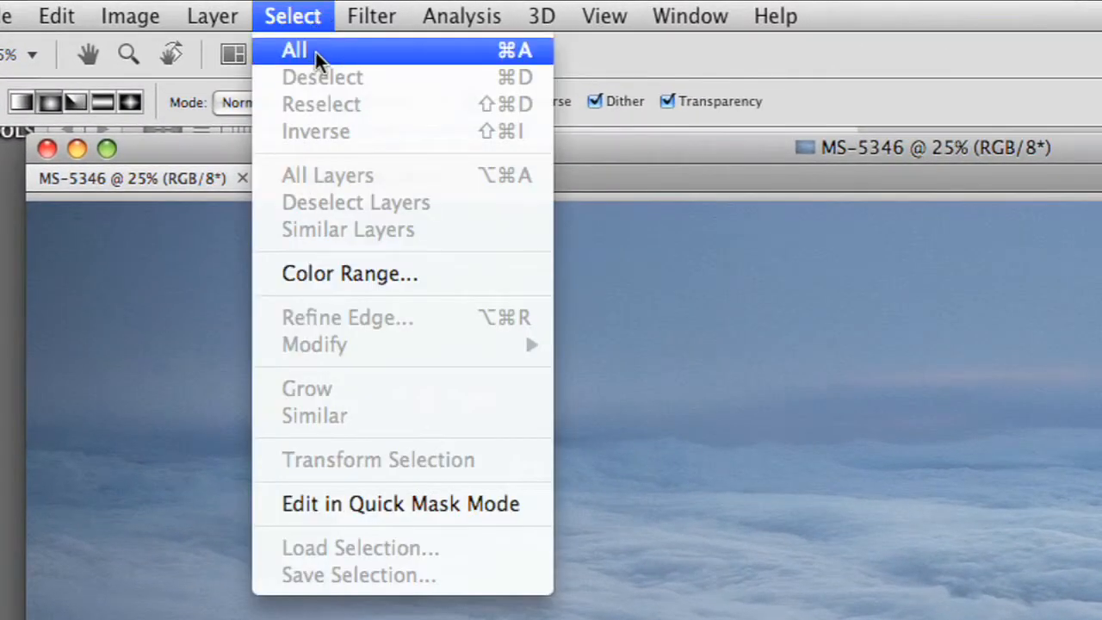
click(529, 50)
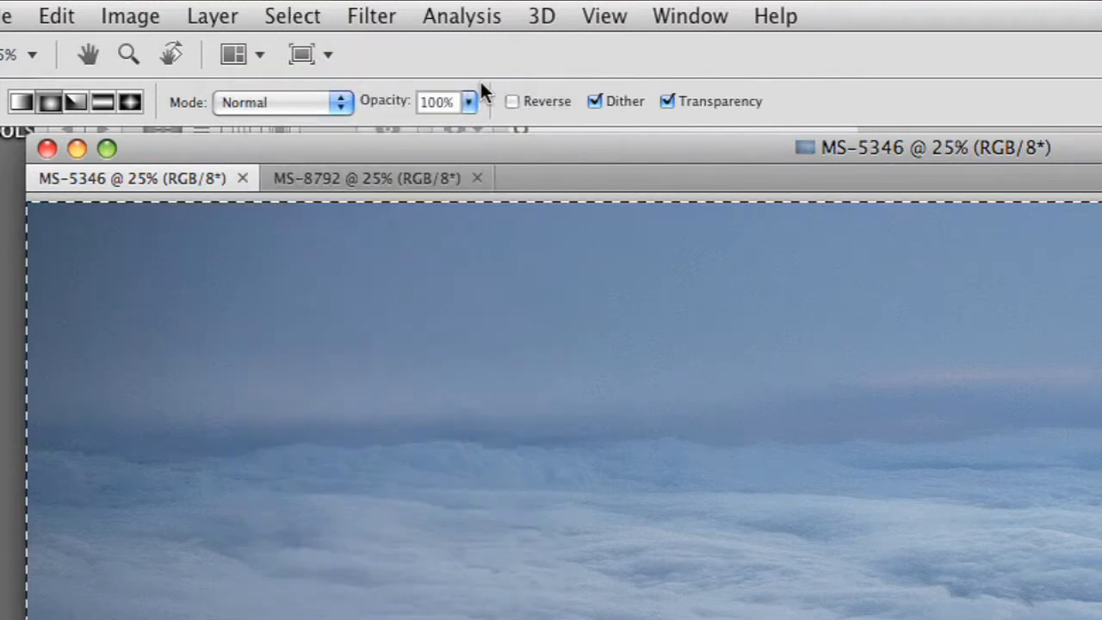
click(71, 17)
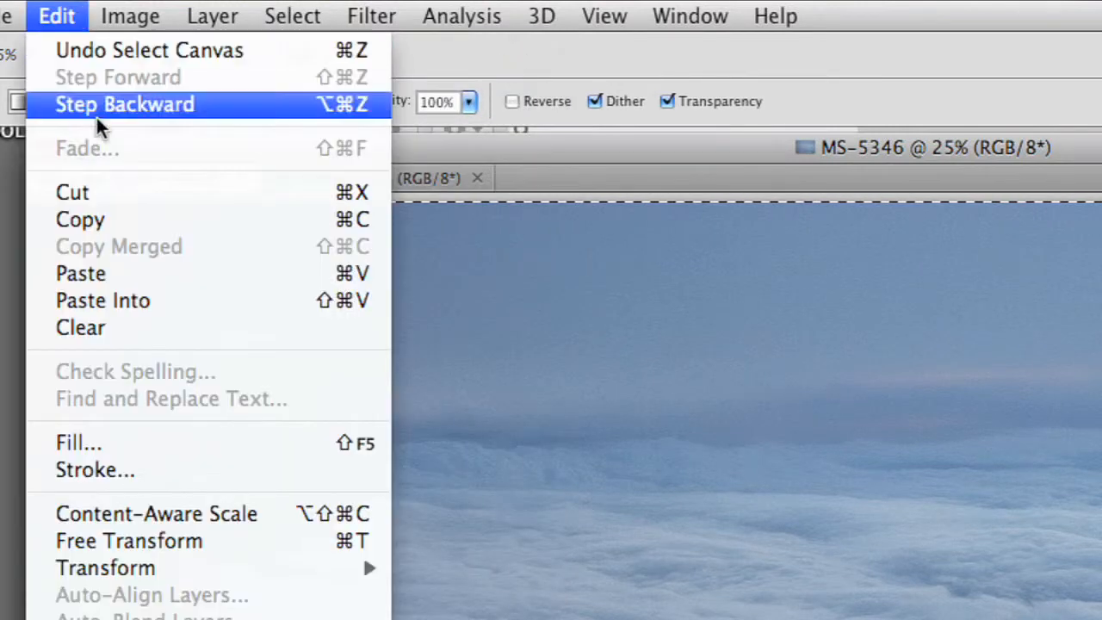
click(372, 219)
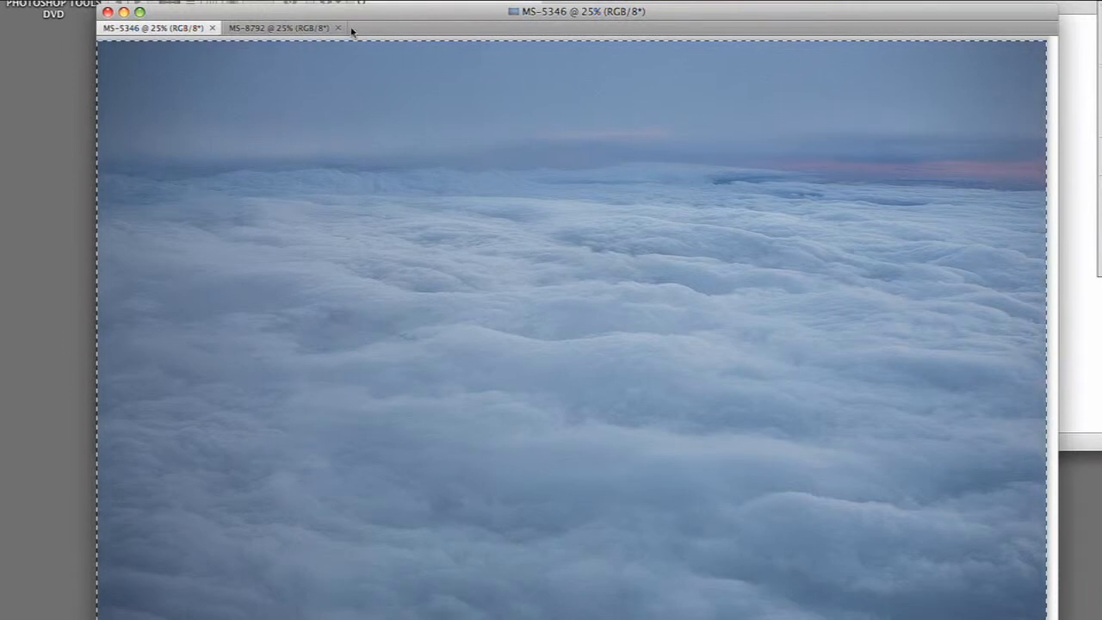
- Paste the copied clouds over the mountain image MS-8792 as a new layer
click(313, 28)
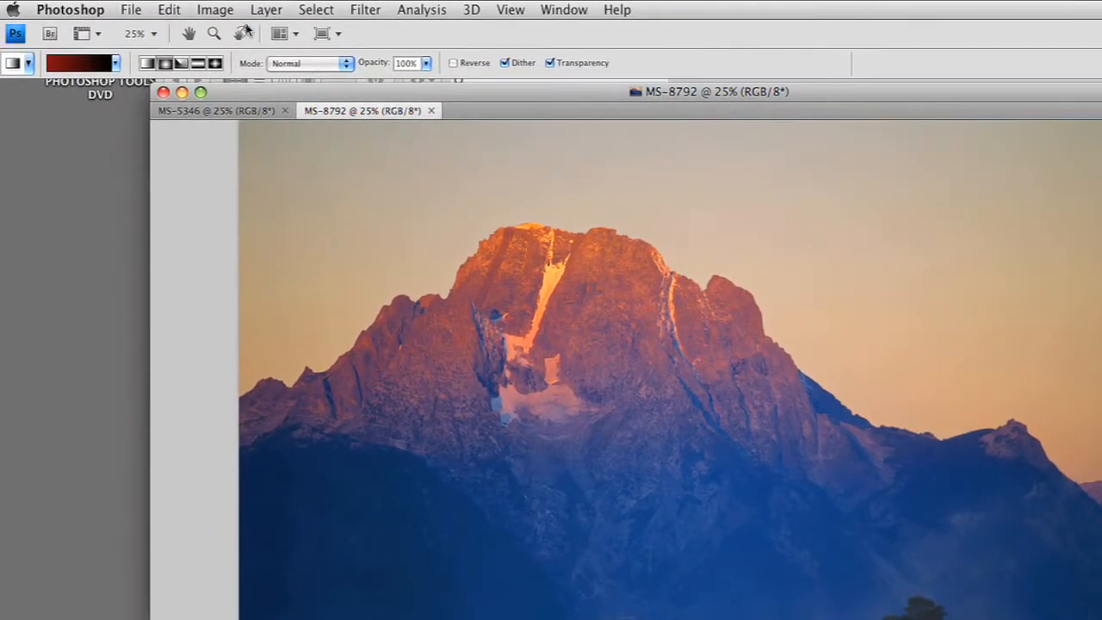
click(170, 10)
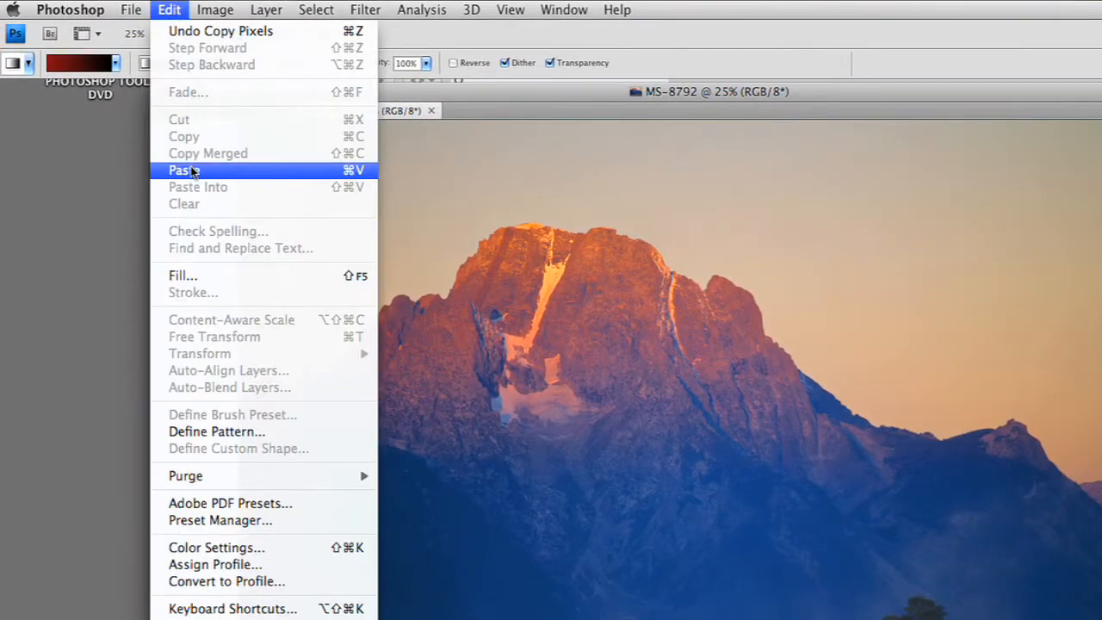
click(367, 173)
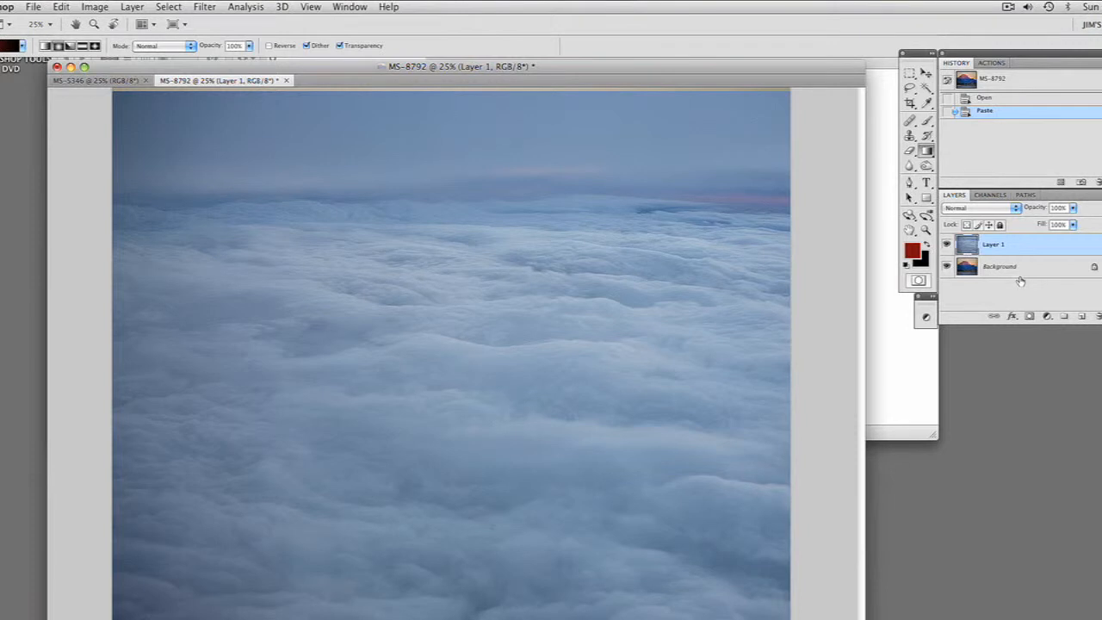
- Add a layer mask to the cloud layer that reveals all of it
click(138, 7)
mouse_move(164, 160)
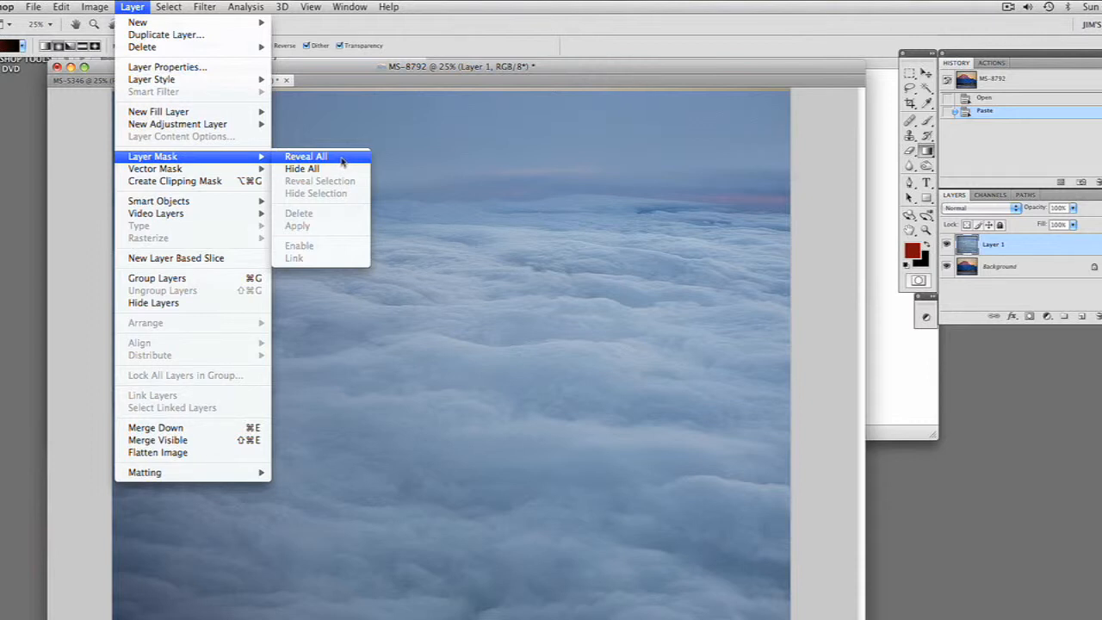
click(132, 7)
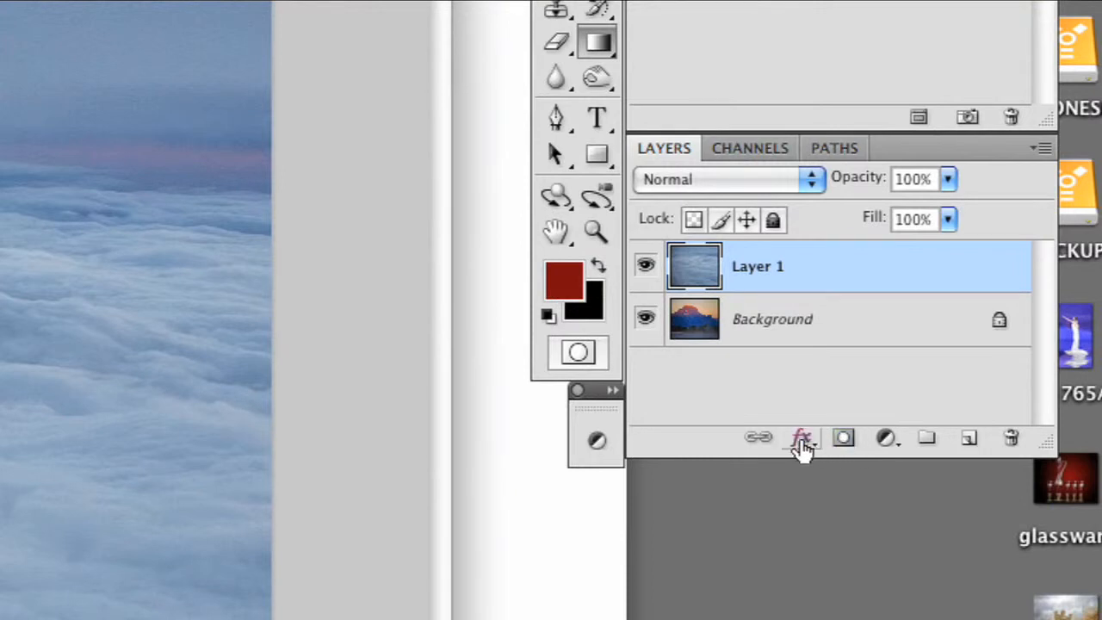
click(844, 440)
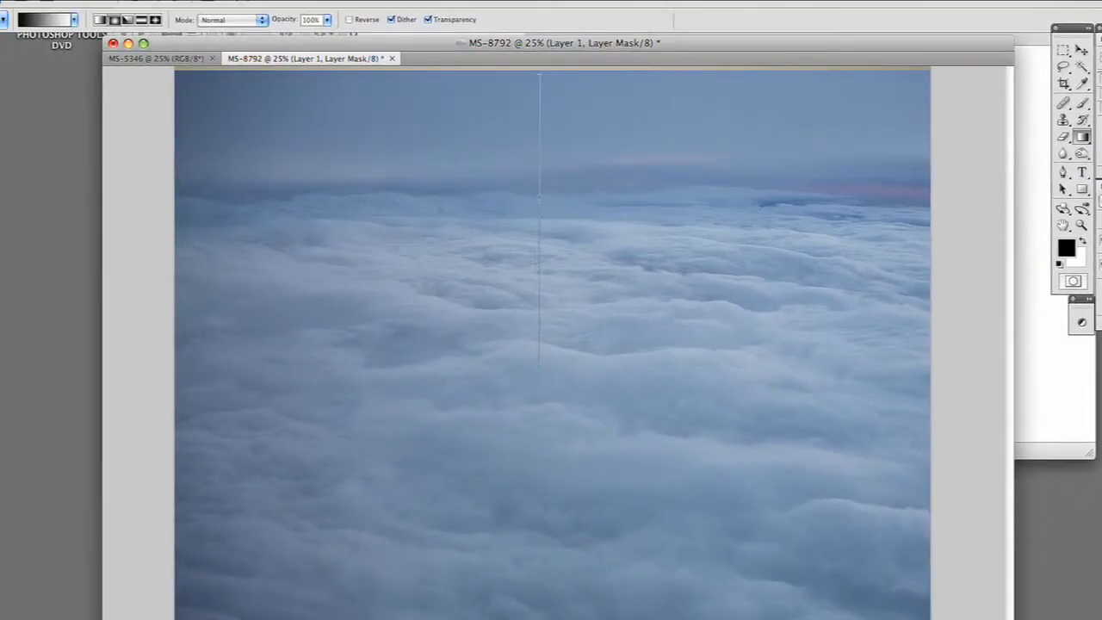
- Try black-to-white radial gradients on the cloud layer's mask, dragging downward from the sky above the mountain
drag(540, 366, 540, 369)
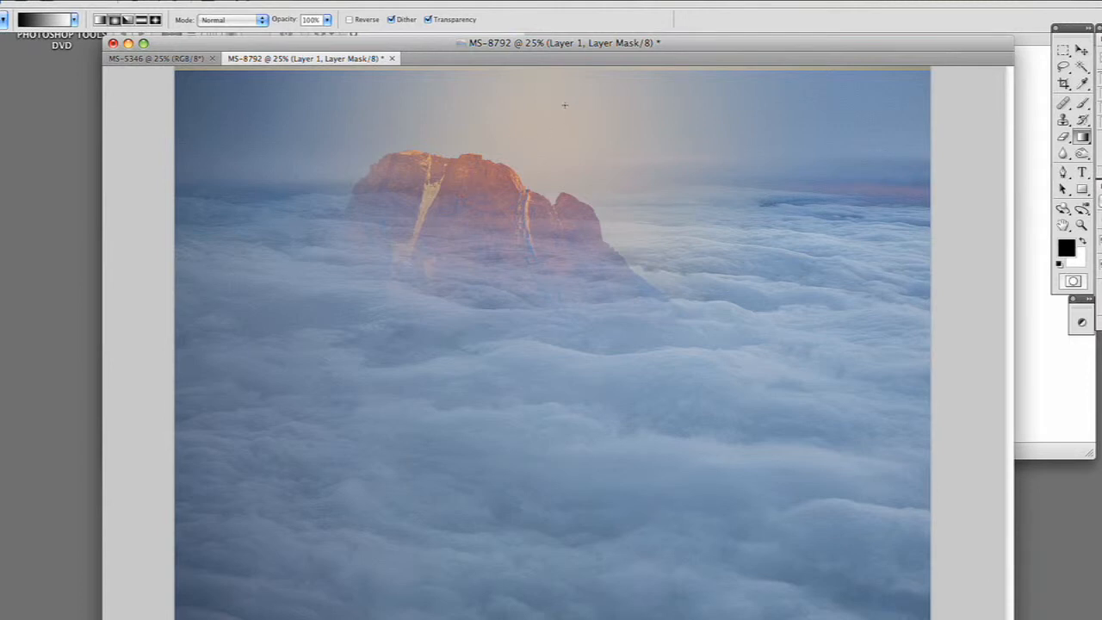
drag(565, 135, 562, 191)
drag(561, 303, 561, 324)
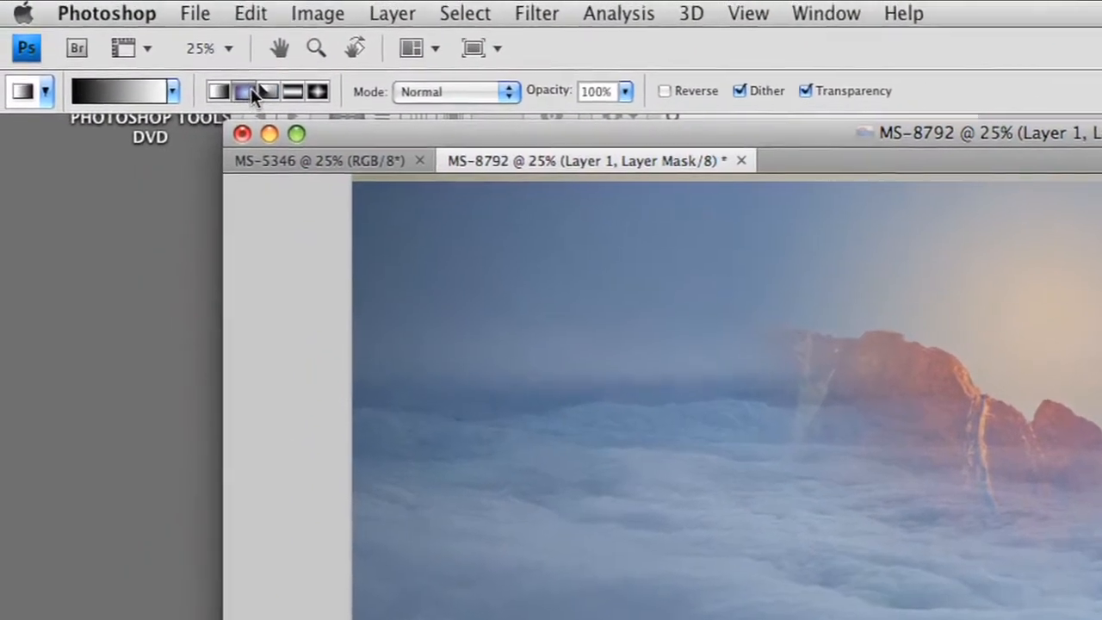
- Switch the gradient style to linear and draw a vertical black-to-white gradient on the mask, from the image's top edge to below the mountain peak
click(246, 91)
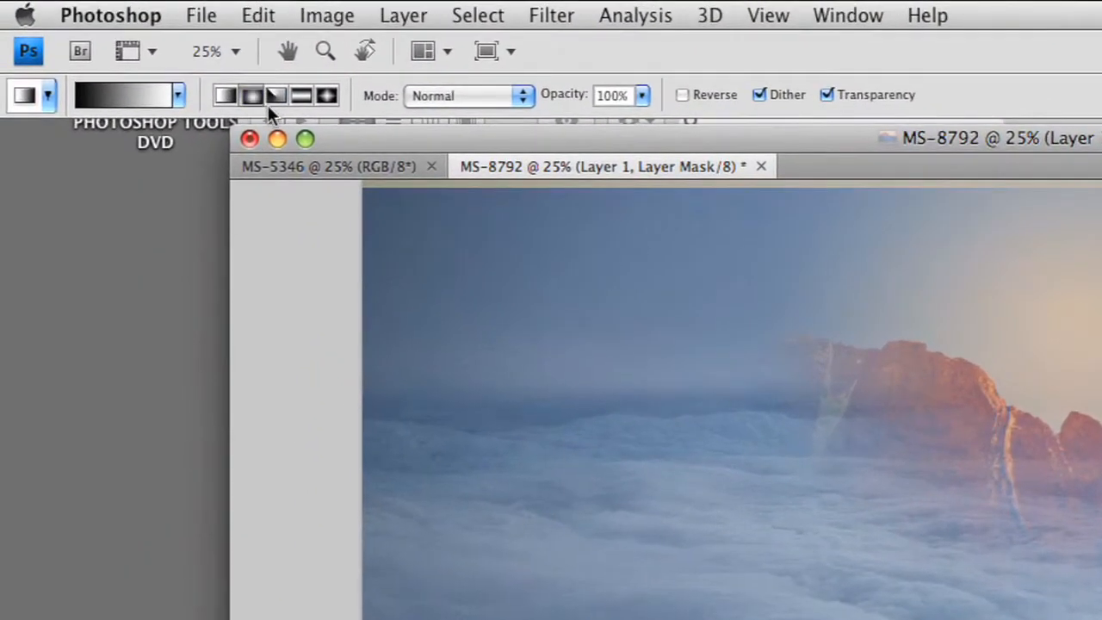
click(226, 94)
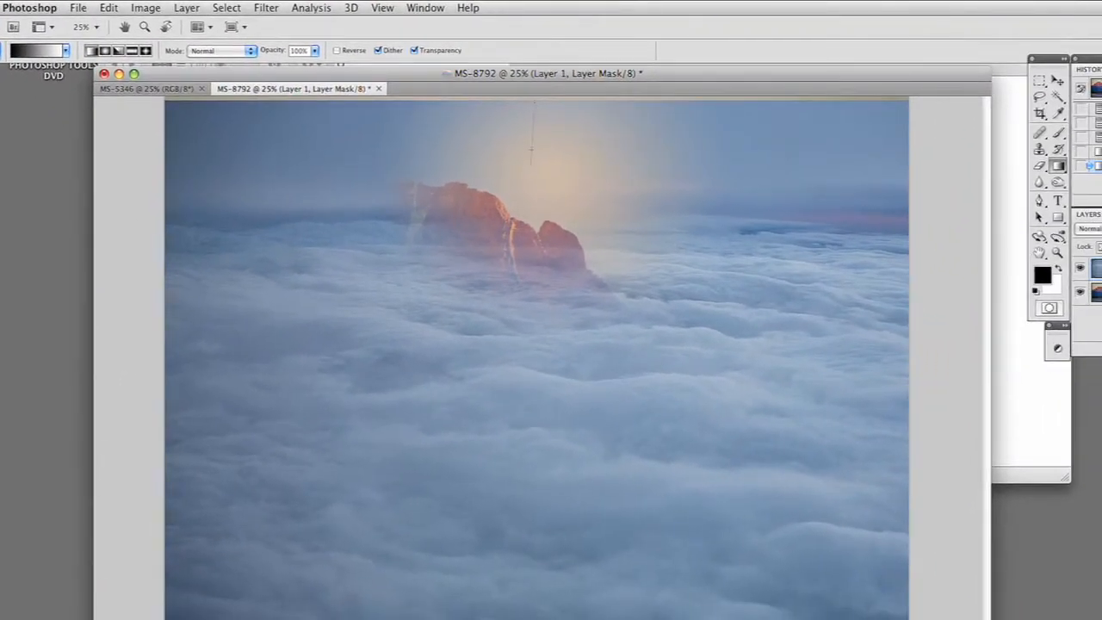
drag(530, 155, 534, 337)
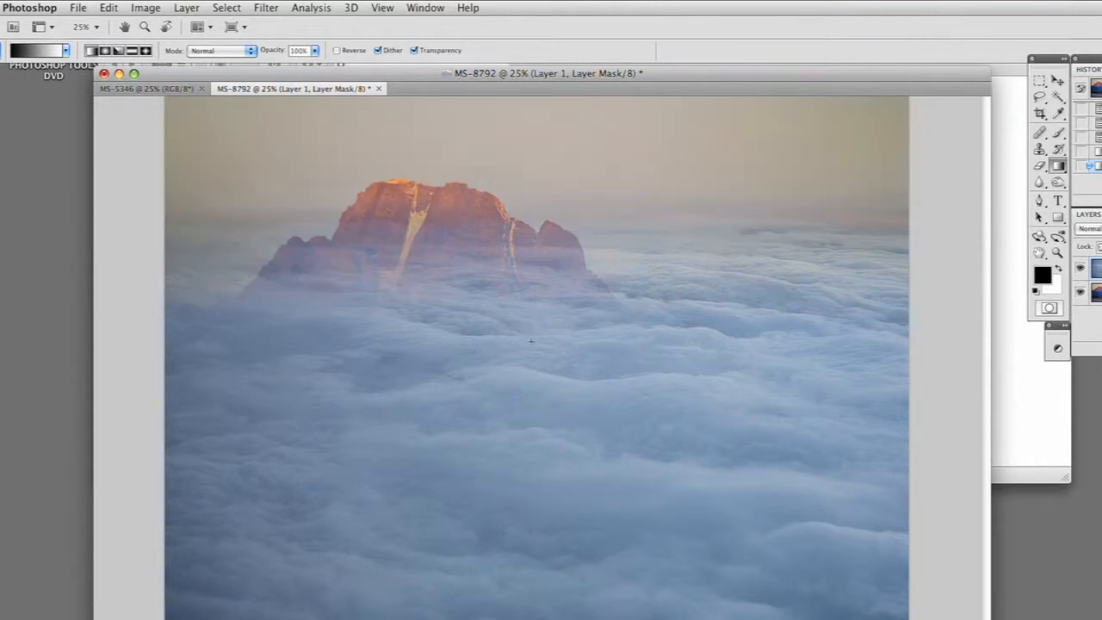
- Try vertical black-to-white linear gradients of different lengths on the cloud layer's mask, from above the peak down to the mountain's lower slopes
drag(549, 146, 533, 373)
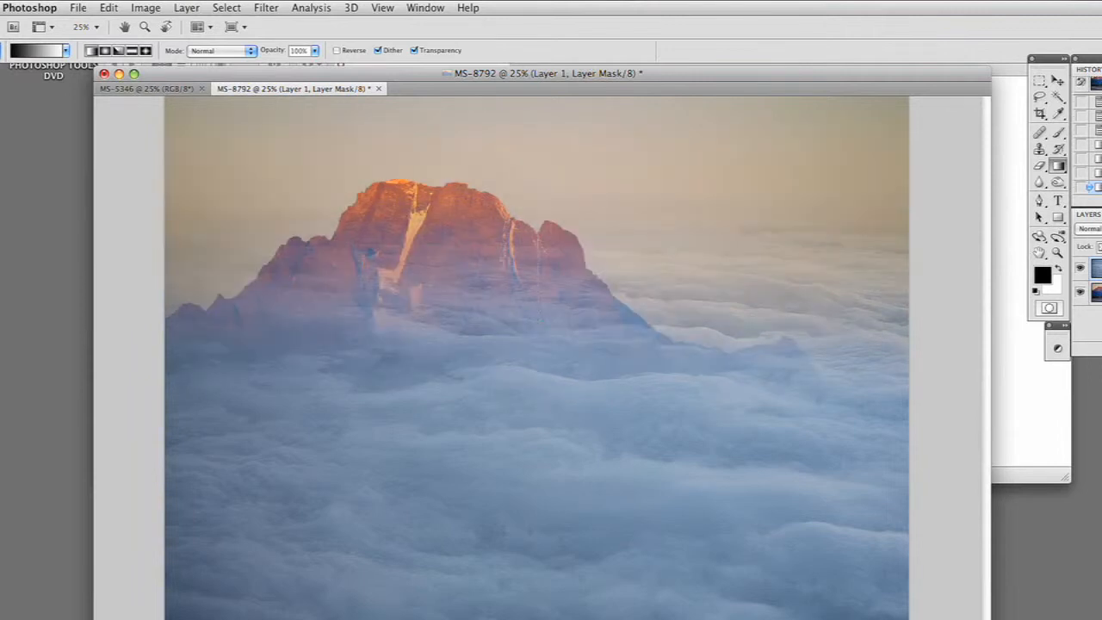
drag(539, 386, 537, 381)
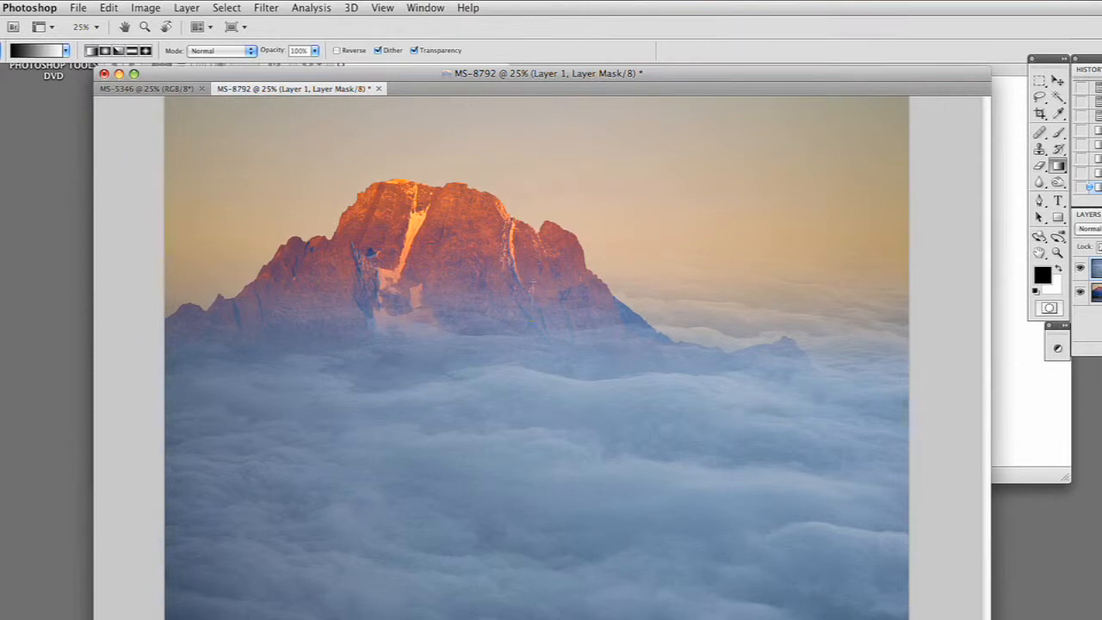
drag(532, 284, 539, 405)
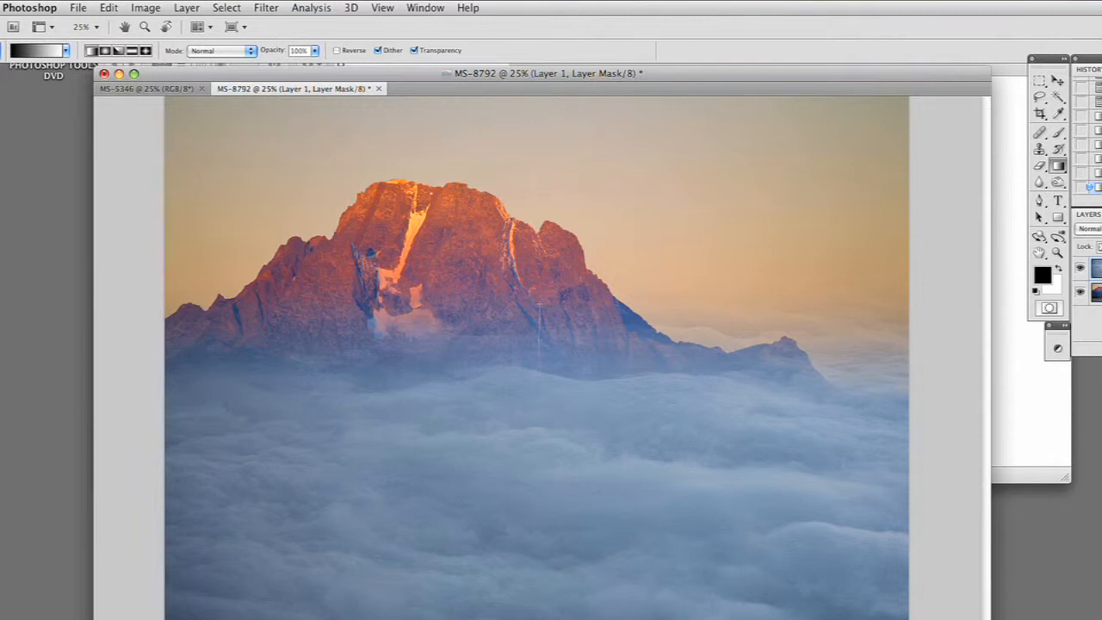
drag(539, 303, 543, 341)
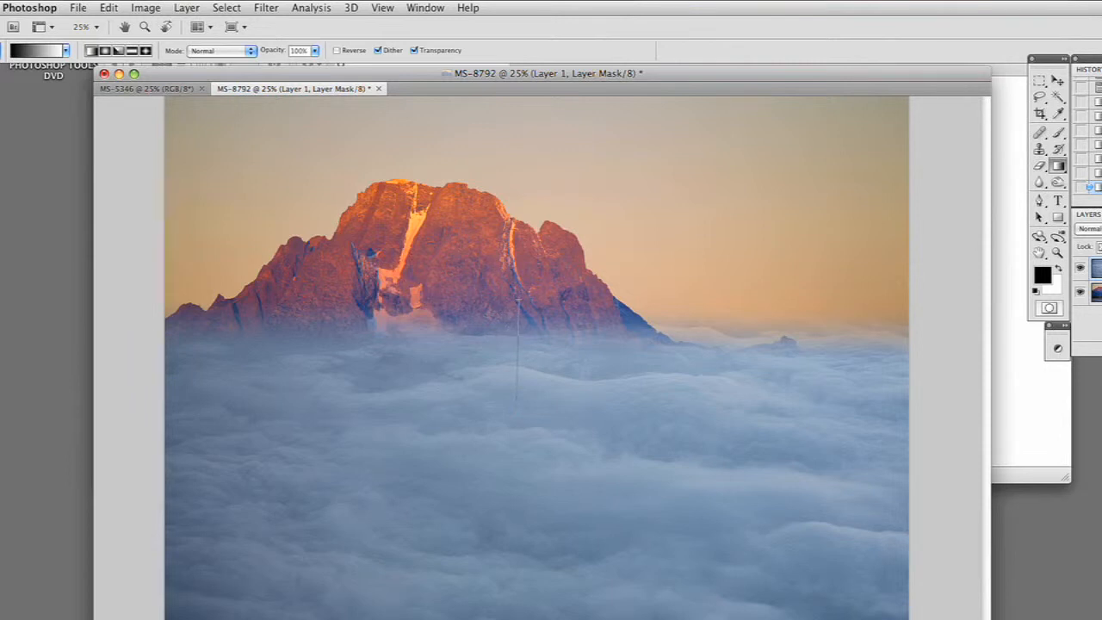
drag(518, 405, 517, 415)
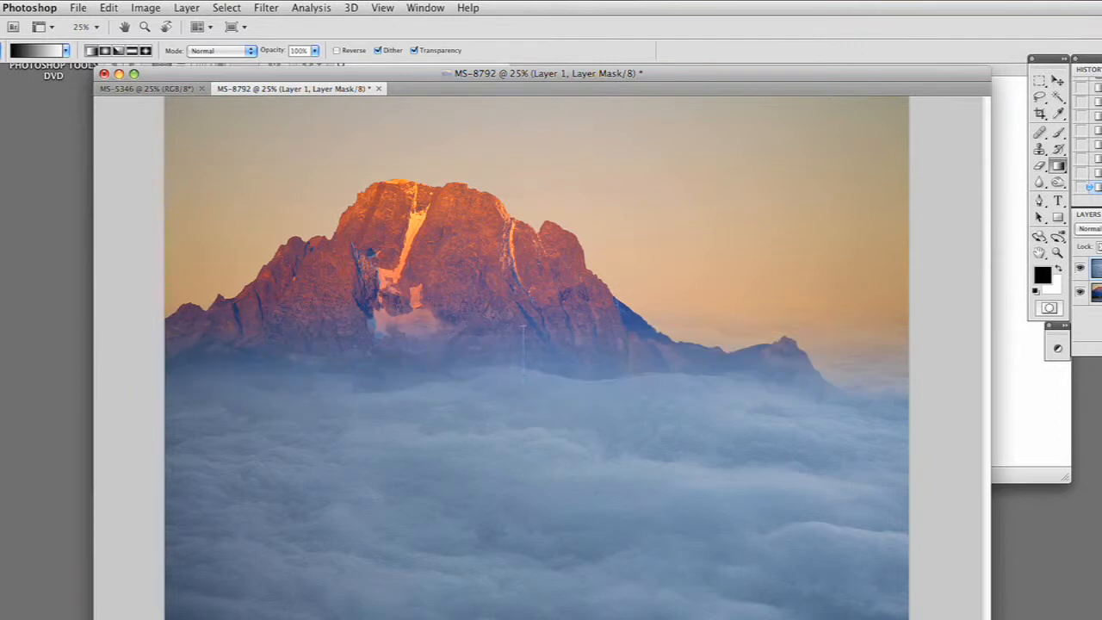
- Refine the mask with vertical black-to-white gradients, finishing with a short one across the mountain's base for a tight transition into the clouds
drag(522, 413, 522, 413)
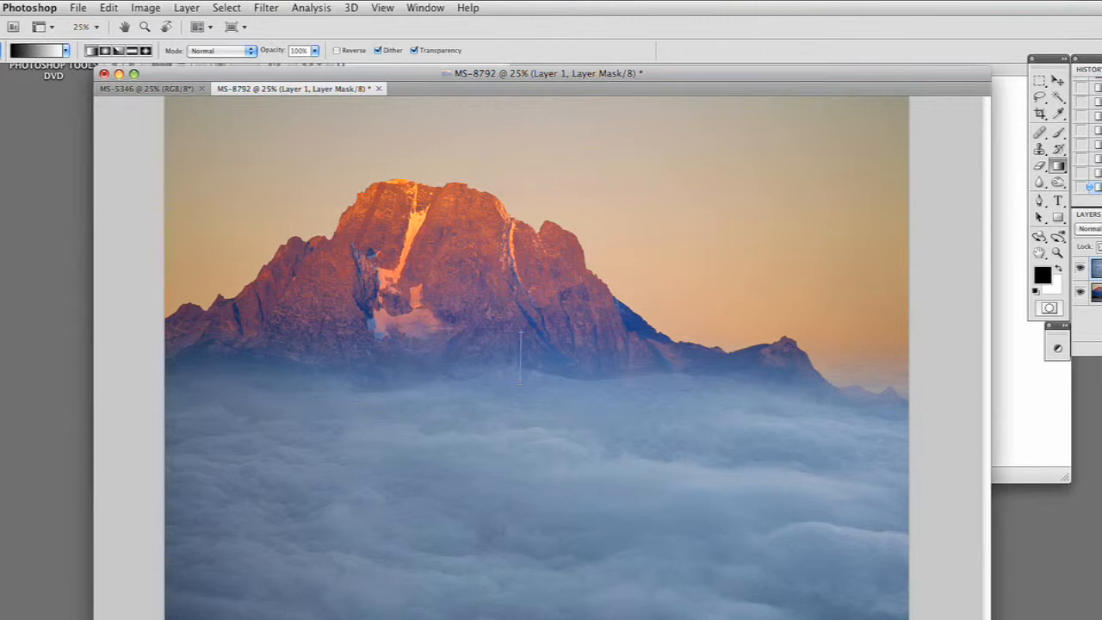
drag(520, 383, 515, 388)
drag(543, 333, 539, 618)
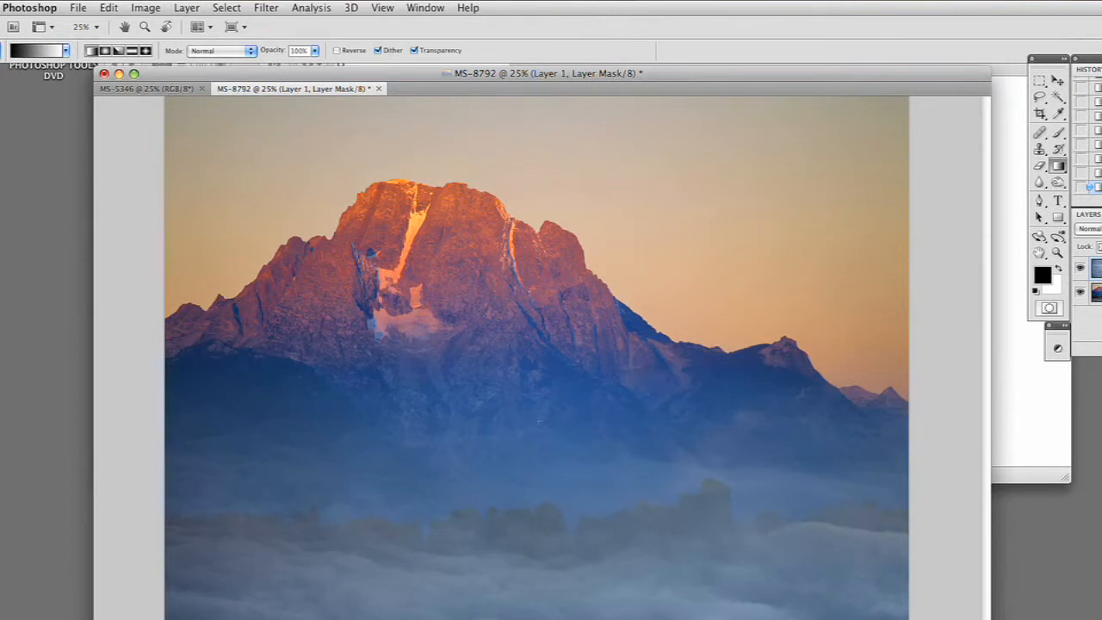
drag(514, 336, 515, 340)
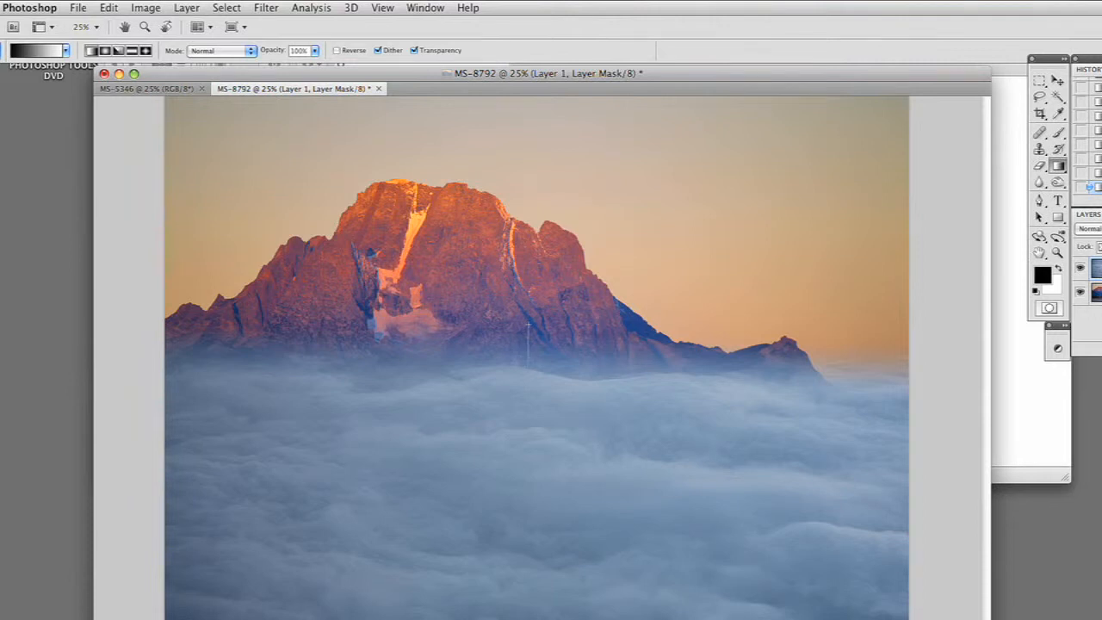
drag(527, 368, 507, 398)
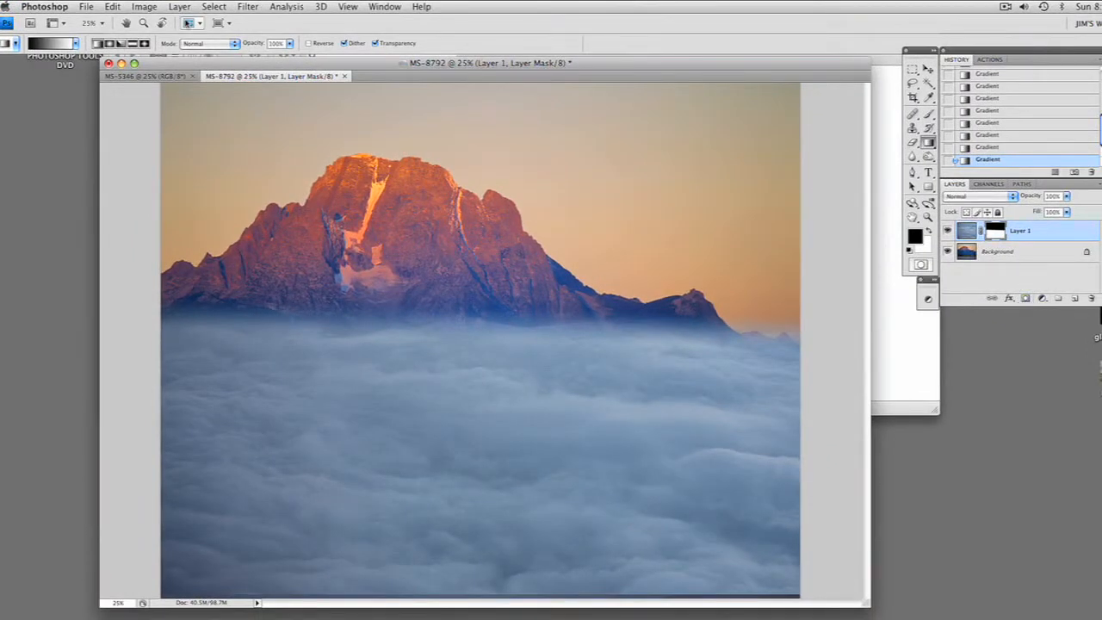
click(180, 7)
mouse_move(204, 150)
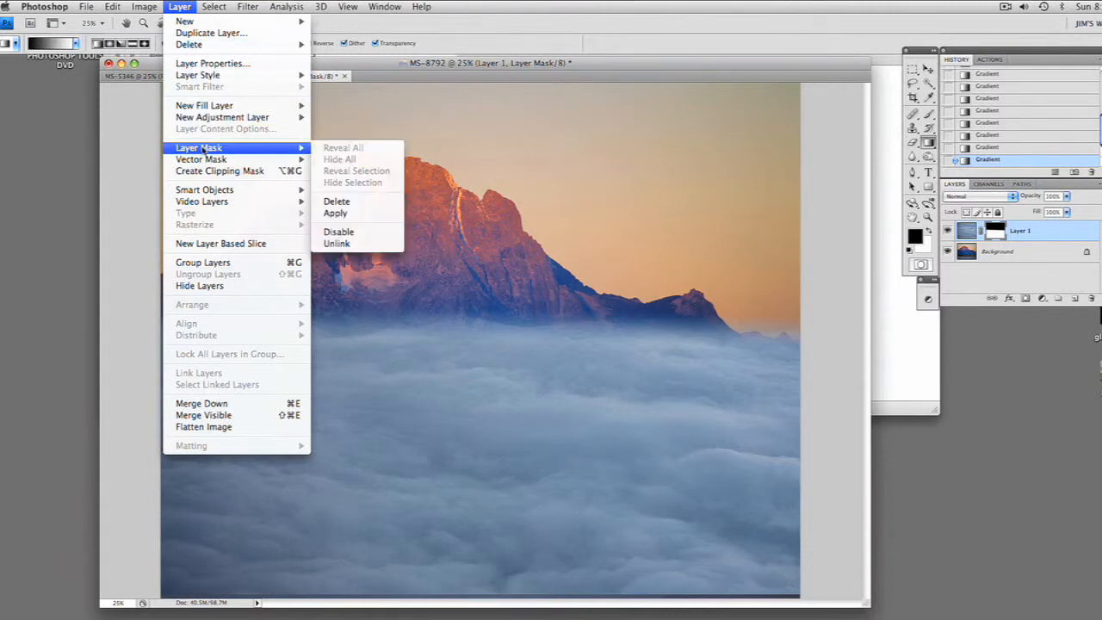
click(179, 12)
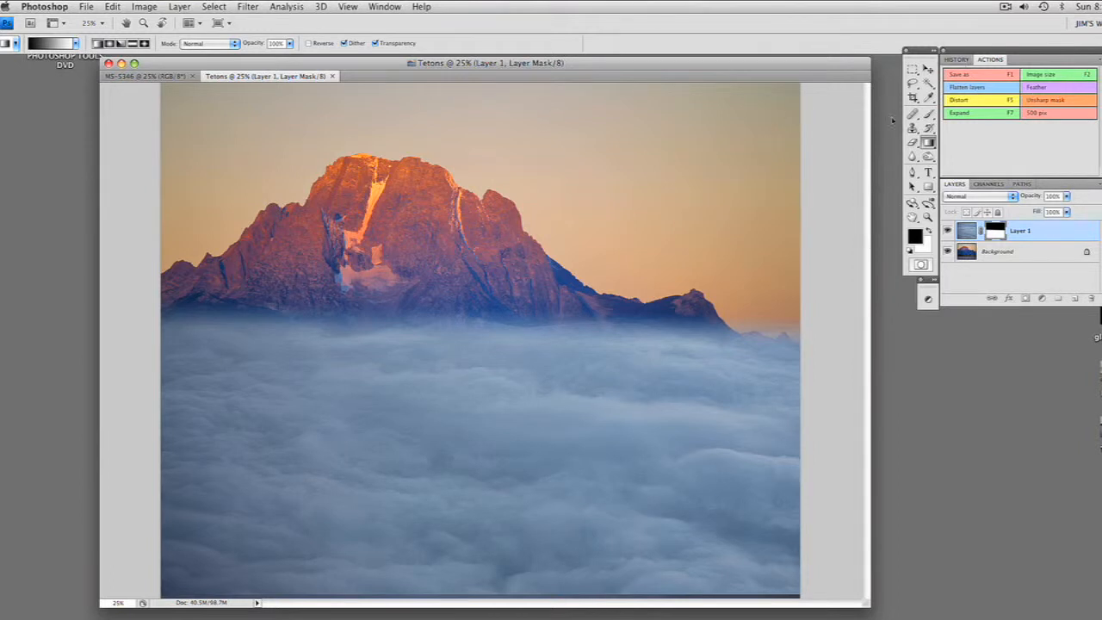
- Flatten the layers of the Tetons image and crop off its thin outer edges, including the dark strip along the bottom
click(982, 88)
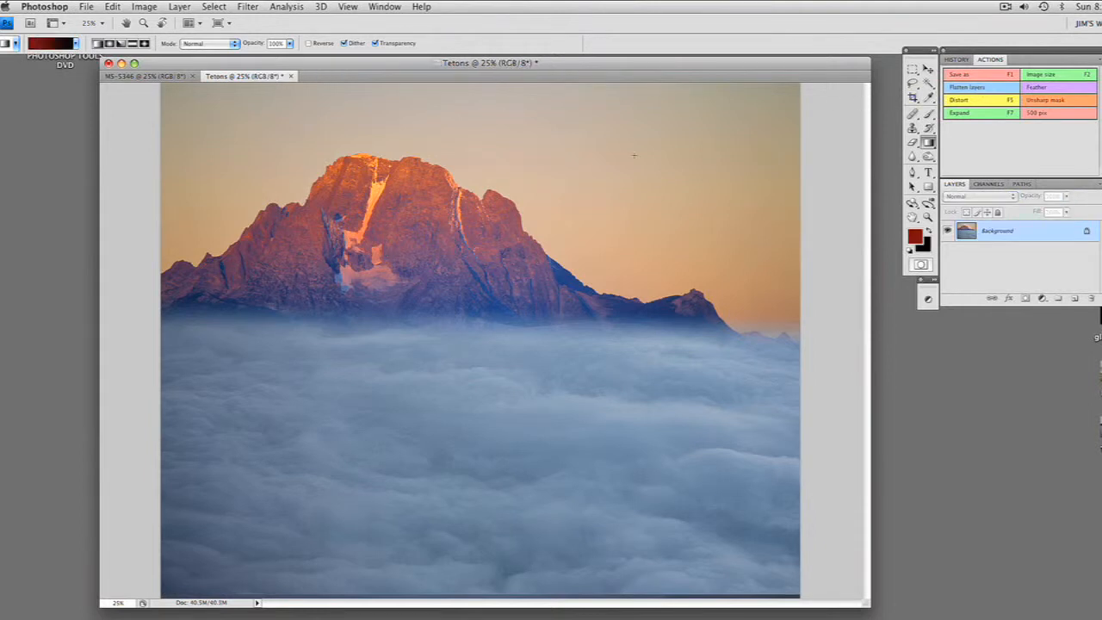
click(914, 97)
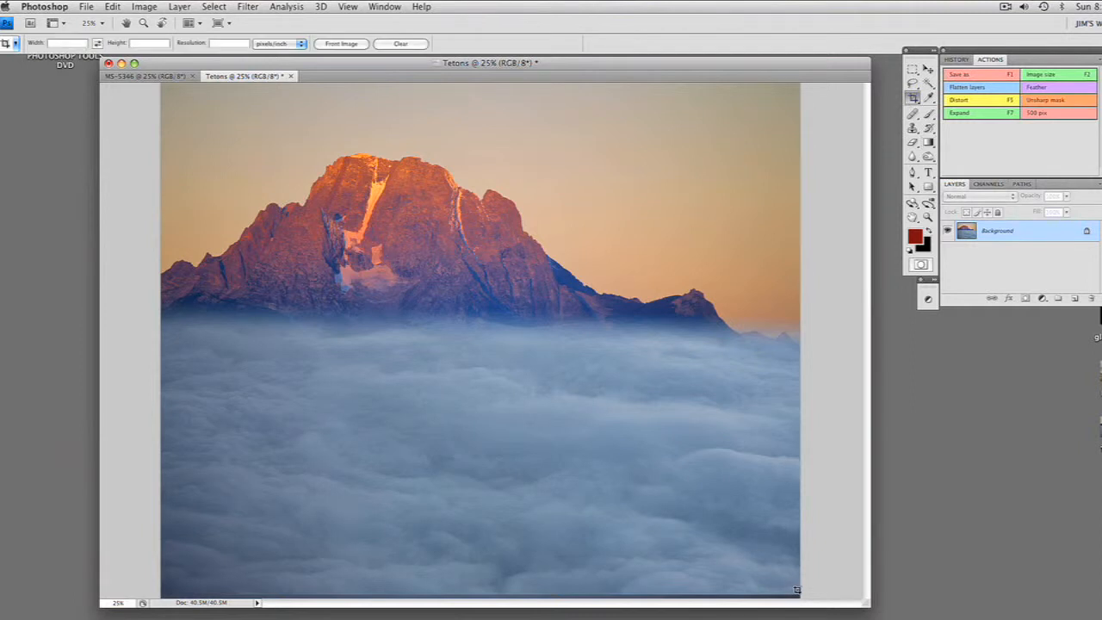
drag(799, 592, 162, 86)
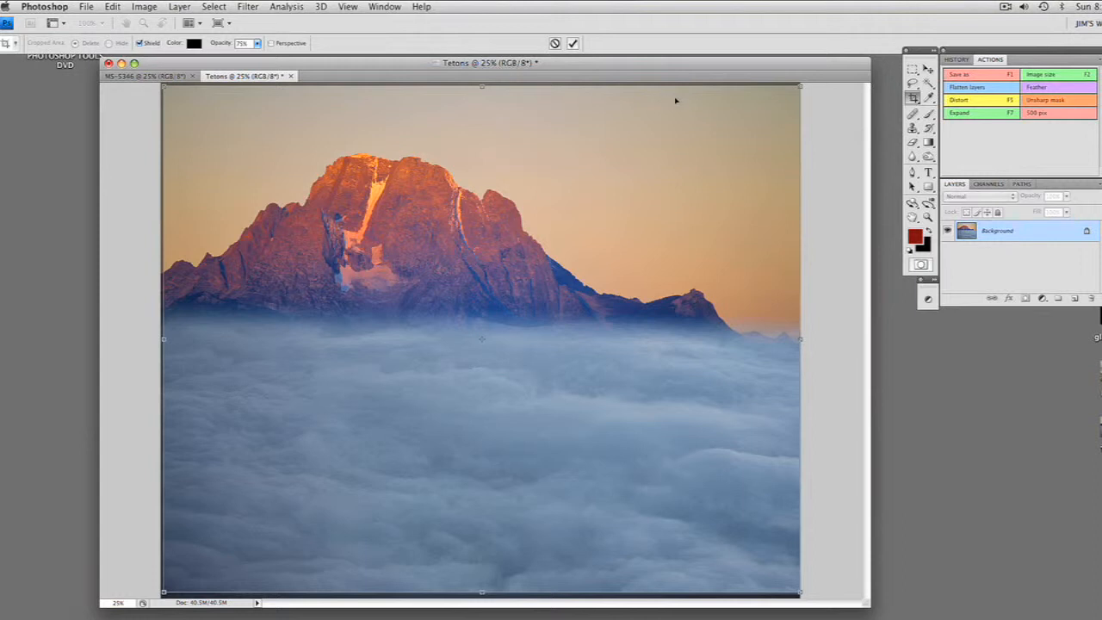
key(Return)
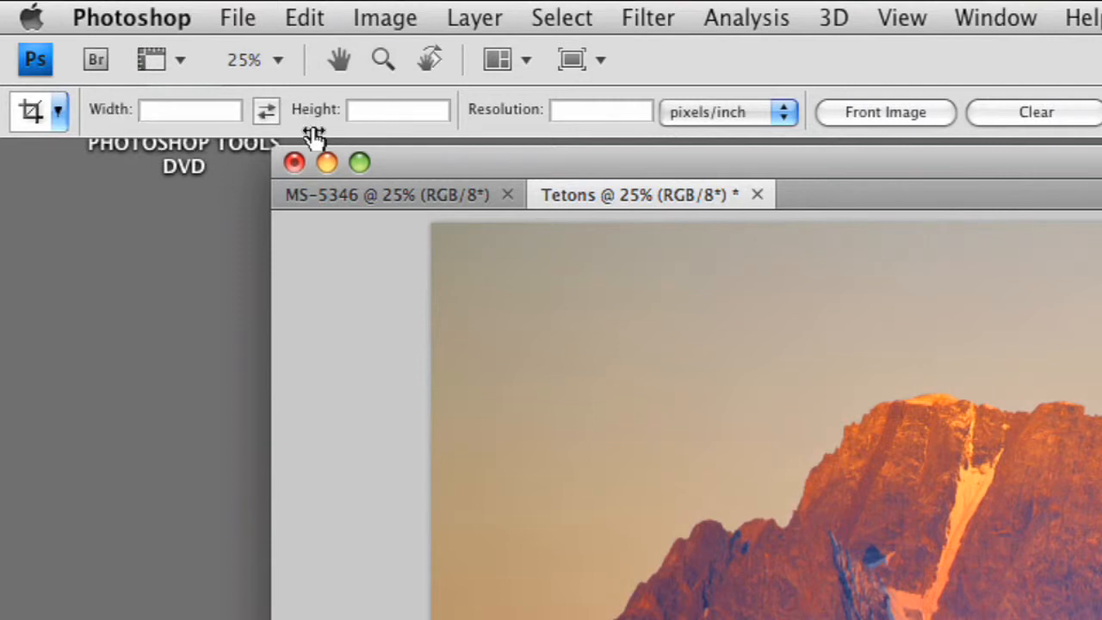
- Try a fixed 19 in wide by 13 in high crop framing the mountain and the upper part of the clouds
click(217, 112)
text(13)
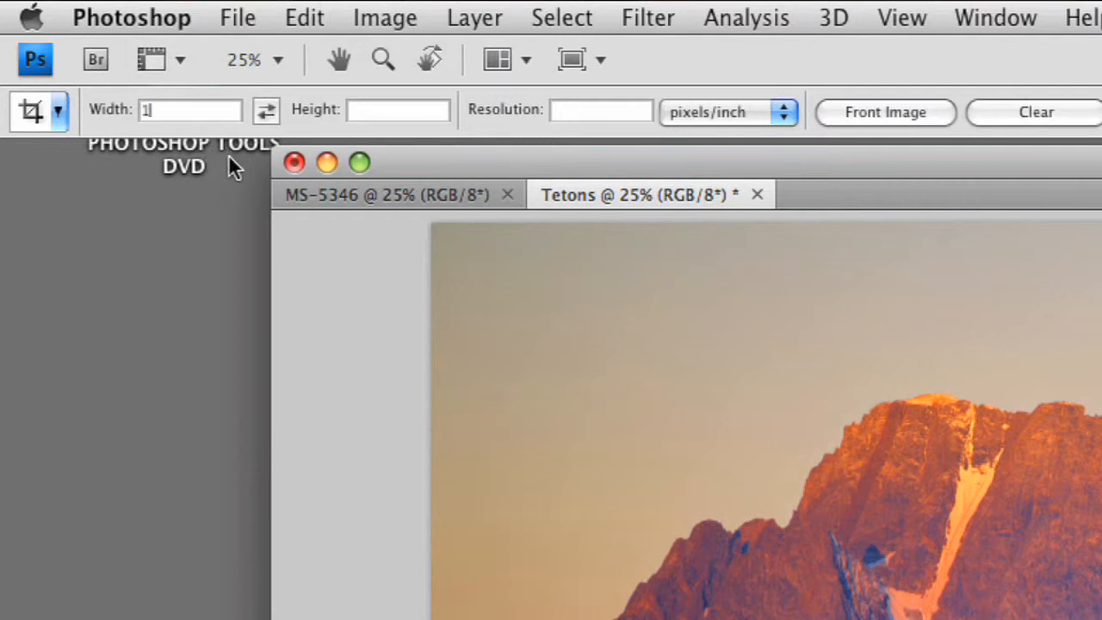
click(368, 108)
drag(199, 110, 149, 112)
text(19)
click(382, 111)
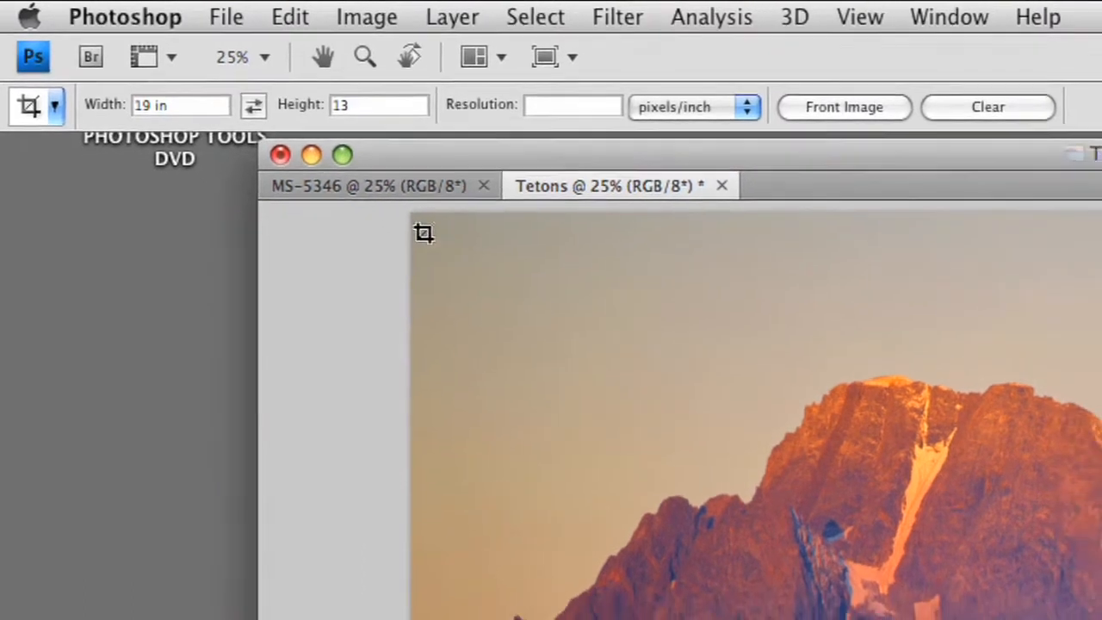
drag(426, 224, 857, 545)
drag(590, 377, 882, 577)
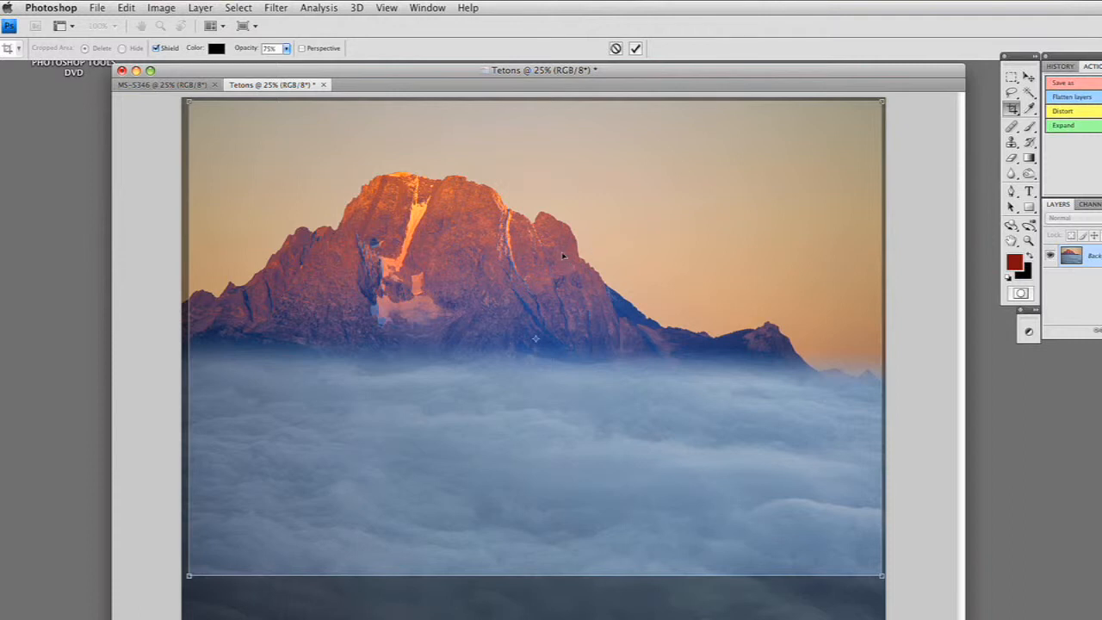
key(Escape)
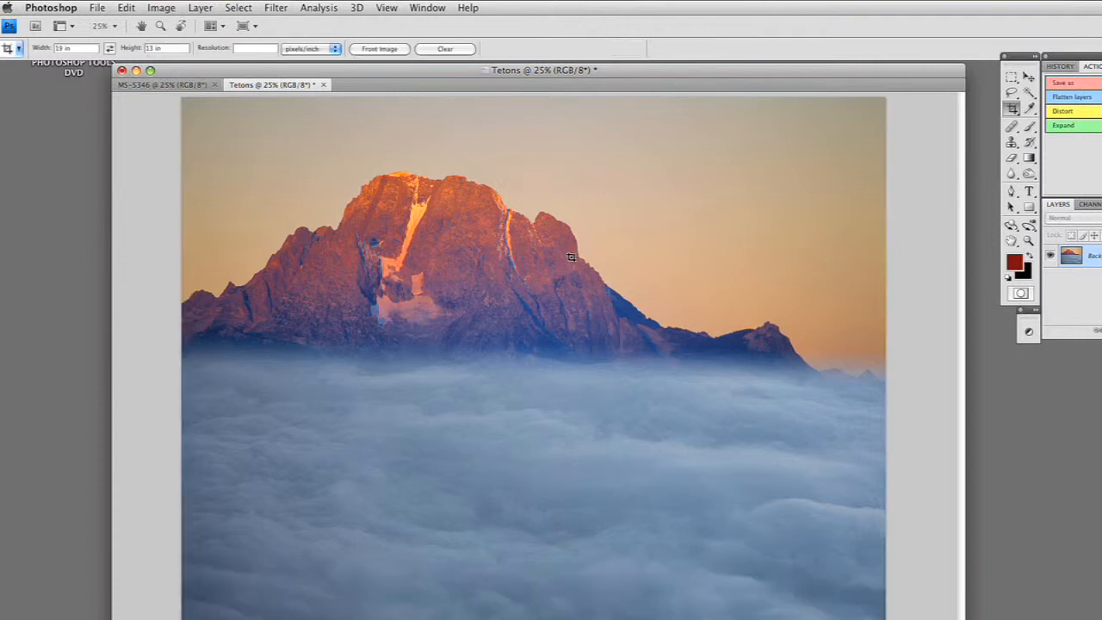
- Try a fixed 14 in wide by 11 in high crop, starting the frame at the image's upper-left corner
drag(74, 50, 53, 51)
text(14)
key(Tab)
text(11)
drag(188, 101, 227, 119)
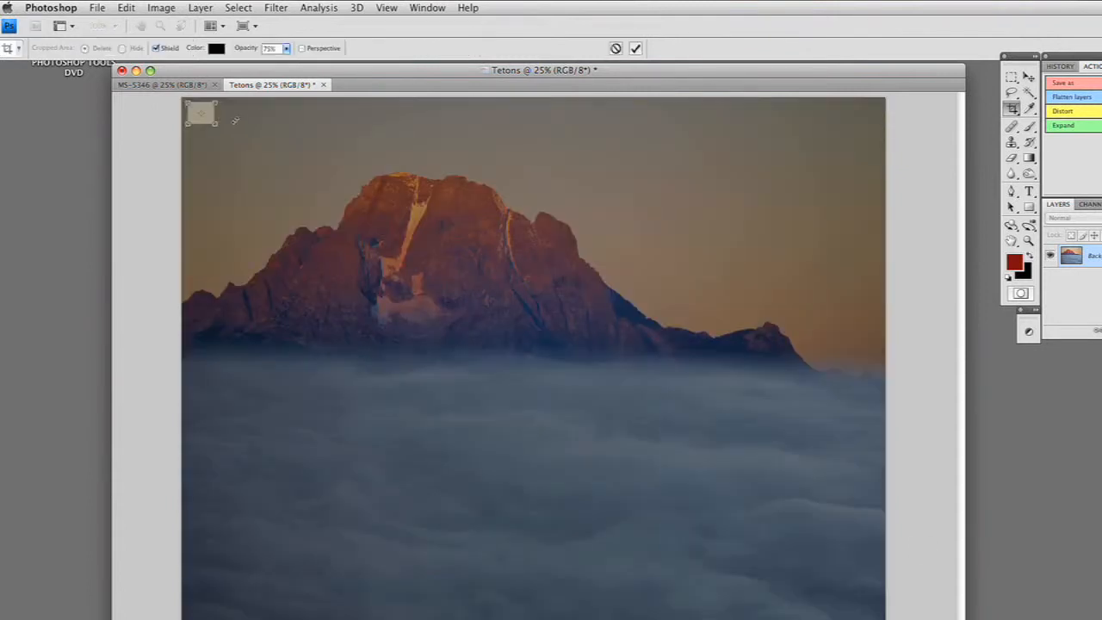
key(Escape)
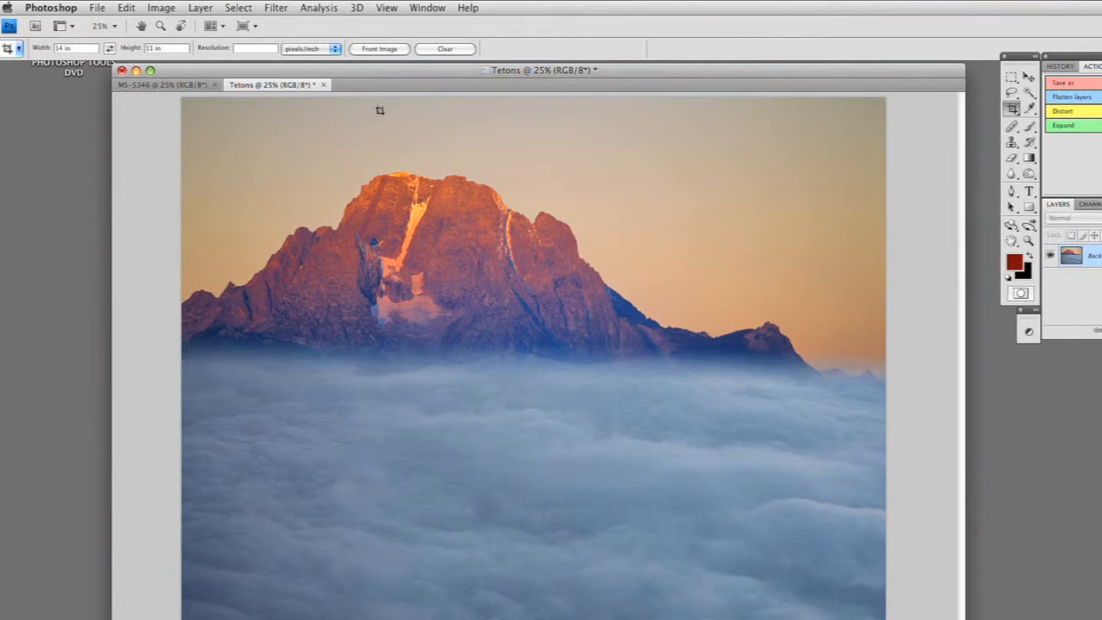
- Save the flattened Tetons image under its existing file name
click(98, 8)
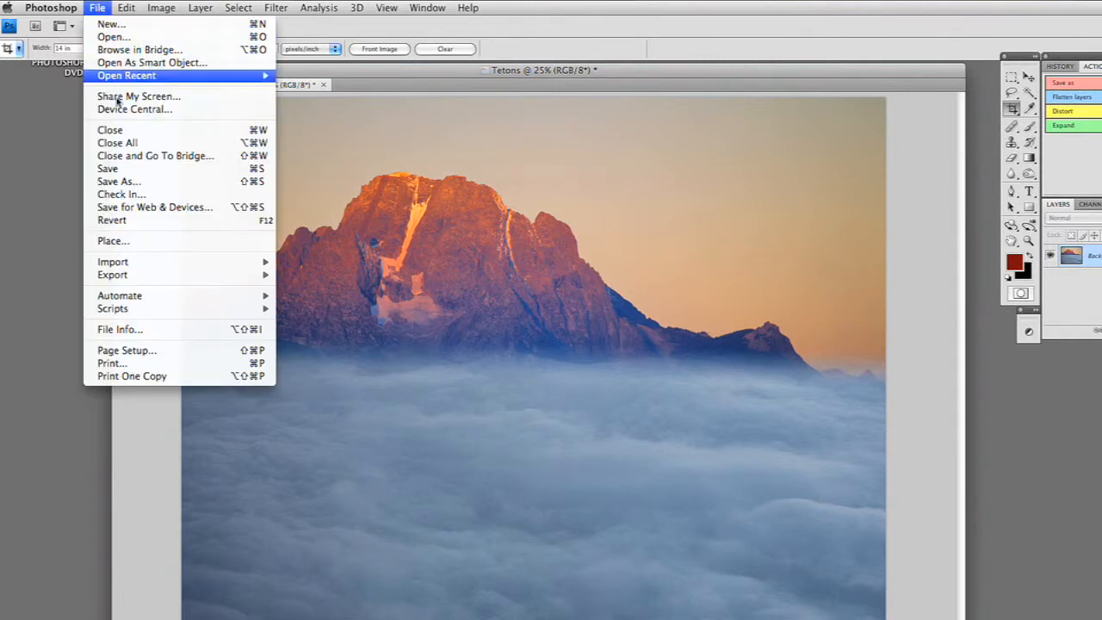
click(125, 168)
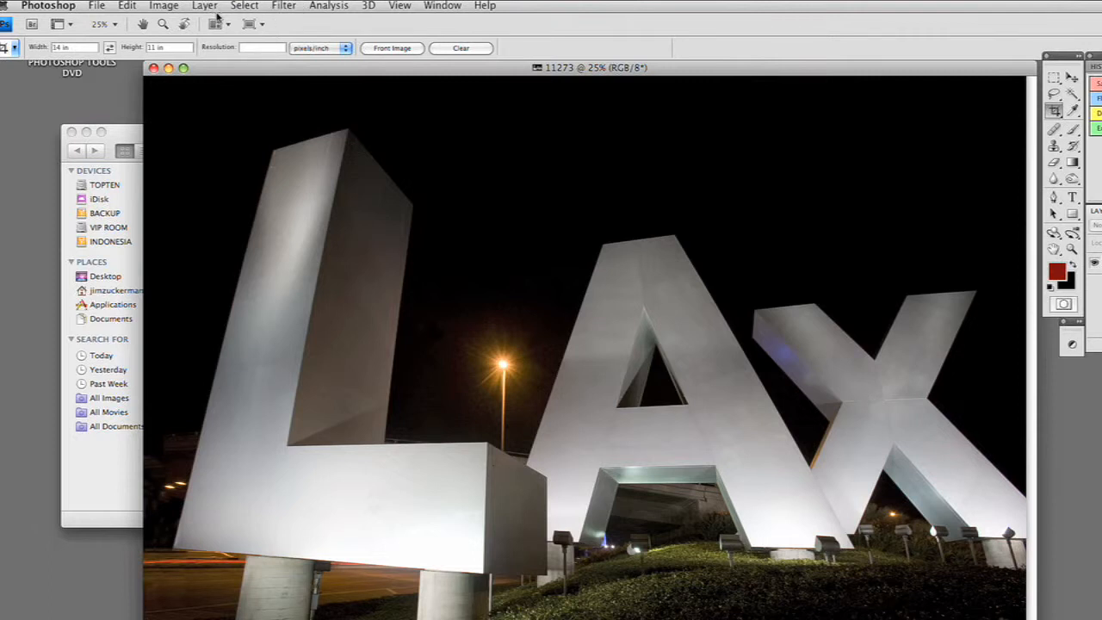
- Load the saved Alpha 1 channel as a new selection around the LAX letters in image 11273
click(250, 9)
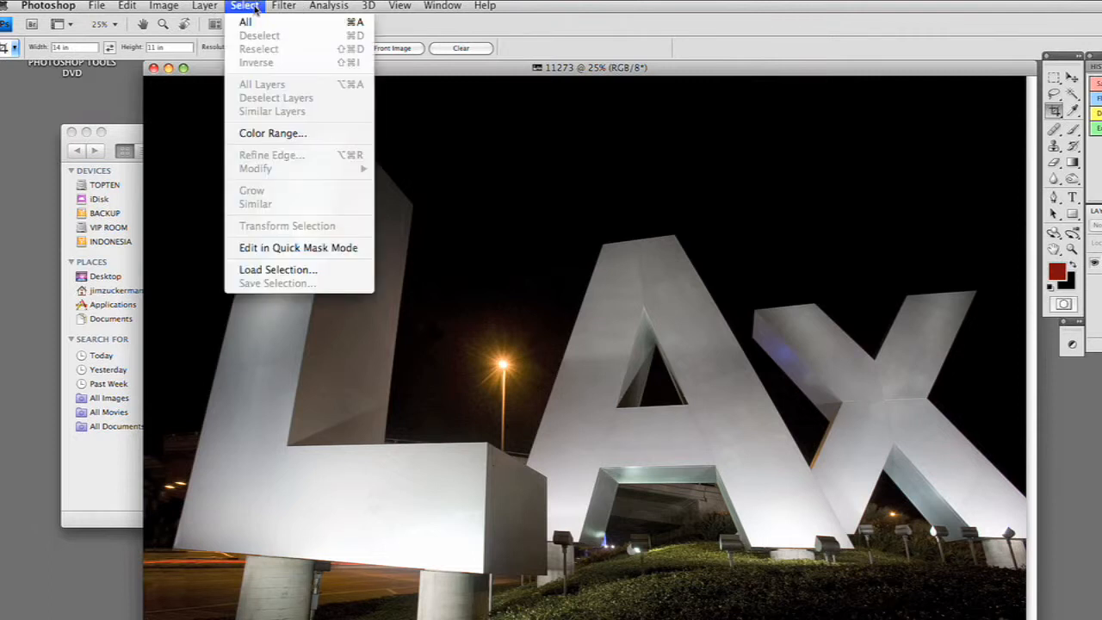
click(274, 269)
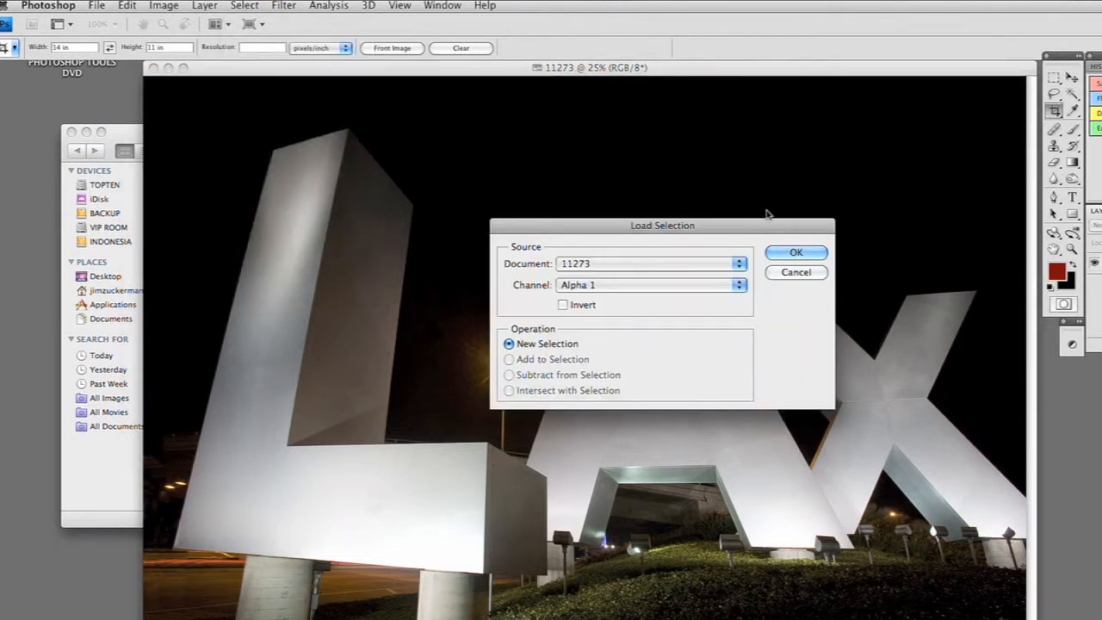
click(791, 252)
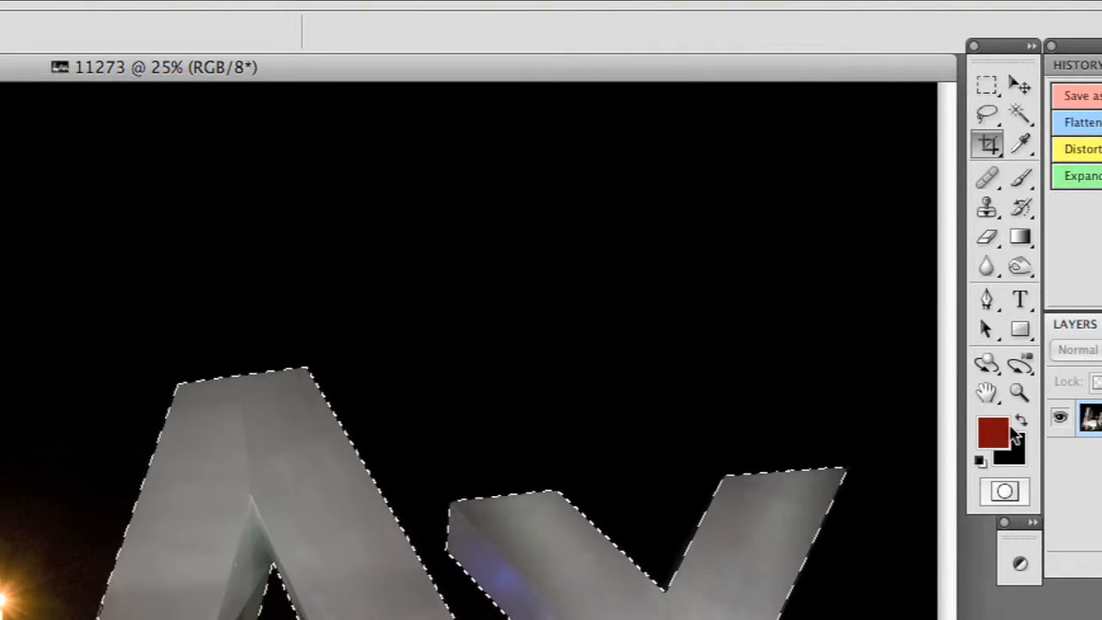
- Set the foreground color to a deep blue with hue 236, saturation 96% and brightness 45%
click(991, 435)
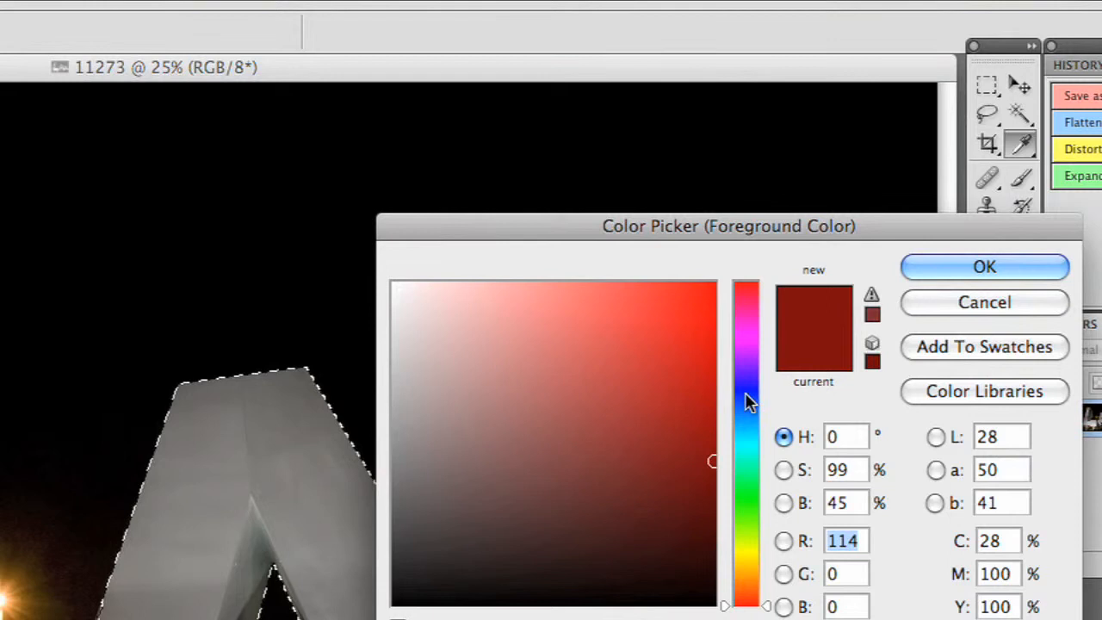
click(750, 394)
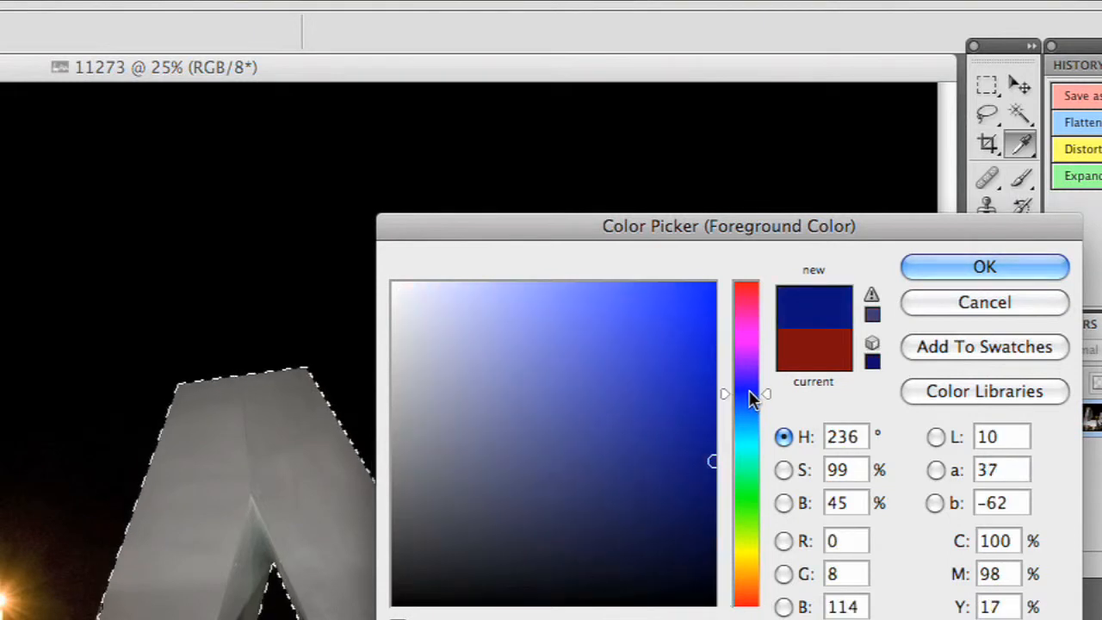
mouse_move(703, 437)
mouse_down()
mouse_move(692, 481)
mouse_move(704, 462)
mouse_up()
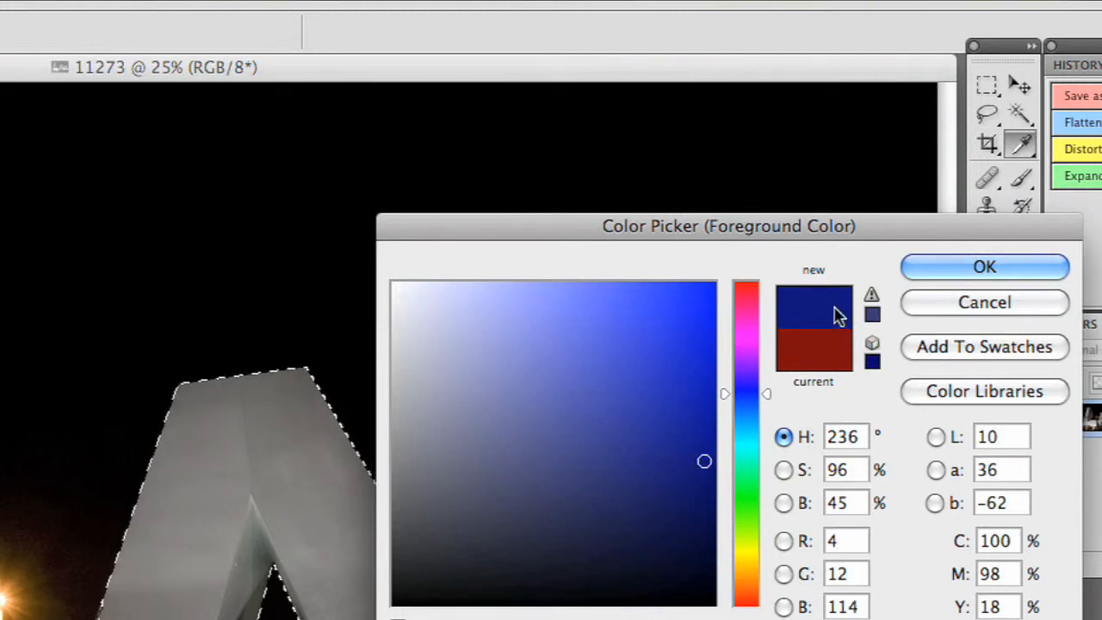
click(982, 267)
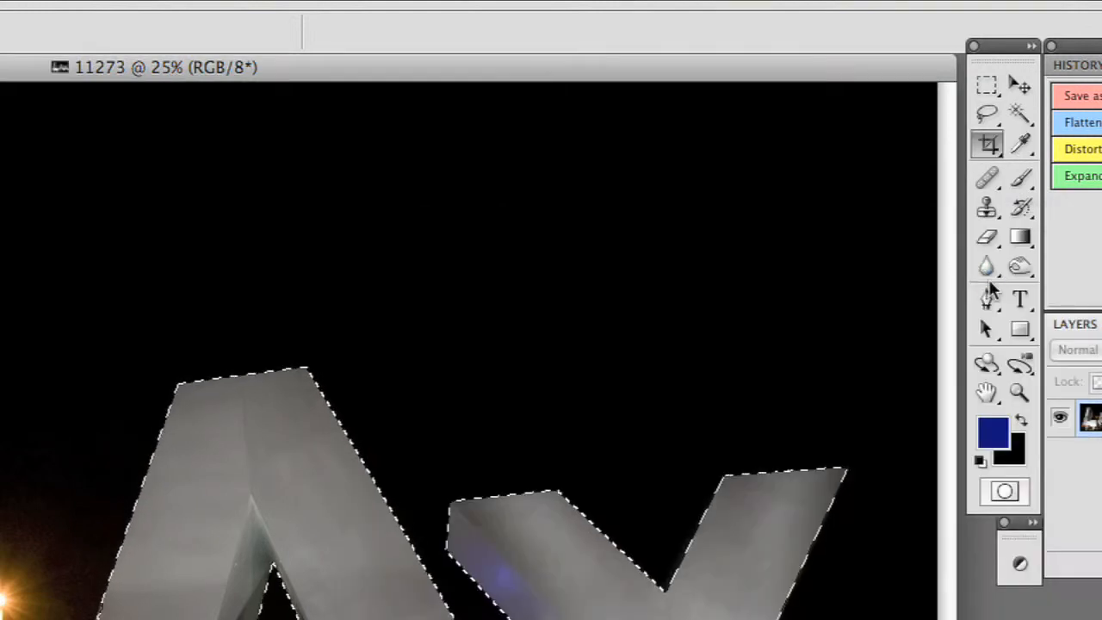
- Set the background color to a very dark blue with hue 237, saturation 98% and brightness 20%
click(1016, 450)
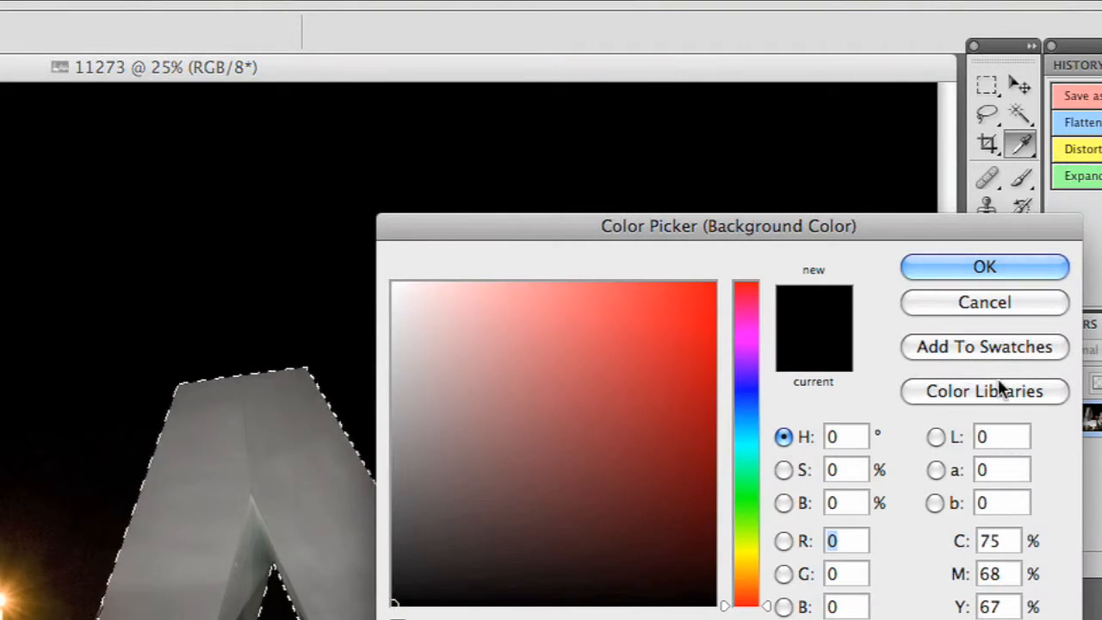
click(750, 393)
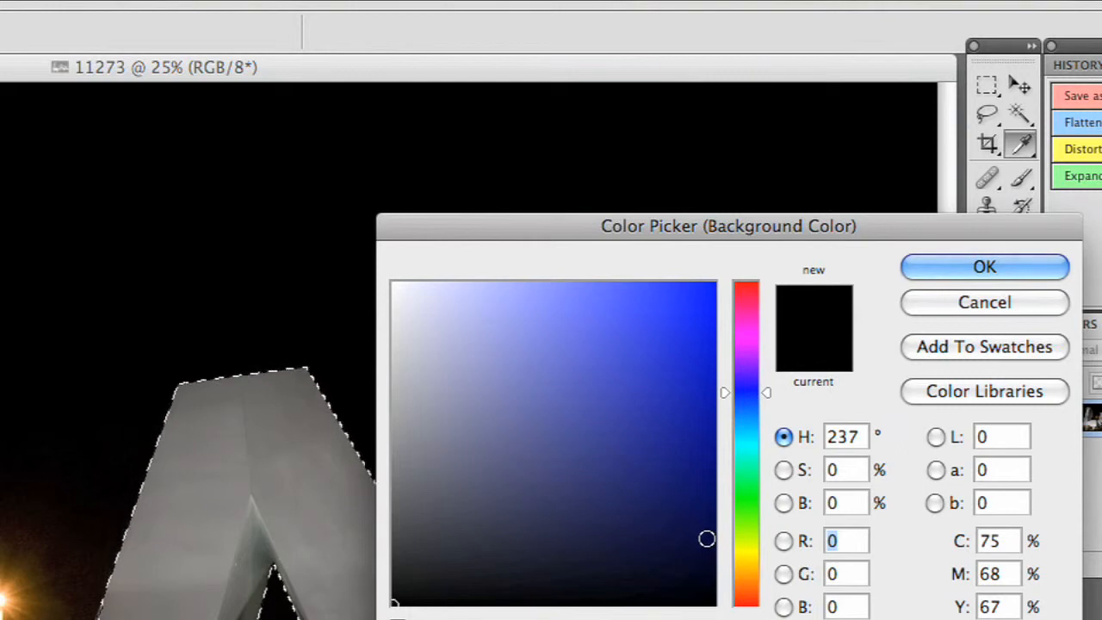
click(709, 541)
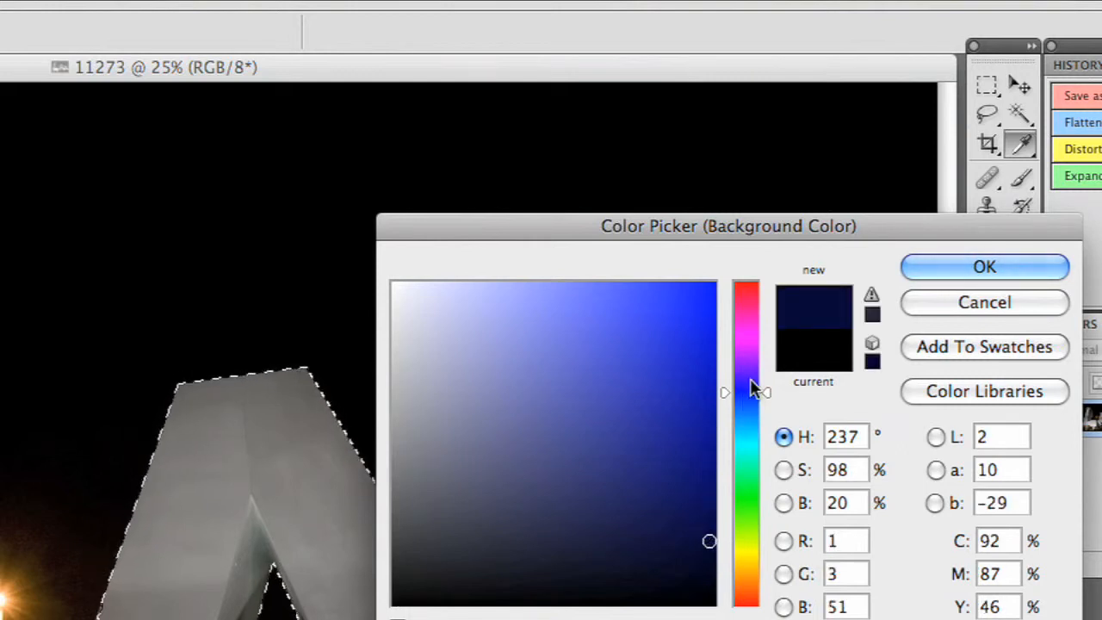
click(959, 276)
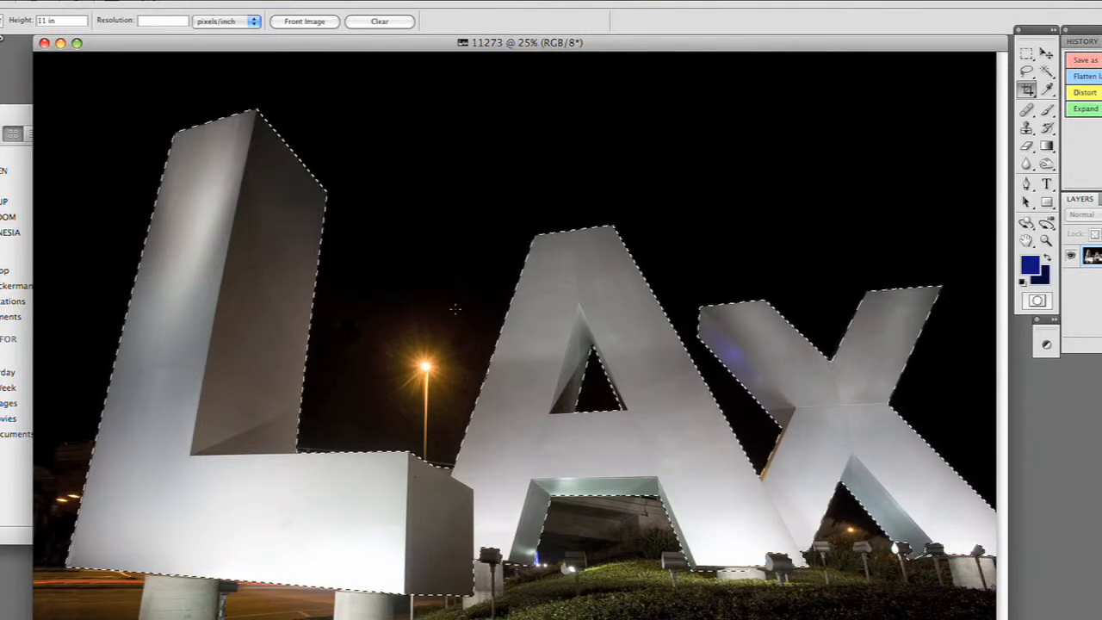
- Replace the letter selection with a freehand lasso around the street lamp and its glow, and copy the selected area
click(1028, 72)
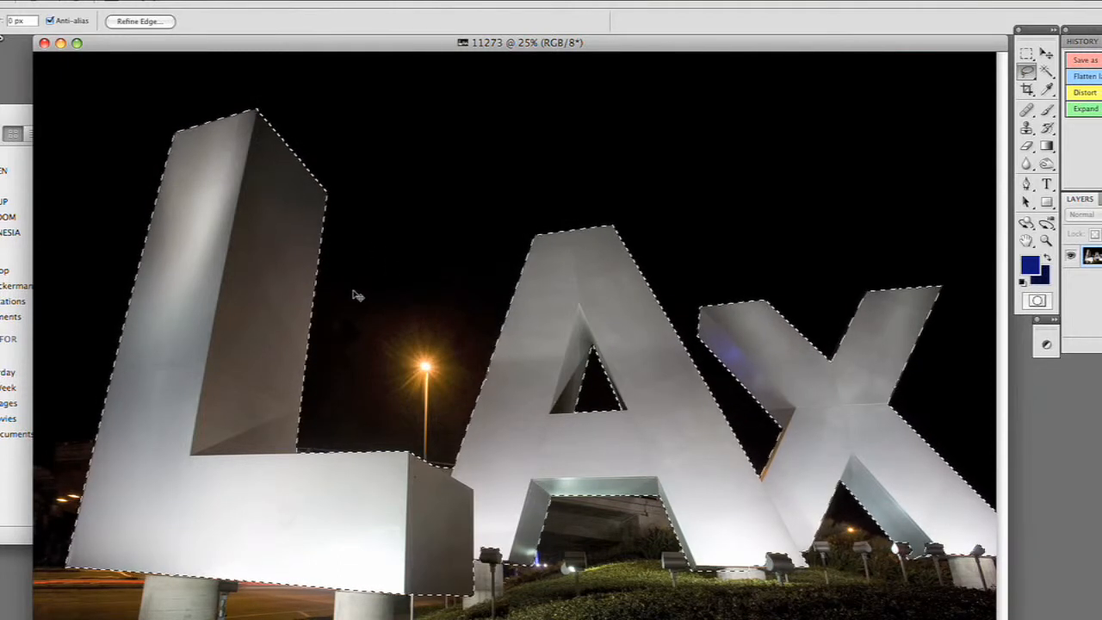
click(316, 307)
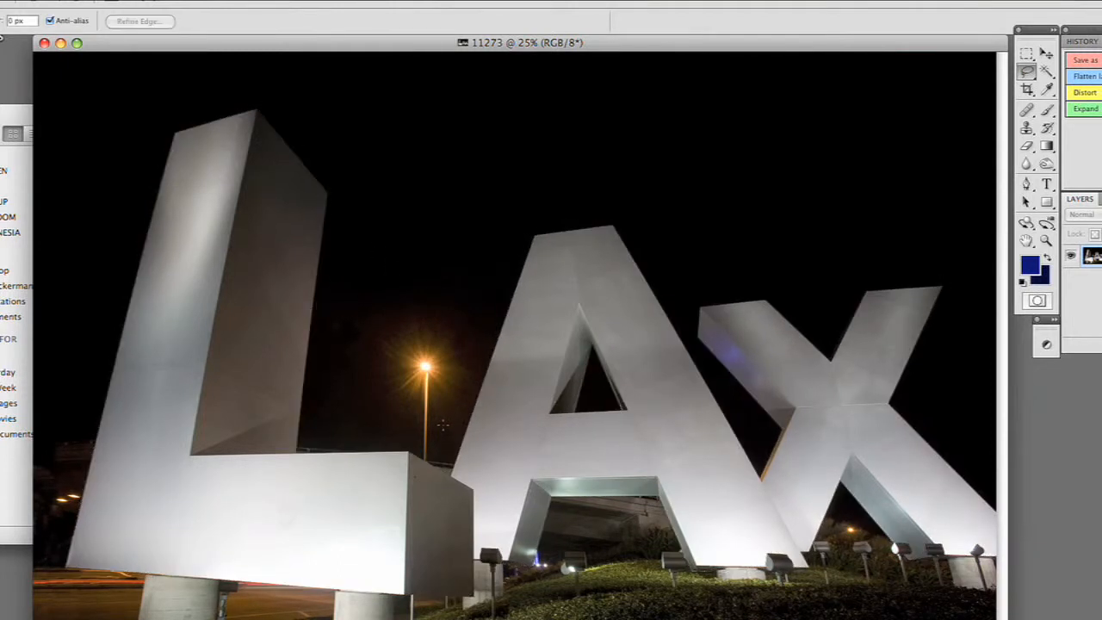
mouse_move(448, 424)
mouse_down()
mouse_move(386, 411)
mouse_move(372, 331)
mouse_move(453, 327)
mouse_move(465, 379)
mouse_up()
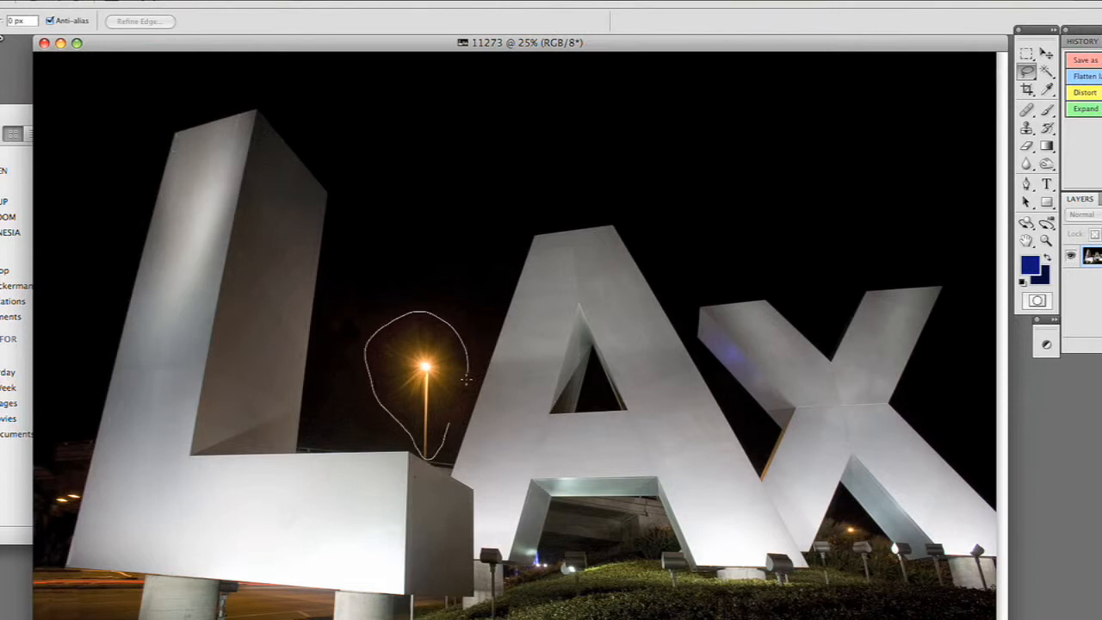
drag(449, 423, 446, 425)
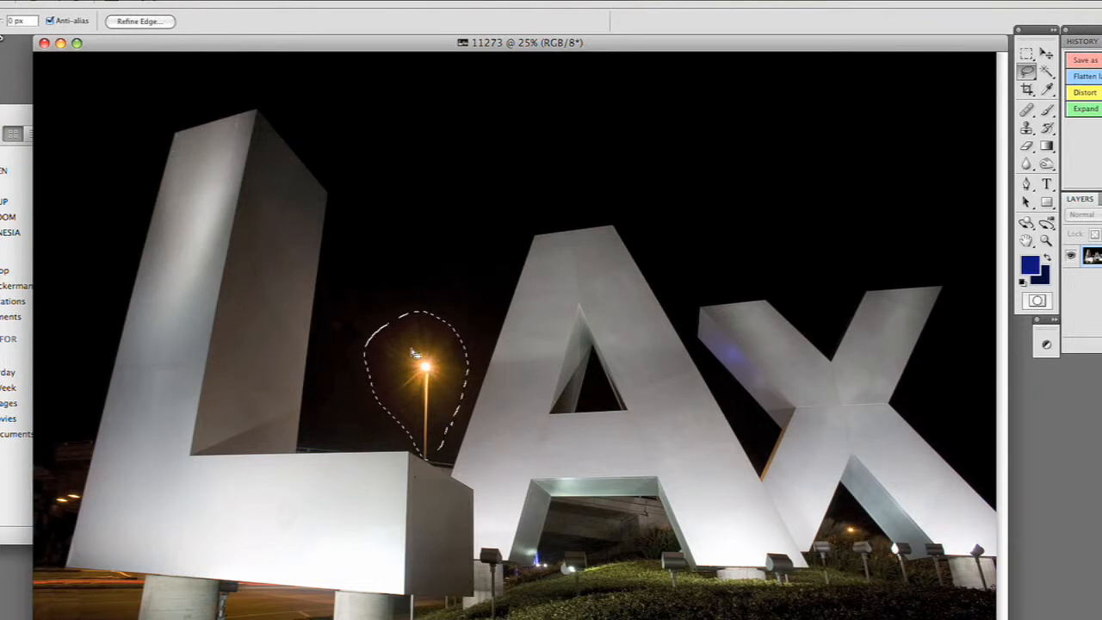
super+click(424, 369)
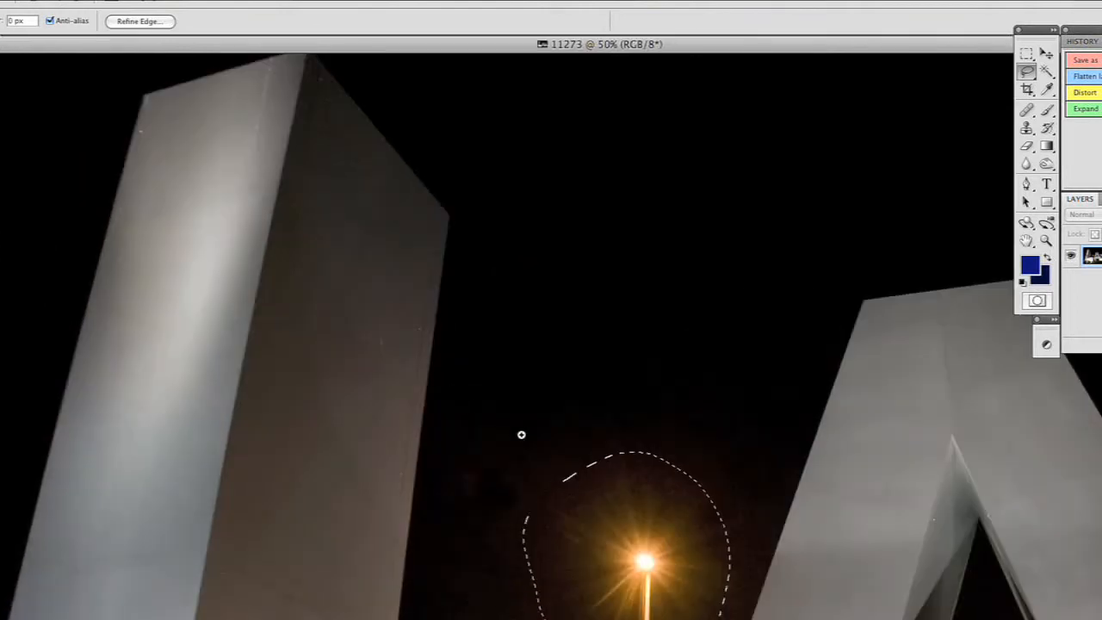
super+click(652, 564)
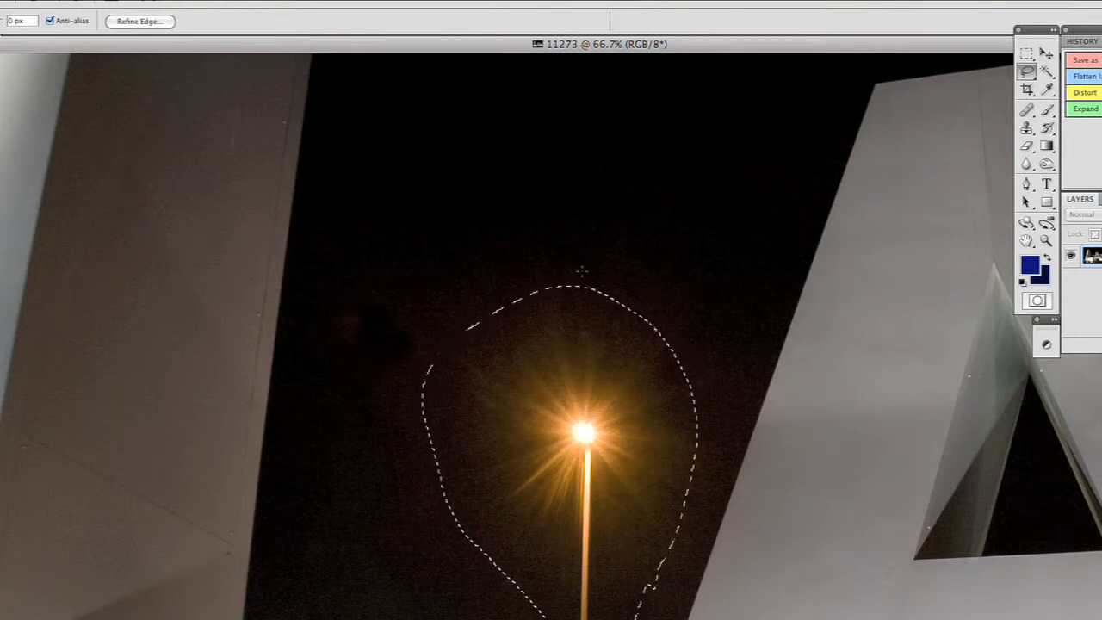
click(31, 1)
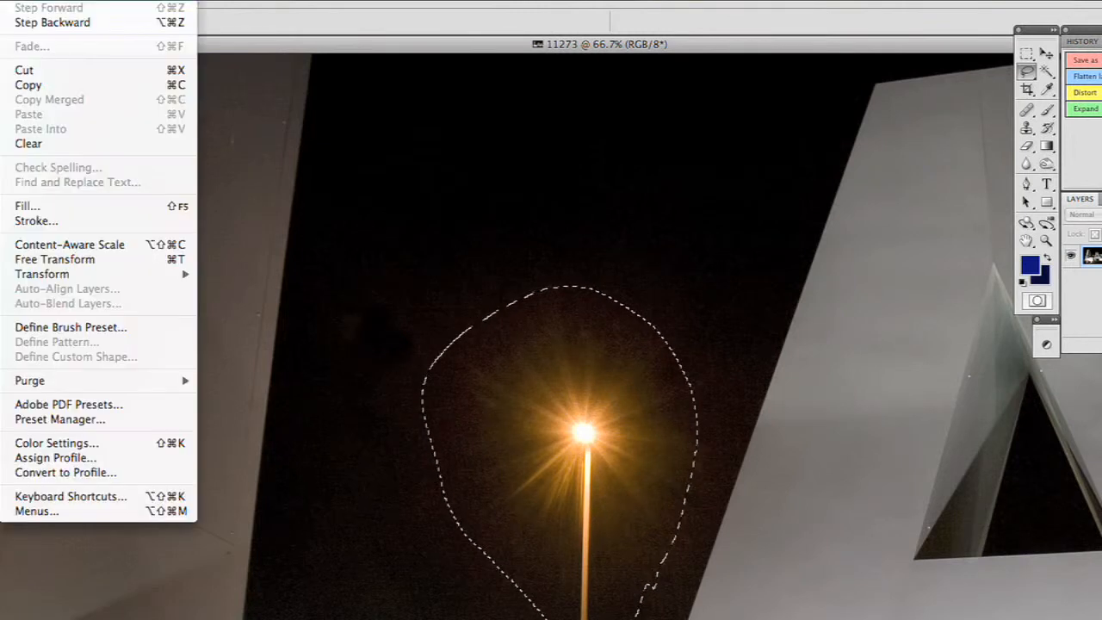
click(37, 84)
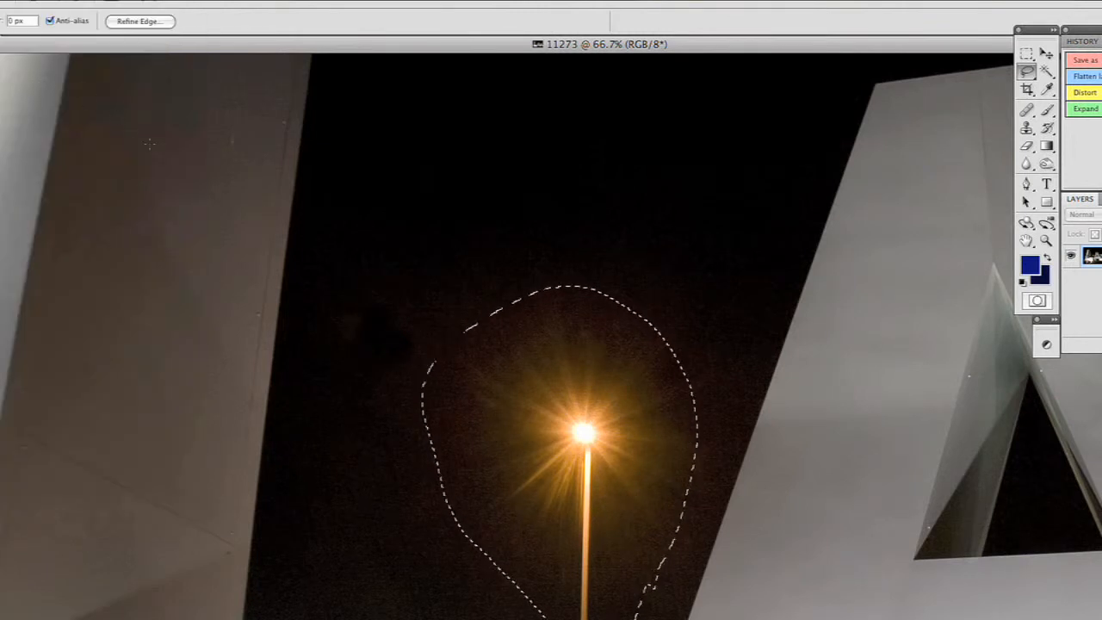
- Deselect the lamp, fit the image on screen, and load Alpha 1 as a new selection around the LAX letters
key(ctrl+d)
click(1027, 241)
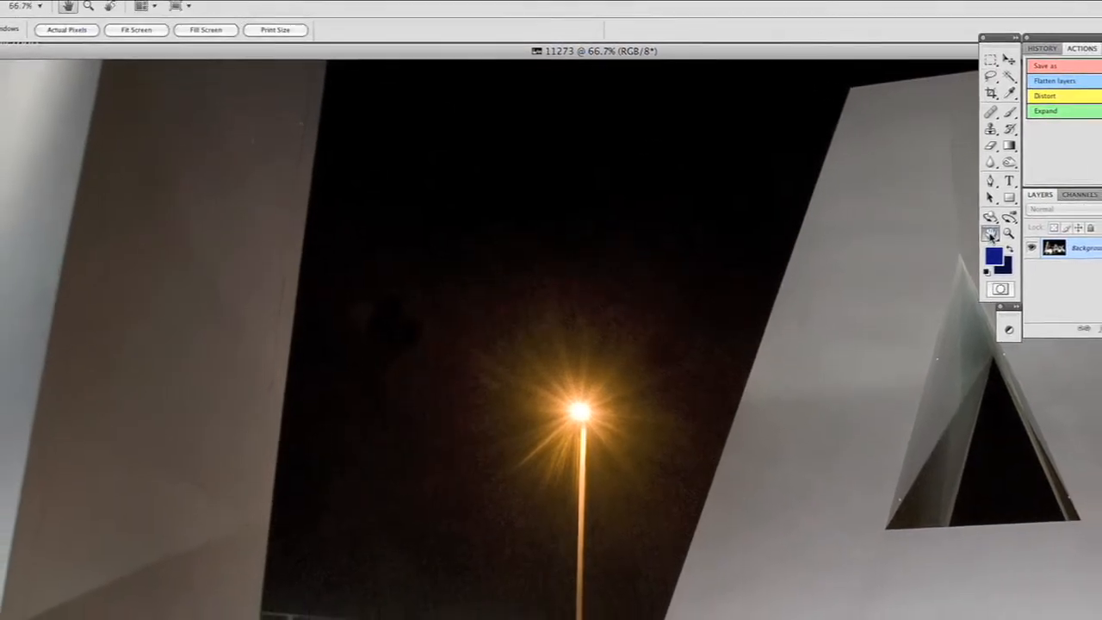
double_click(990, 234)
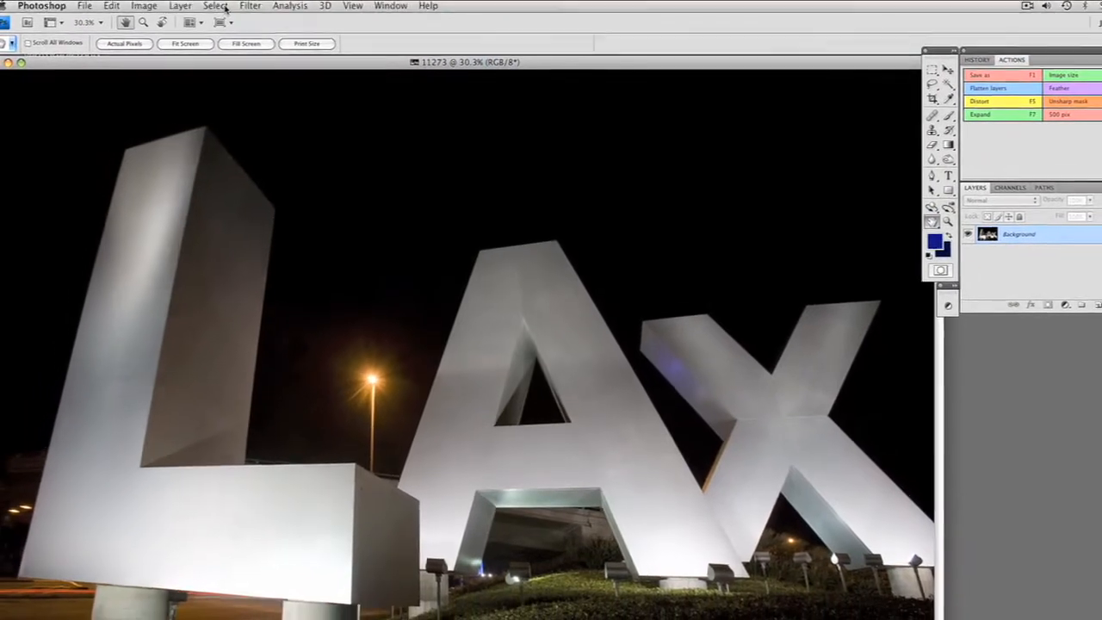
click(217, 6)
click(258, 239)
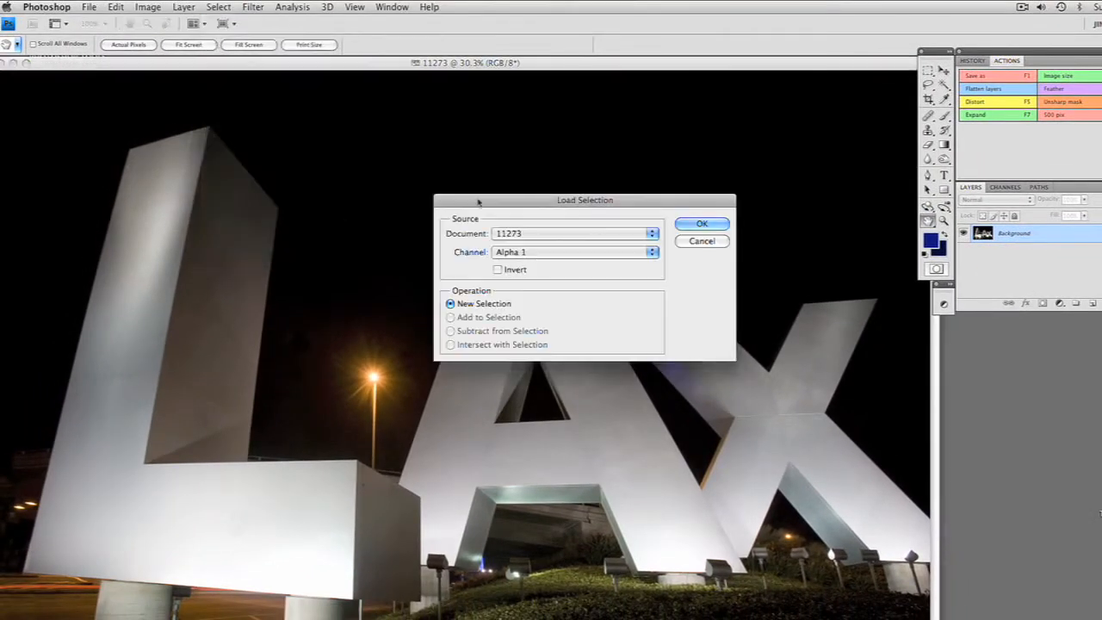
click(689, 224)
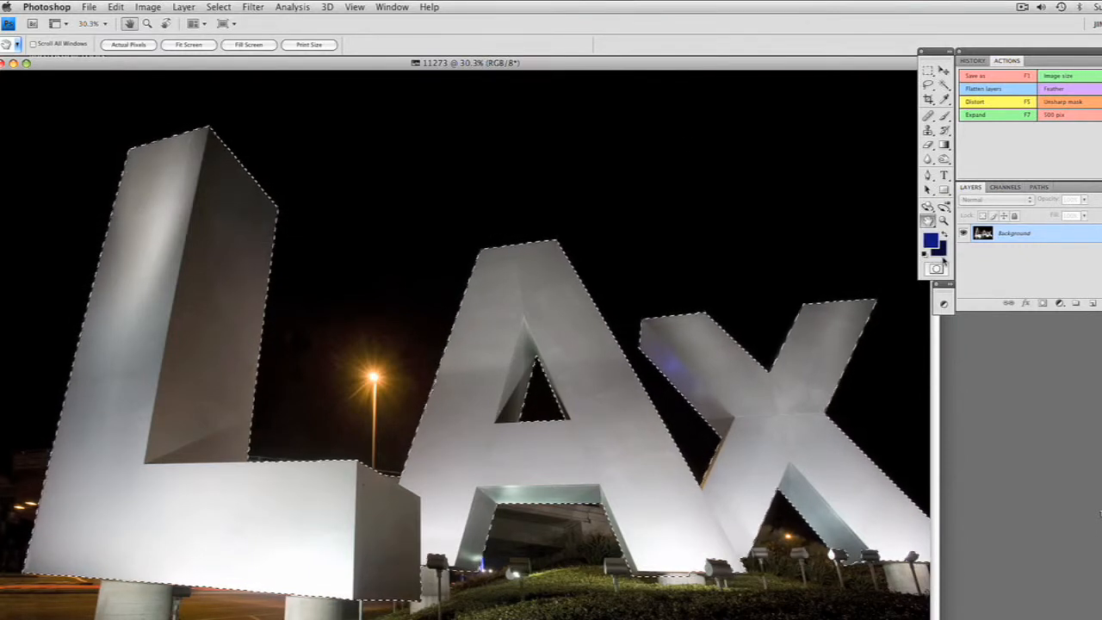
- Set up the Gradient tool with the foreground and background blues swapped, and hide the selection edges
click(944, 145)
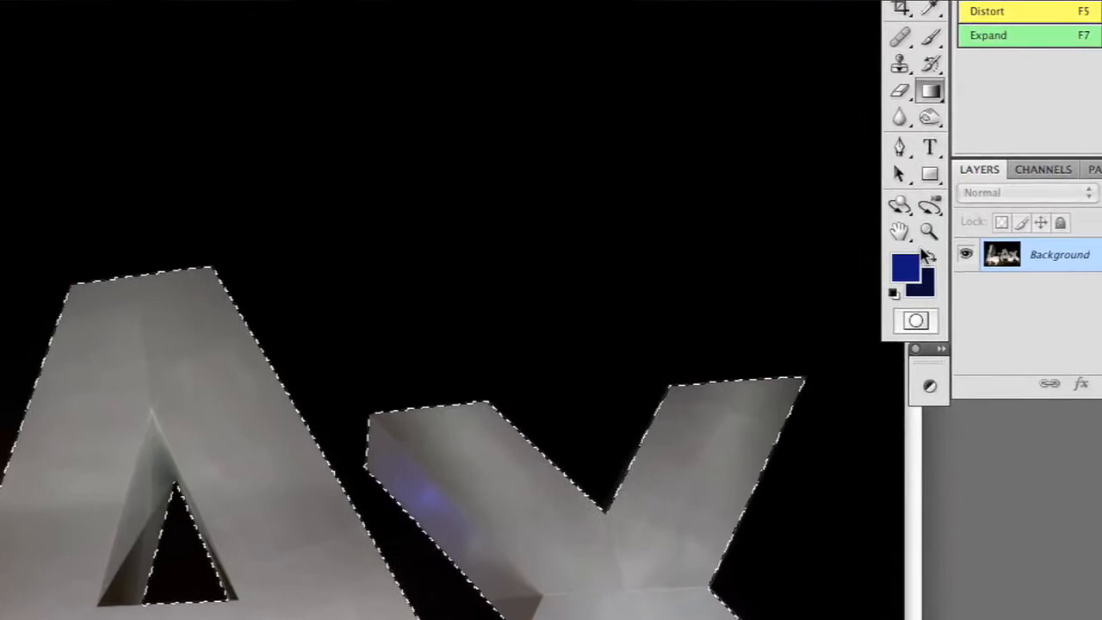
click(938, 248)
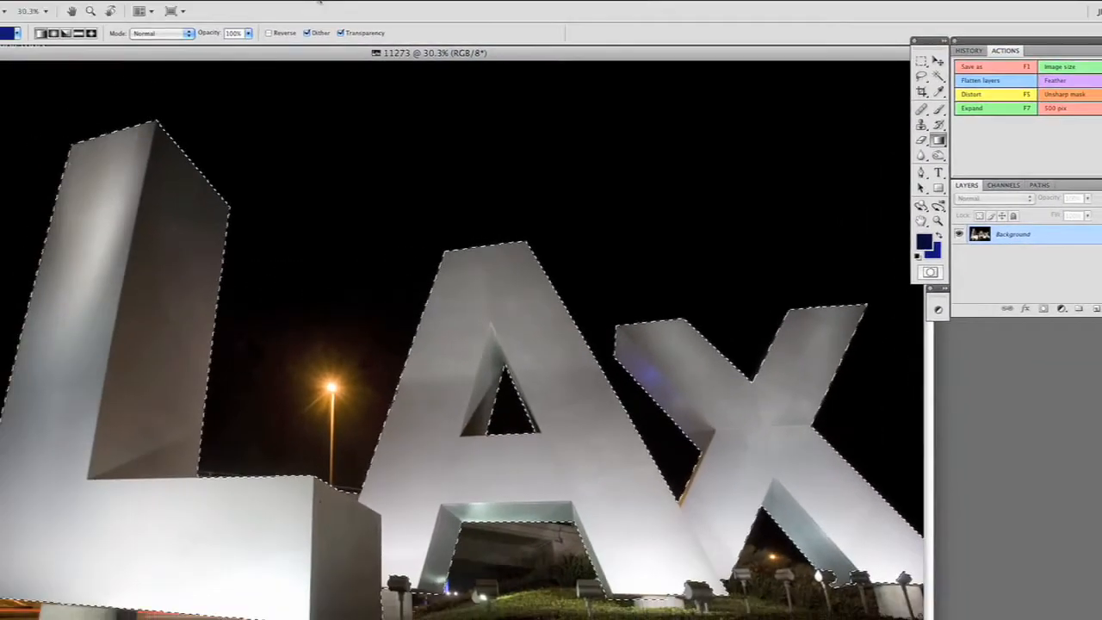
click(353, 8)
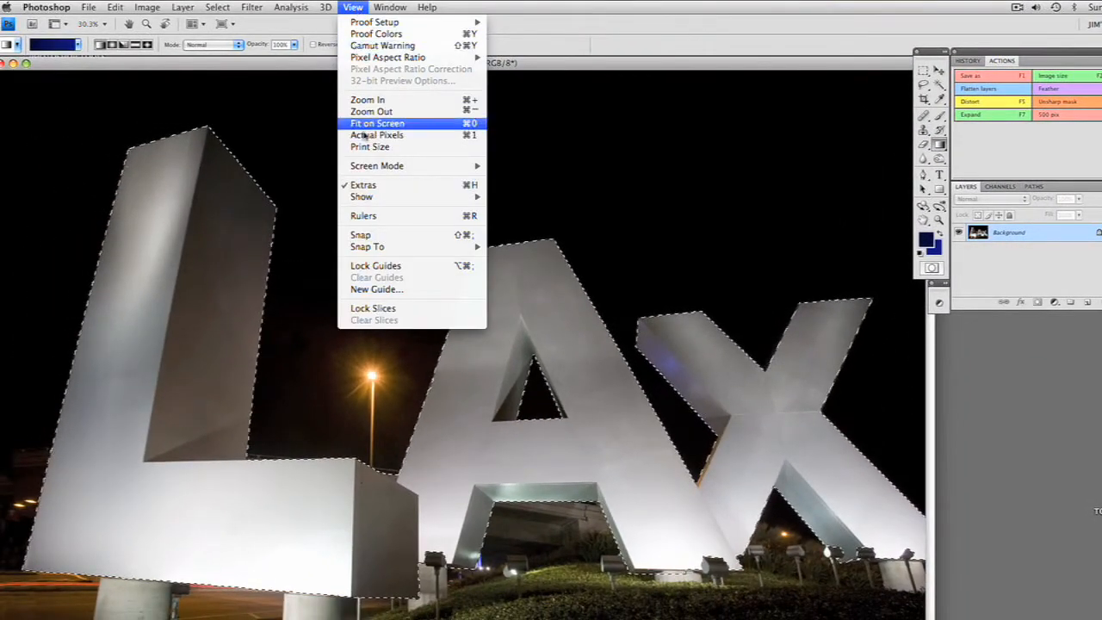
click(369, 188)
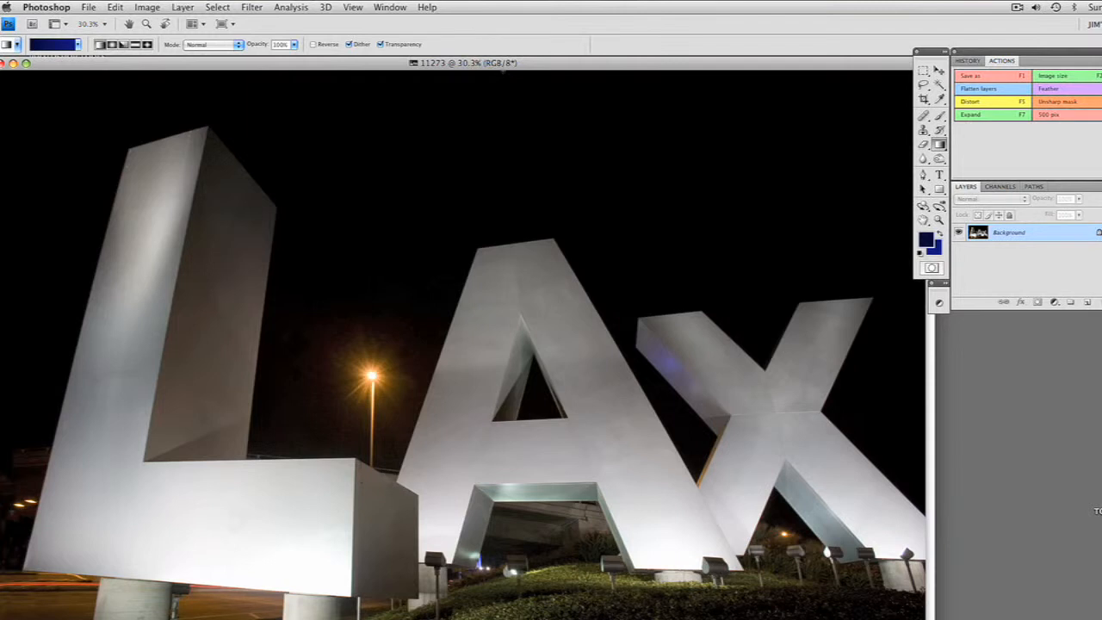
- Try a vertical blue gradient over the letters, undo it, and invert the selection to the area around them
drag(505, 75, 491, 585)
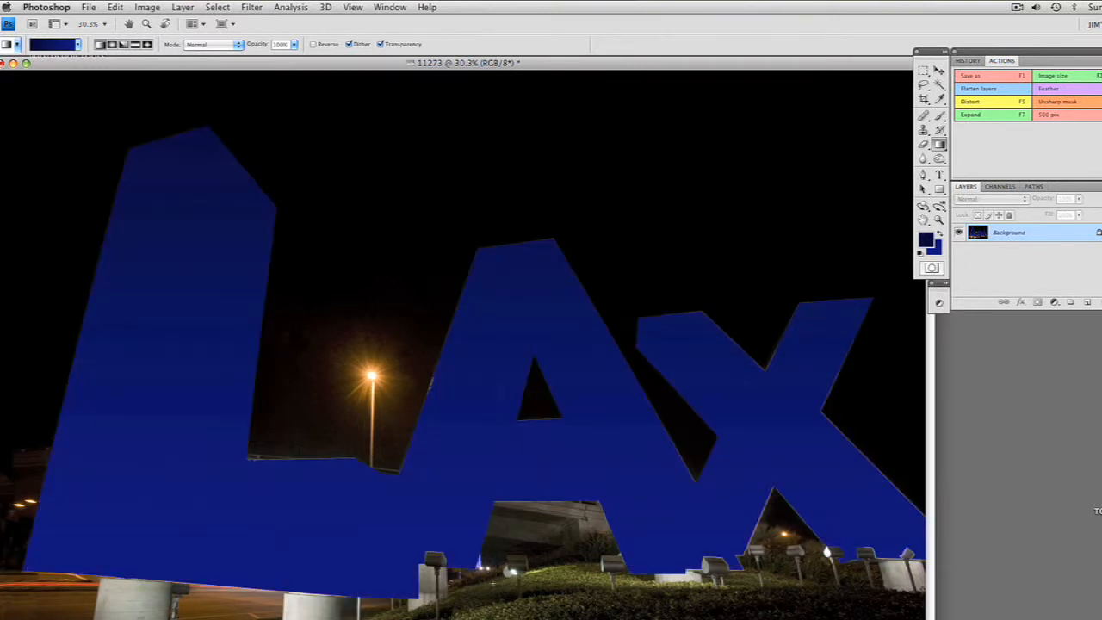
key(ctrl+z)
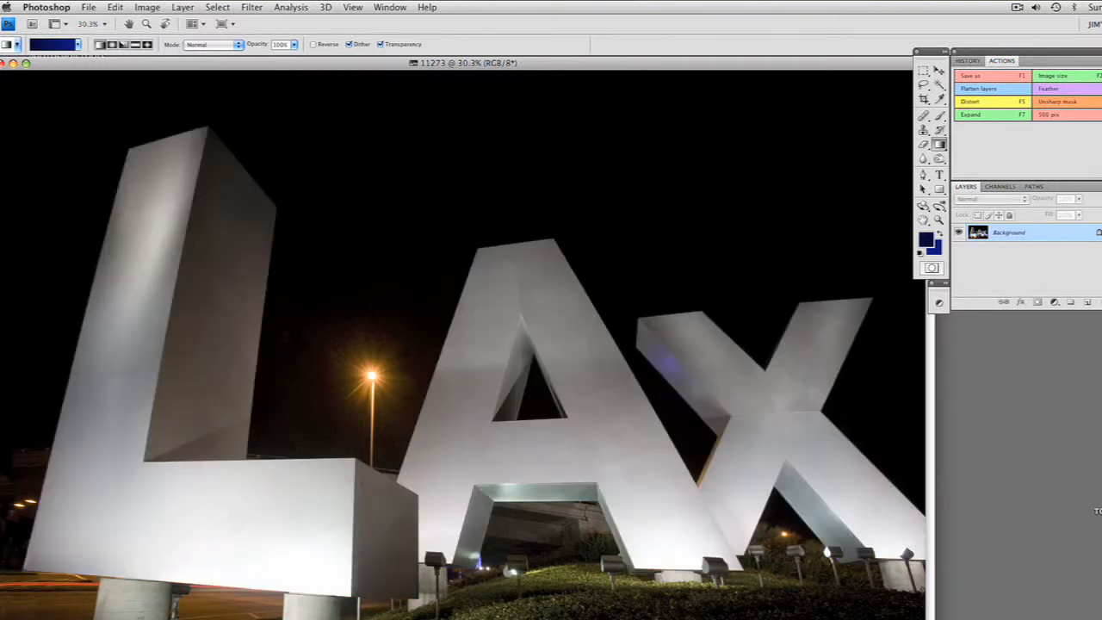
click(218, 9)
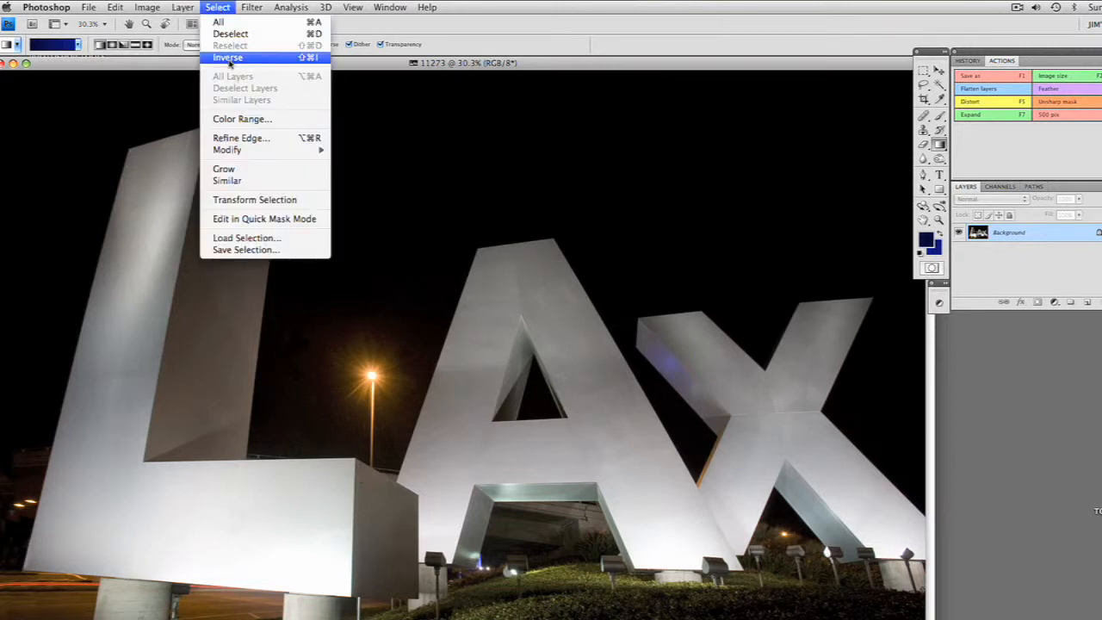
click(228, 58)
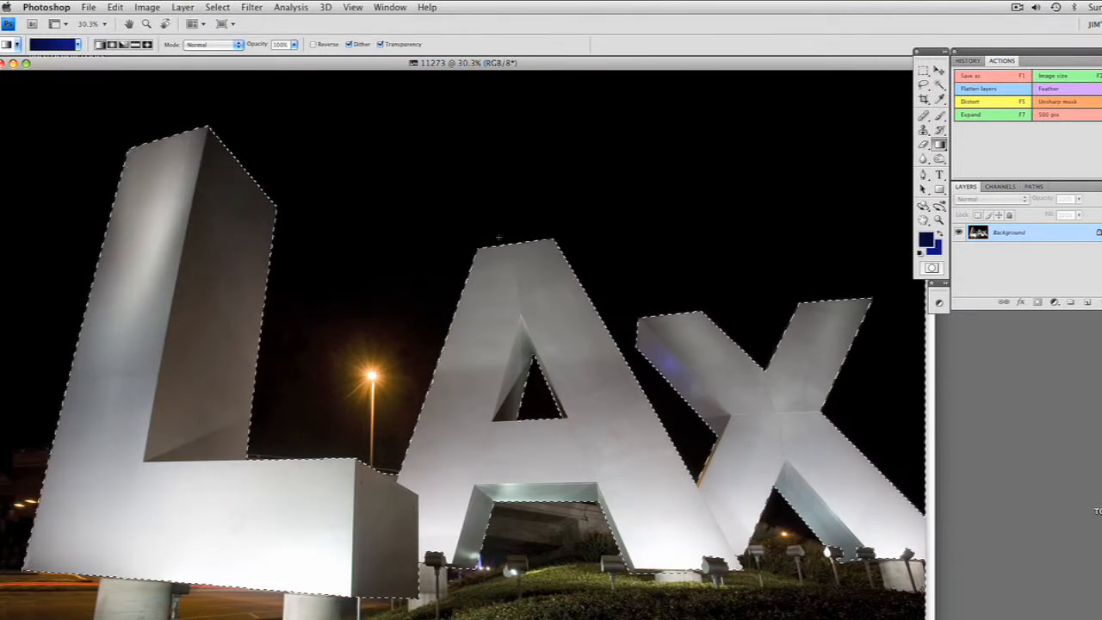
- Try a vertical dark-to-lighter blue gradient across the whole area around the letters and undo it
drag(493, 71, 476, 581)
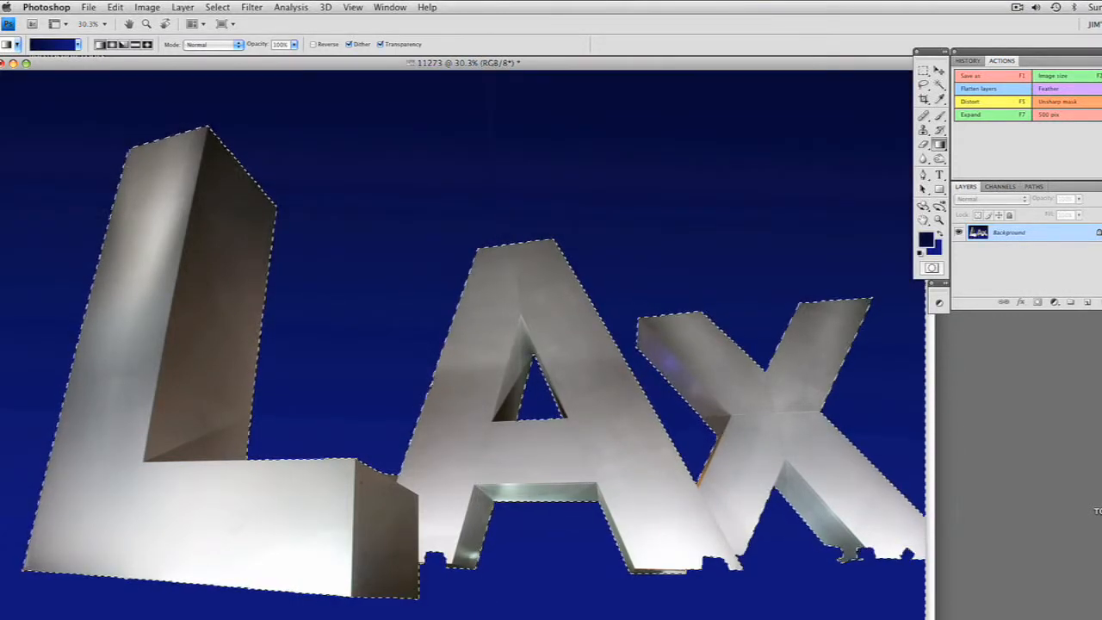
key(super+z)
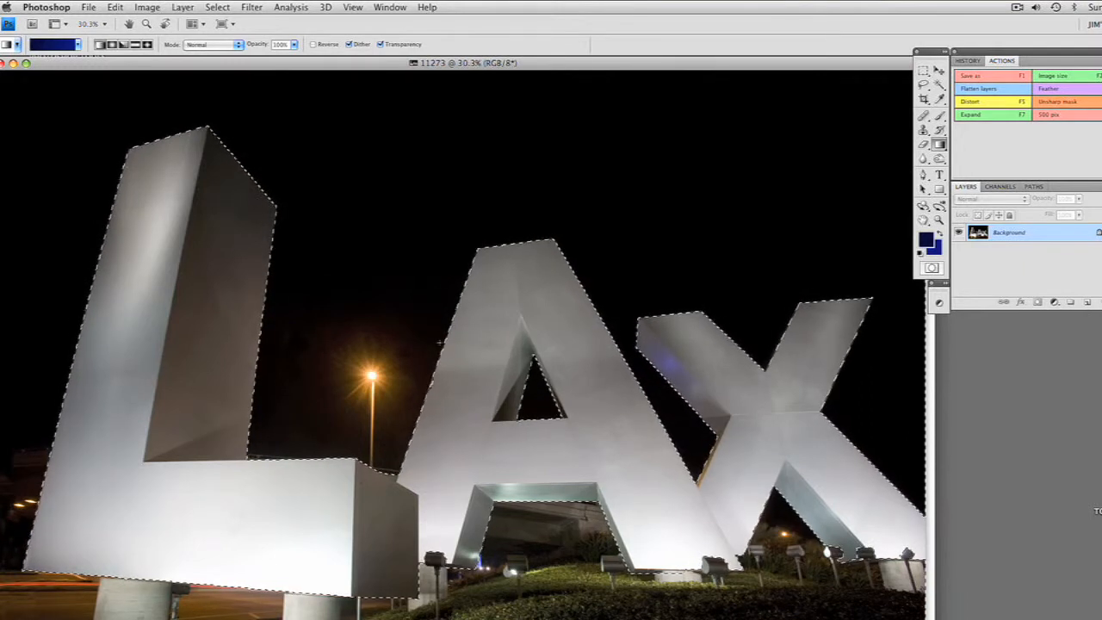
- Zoom out to 25% and subtract the ground below the horizon from the selection with a rectangular marquee
key(super+minus)
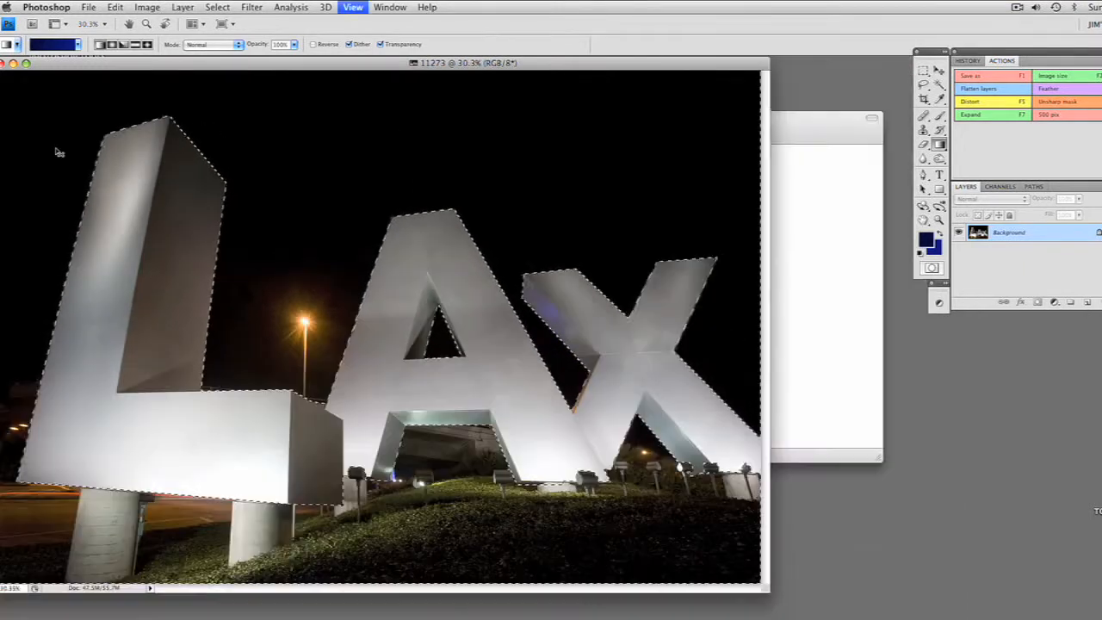
drag(626, 63, 725, 65)
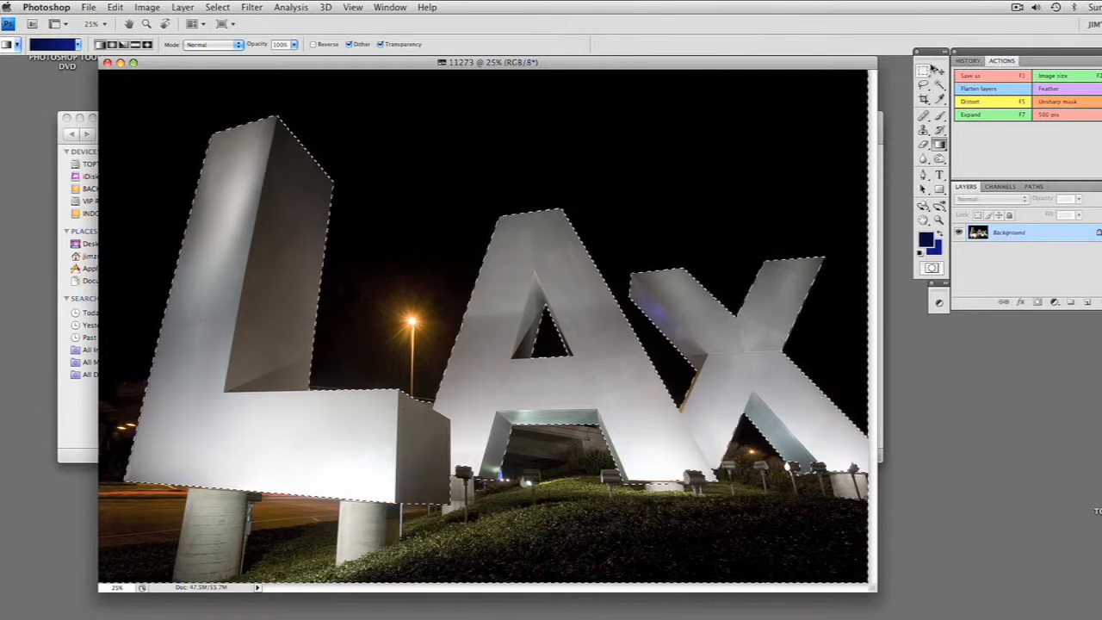
click(924, 71)
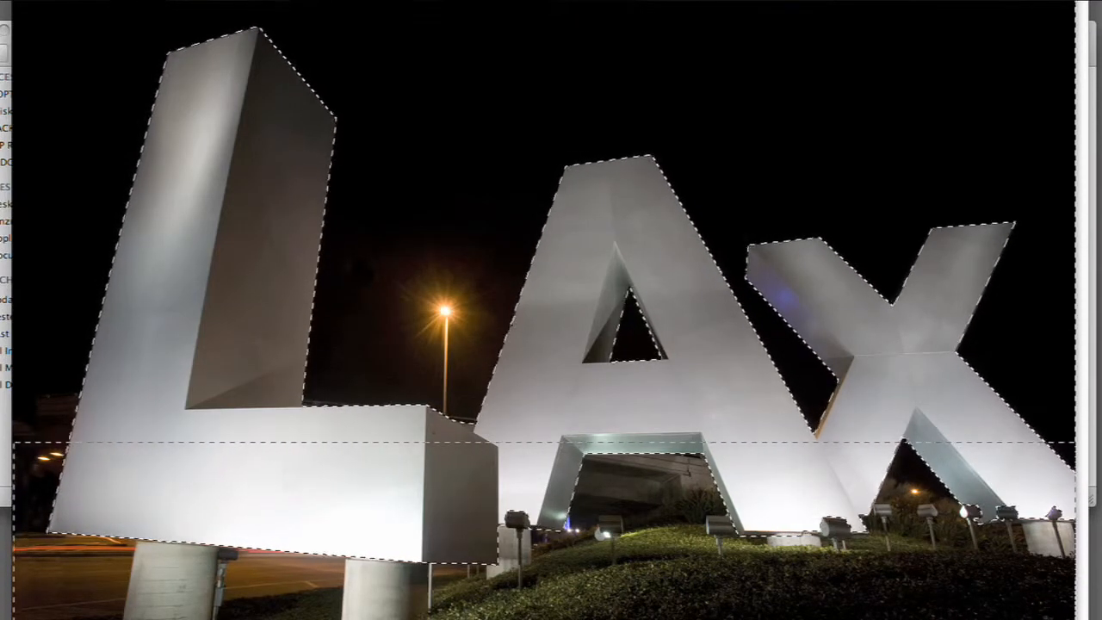
drag(1075, 618, 1075, 618)
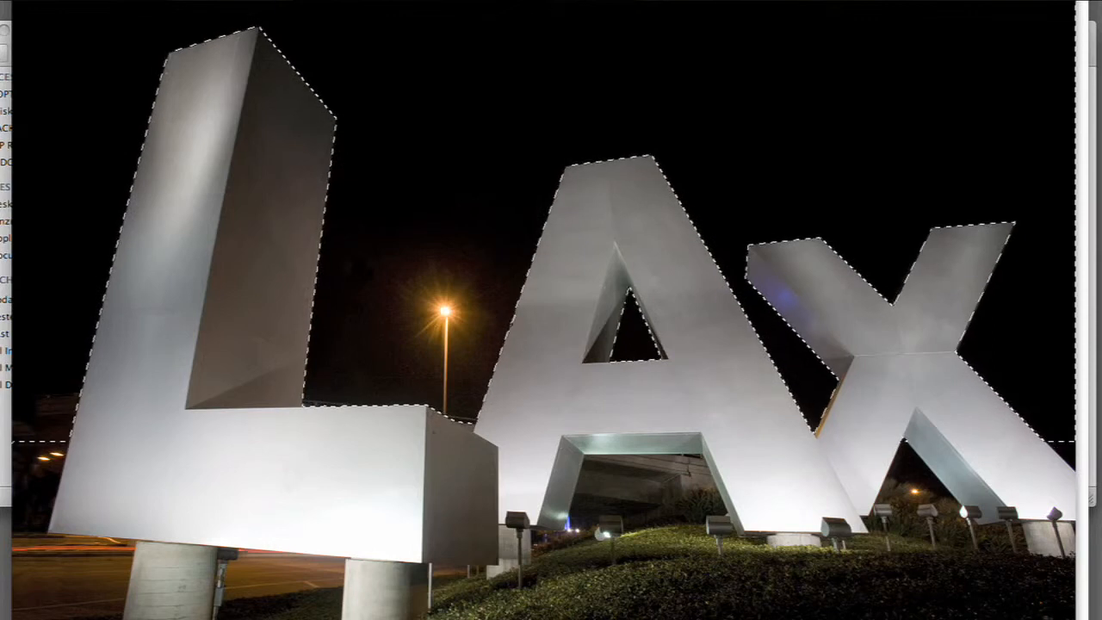
- Fill the selected sky with a vertical gradient from very dark blue above to deep blue at the horizon, redrawing it shorter until the blend suits
drag(575, 1, 564, 517)
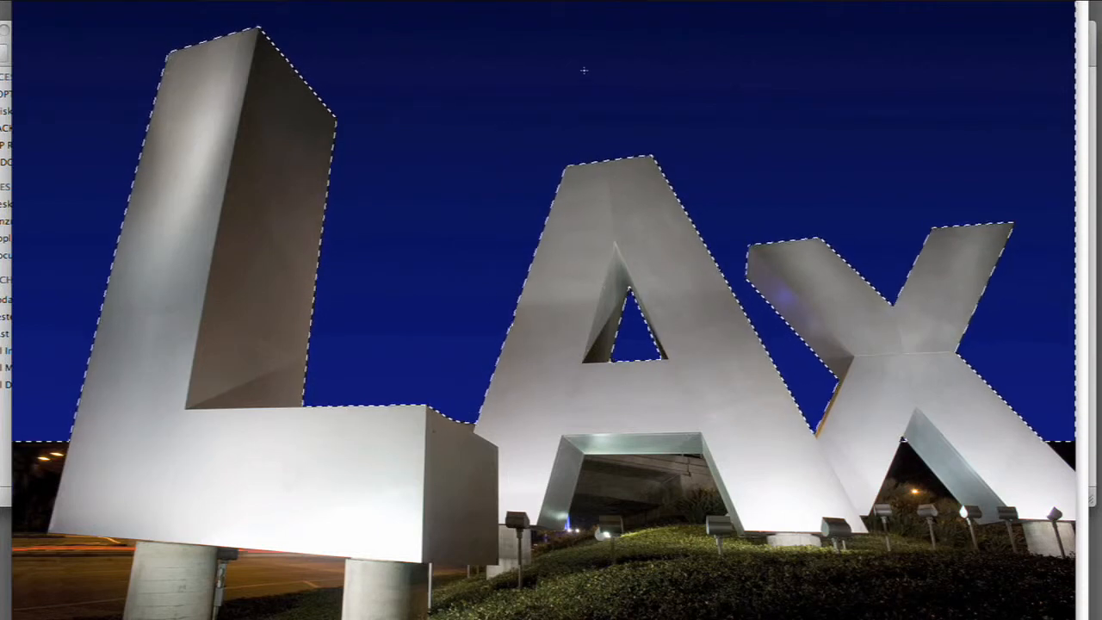
drag(585, 73, 553, 478)
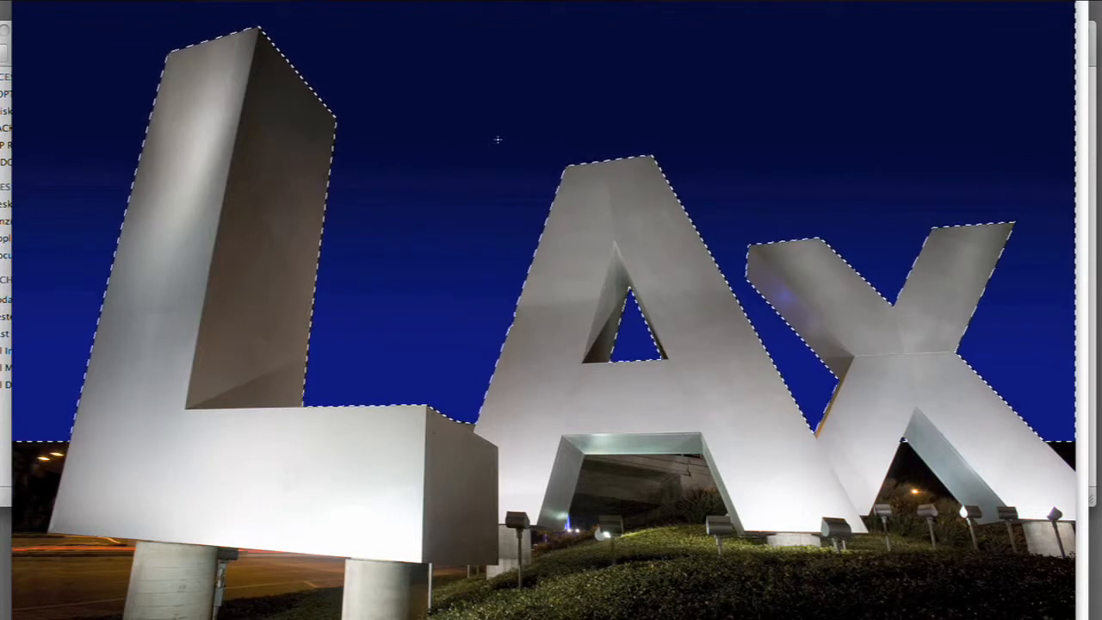
drag(503, 146, 502, 233)
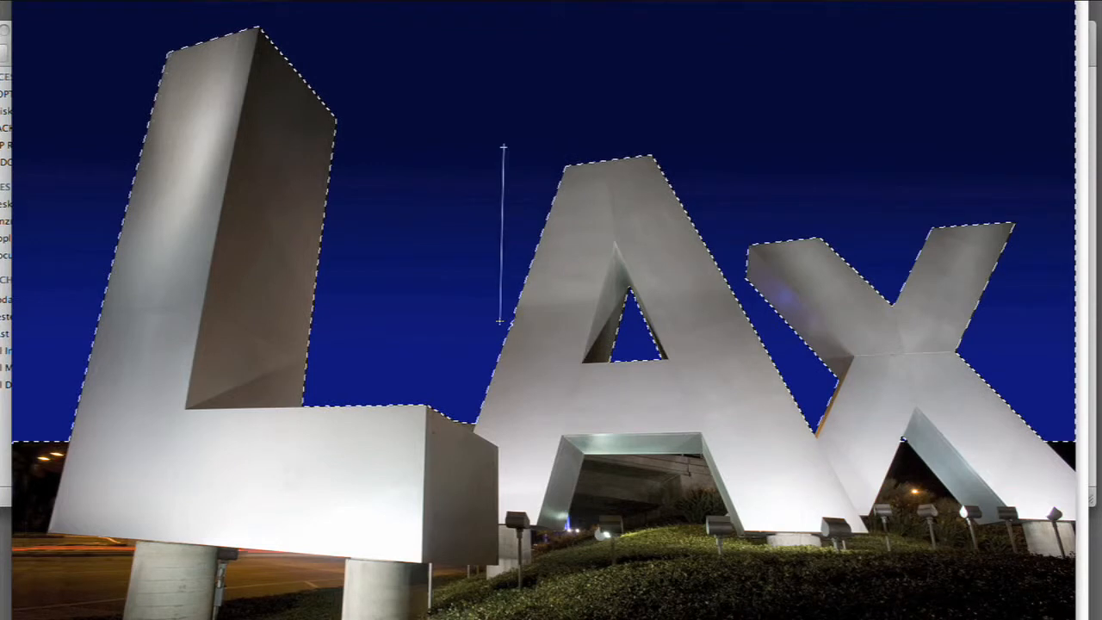
drag(500, 321, 501, 322)
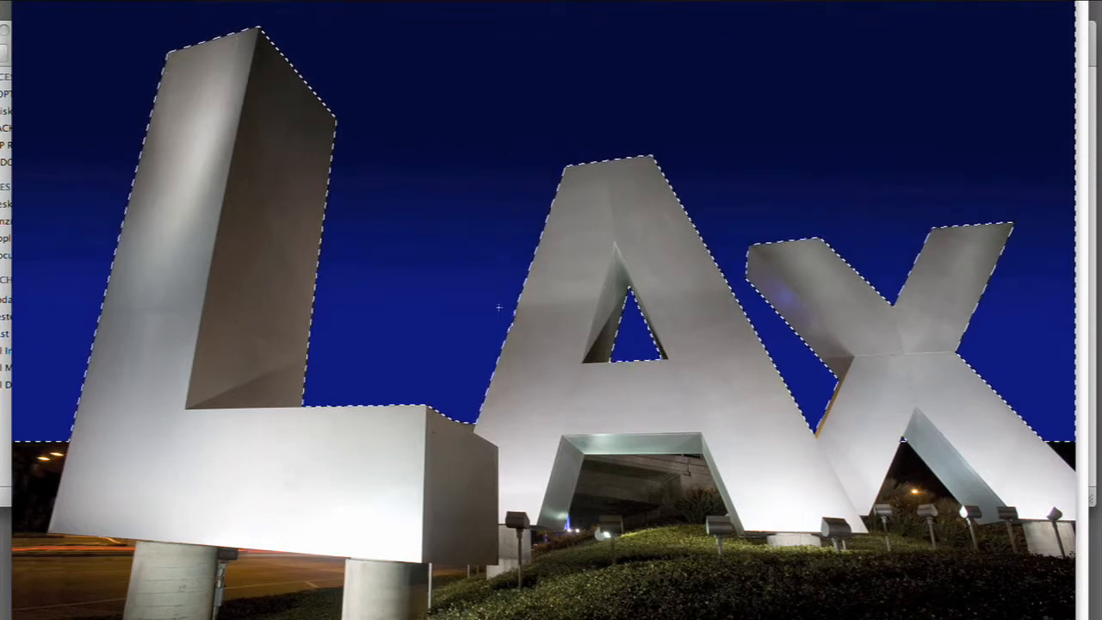
drag(501, 145, 493, 365)
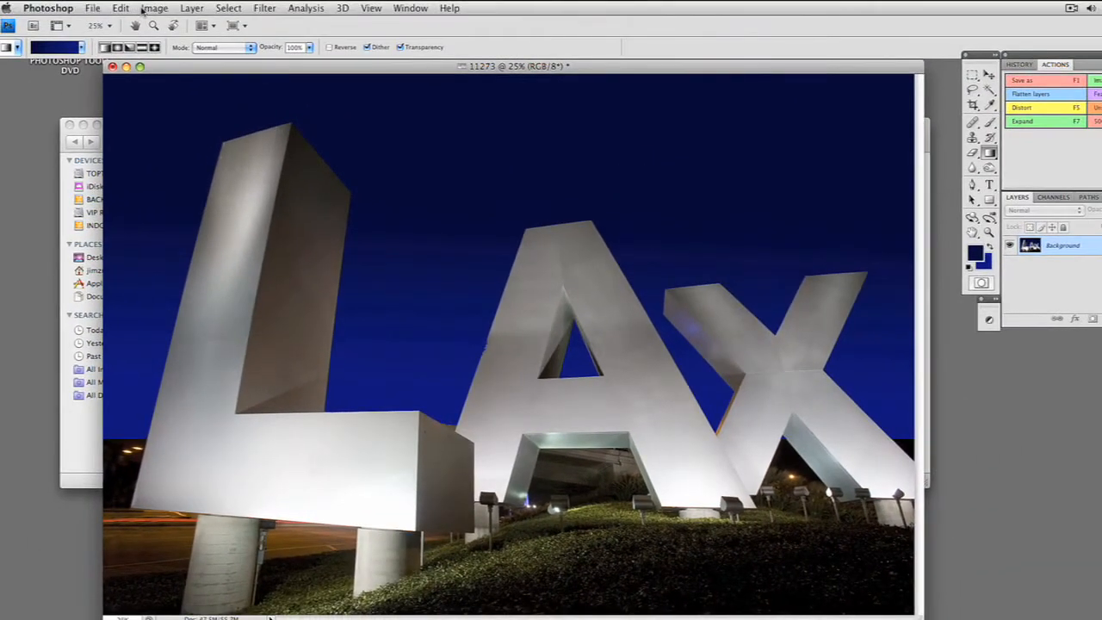
- Apply a Levels adjustment to the selected sky, raising the black input level and lowering the white input level
click(154, 8)
mouse_move(158, 47)
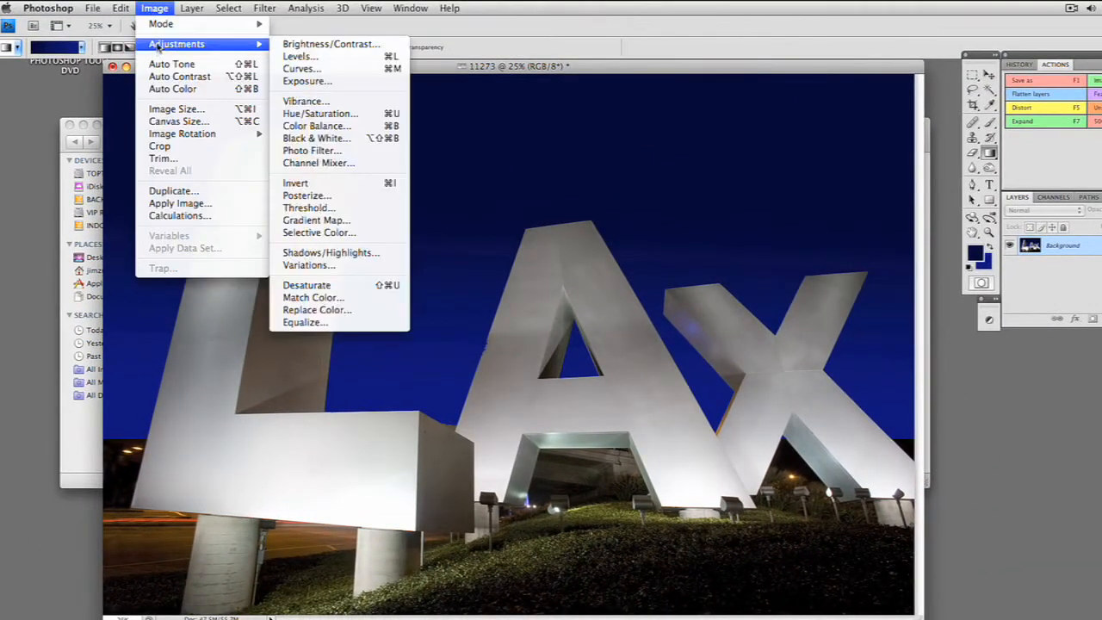
click(293, 57)
drag(809, 211, 897, 299)
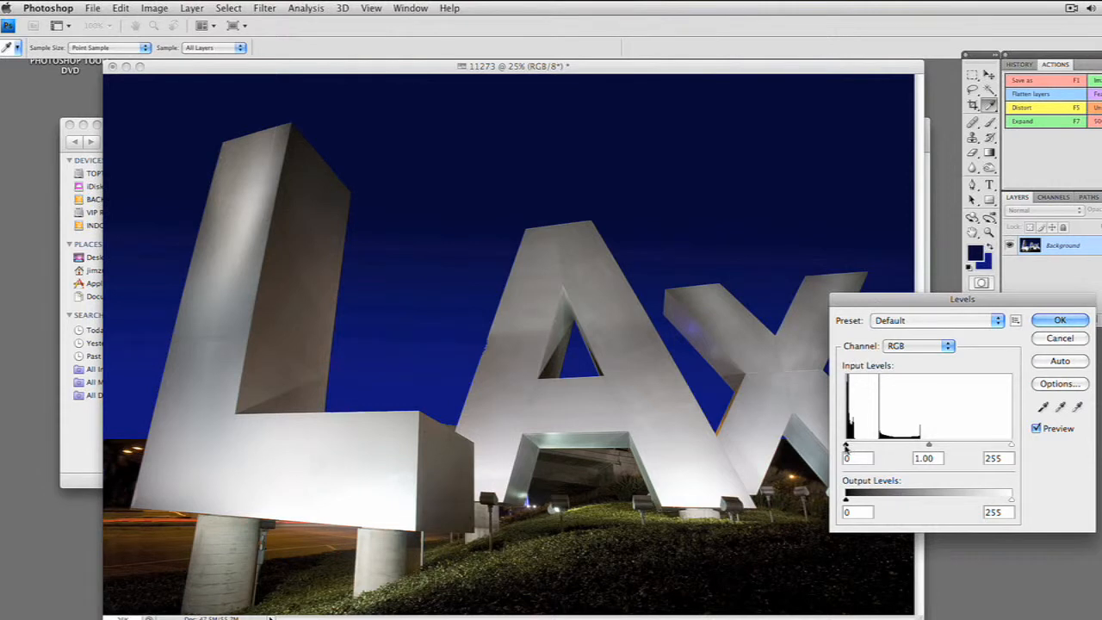
drag(846, 446, 857, 446)
drag(1012, 445, 925, 446)
drag(858, 446, 867, 446)
click(1059, 321)
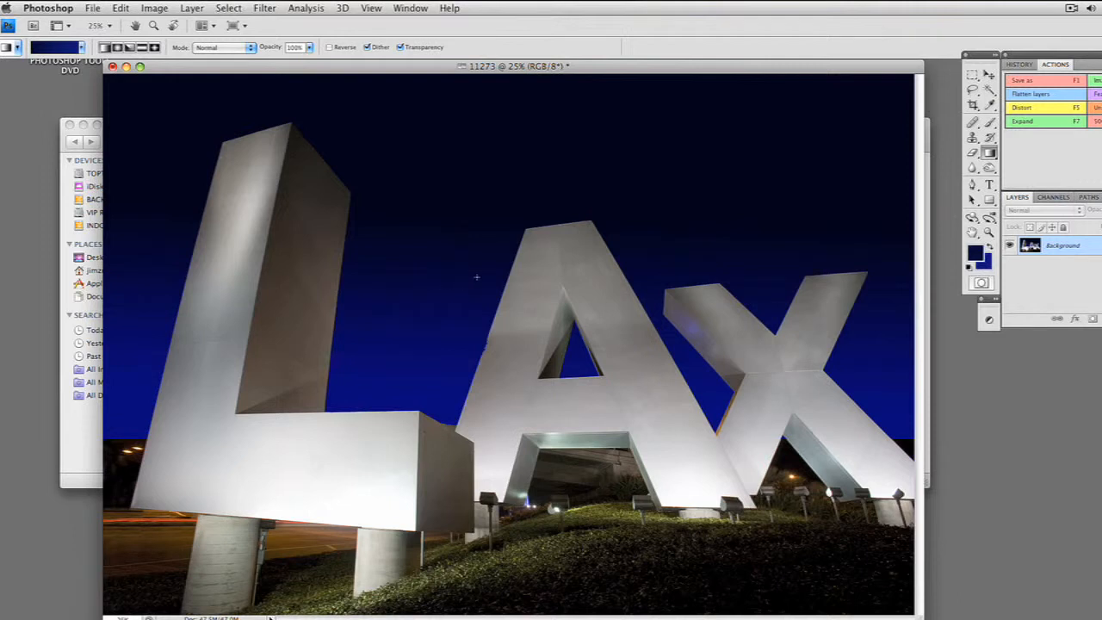
key(super+space)
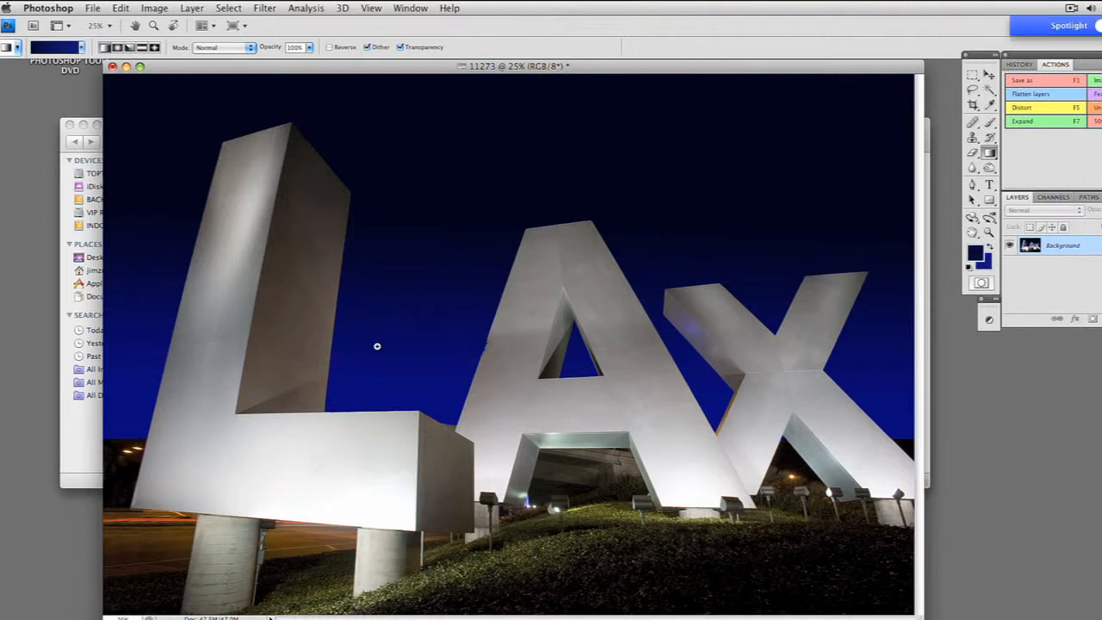
- Examine the edge between the letter L and the blue sky at 300%, comparing the texture of both surfaces
super+click(330, 375)
super+click(335, 369)
super+click(458, 356)
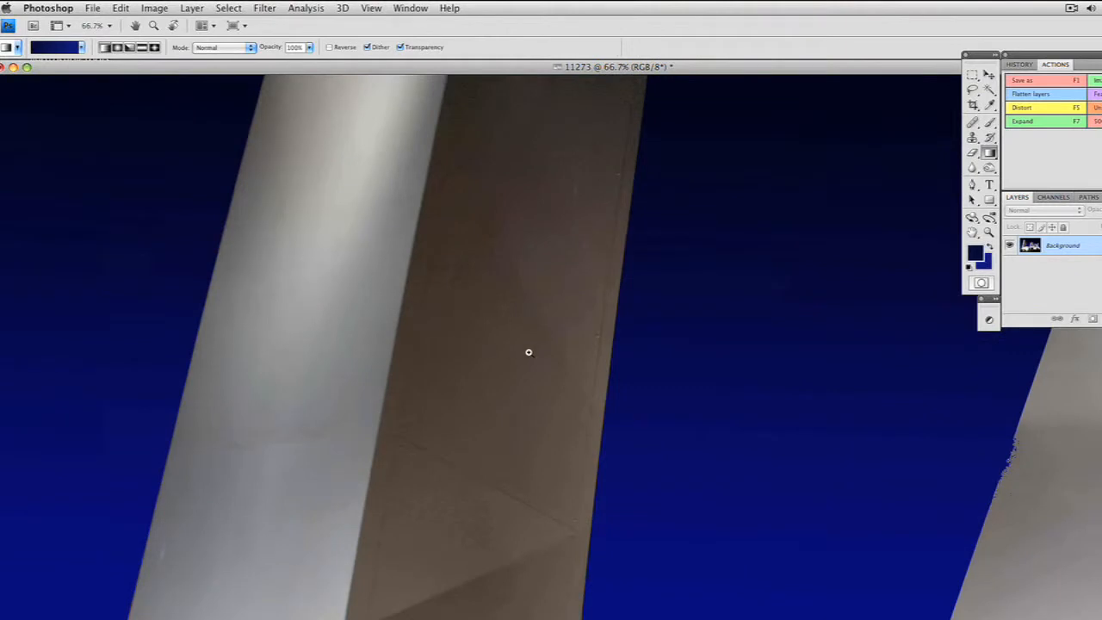
super+click(617, 352)
super+click(611, 360)
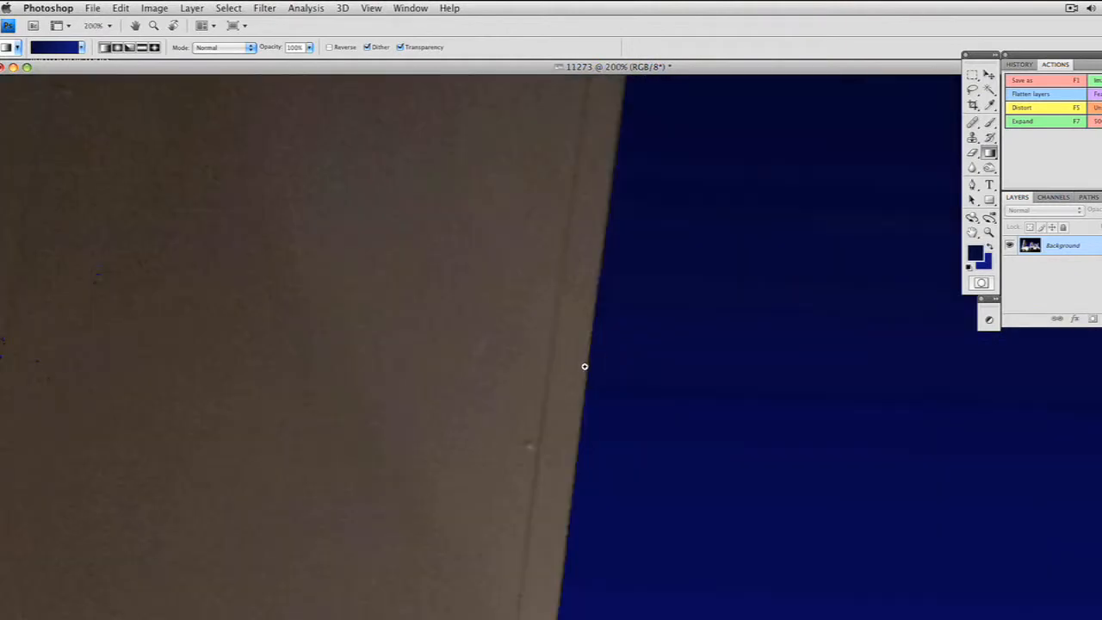
super+click(584, 367)
drag(603, 570, 516, 125)
drag(502, 474, 557, 109)
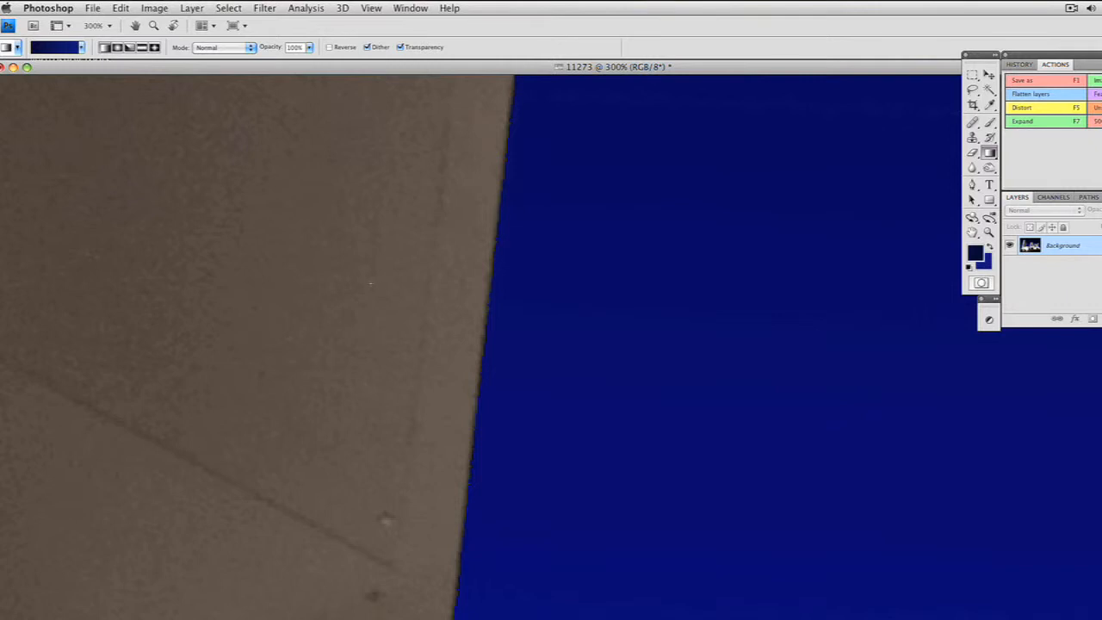
- Add 4.3% Uniform noise to the selected sky with the Add Noise filter
click(269, 8)
mouse_move(285, 162)
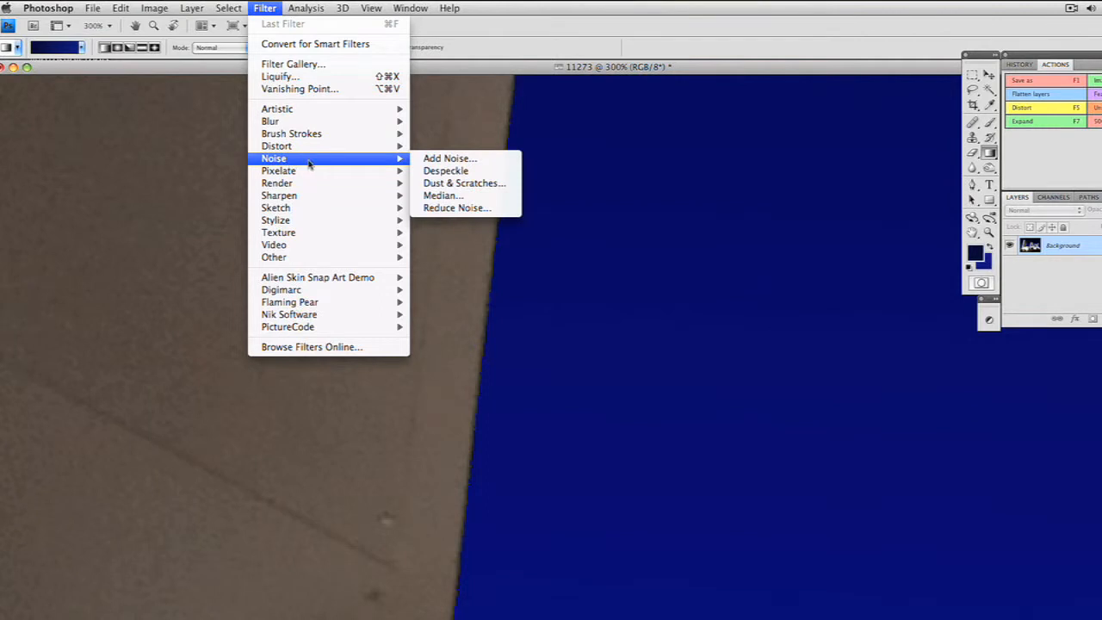
click(441, 160)
drag(590, 175, 849, 244)
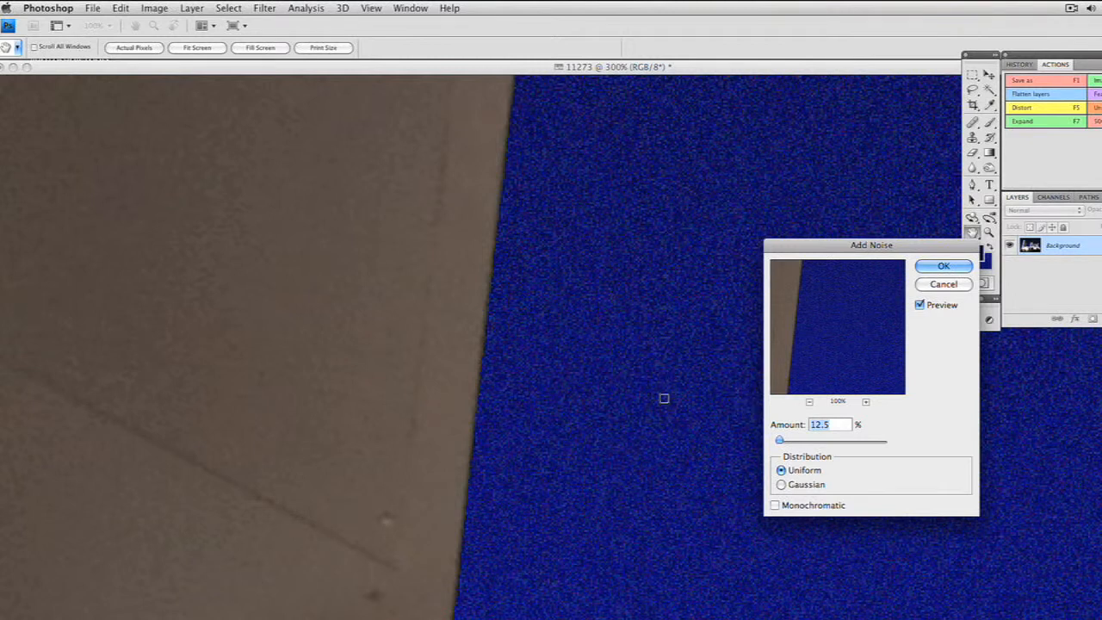
text(4)
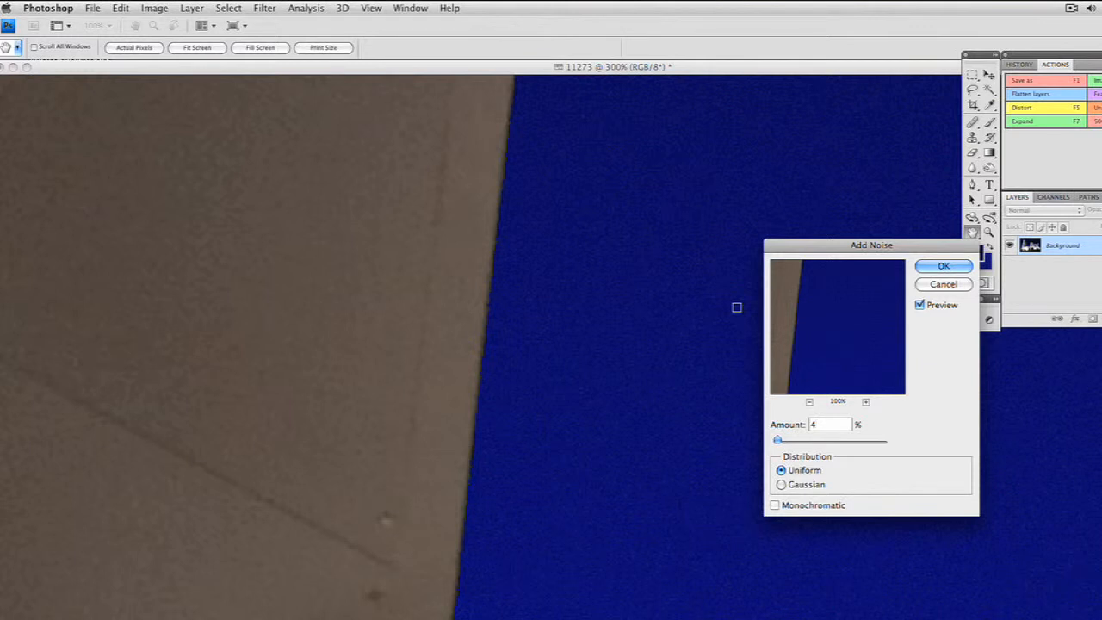
text(.3)
click(944, 267)
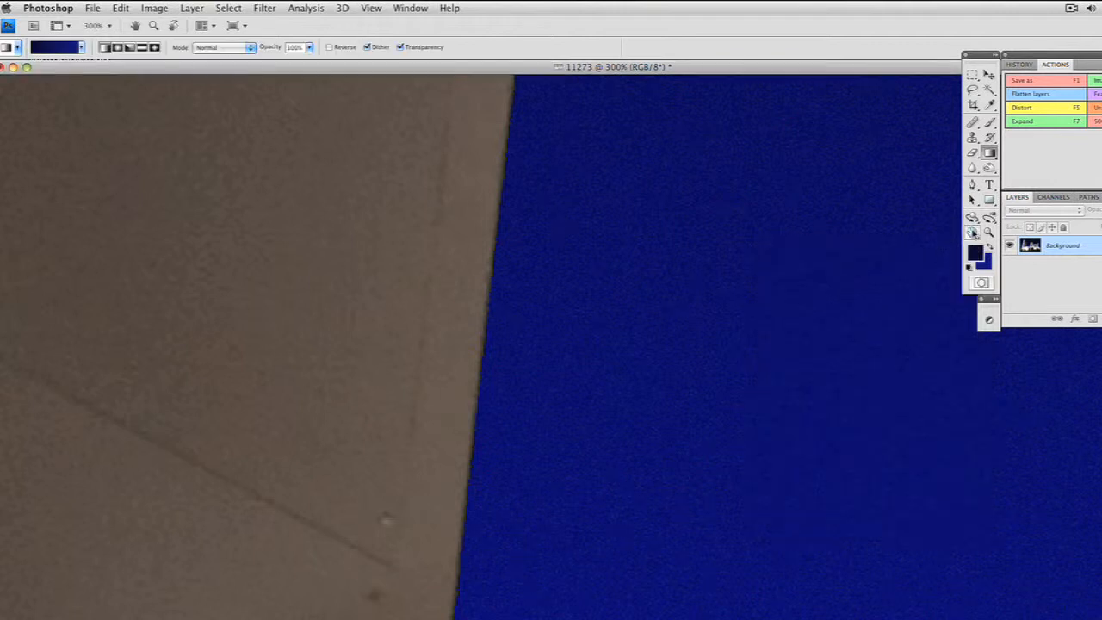
- Fit the image to the screen, paste the copied street lamp and move it above the foot of the letter L
double_click(973, 233)
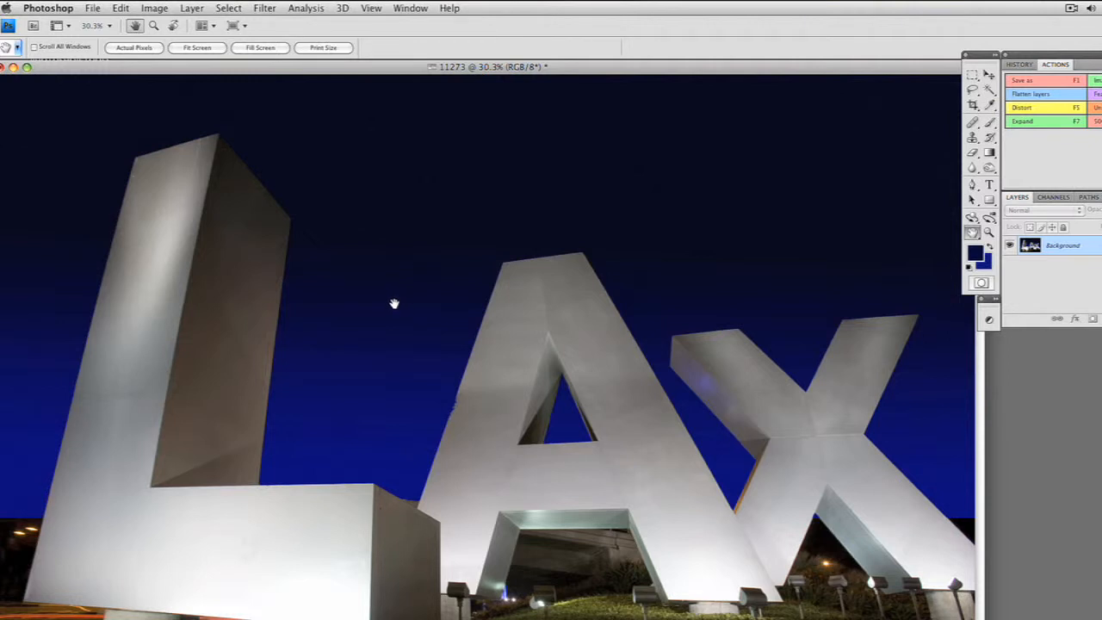
click(122, 8)
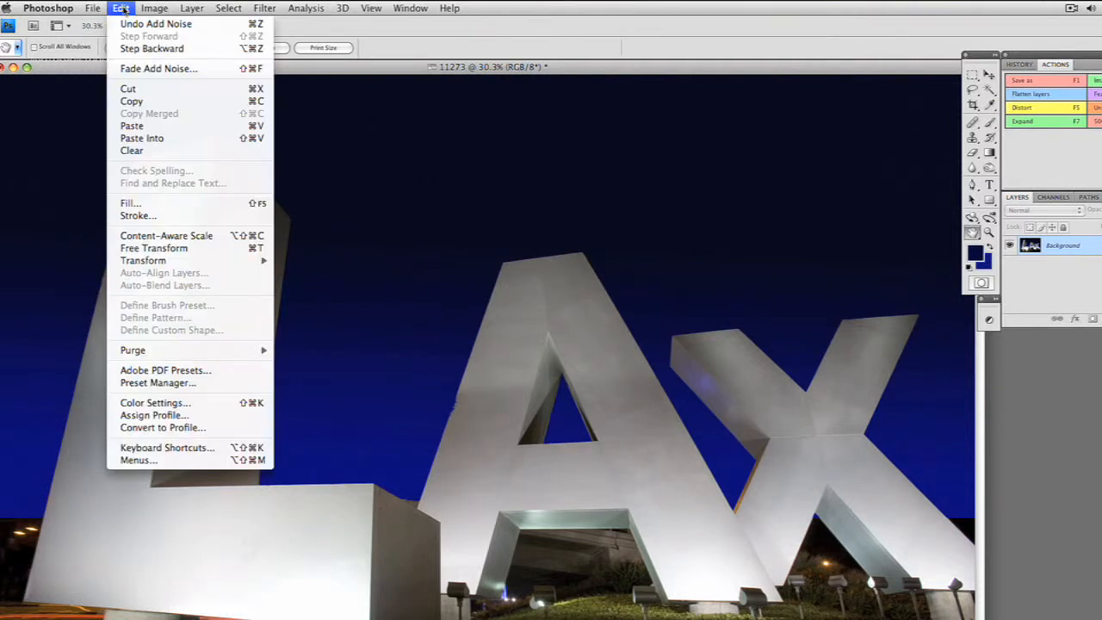
click(145, 119)
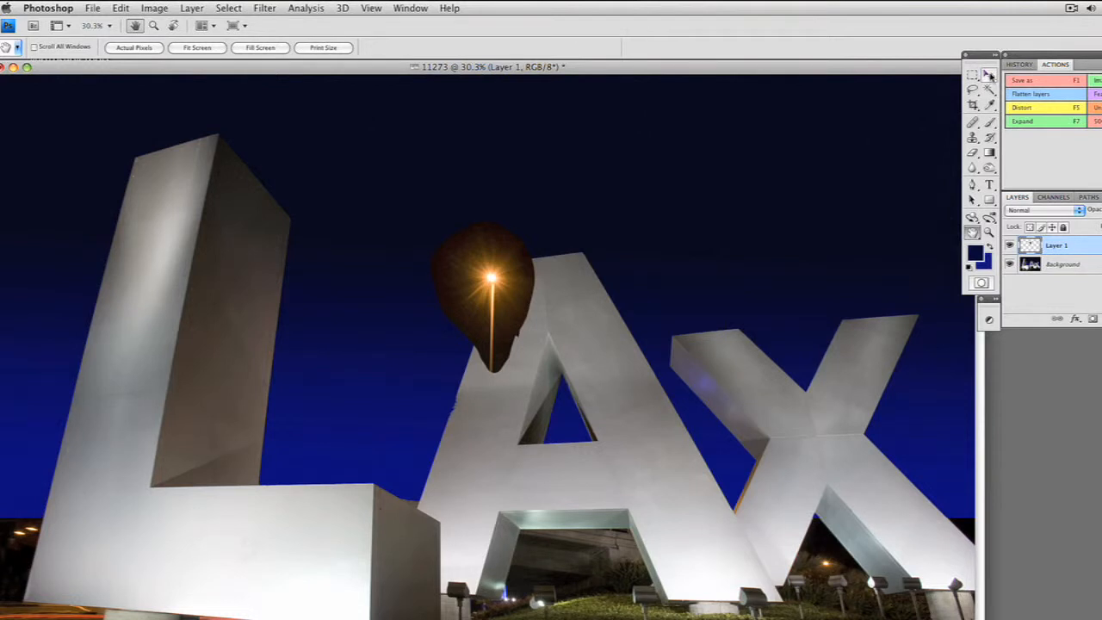
click(991, 76)
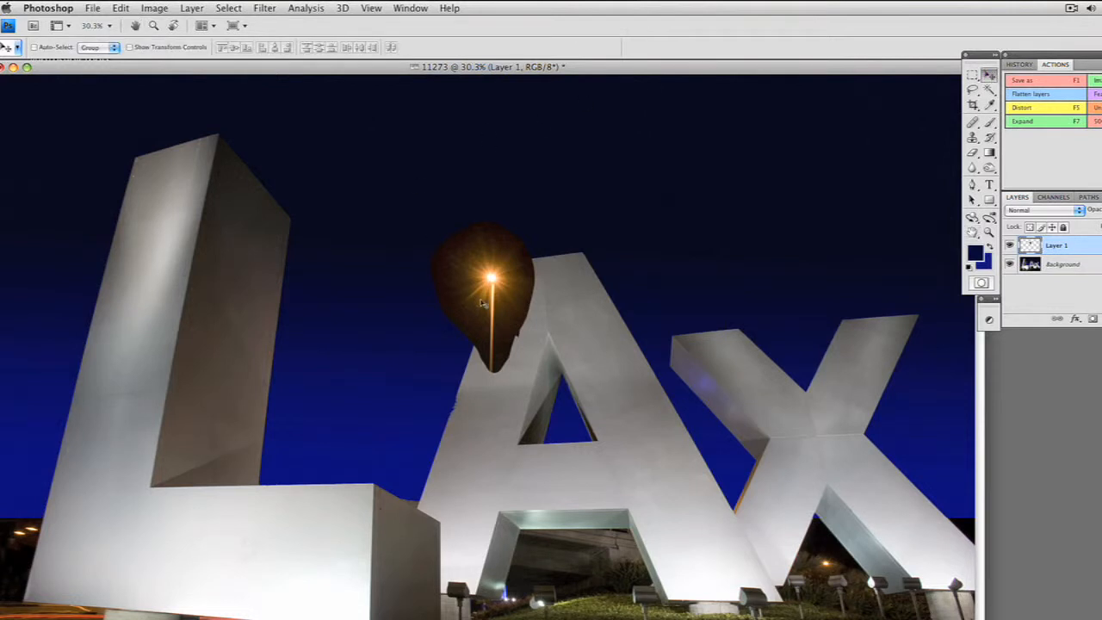
drag(492, 298, 363, 410)
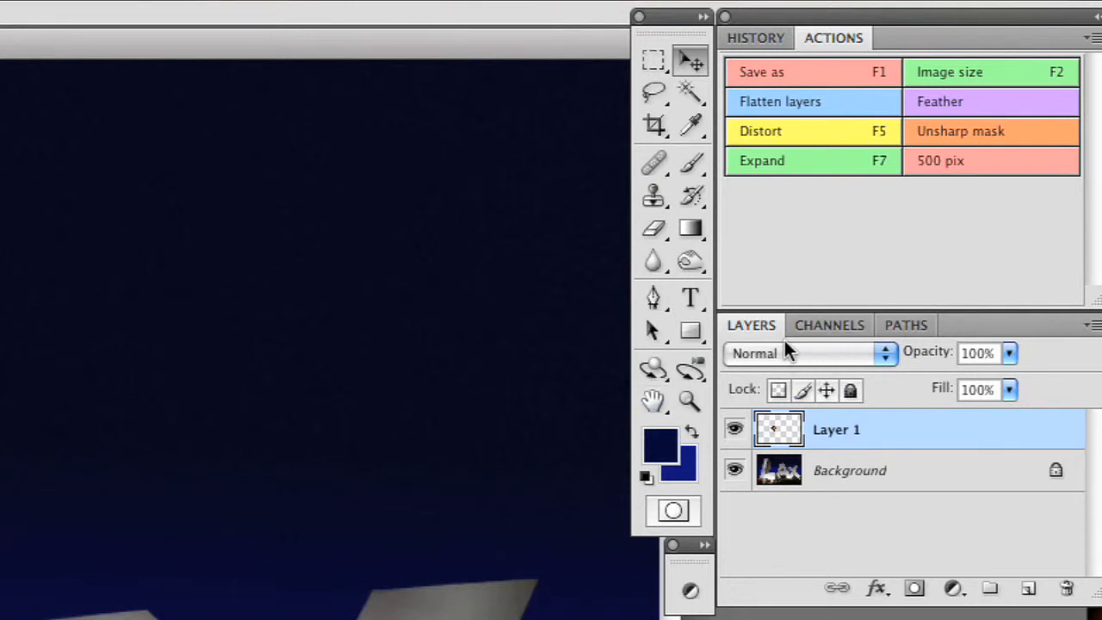
- Set the blend mode of the street lamp layer to Lighten
click(806, 354)
click(824, 360)
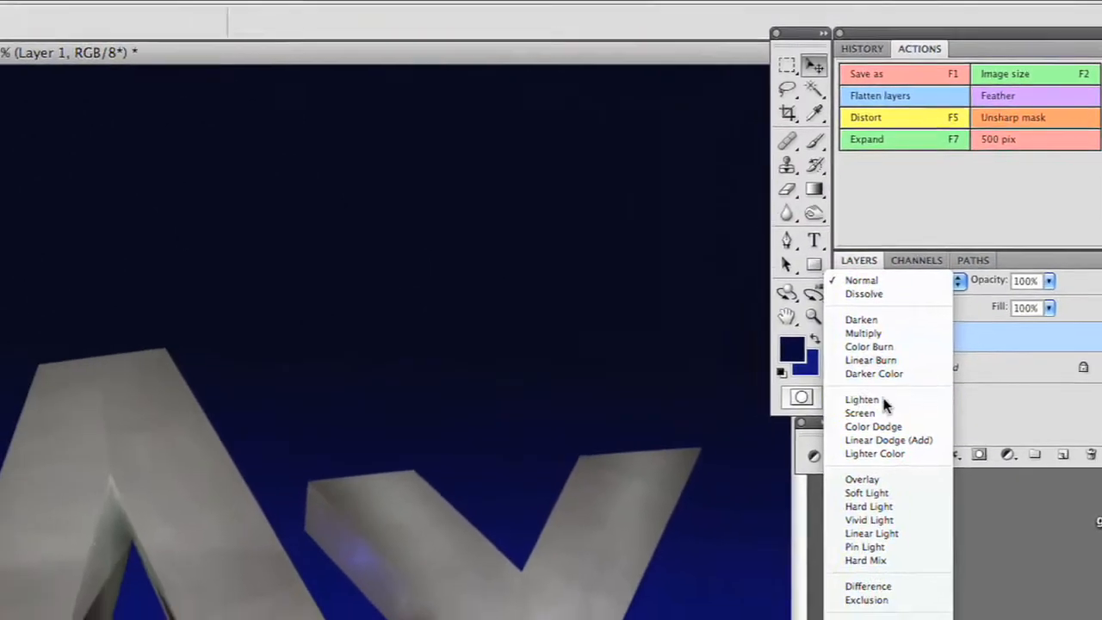
click(884, 404)
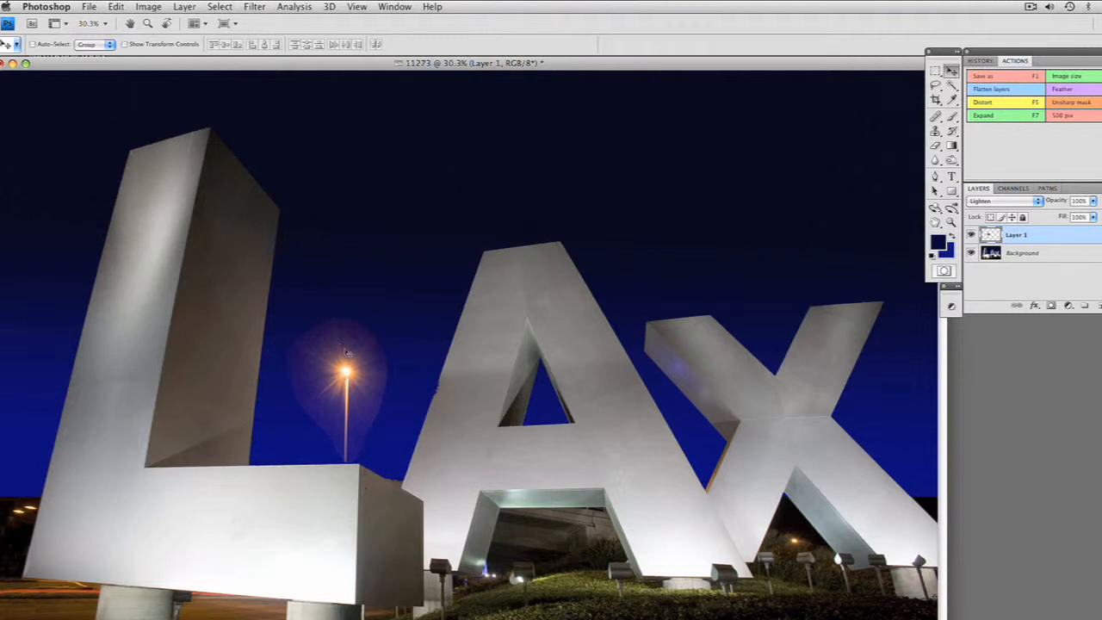
- Examine the boundary between the lamp's glow and the blue sky at 200%
key(super+space)
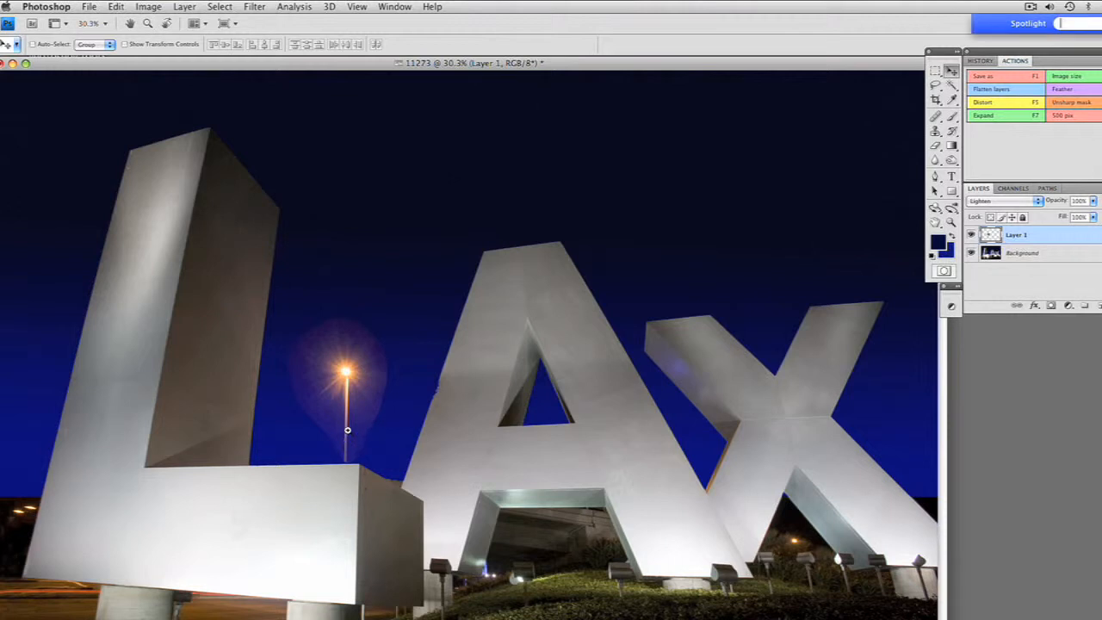
super+click(347, 405)
super+click(380, 354)
super+click(586, 385)
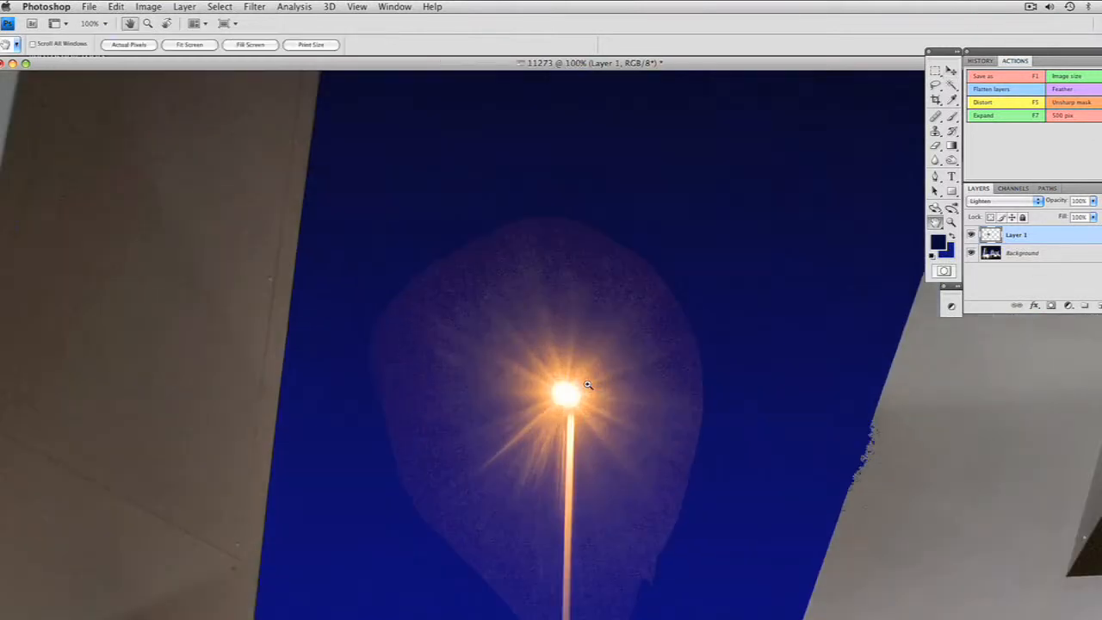
drag(563, 401, 468, 353)
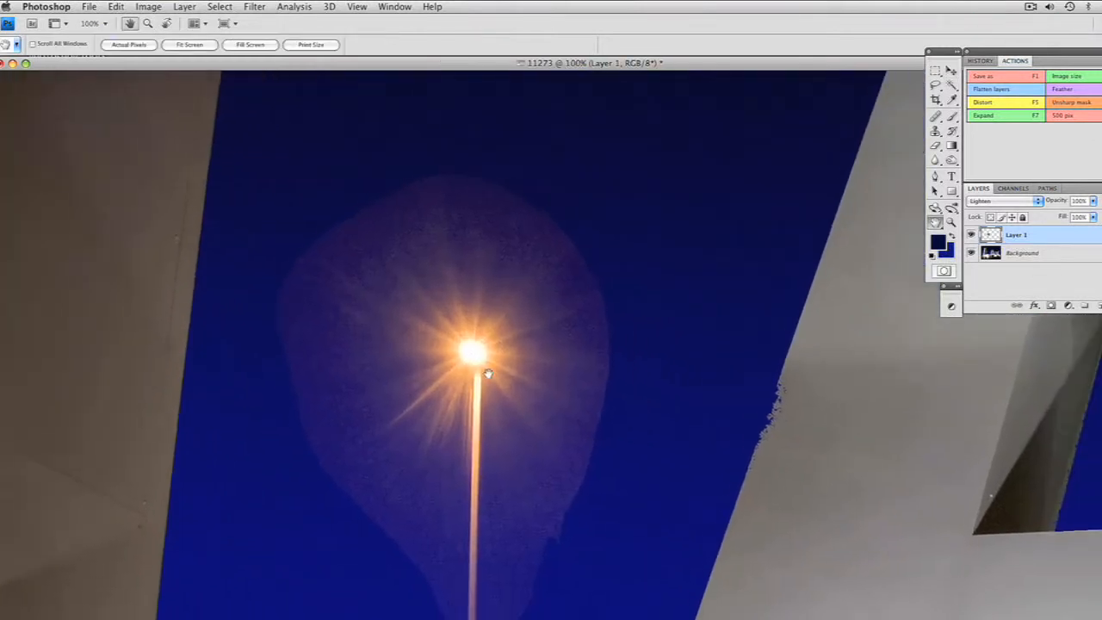
key(super+space)
super+click(560, 379)
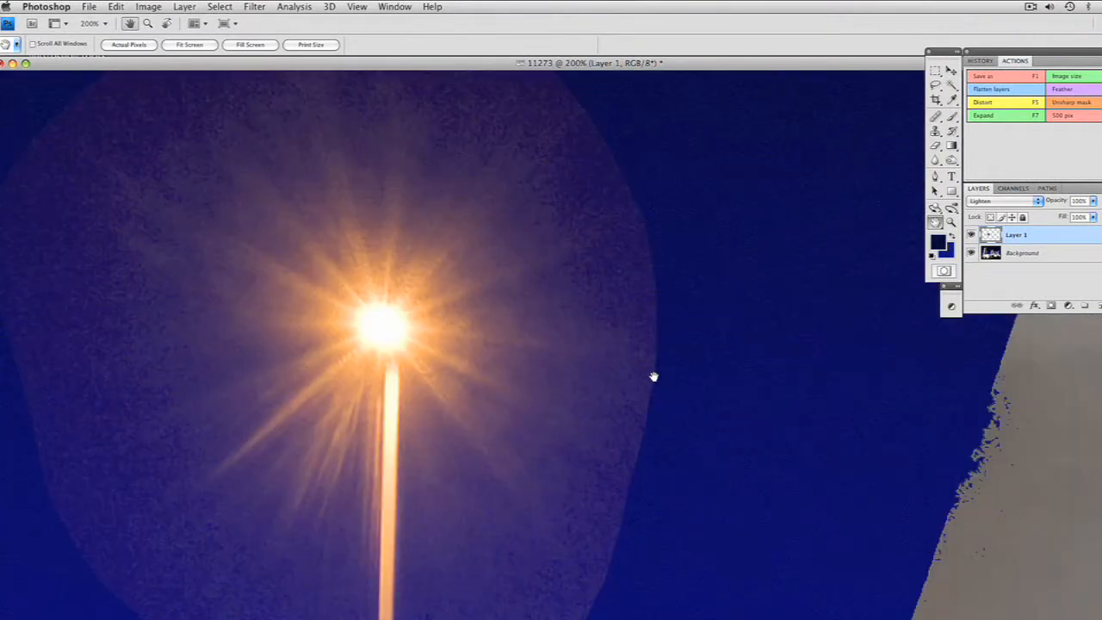
drag(584, 419, 477, 406)
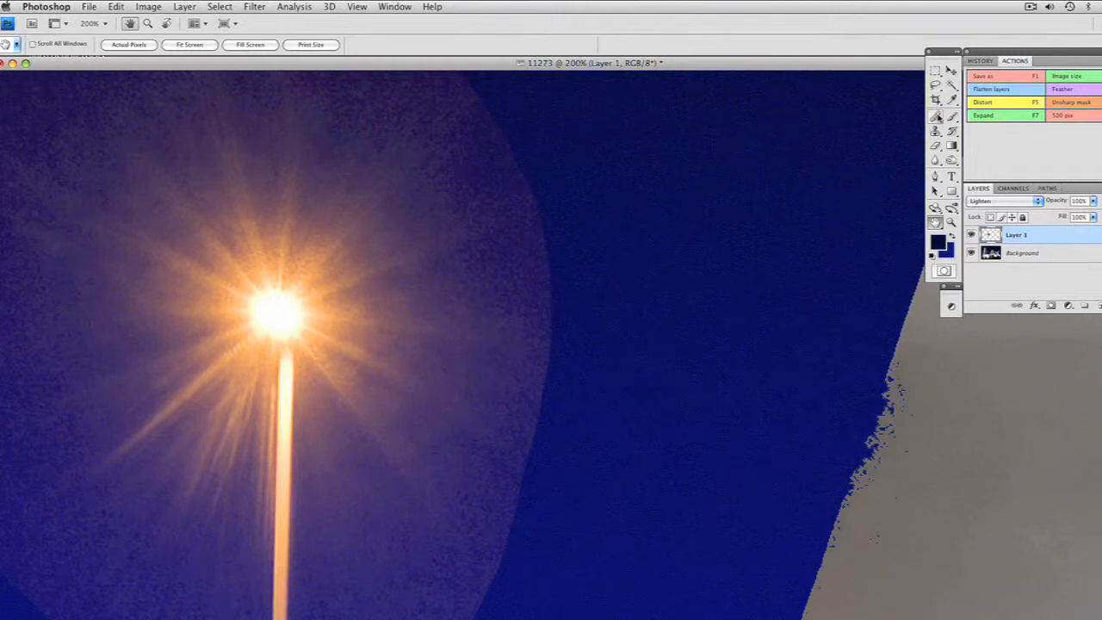
- Try the Healing Brush on the right boundary of the lamp's glow, then flatten the layers
click(937, 120)
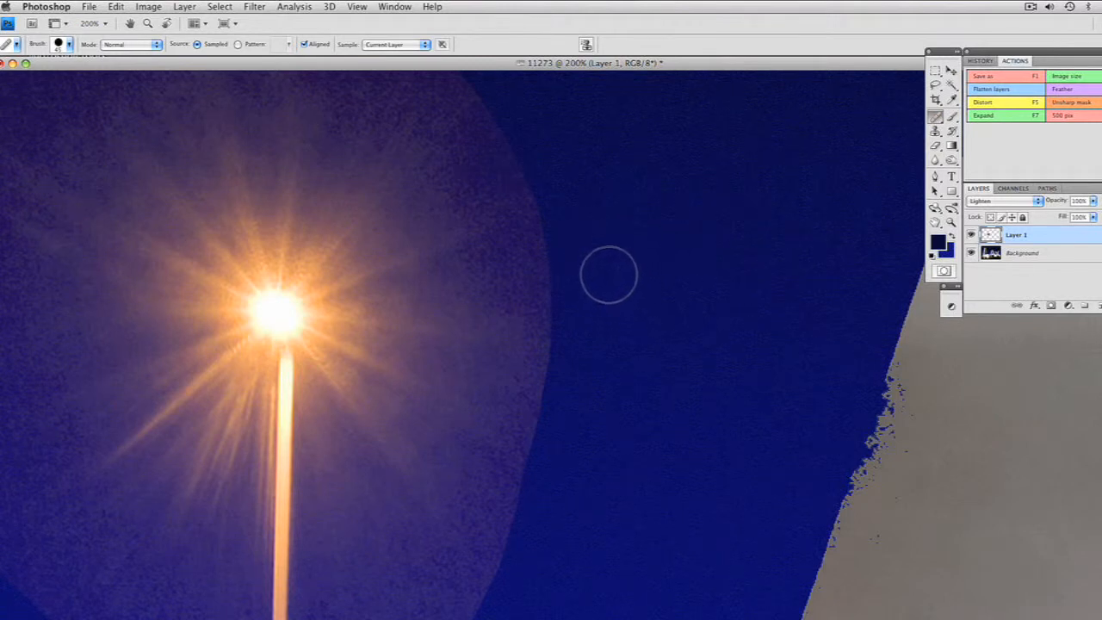
alt+click(615, 297)
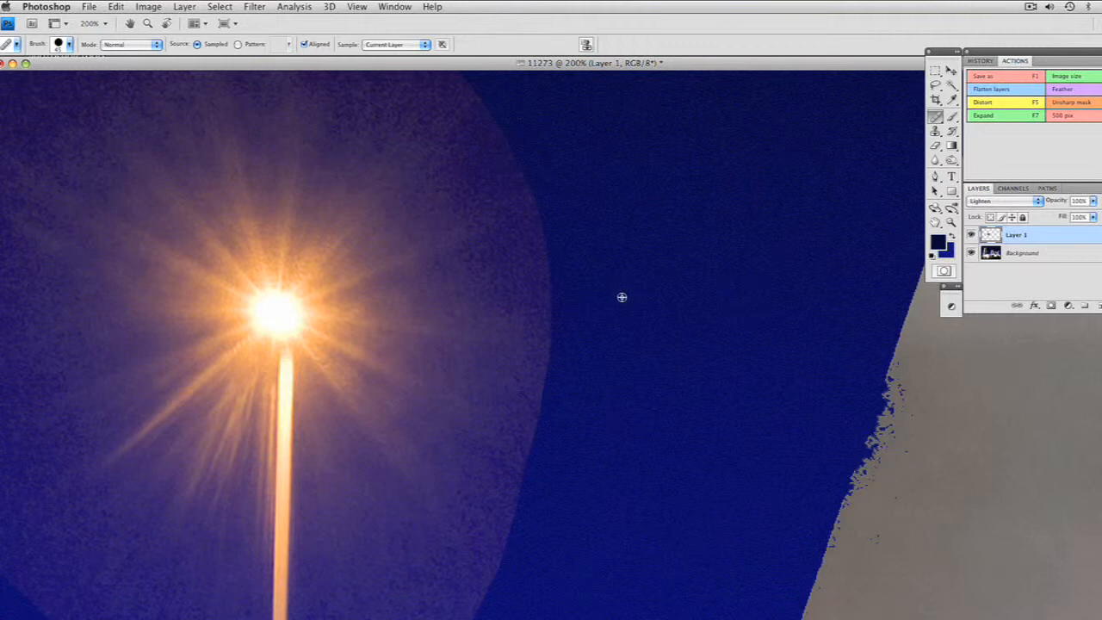
mouse_move(552, 302)
mouse_down()
mouse_move(552, 244)
mouse_move(548, 260)
mouse_up()
click(999, 89)
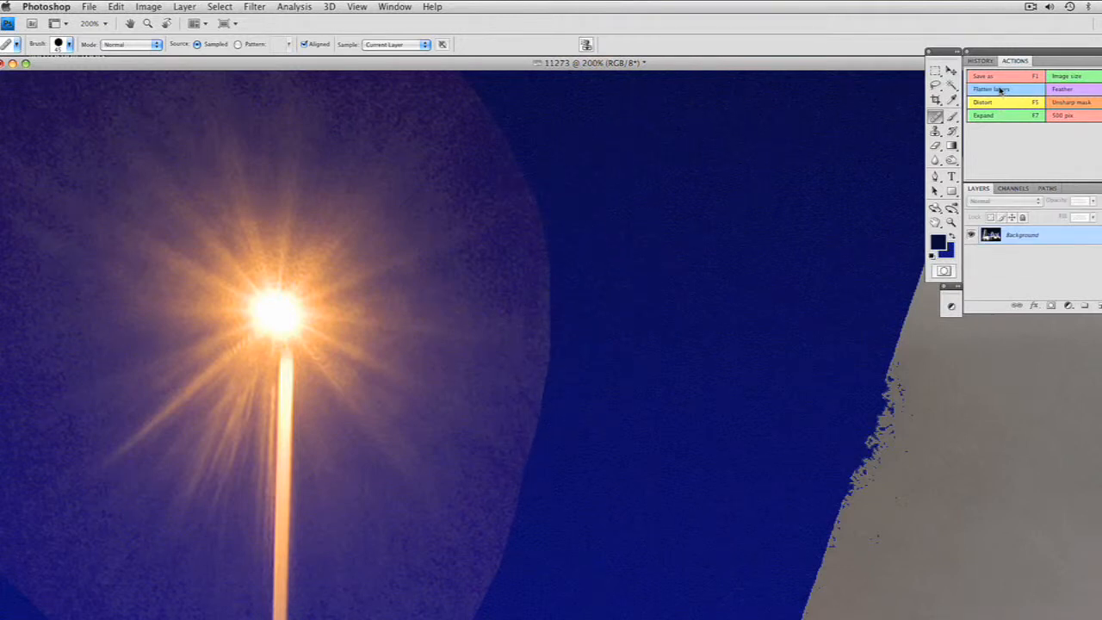
- Sample clean blue sky and heal the hard right boundary of the lamp's glow, comparing before and after at 300%
alt+click(627, 324)
mouse_move(546, 341)
mouse_down()
mouse_move(542, 164)
mouse_move(546, 298)
mouse_move(525, 427)
mouse_move(463, 617)
mouse_up()
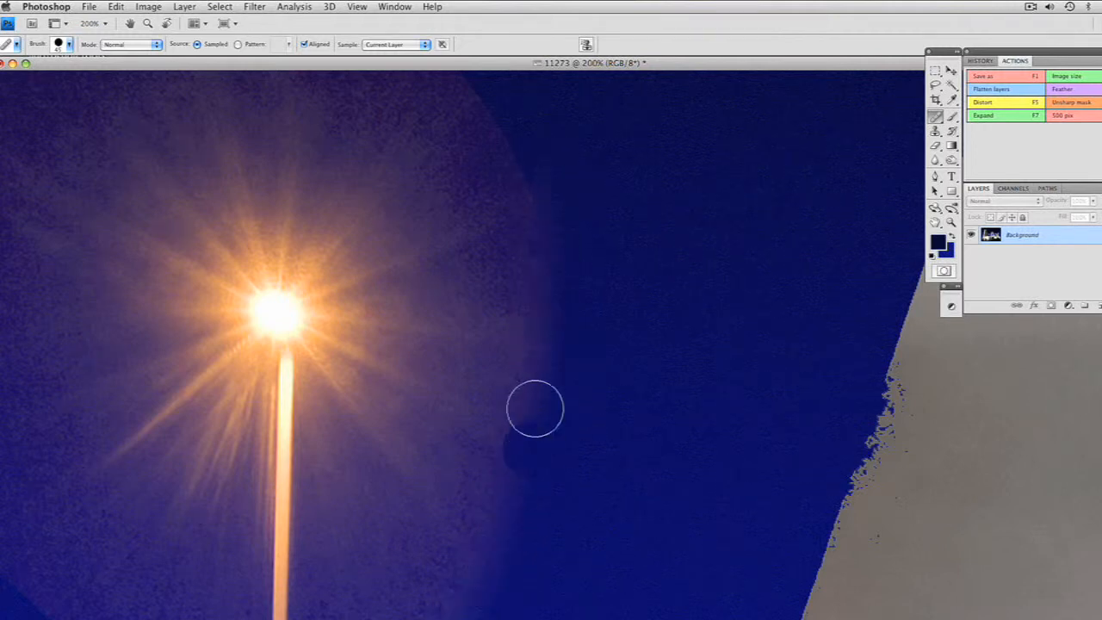
key(super+z)
key(super+z)
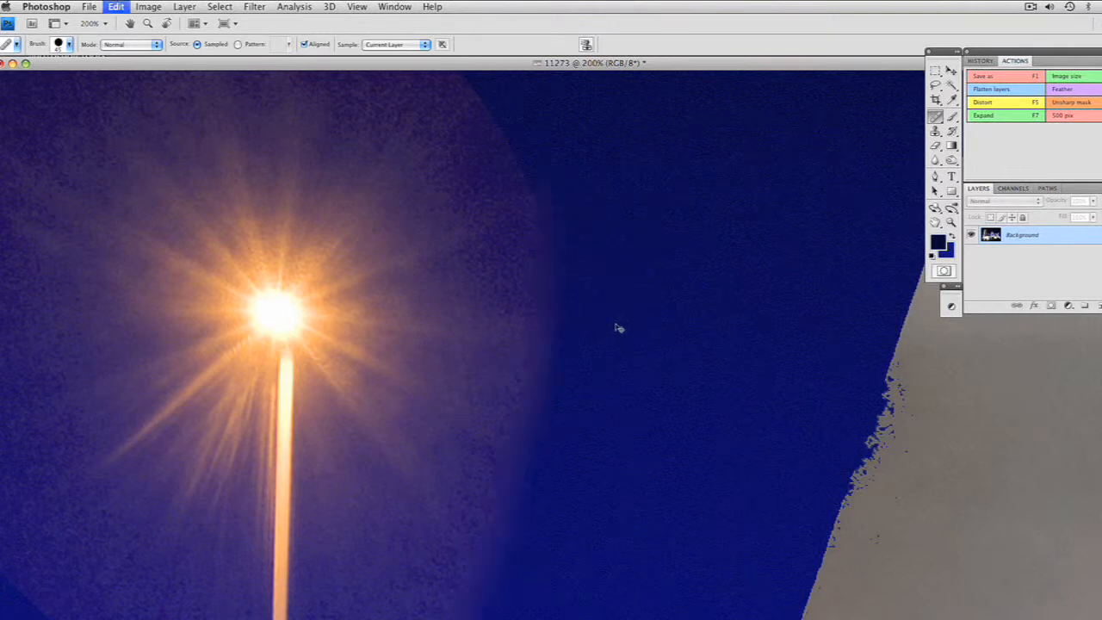
key(super+equal)
drag(665, 350, 526, 334)
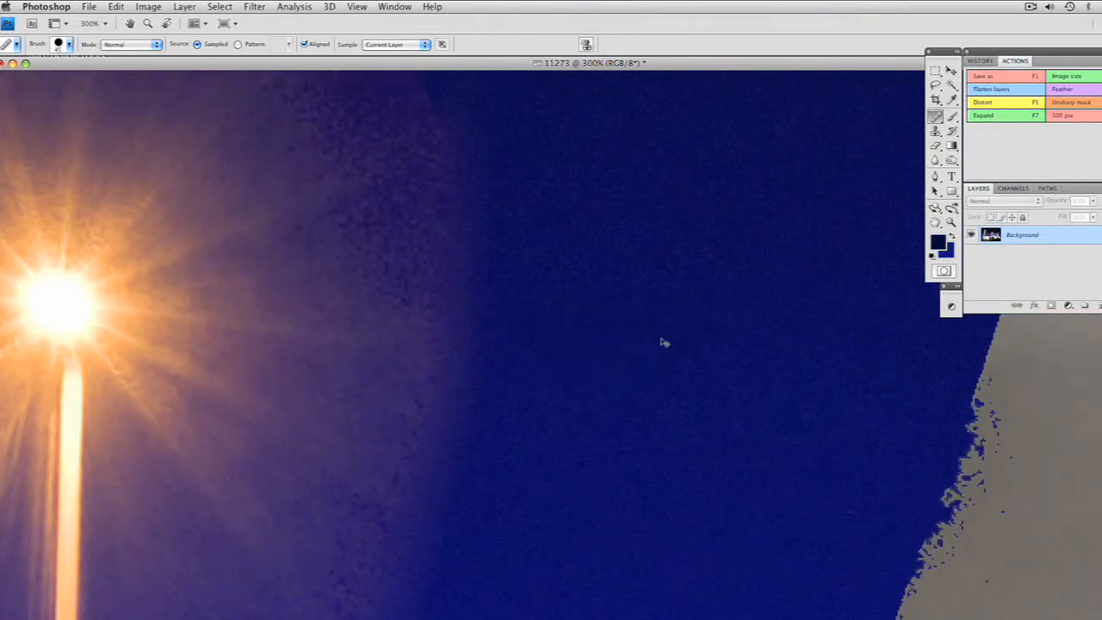
click(453, 460)
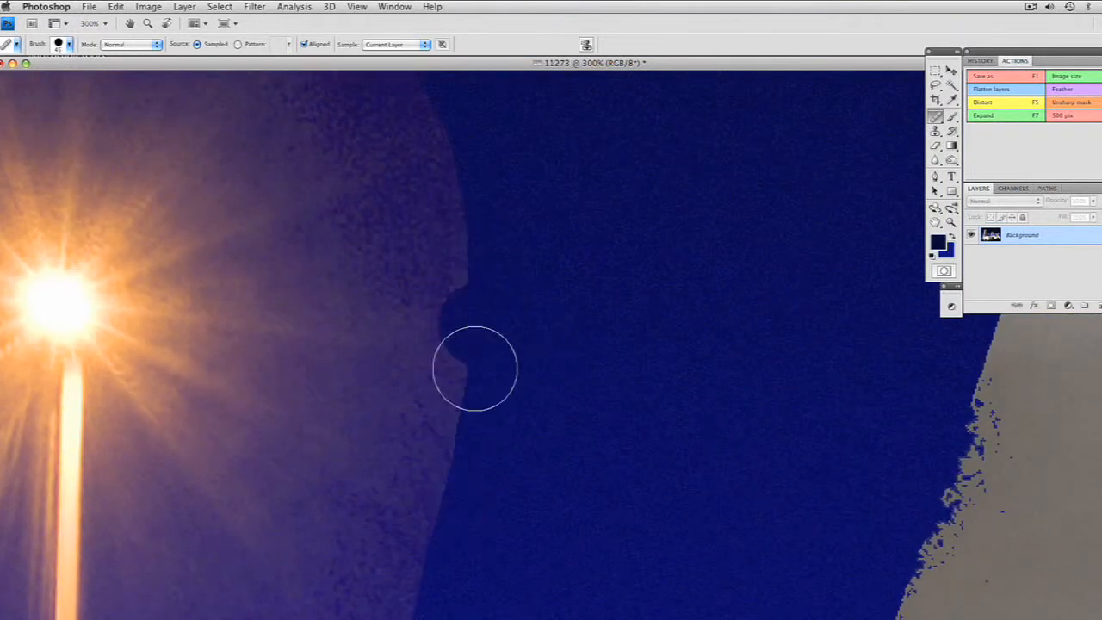
key(super+z)
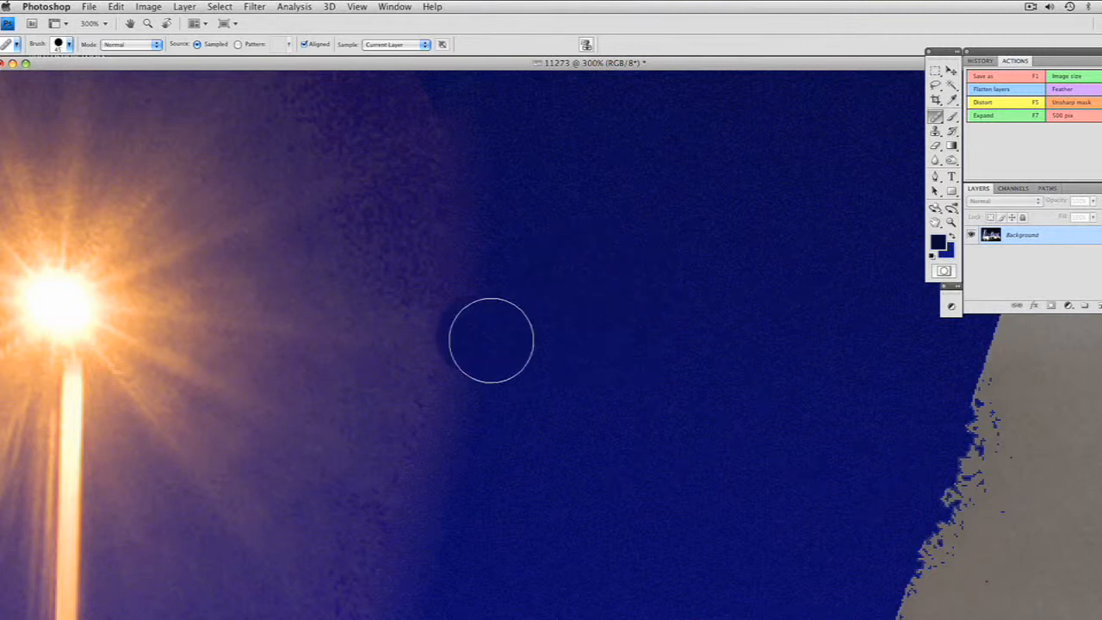
click(424, 448)
drag(435, 475, 468, 389)
- Soften the upper-left boundary of the lamp's glow with the Healing Brush, using a newly sampled source
drag(459, 298, 732, 317)
drag(354, 320, 742, 316)
mouse_move(423, 416)
mouse_down()
mouse_move(633, 364)
mouse_move(638, 384)
mouse_up()
alt+click(435, 262)
mouse_move(617, 217)
mouse_down()
mouse_move(676, 181)
mouse_move(569, 242)
mouse_move(496, 302)
mouse_move(443, 357)
mouse_move(381, 468)
mouse_move(598, 242)
mouse_up()
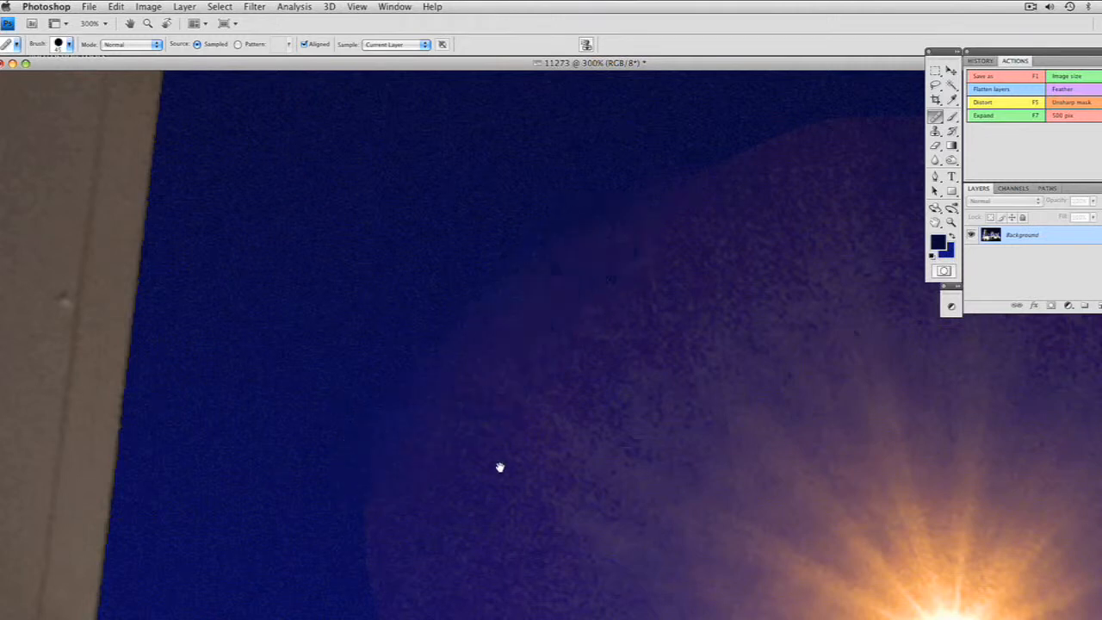
drag(500, 465, 541, 209)
mouse_move(337, 360)
mouse_down()
mouse_move(373, 331)
mouse_move(386, 278)
mouse_move(403, 274)
mouse_move(427, 453)
mouse_move(450, 524)
mouse_move(415, 256)
mouse_move(439, 235)
mouse_move(483, 278)
mouse_up()
- Sample the blue sky beside the lower right of the lamp's glow and heal the remaining hard boundary there
mouse_move(548, 517)
mouse_down()
mouse_move(540, 285)
mouse_move(507, 123)
mouse_up()
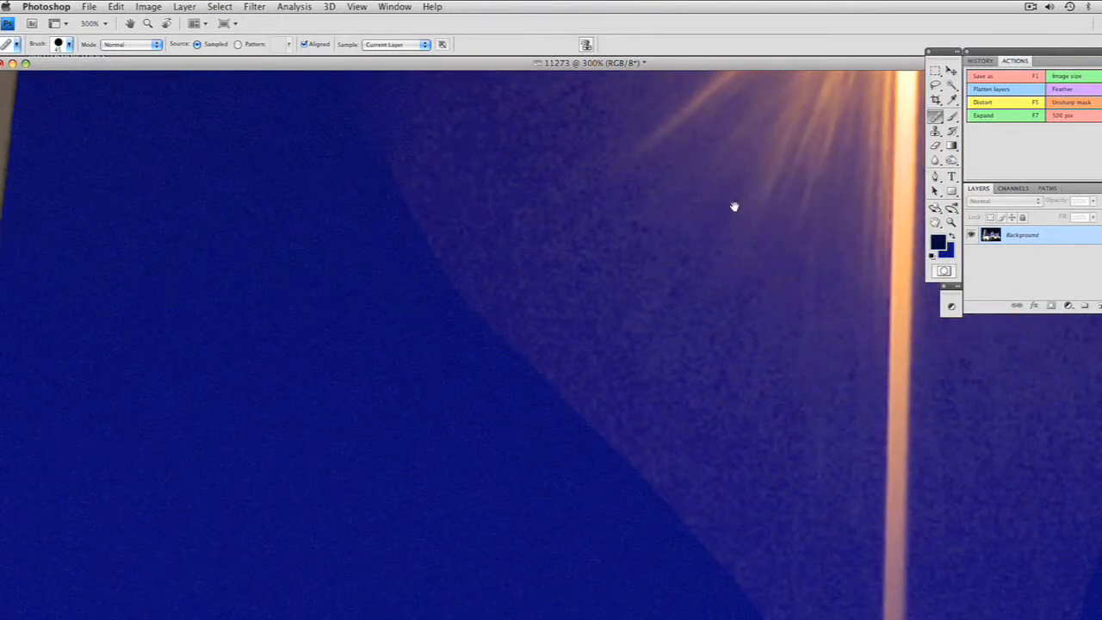
drag(733, 207, 475, 226)
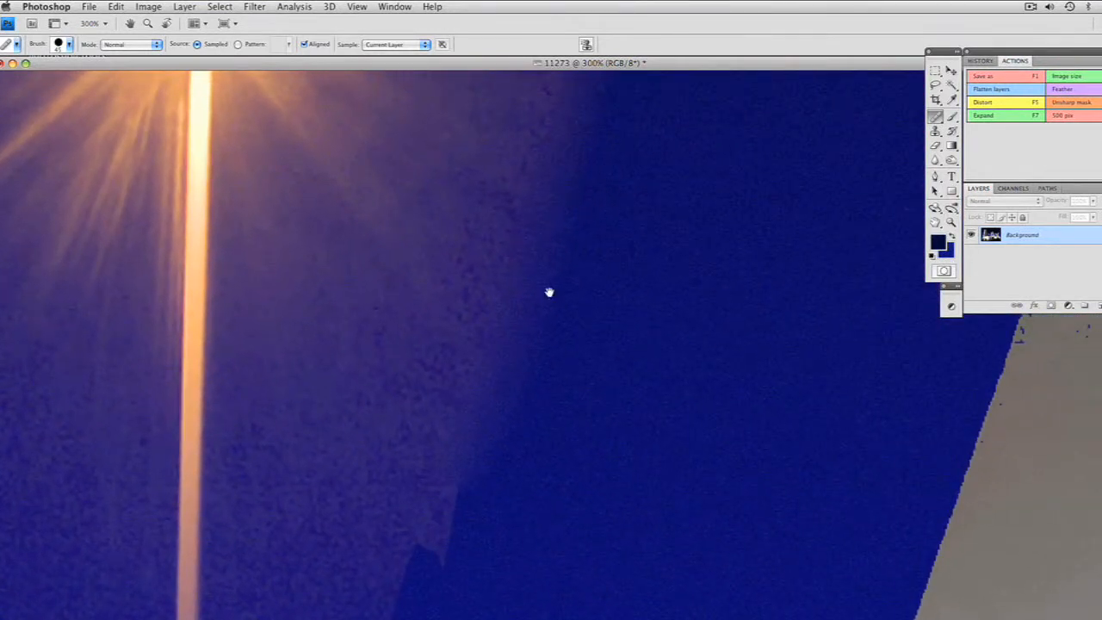
alt+click(552, 491)
drag(480, 491, 449, 506)
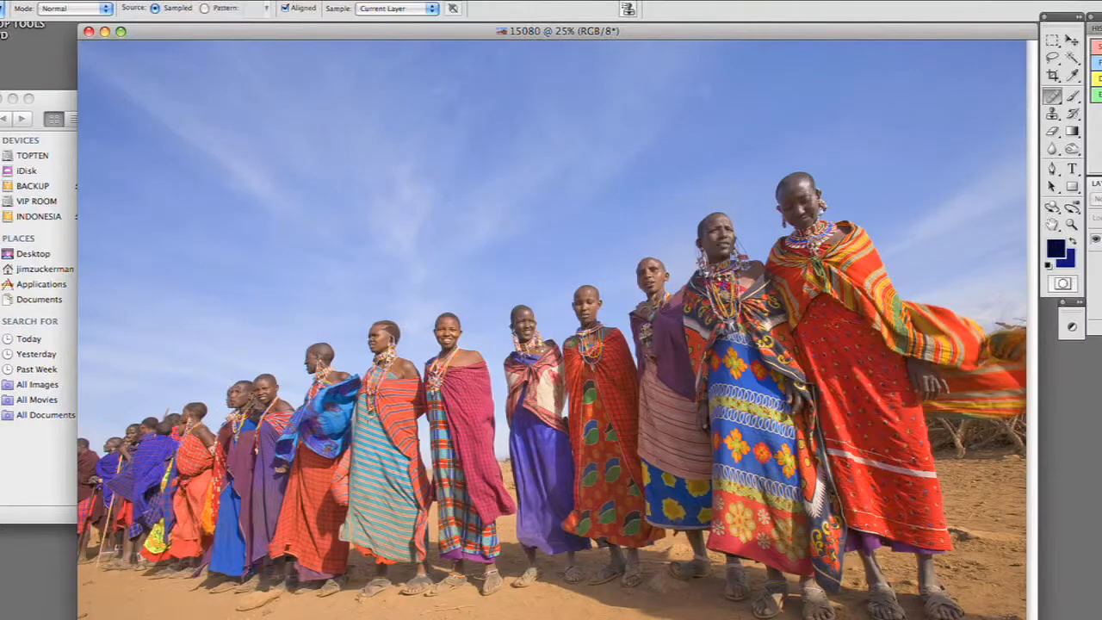
- Duplicate the background layer of the 15080 group photo and add a white layer mask to the copy
drag(735, 31, 733, 29)
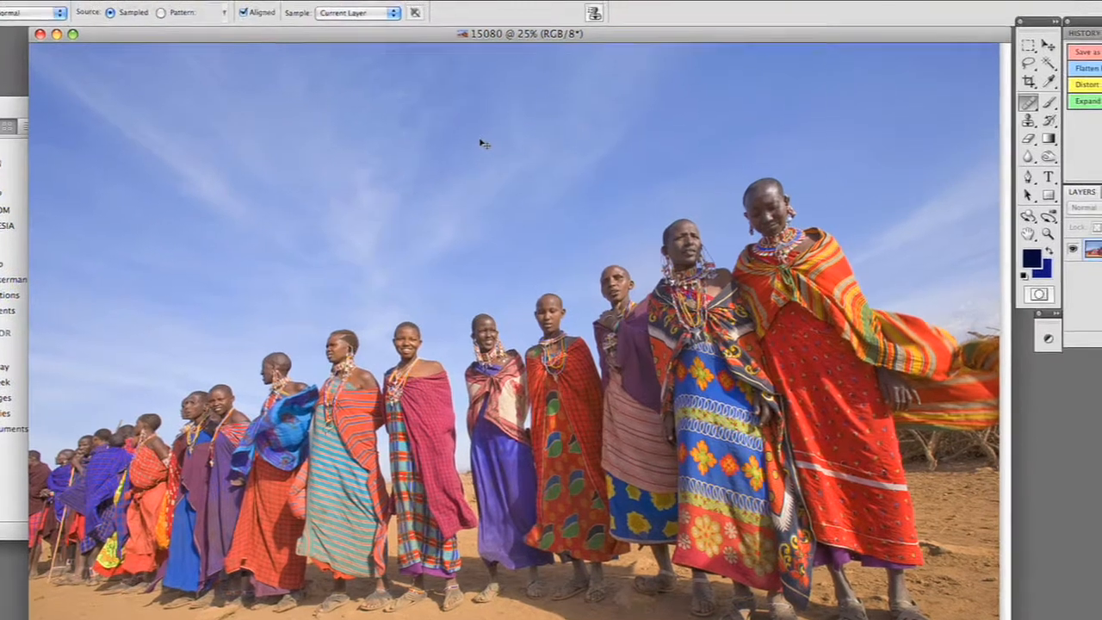
key(super+j)
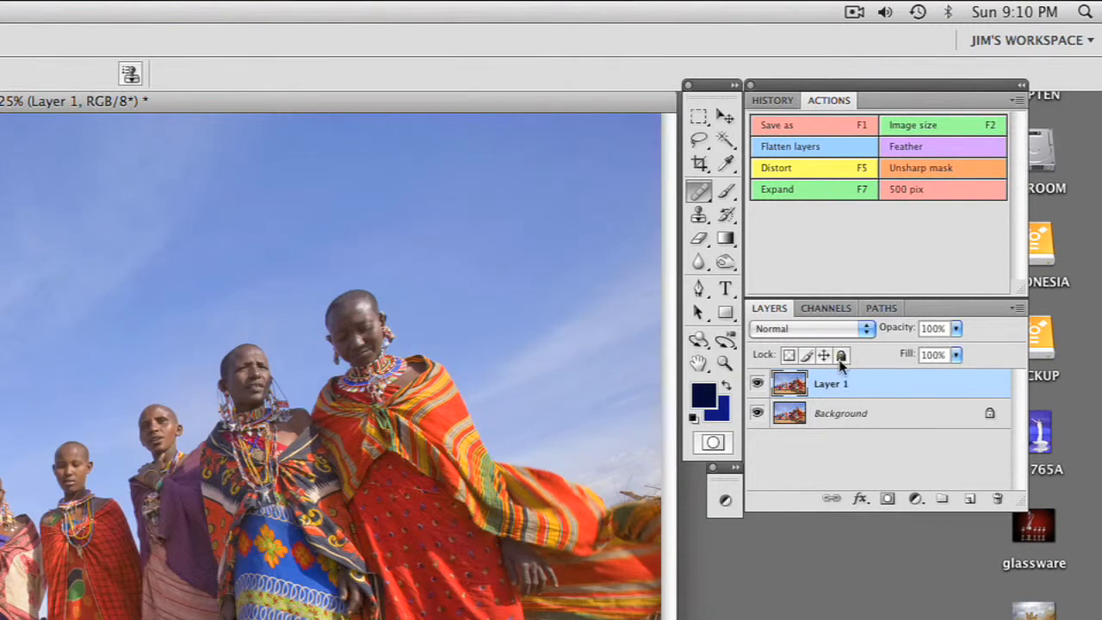
click(888, 502)
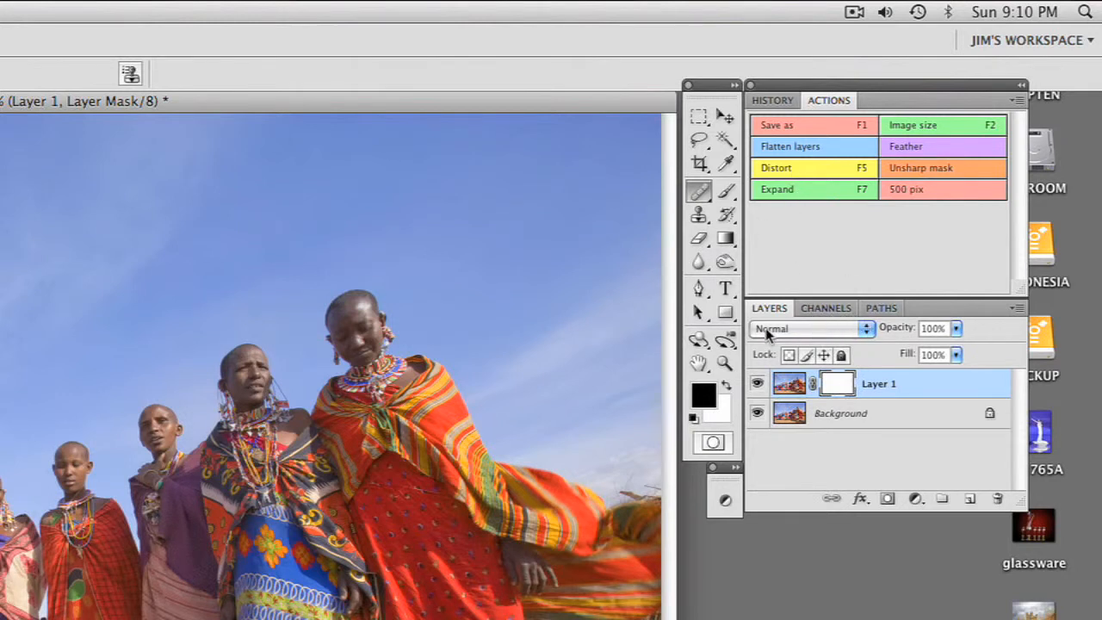
- Set the duplicate layer of the group photo to Multiply and draw a black gradient on its mask upward from the ground
click(809, 336)
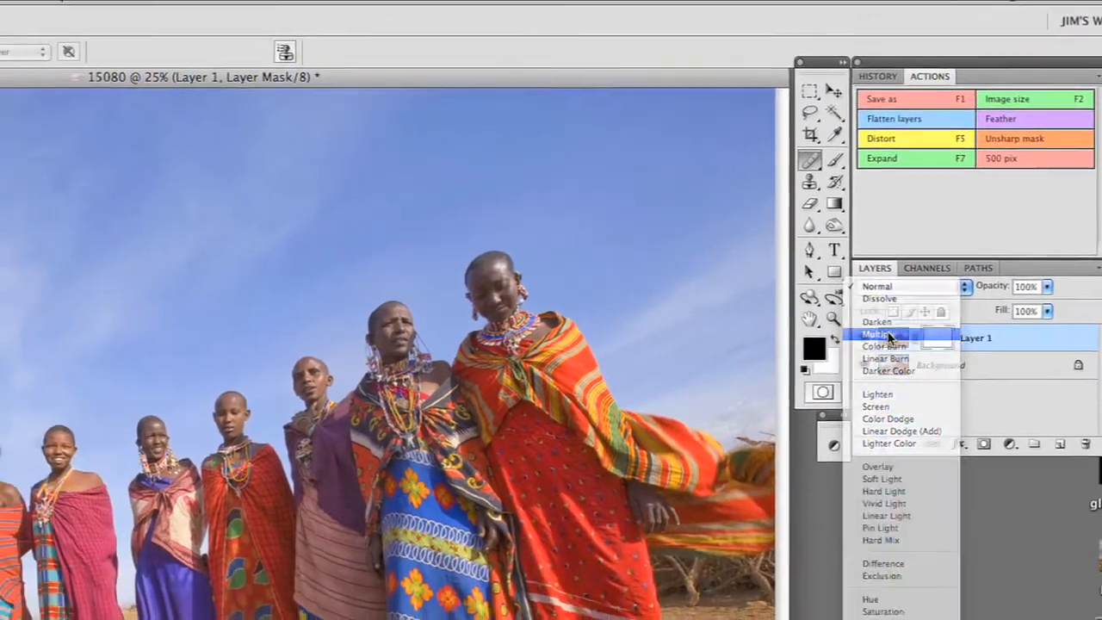
click(890, 336)
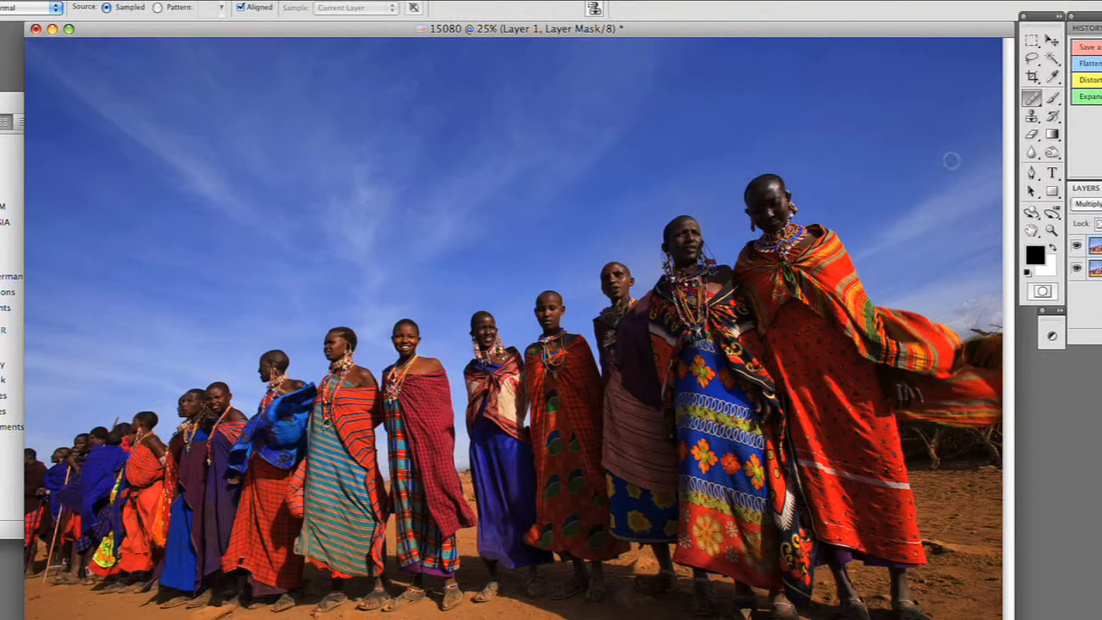
click(1052, 136)
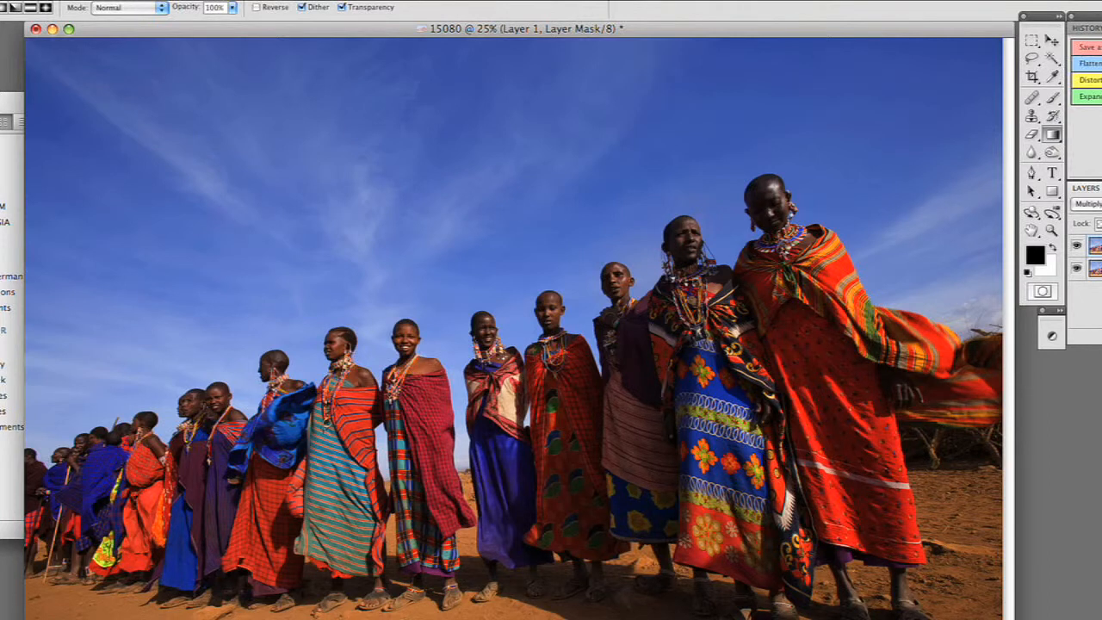
drag(565, 619, 479, 313)
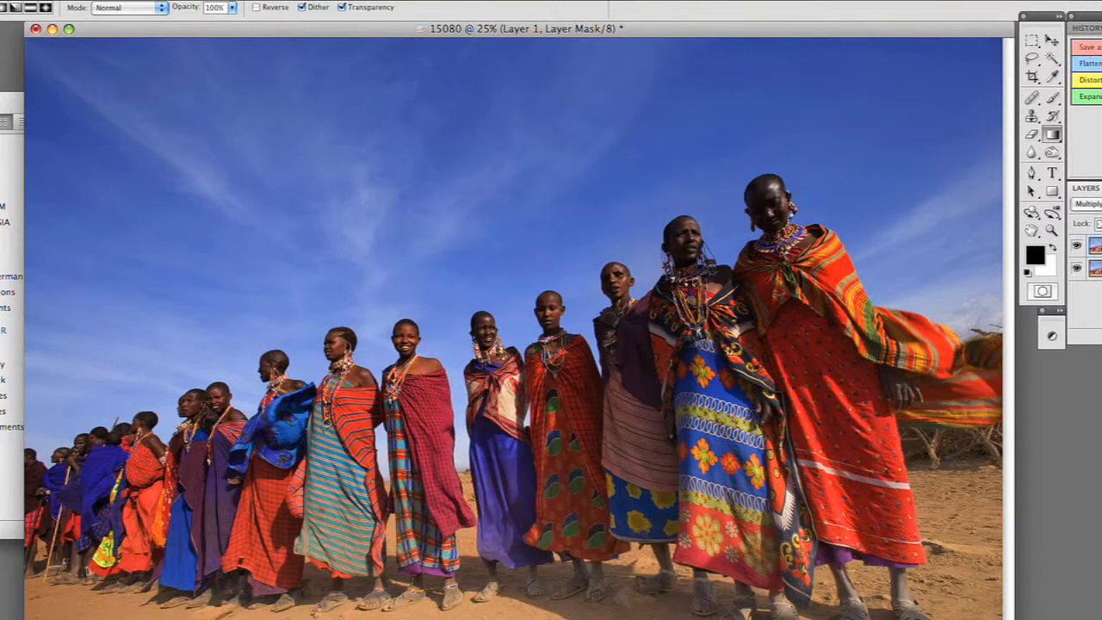
- Draw further black gradients up the mask over the taller women and brush black over their faces to lighten them
drag(635, 618, 576, 289)
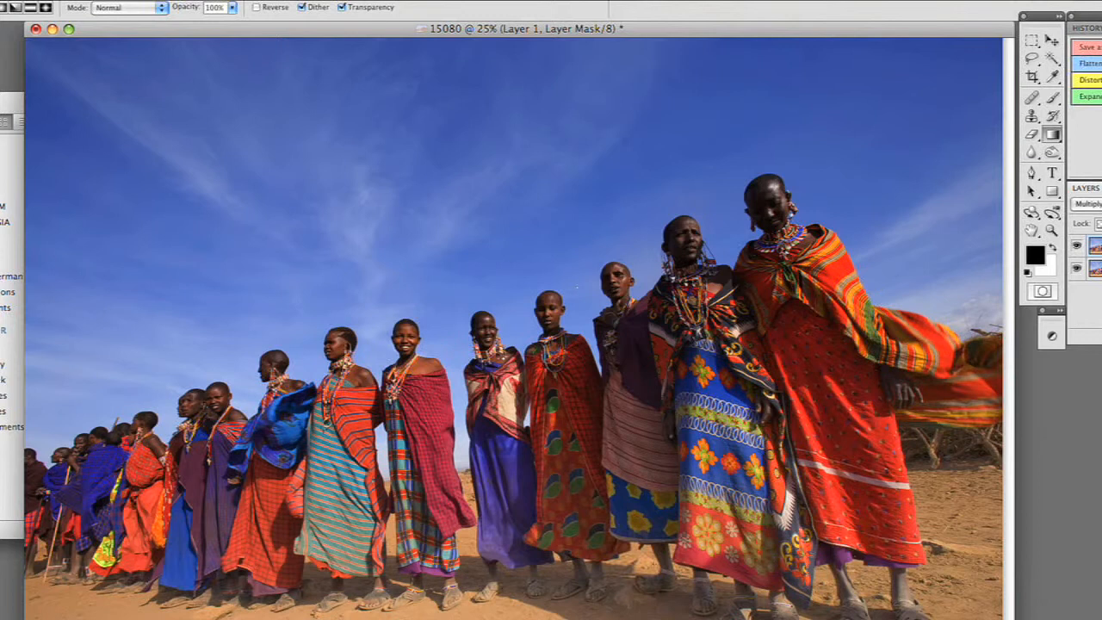
drag(740, 559, 631, 226)
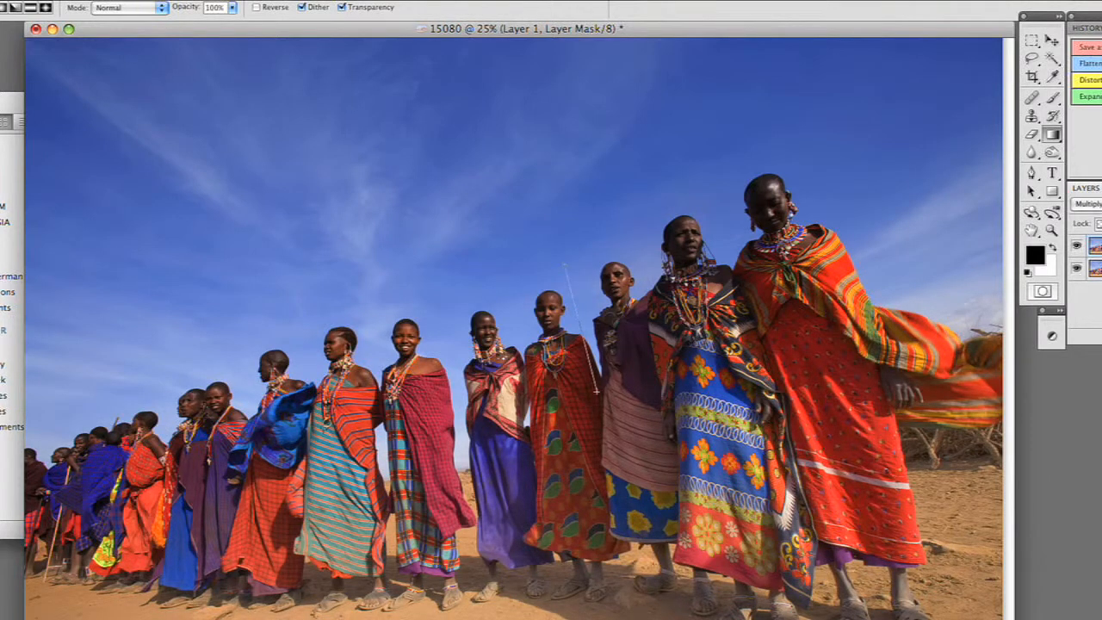
drag(563, 263, 561, 255)
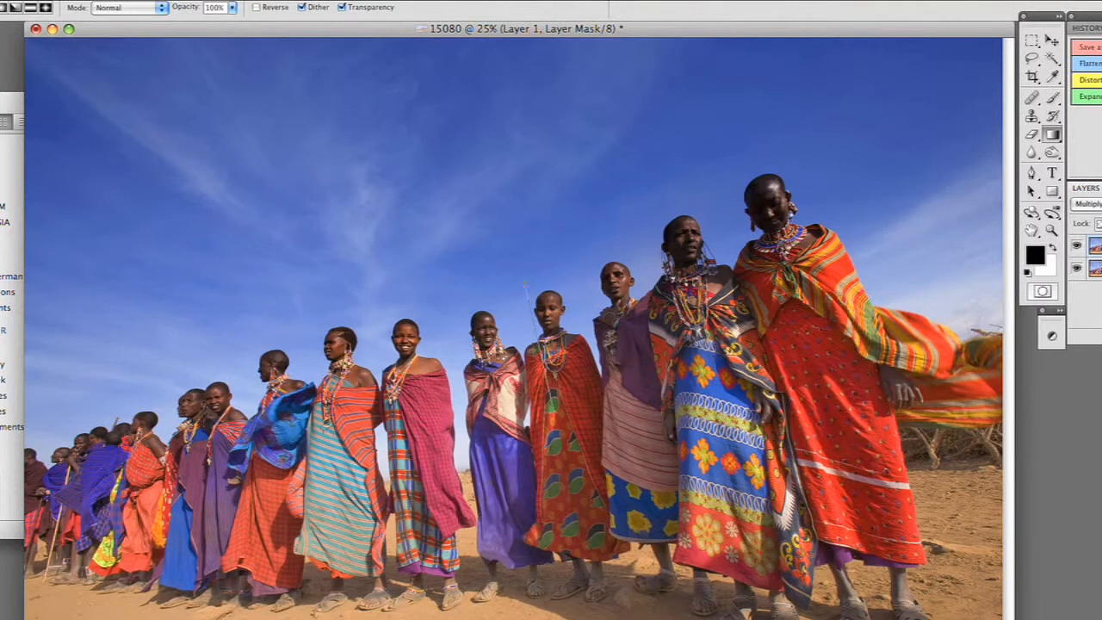
drag(525, 282, 526, 277)
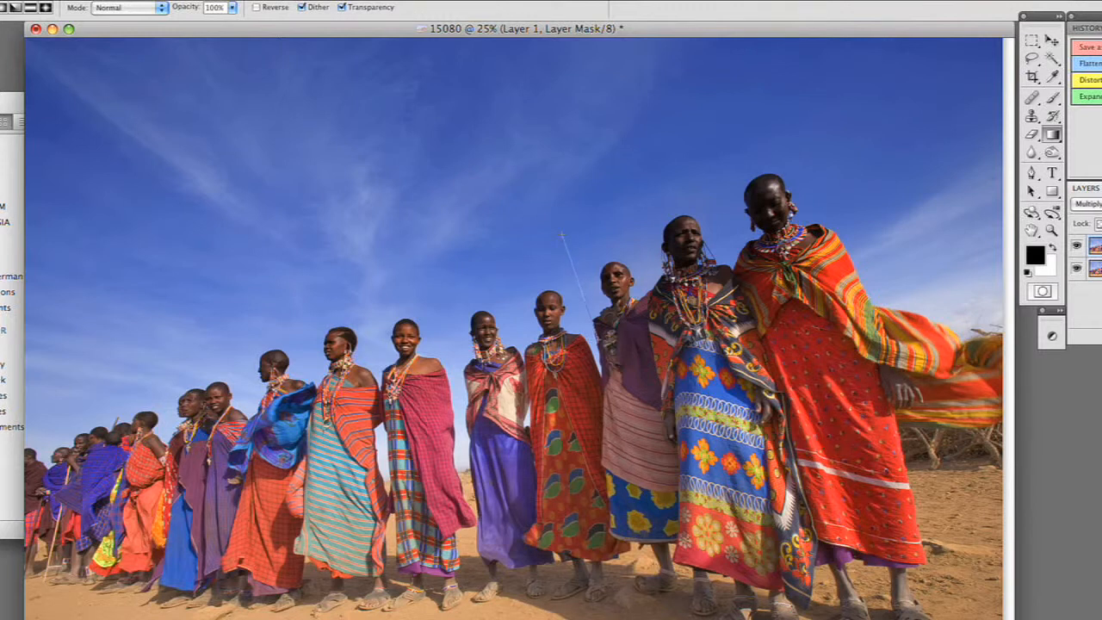
drag(561, 232, 562, 231)
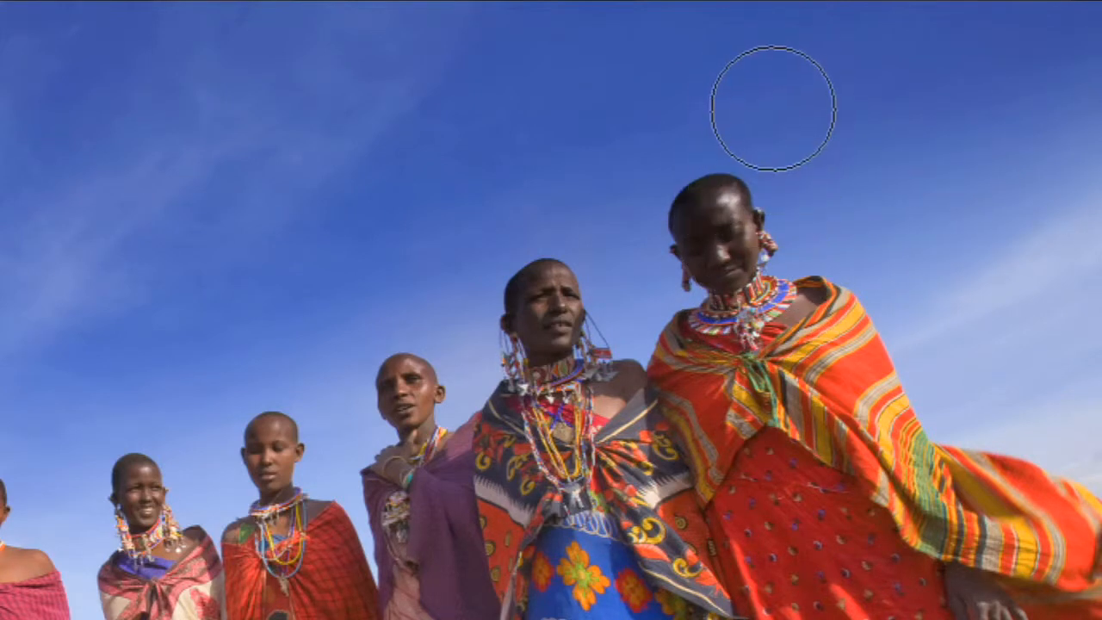
mouse_move(731, 221)
mouse_down()
mouse_move(700, 248)
mouse_move(720, 269)
mouse_move(736, 240)
mouse_move(729, 218)
mouse_move(693, 222)
mouse_move(726, 217)
mouse_move(751, 246)
mouse_move(721, 268)
mouse_move(705, 261)
mouse_move(718, 271)
mouse_move(733, 248)
mouse_move(720, 225)
mouse_move(739, 283)
mouse_move(522, 322)
mouse_move(548, 328)
mouse_move(553, 300)
mouse_move(527, 326)
mouse_move(534, 297)
mouse_move(552, 295)
mouse_move(547, 351)
mouse_up()
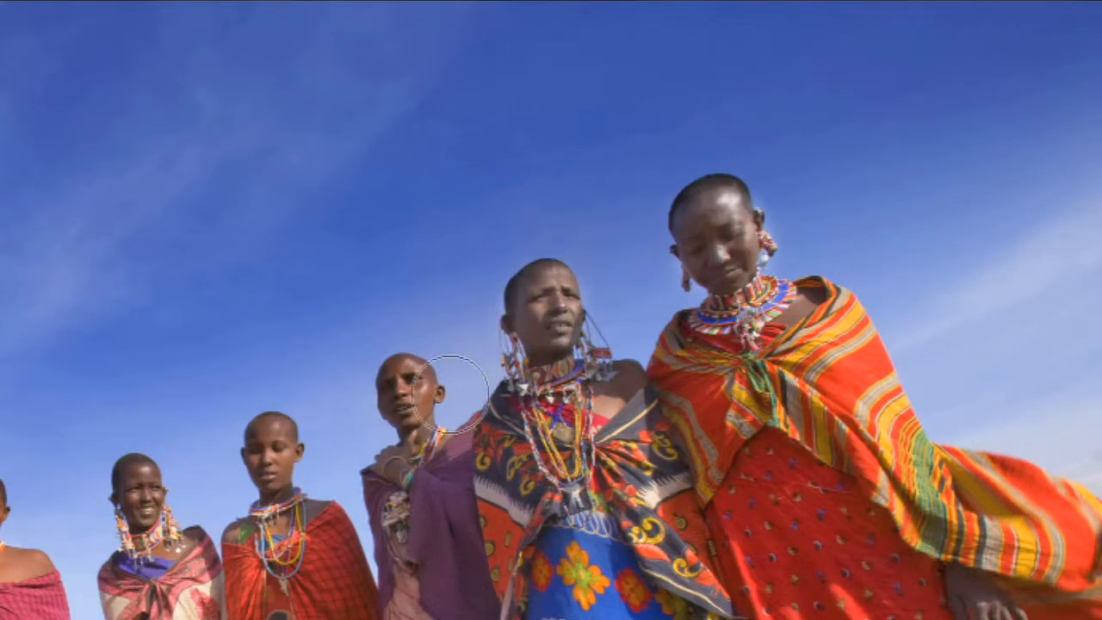
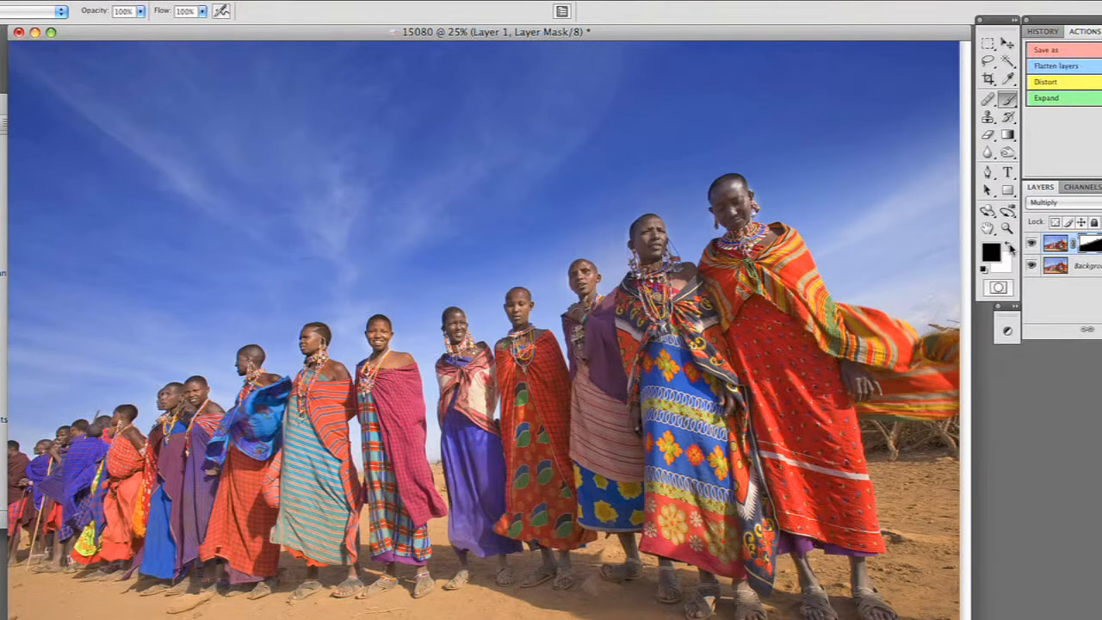
- Paint white on the mask across the foreground ground, undoing the full-opacity strokes and repainting at 57% brush opacity
click(1011, 248)
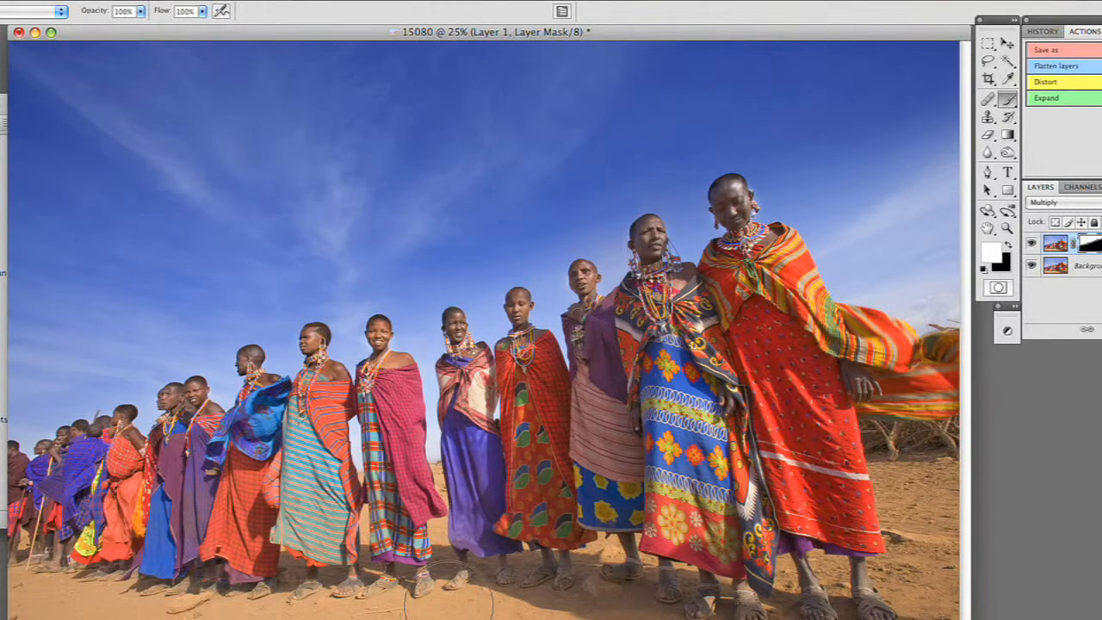
mouse_move(559, 595)
mouse_down()
mouse_move(344, 608)
mouse_move(658, 612)
mouse_move(108, 608)
mouse_move(26, 570)
mouse_up()
mouse_move(594, 610)
mouse_down()
mouse_move(861, 613)
mouse_move(827, 613)
mouse_move(946, 598)
mouse_move(963, 612)
mouse_move(926, 593)
mouse_move(930, 607)
mouse_up()
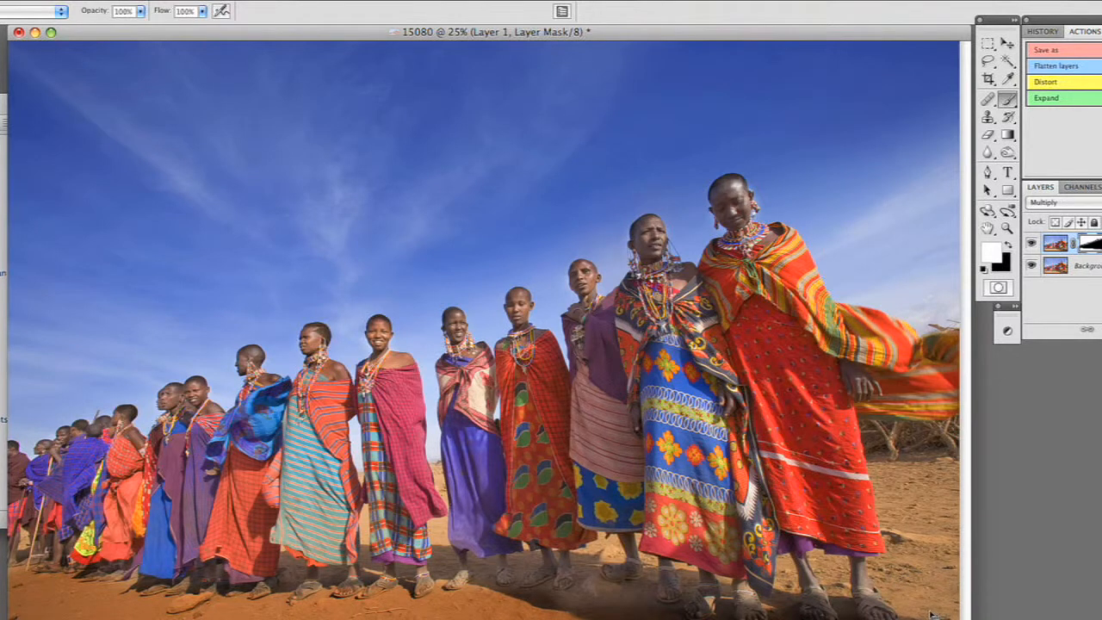
key(ctrl+z)
drag(140, 12, 111, 32)
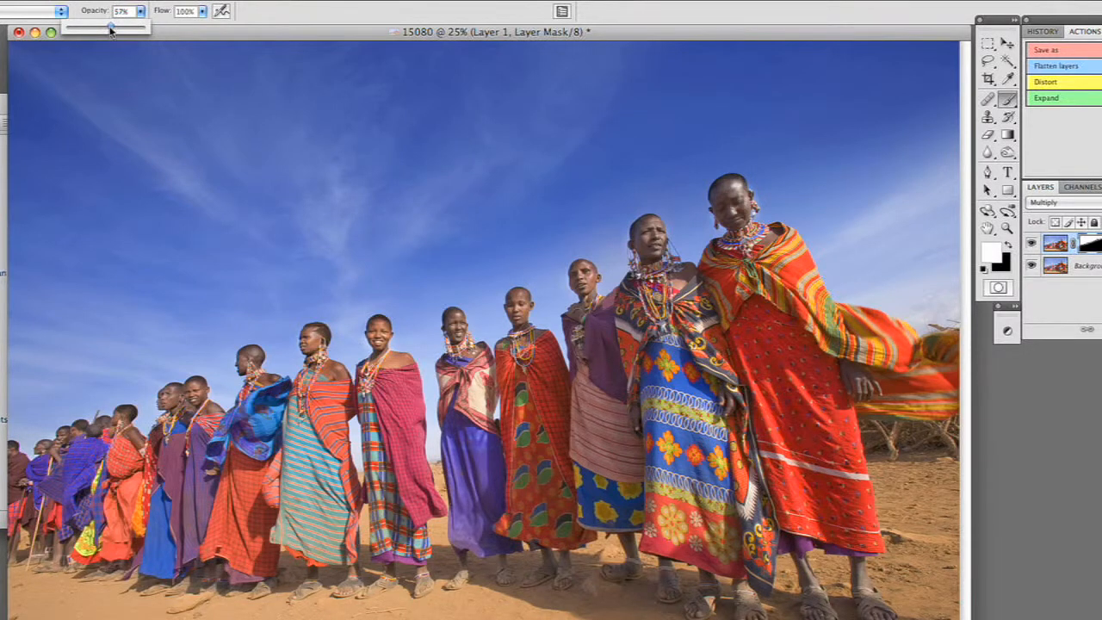
mouse_move(441, 615)
mouse_down()
mouse_move(400, 613)
mouse_move(727, 619)
mouse_move(435, 618)
mouse_move(51, 595)
mouse_move(24, 603)
mouse_up()
drag(493, 619, 898, 619)
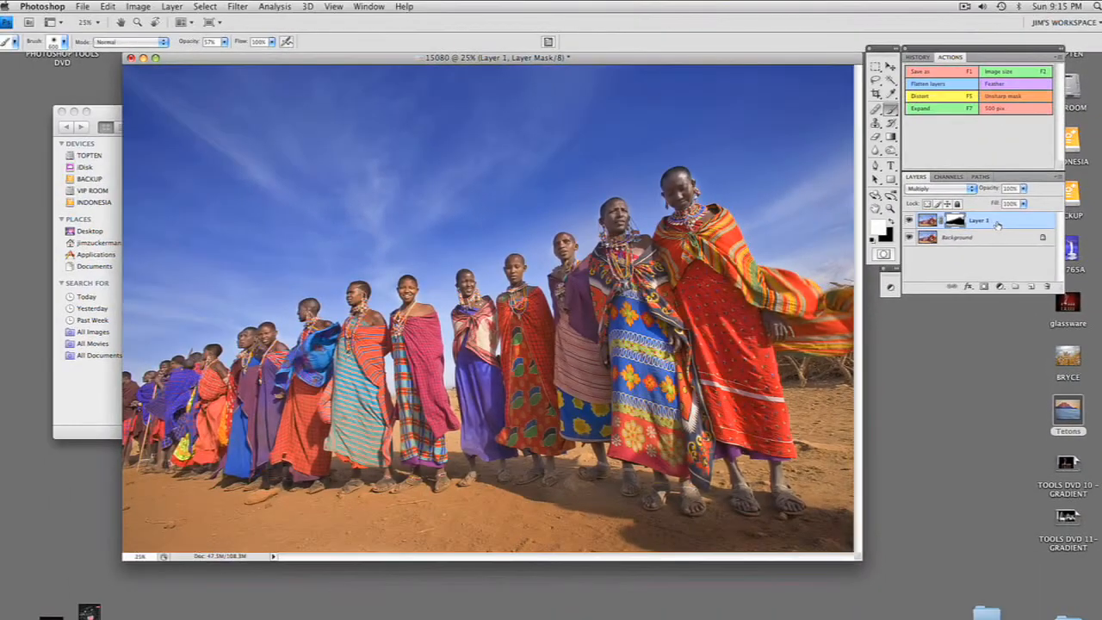
- Toggle the visibility of the masked Multiply layer to compare the group photo before and after
click(909, 221)
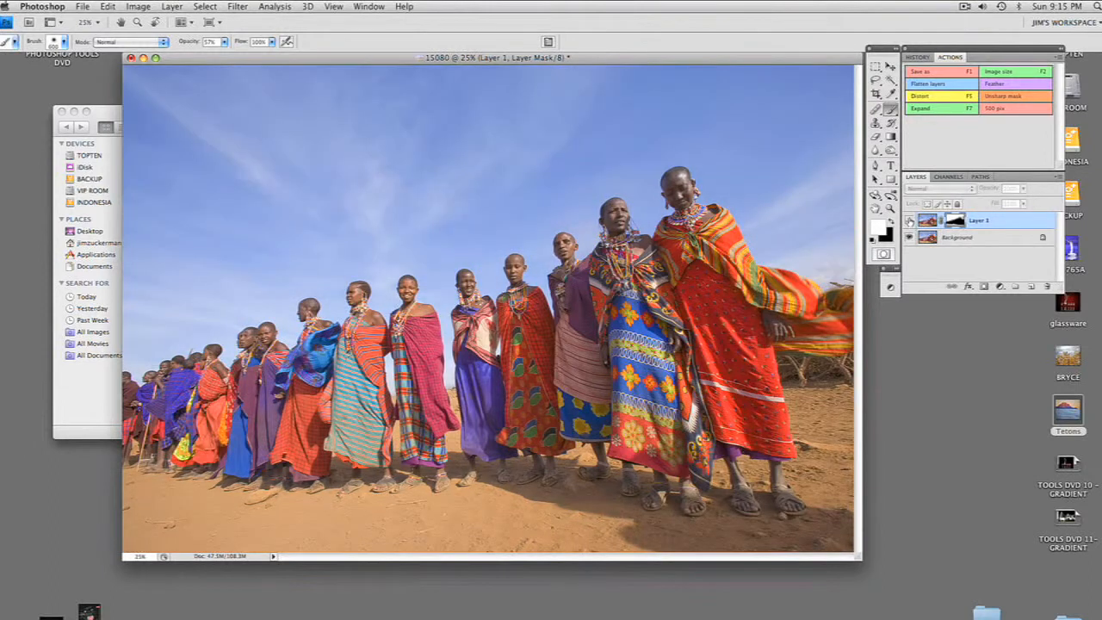
click(910, 222)
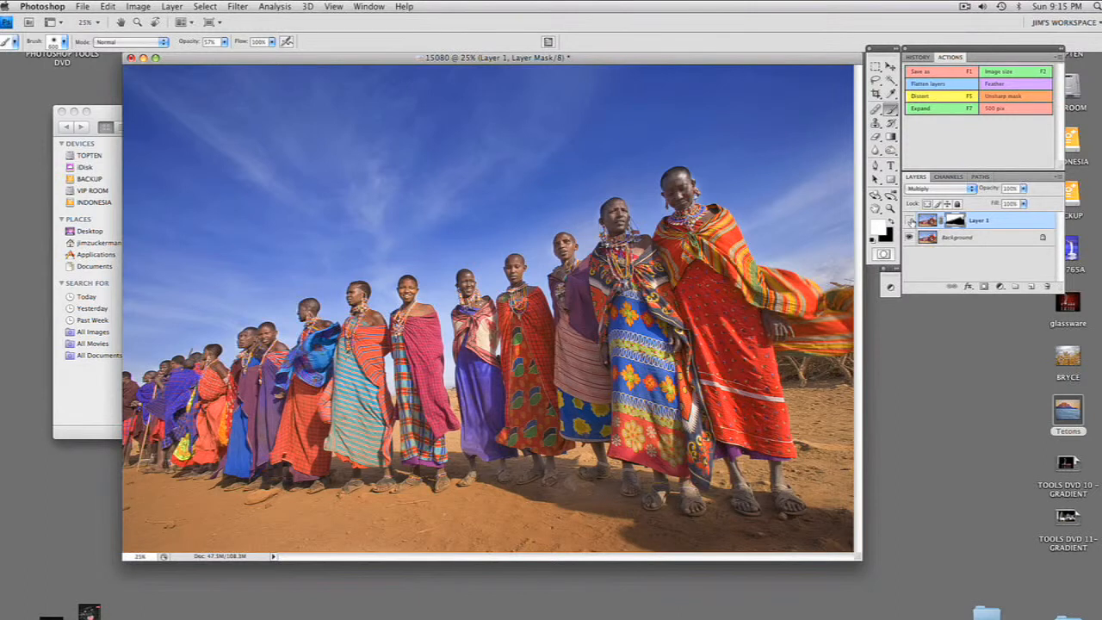
click(909, 221)
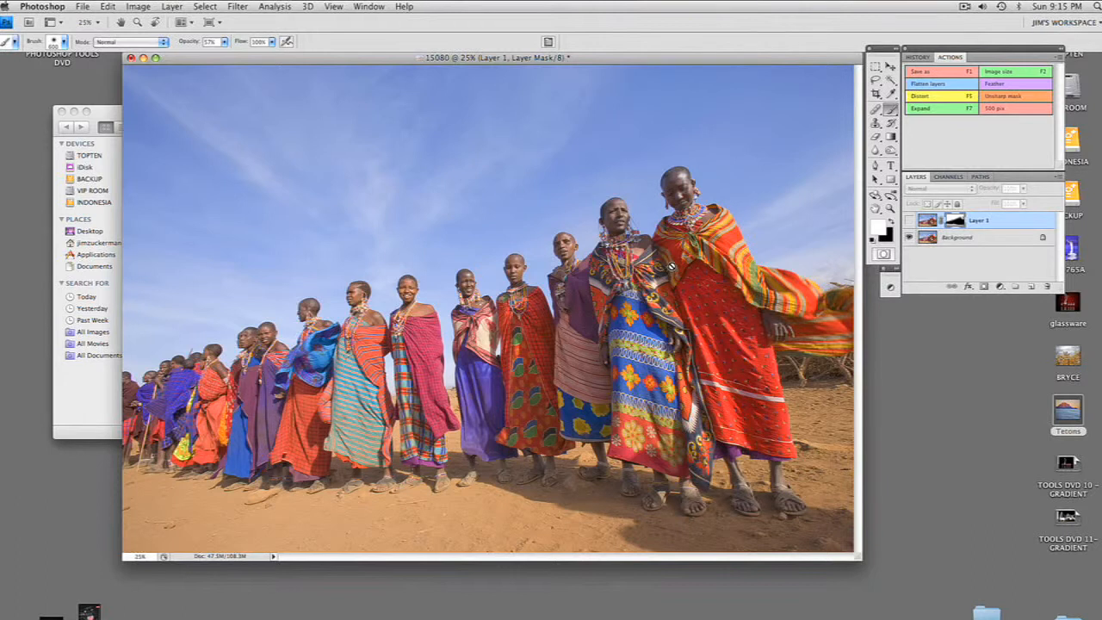
click(909, 222)
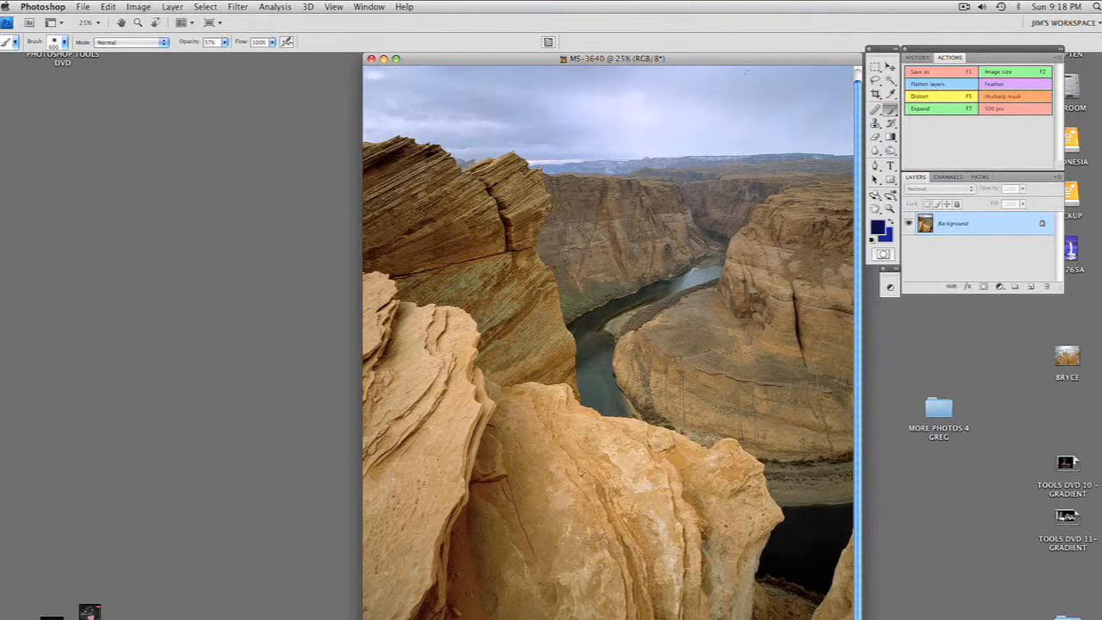
- Duplicate the background layer of the MS-3640 canyon photo as a white-masked copy in Multiply mode
drag(769, 62, 765, 64)
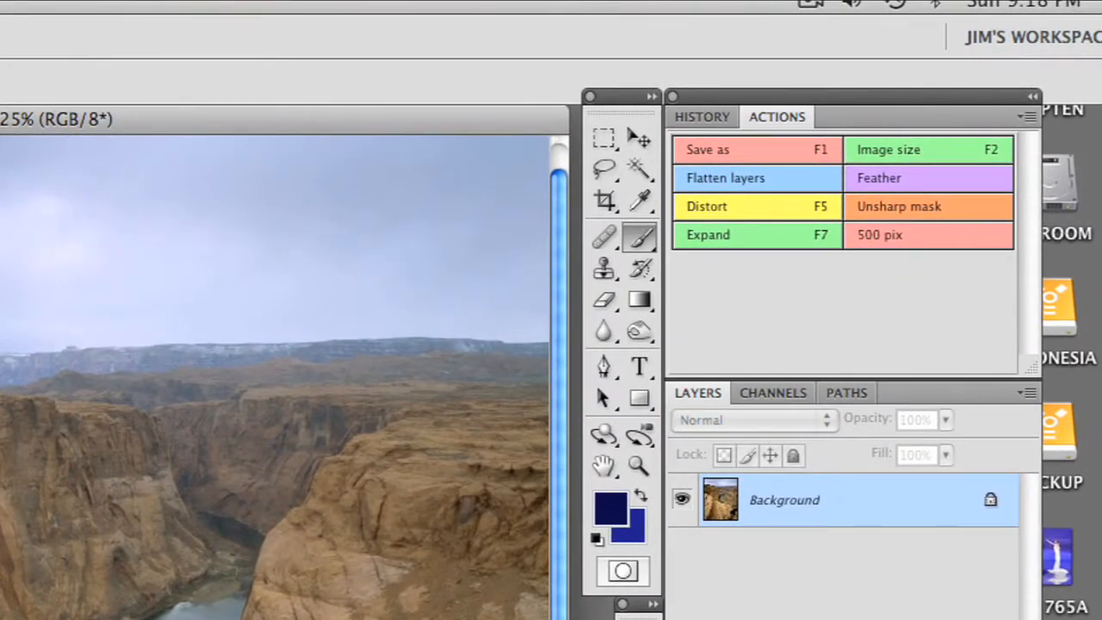
key(super+j)
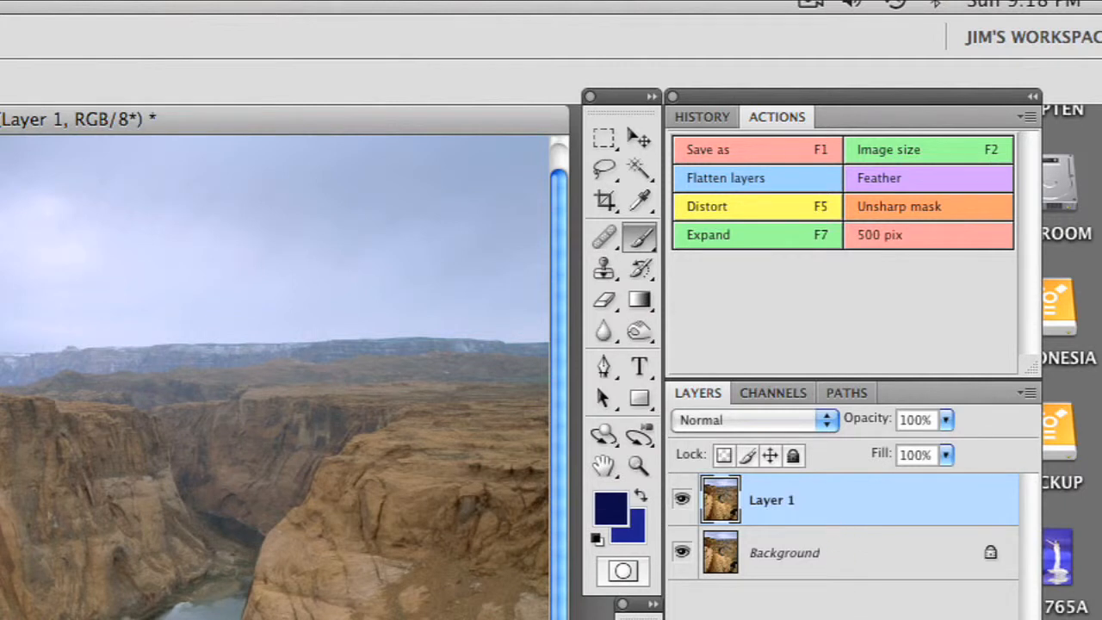
click(808, 619)
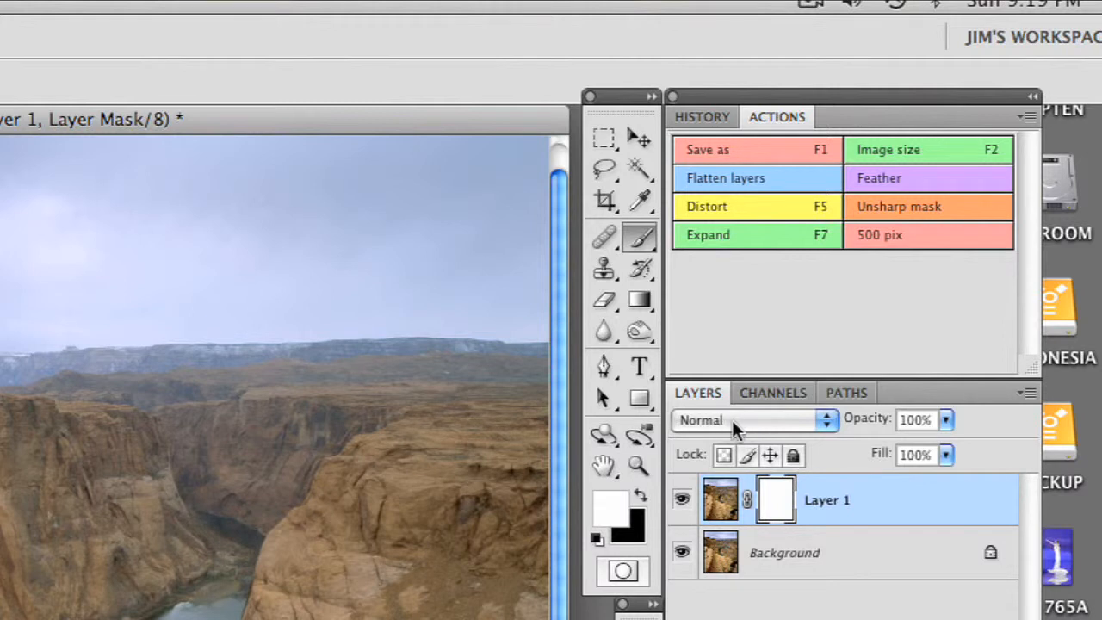
click(767, 418)
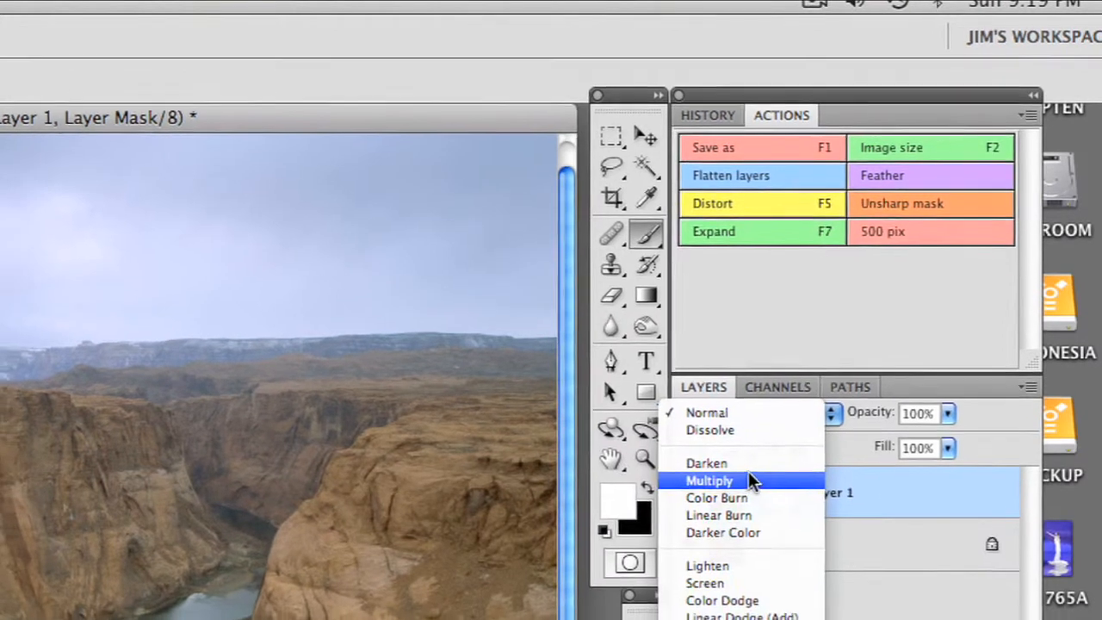
click(749, 480)
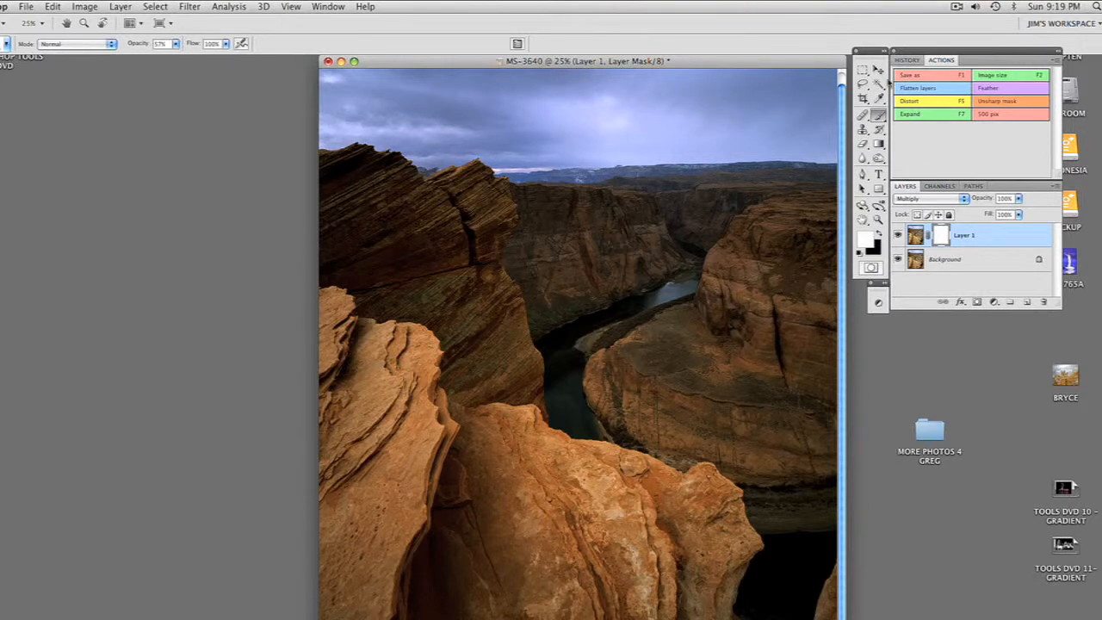
- Draw repeated black gradients on the mask between the canyon and the horizon so the Multiply darkening is limited to the sky
click(879, 144)
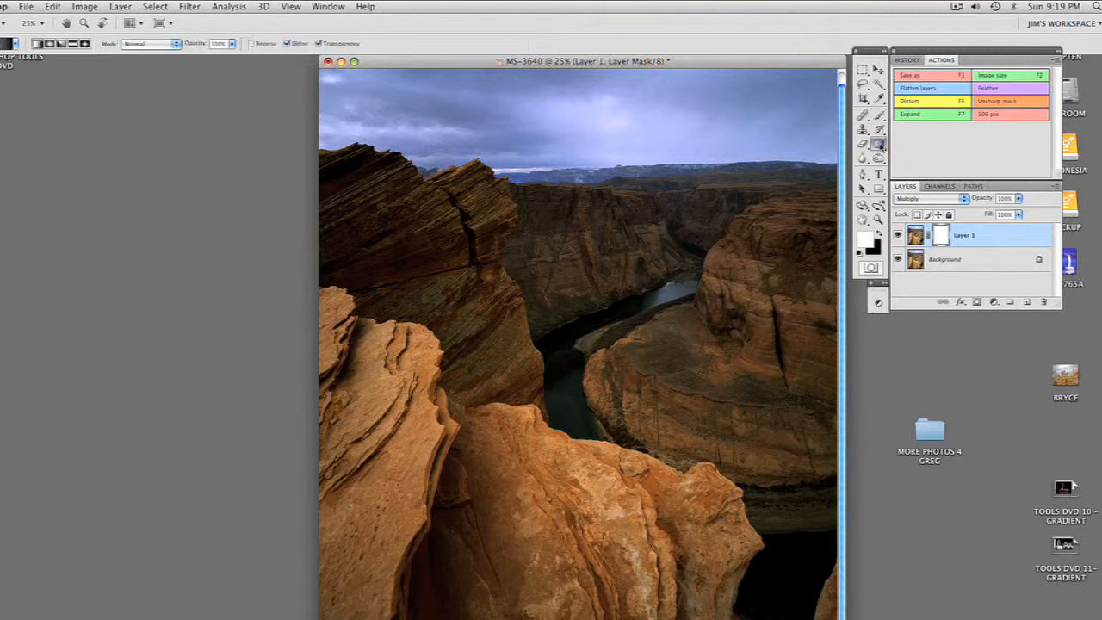
click(879, 237)
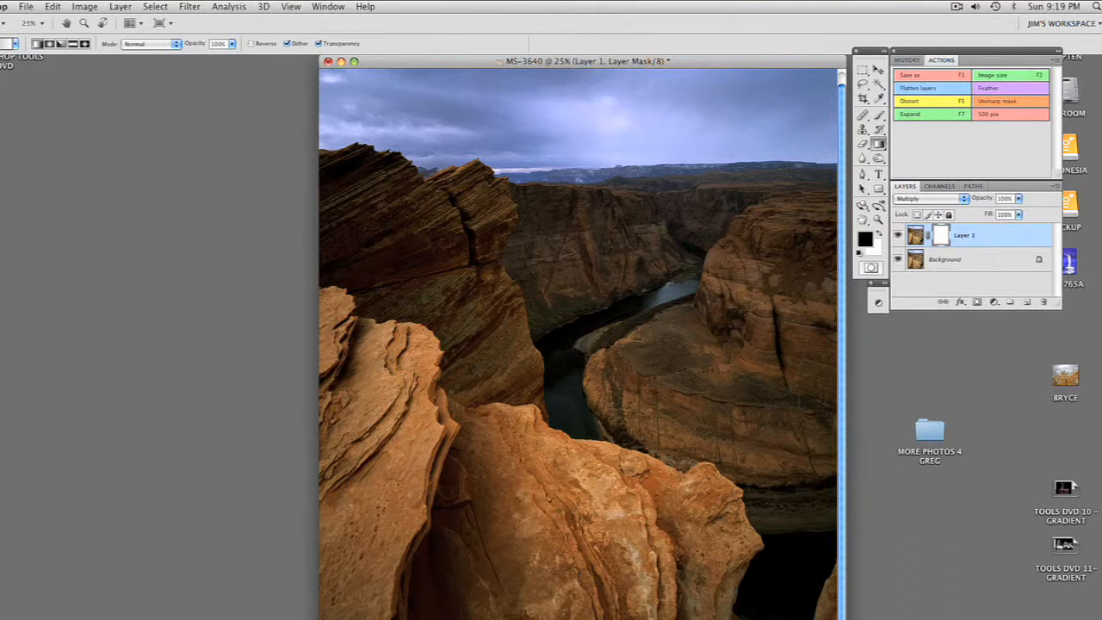
drag(578, 517, 577, 181)
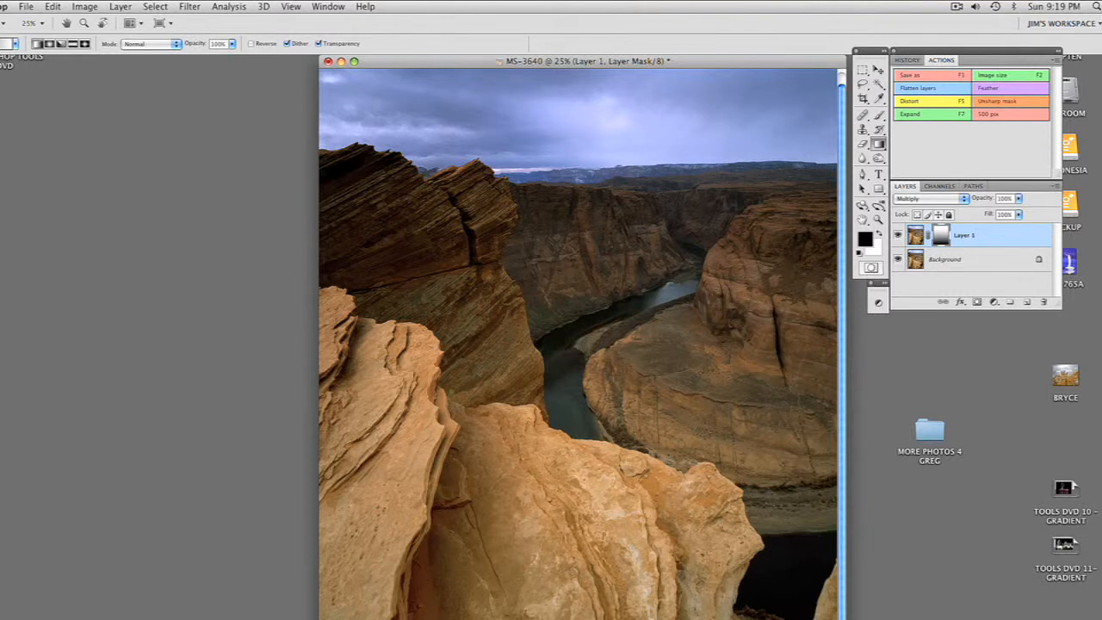
drag(573, 437, 568, 165)
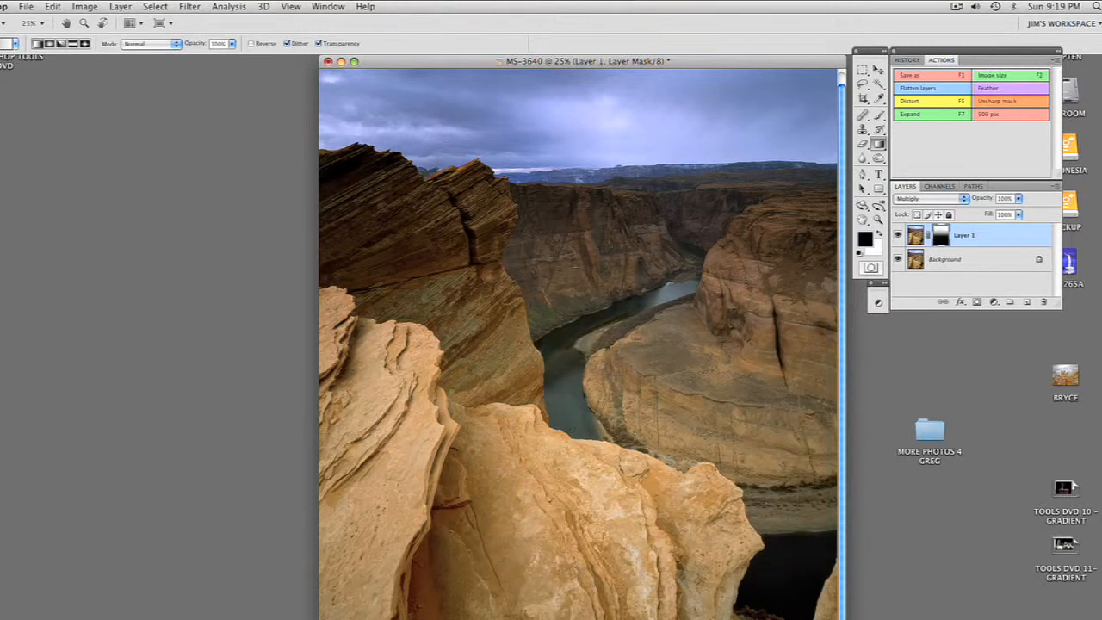
drag(574, 263, 574, 167)
drag(570, 248, 570, 177)
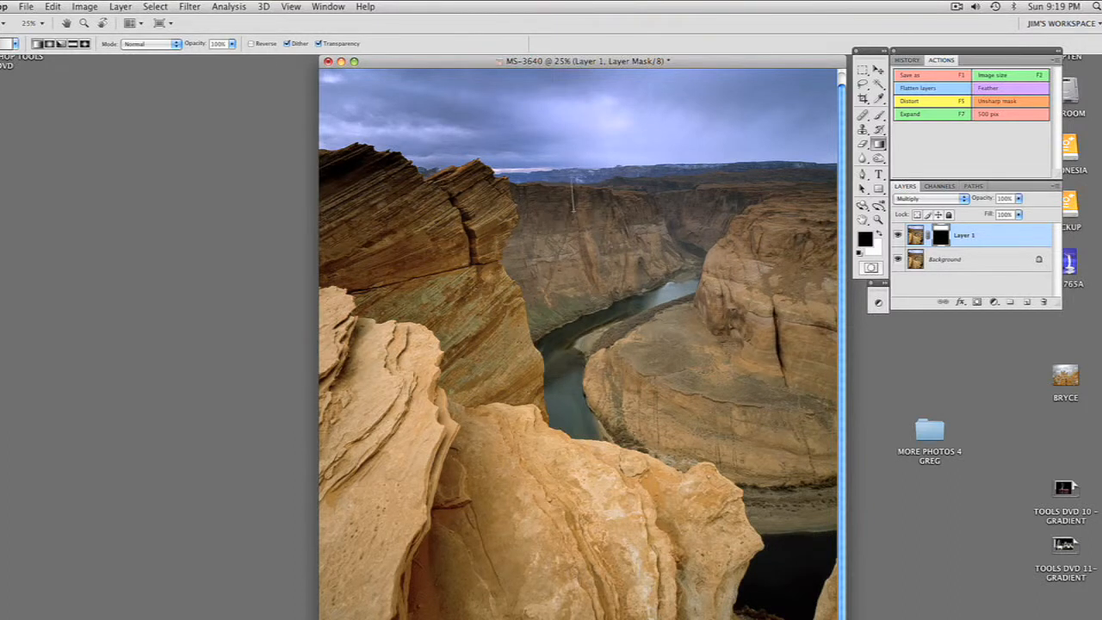
drag(574, 173, 574, 212)
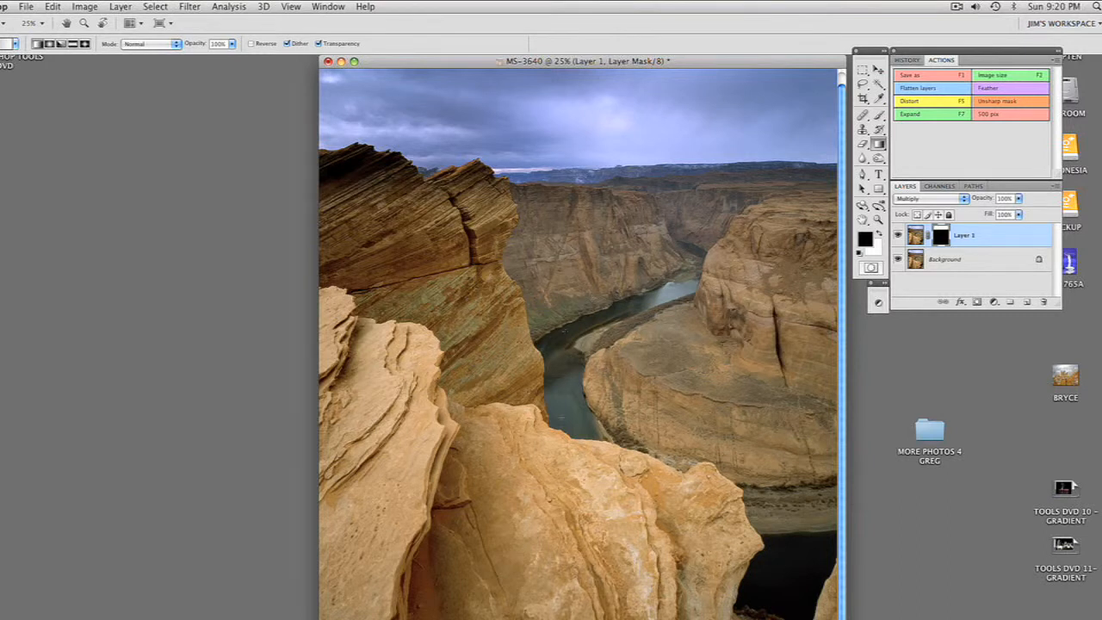
- Increase the color saturation of the canyon photo's Background layer slightly with a Hue/Saturation adjustment
click(878, 116)
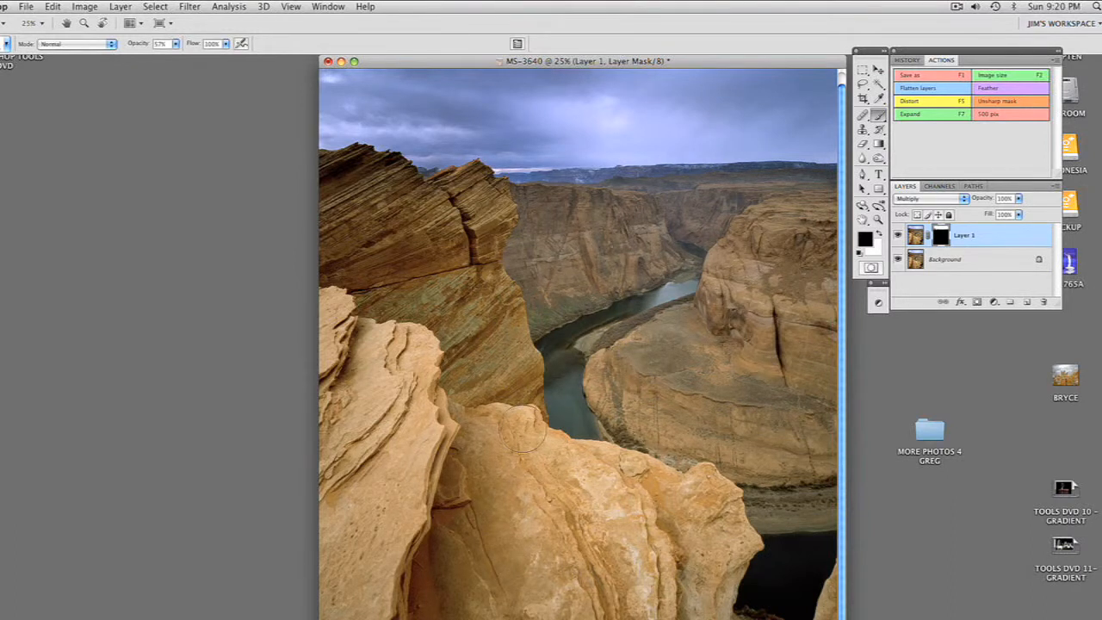
click(973, 260)
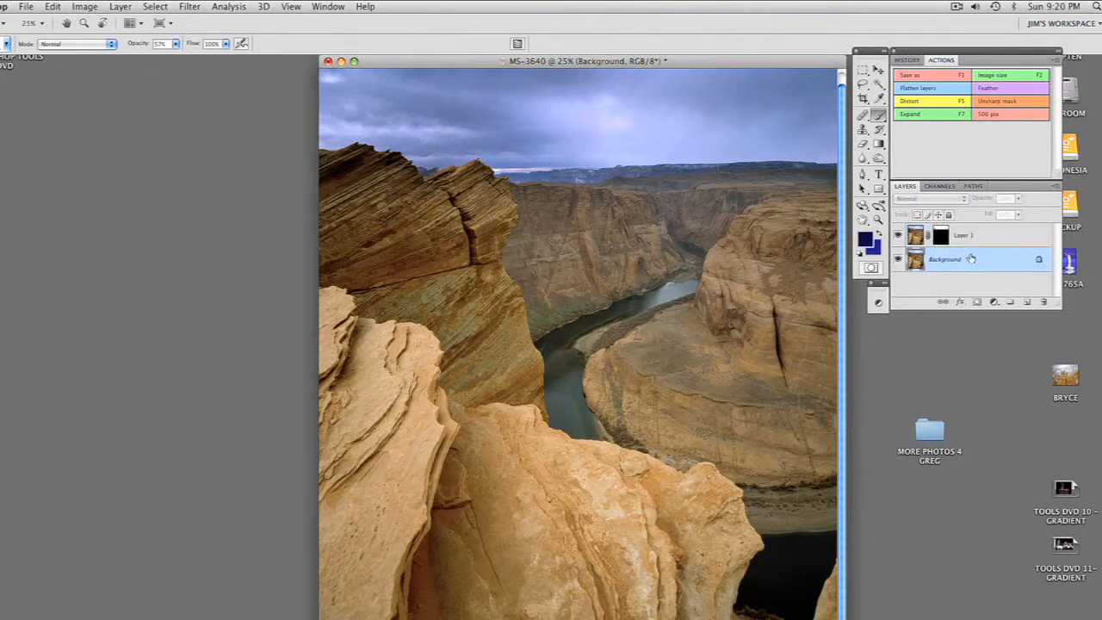
click(87, 7)
mouse_move(102, 50)
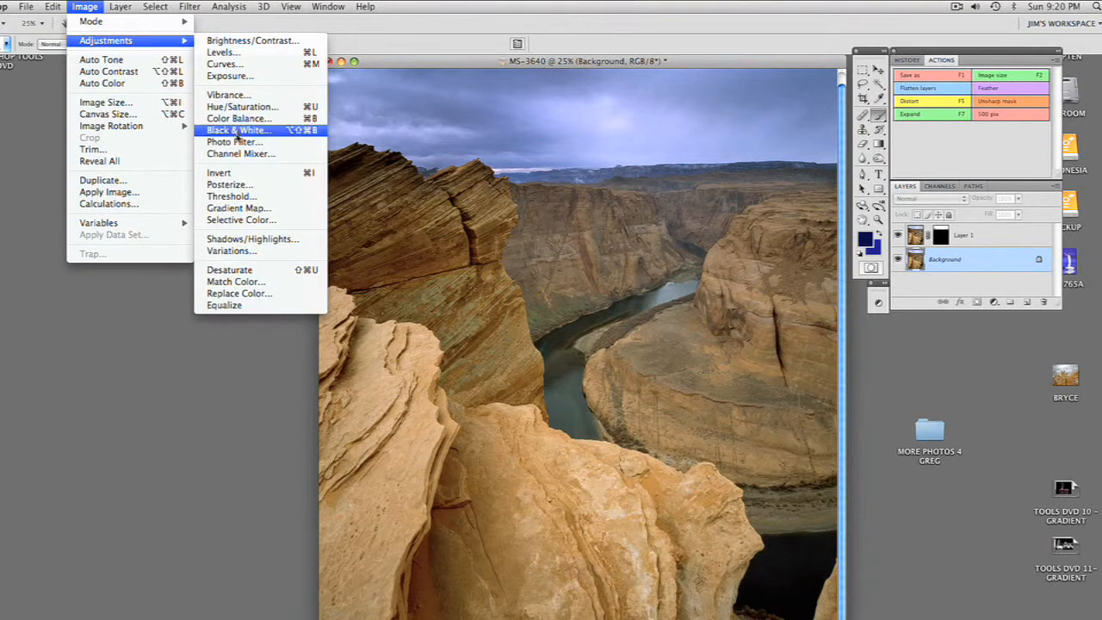
click(321, 107)
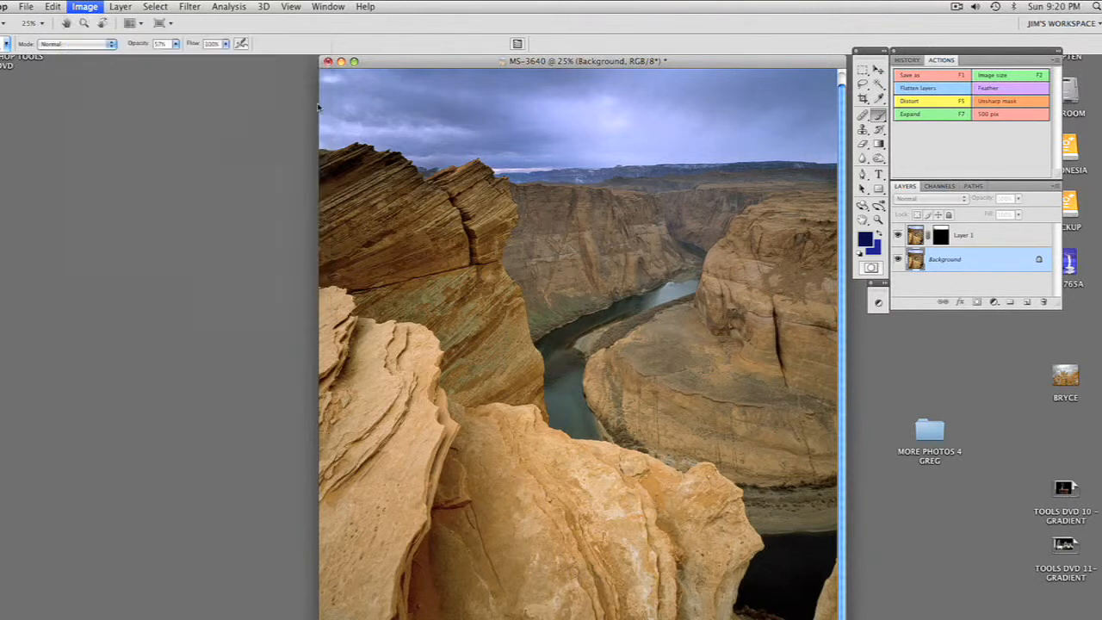
drag(805, 269, 870, 269)
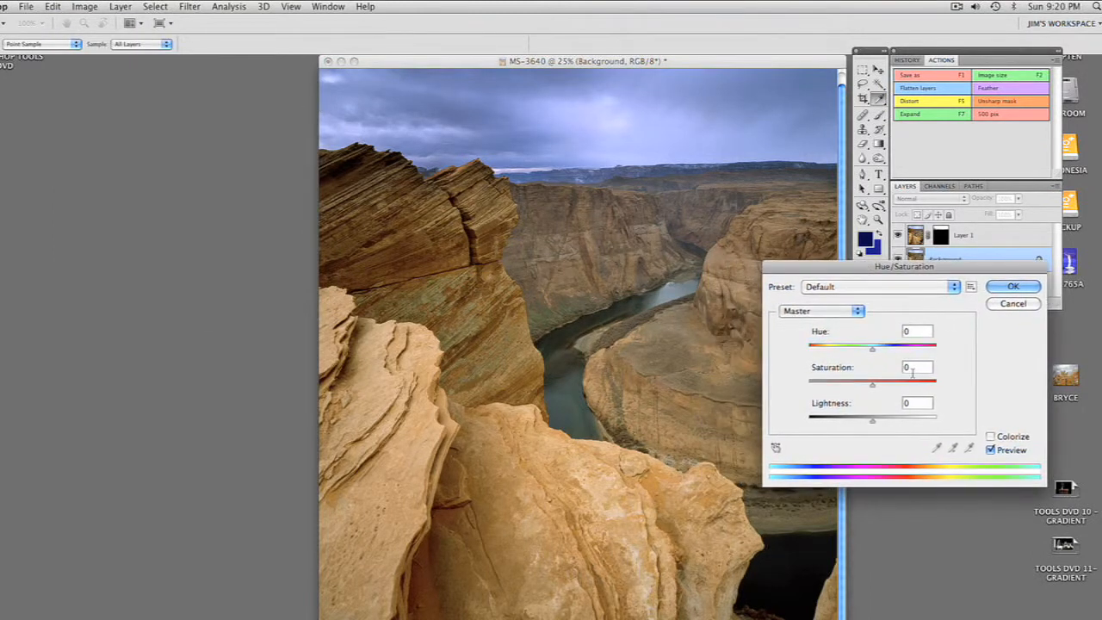
drag(874, 388, 880, 388)
click(1003, 289)
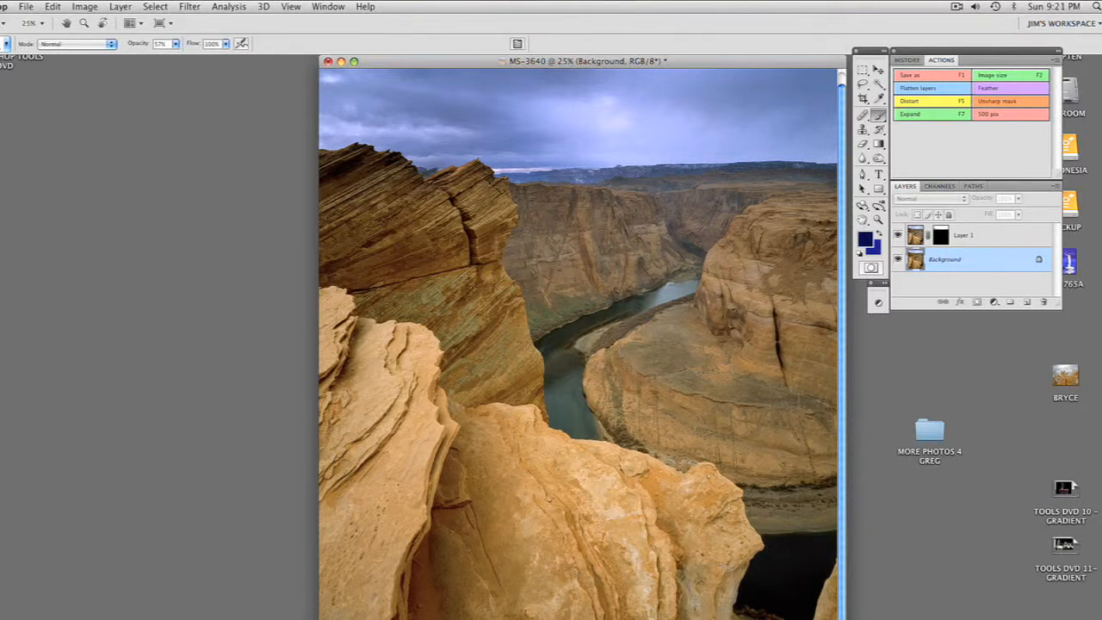
- Switch to the Burn tool with the Midtones range and 14% exposure for darkening the canyon's bright foreground rocks
click(862, 129)
click(879, 159)
click(879, 143)
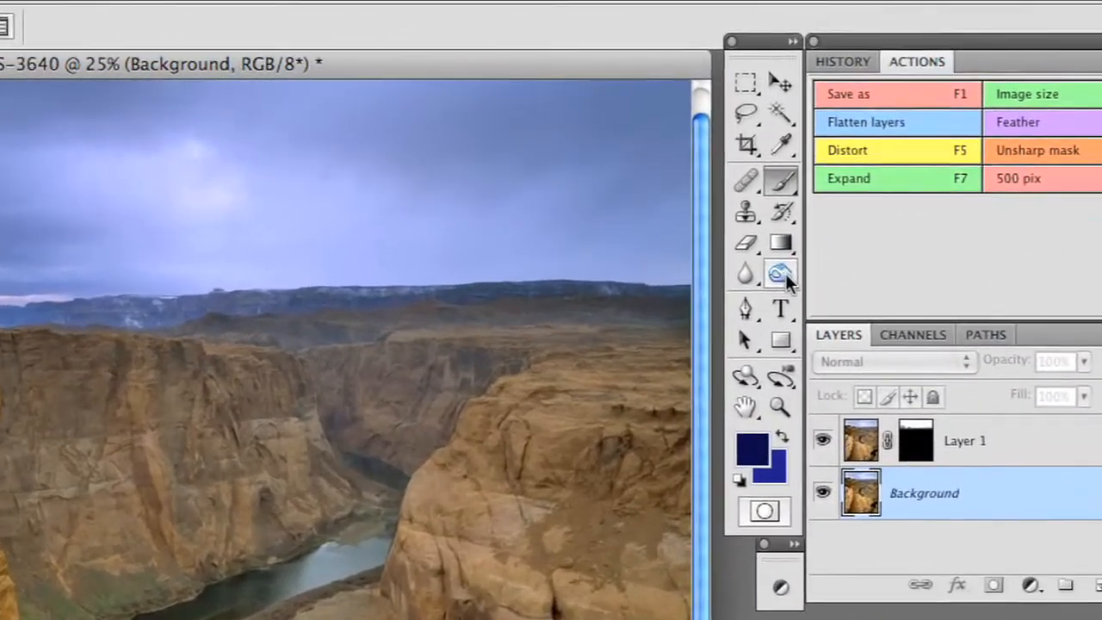
click(784, 276)
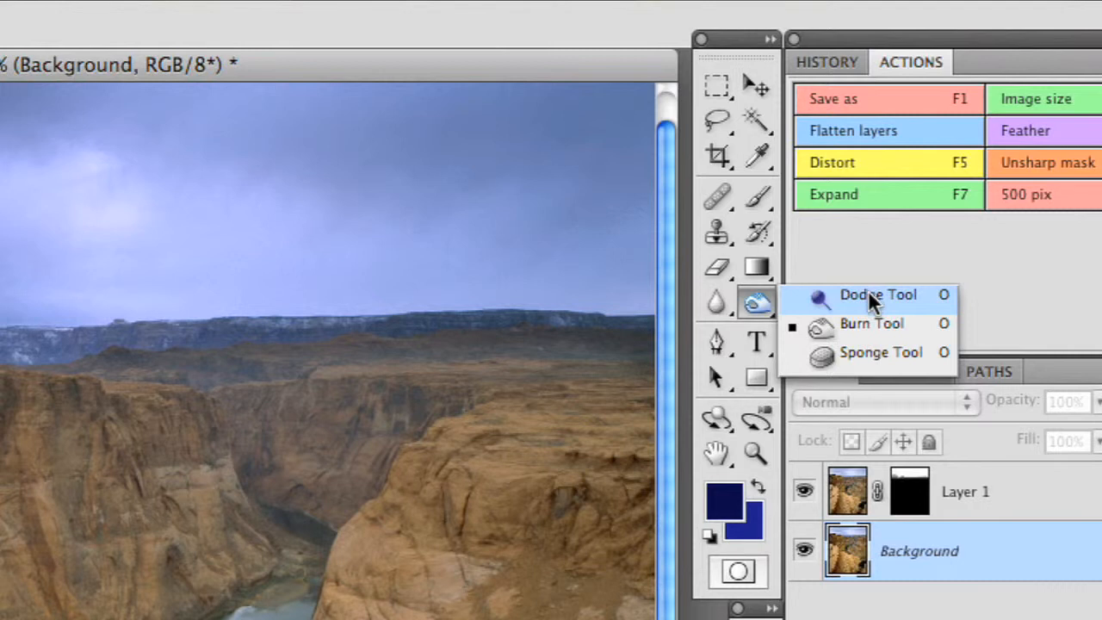
click(832, 327)
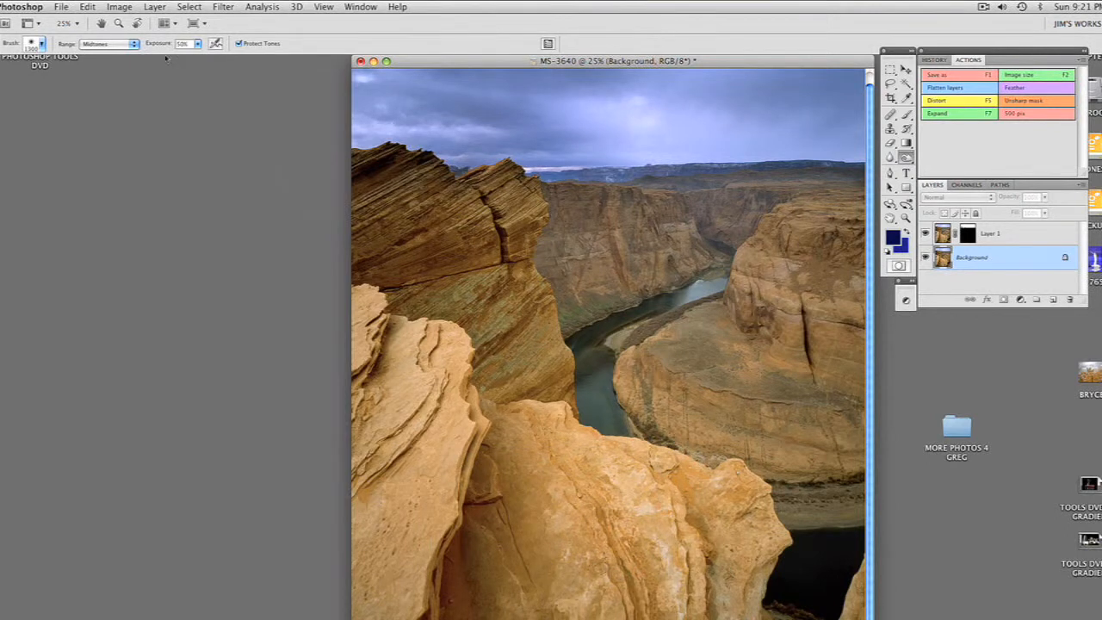
click(198, 48)
drag(198, 58, 185, 62)
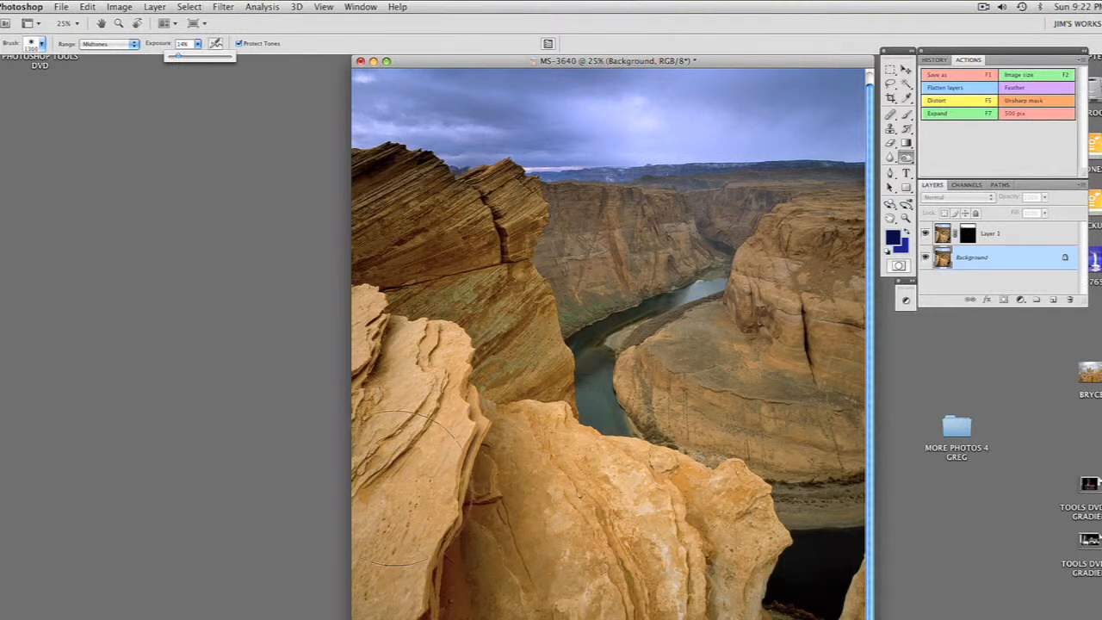
click(393, 521)
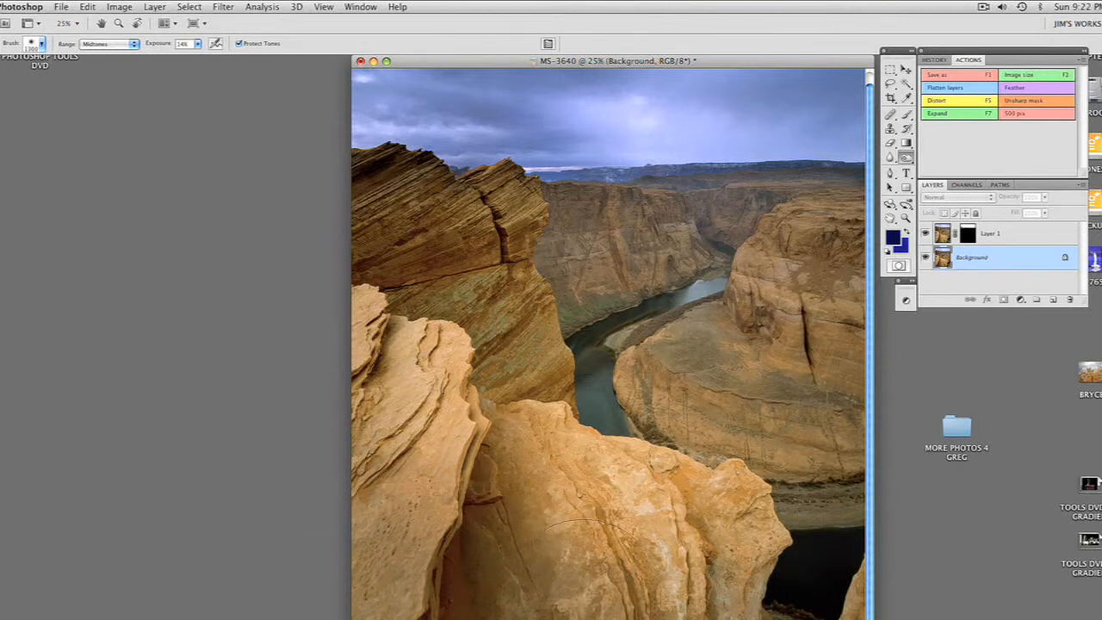
- Set the Burn tool's exposure to 27%
click(197, 44)
drag(201, 57, 207, 58)
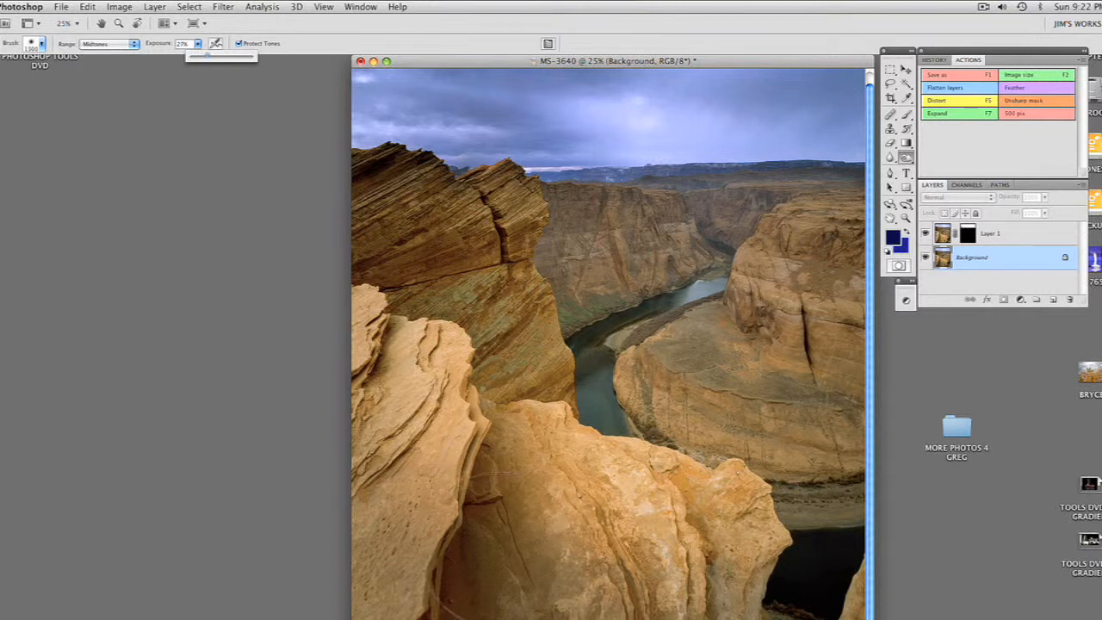
click(219, 113)
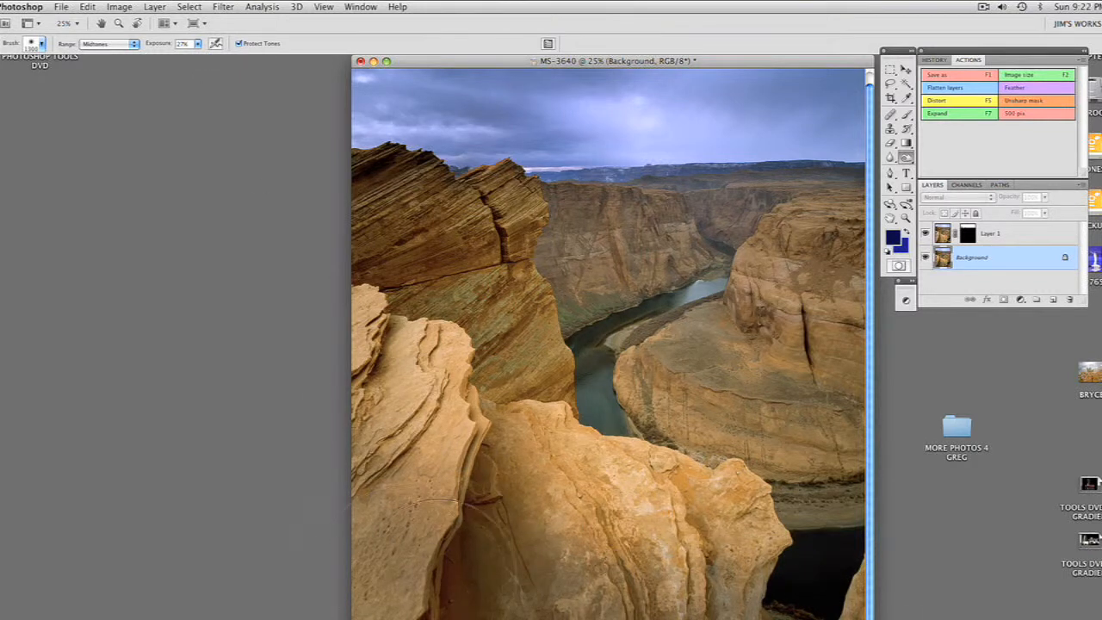
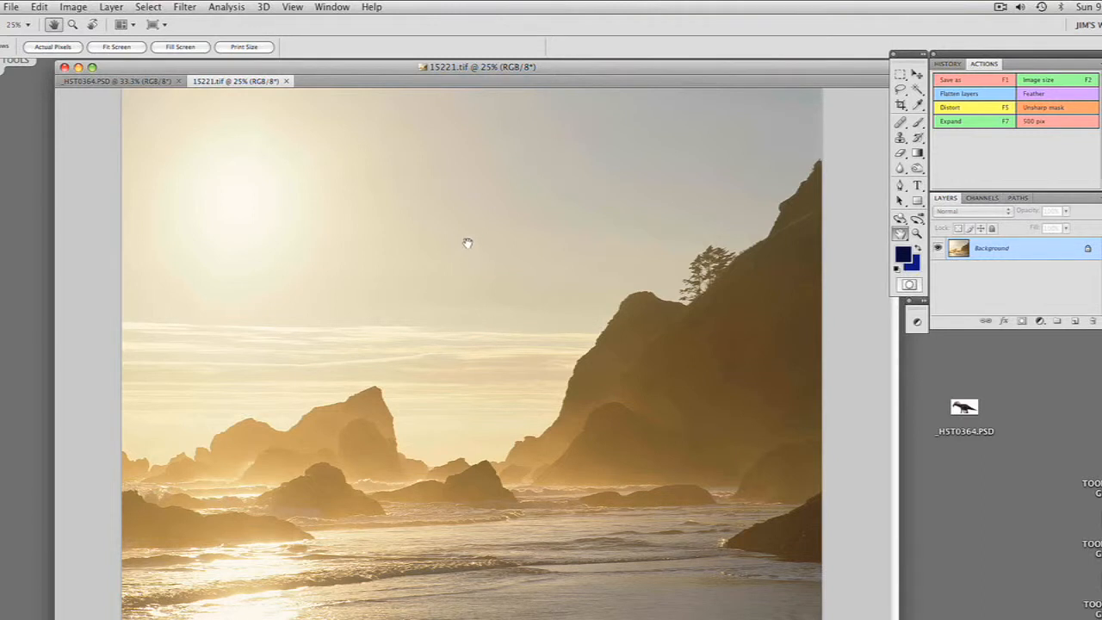
- Copy the selected dinosaur in the _HST0364.PSD document
click(159, 82)
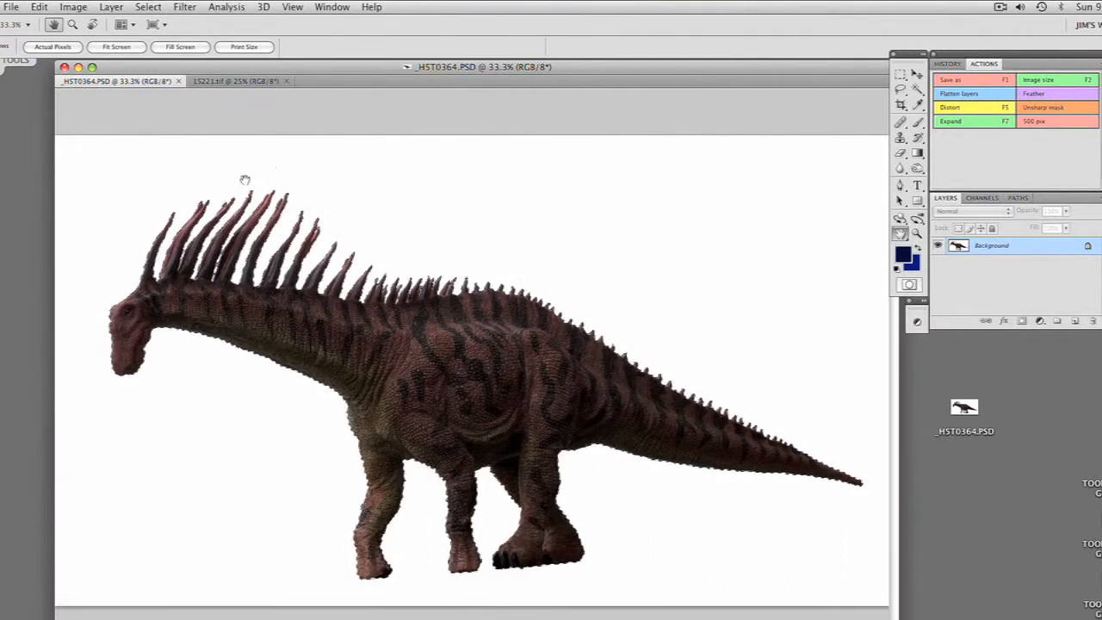
click(40, 7)
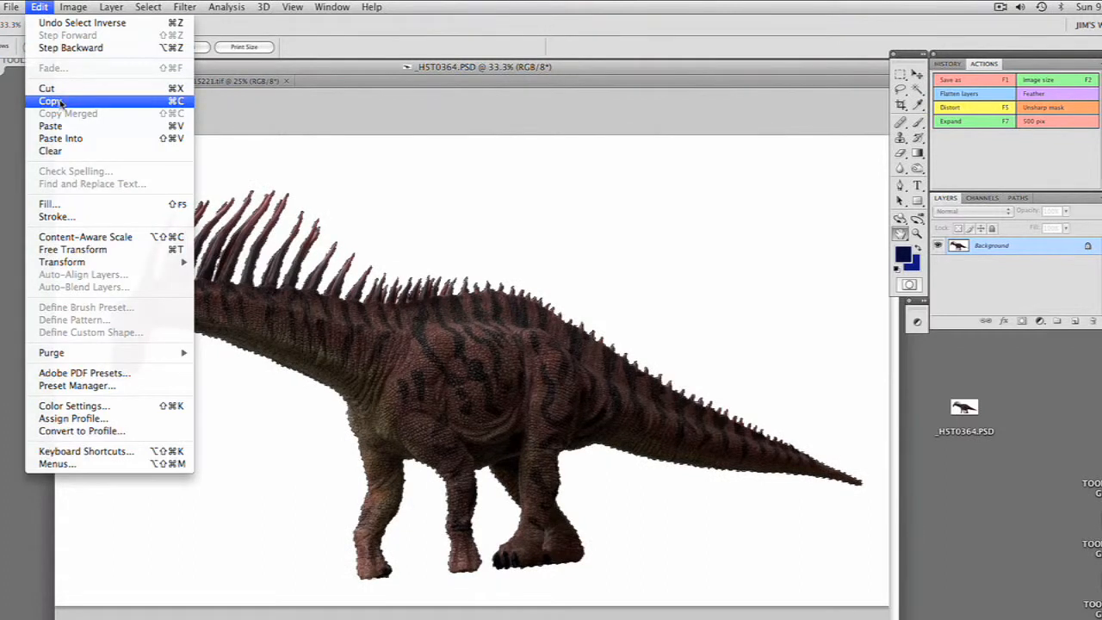
click(165, 104)
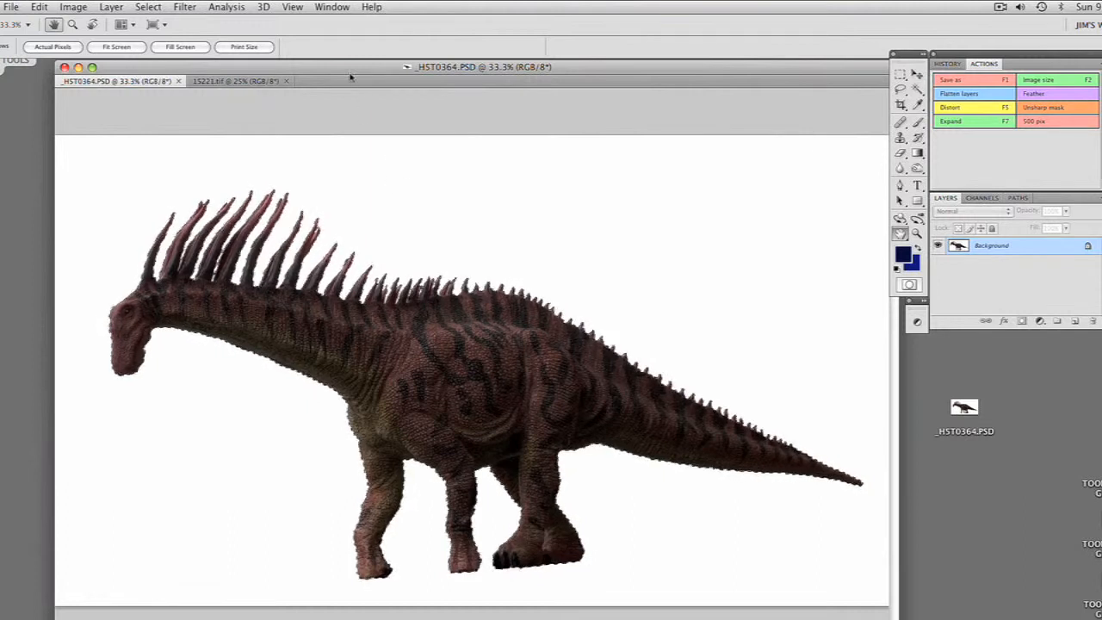
- In 15221.tif, lasso the area directly above the left slope of the pointed sea rock, tracing its edge with 0 px feather
click(271, 81)
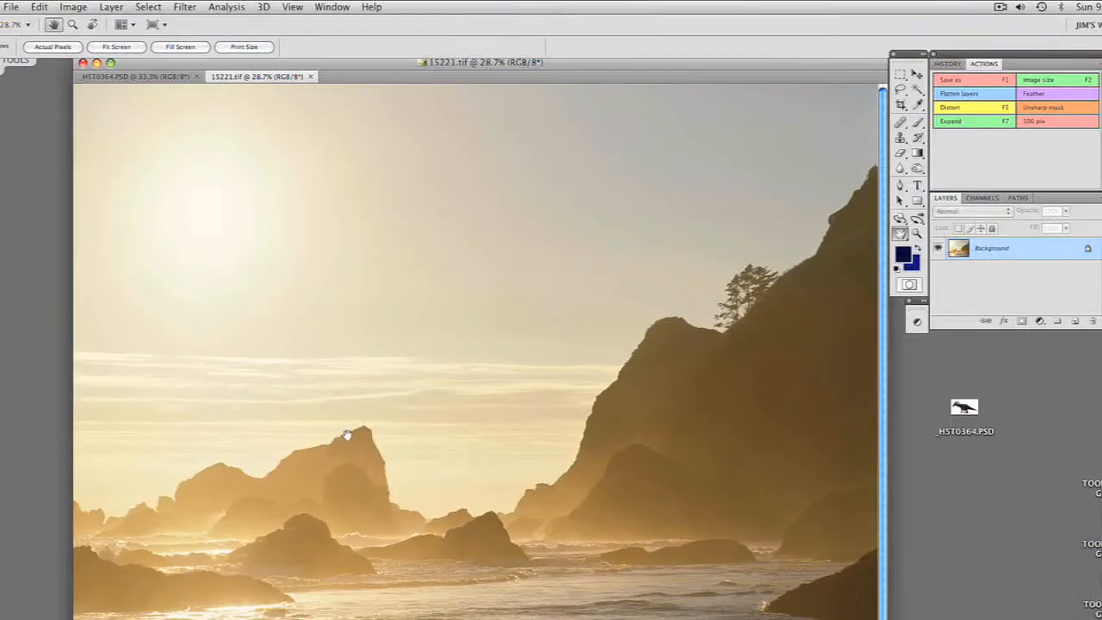
super+click(258, 545)
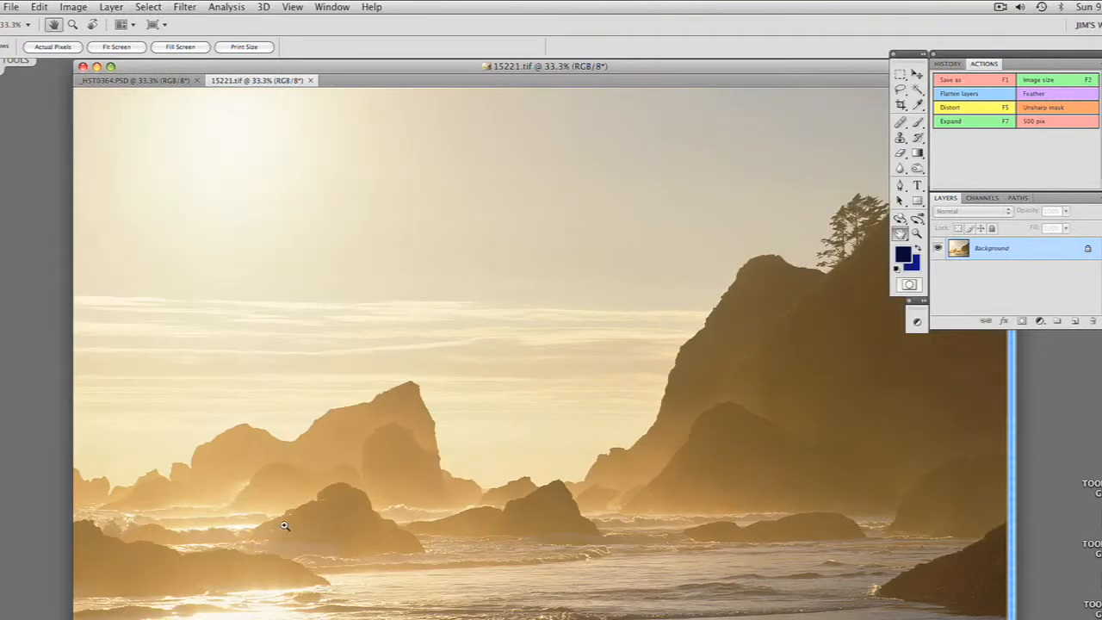
super+click(284, 526)
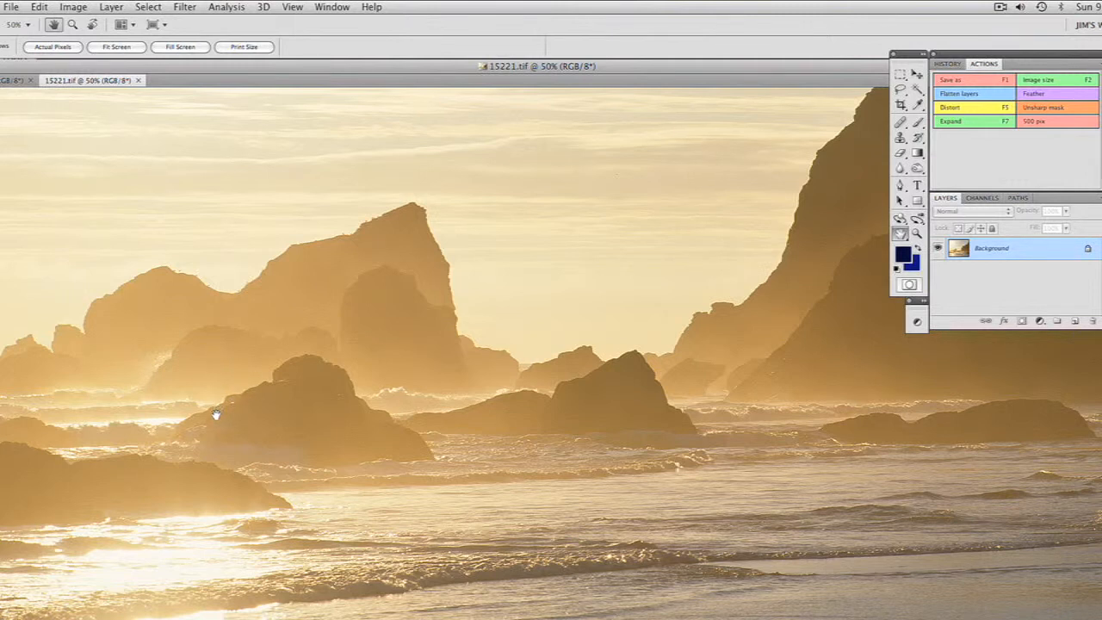
key(super+space)
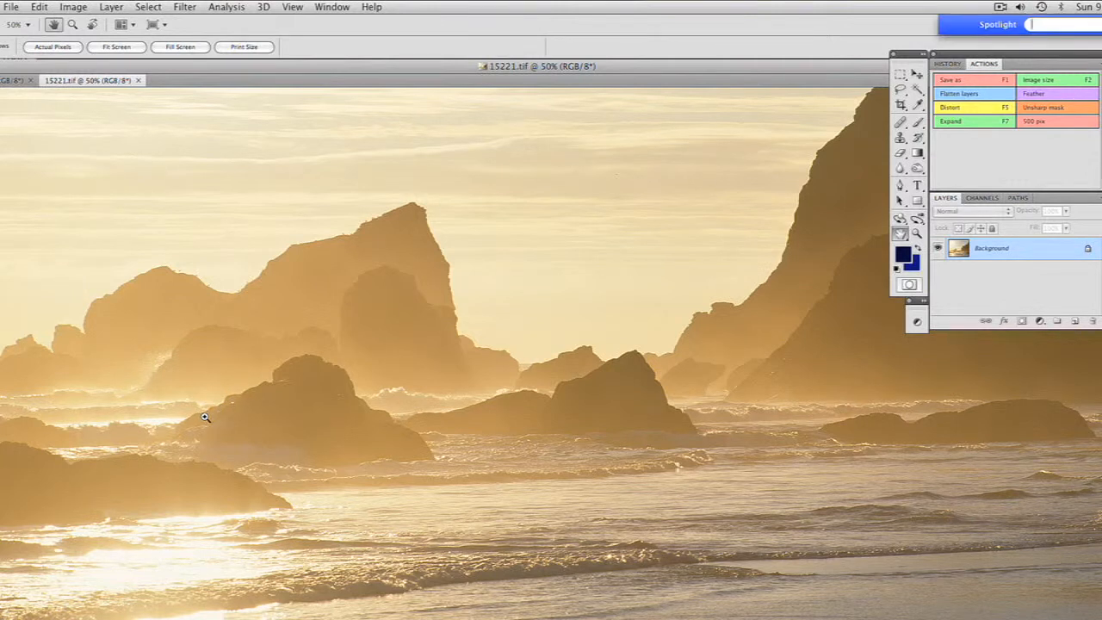
click(208, 419)
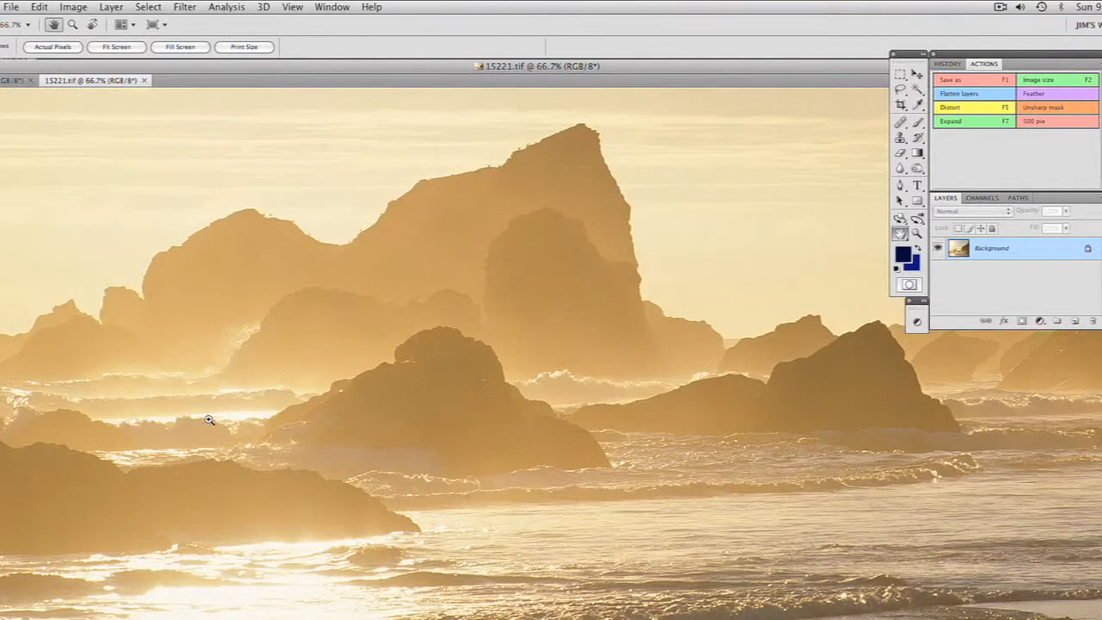
click(289, 425)
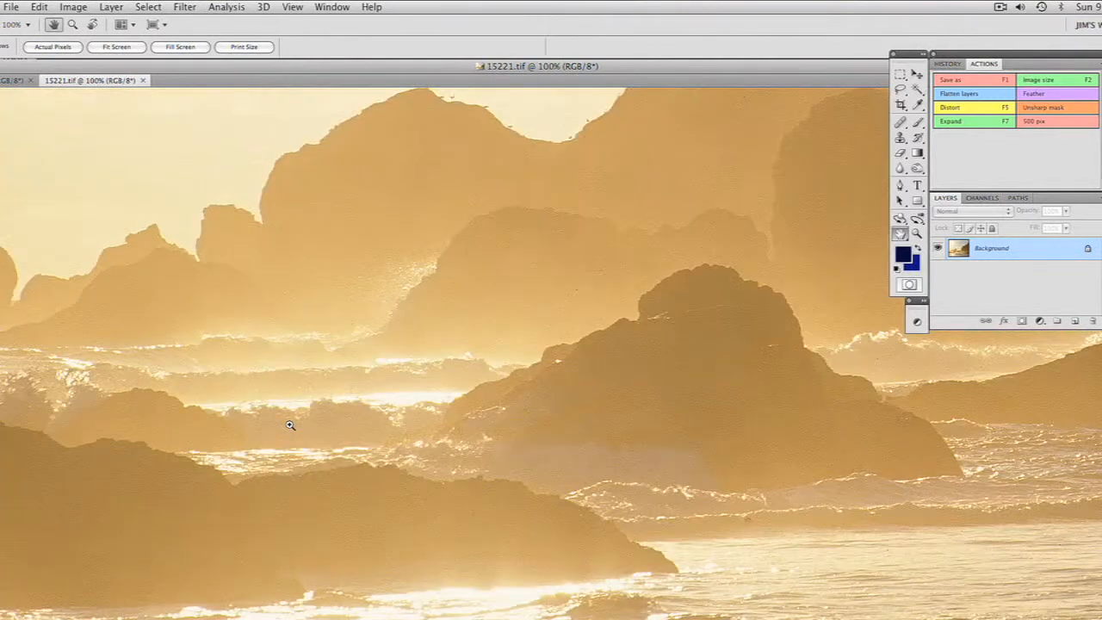
click(504, 407)
drag(546, 401, 315, 450)
drag(401, 426, 341, 439)
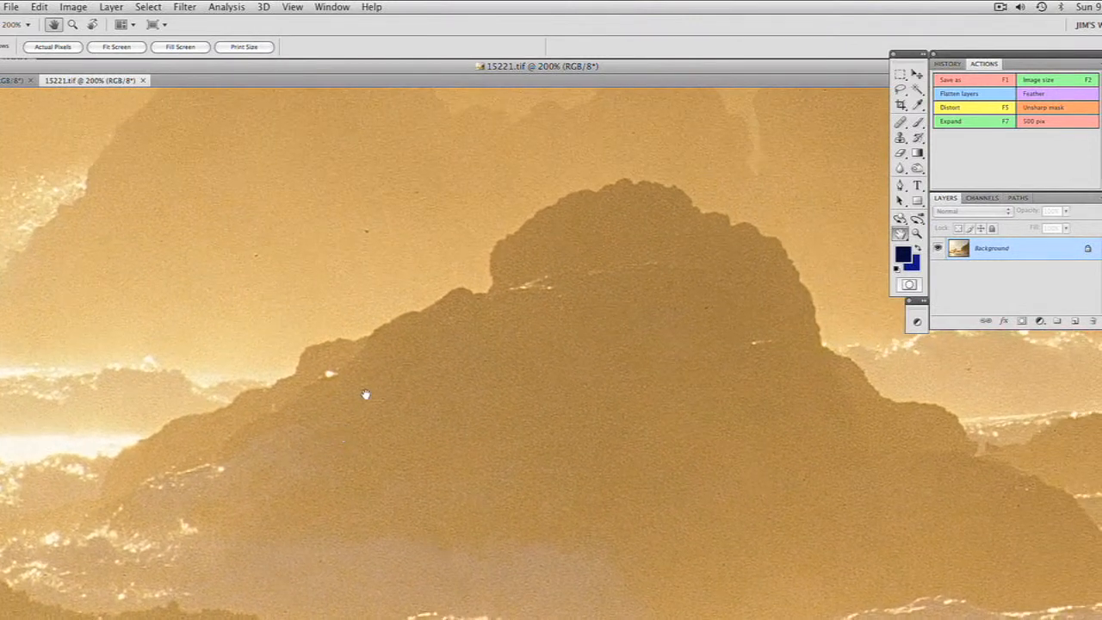
click(900, 90)
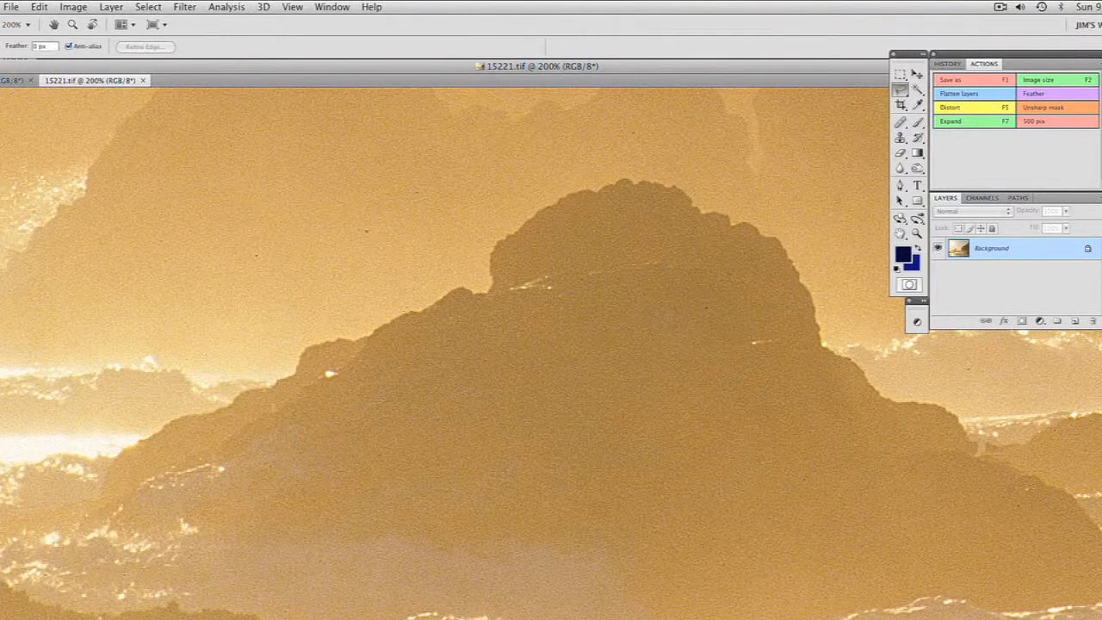
super+click(108, 479)
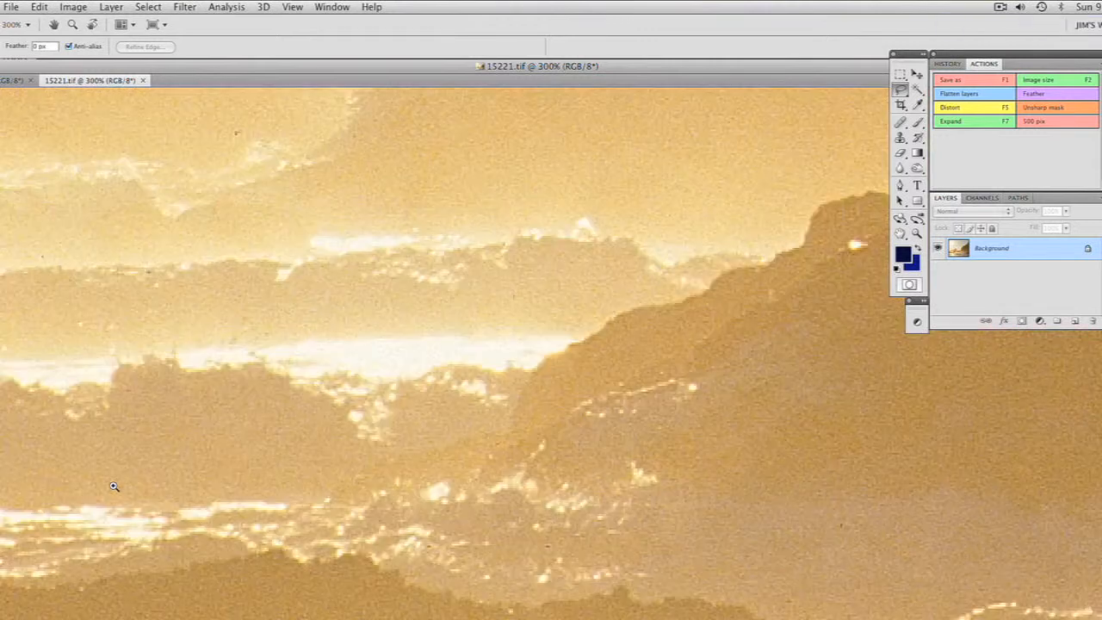
drag(108, 480, 45, 491)
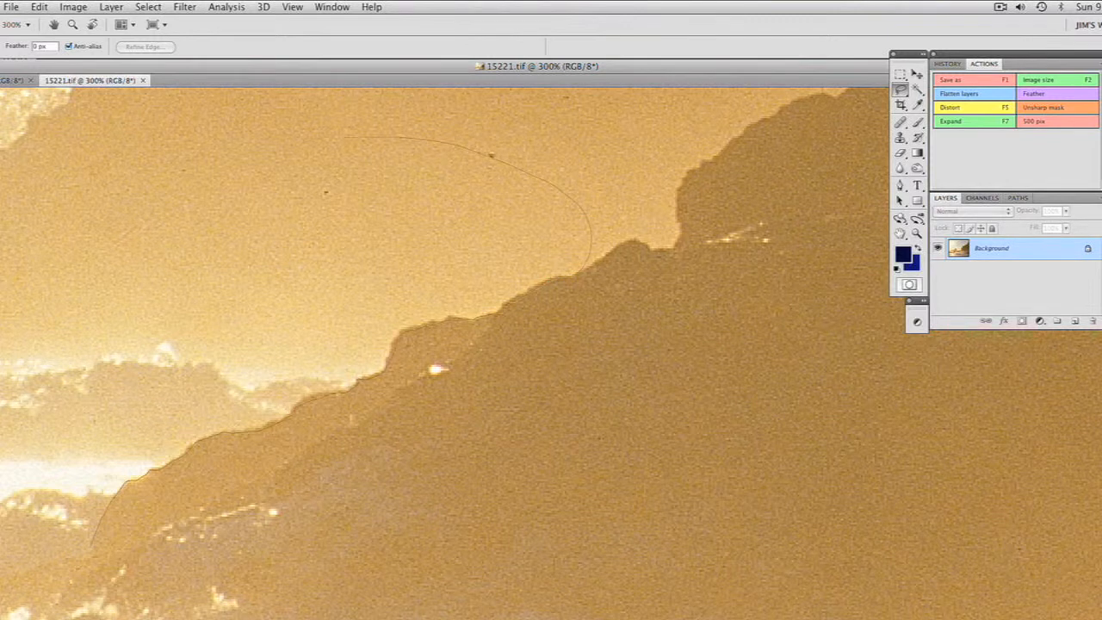
drag(84, 213, 1, 289)
drag(130, 479, 589, 255)
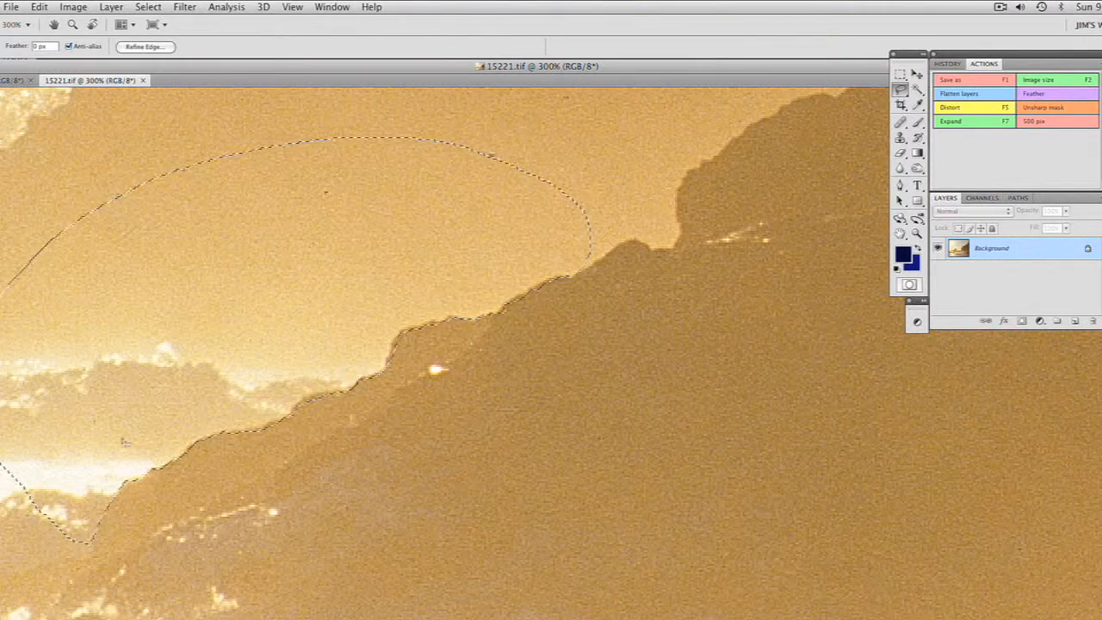
- Extend the lasso selection along the rock's rounded summit and onto its upper right slope
drag(652, 291, 209, 498)
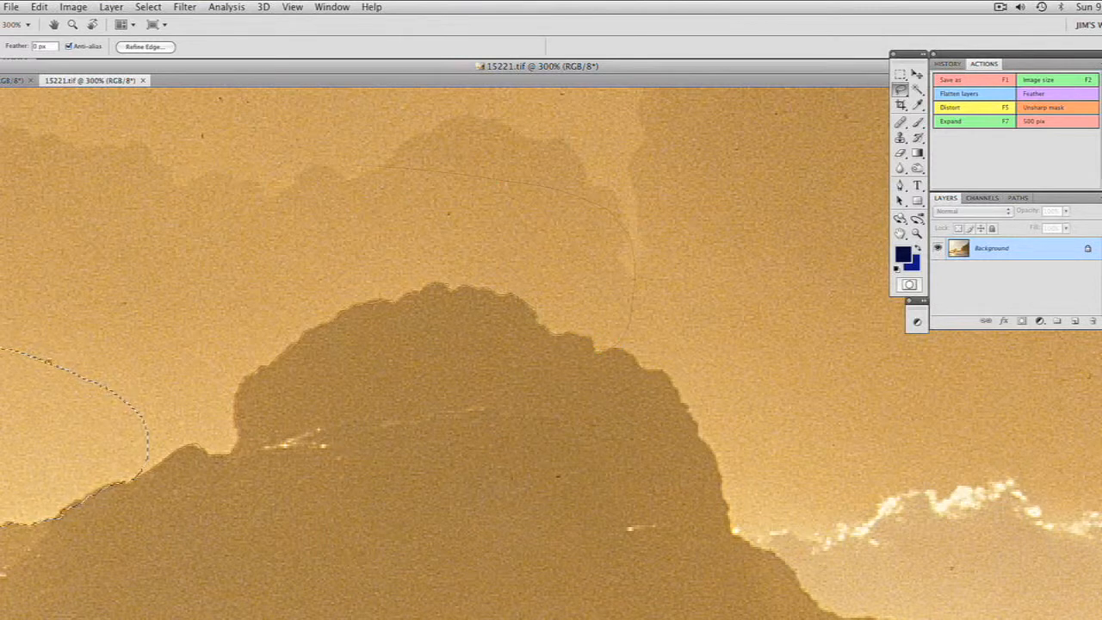
drag(2, 261, 1, 362)
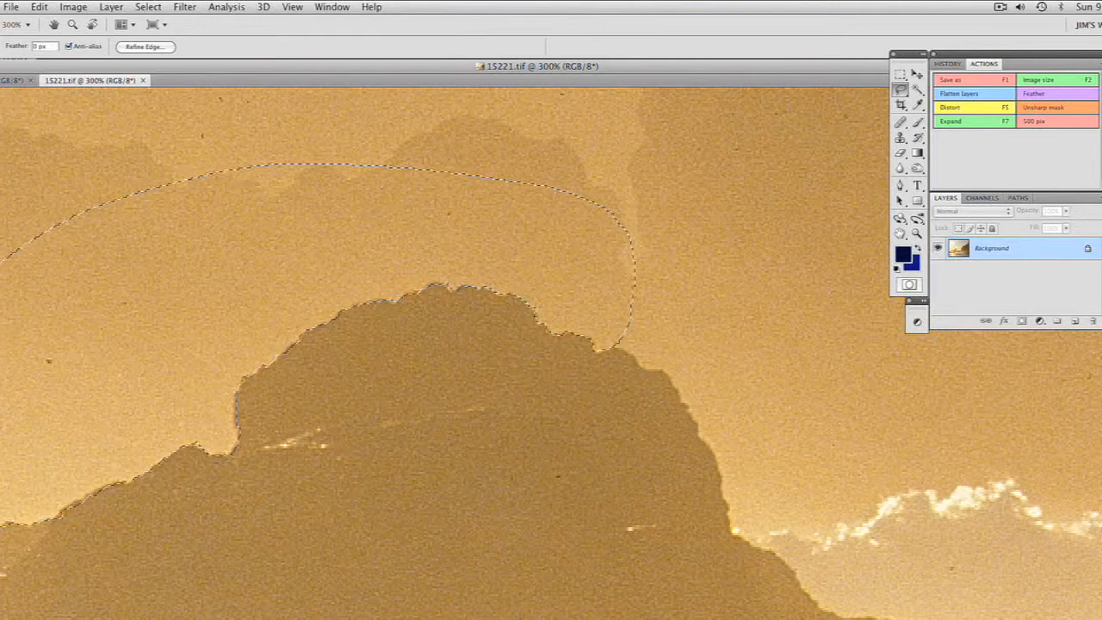
drag(798, 364, 335, 232)
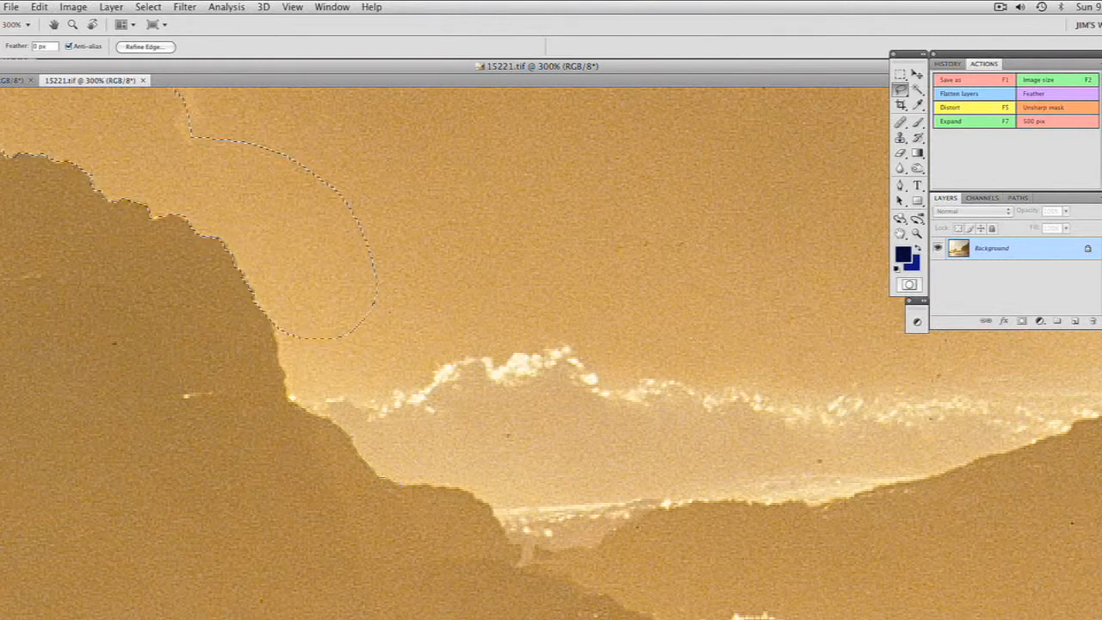
- Extend the lasso selection down the first rock's lower right slope and along the low ridge to the base of the next pointed rock
mouse_move(469, 486)
mouse_down()
mouse_move(591, 372)
mouse_move(323, 191)
mouse_up()
mouse_move(578, 422)
mouse_down()
mouse_move(288, 270)
mouse_move(178, 276)
mouse_move(467, 334)
mouse_up()
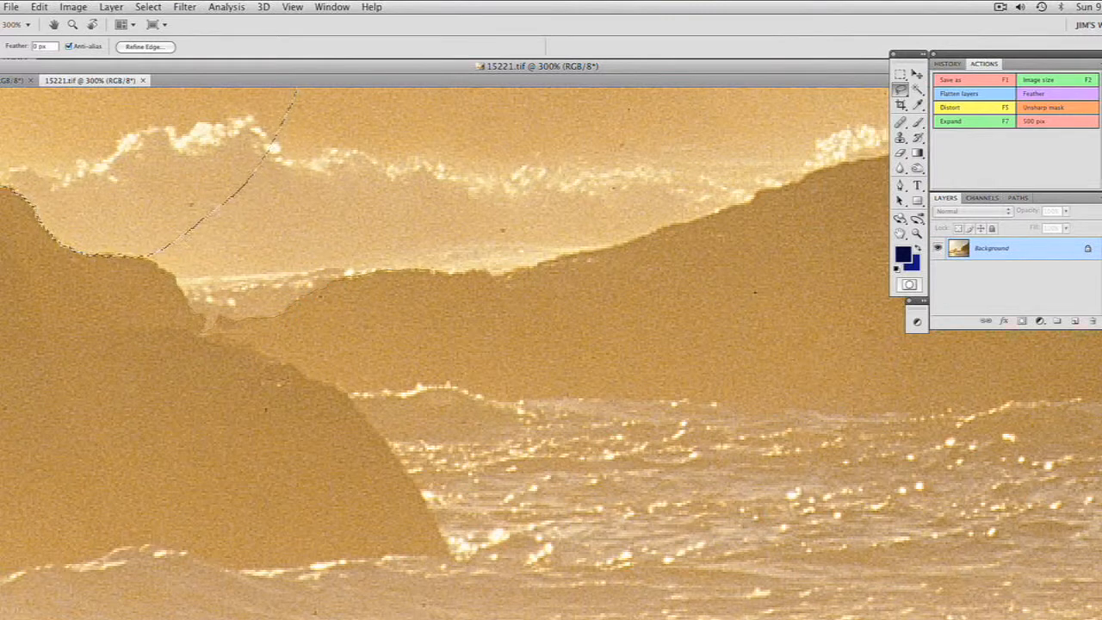
mouse_move(508, 274)
mouse_down()
mouse_move(551, 251)
mouse_move(482, 138)
mouse_move(280, 131)
mouse_up()
mouse_move(732, 205)
mouse_down()
mouse_move(808, 173)
mouse_move(659, 129)
mouse_up()
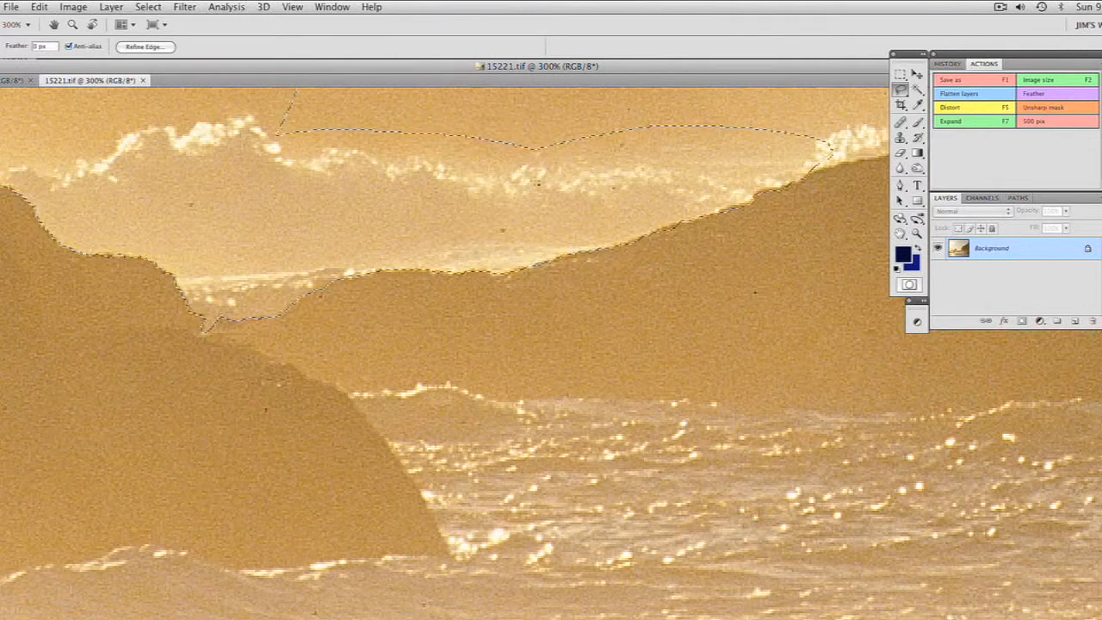
mouse_move(664, 305)
mouse_down()
mouse_move(133, 364)
mouse_move(50, 435)
mouse_up()
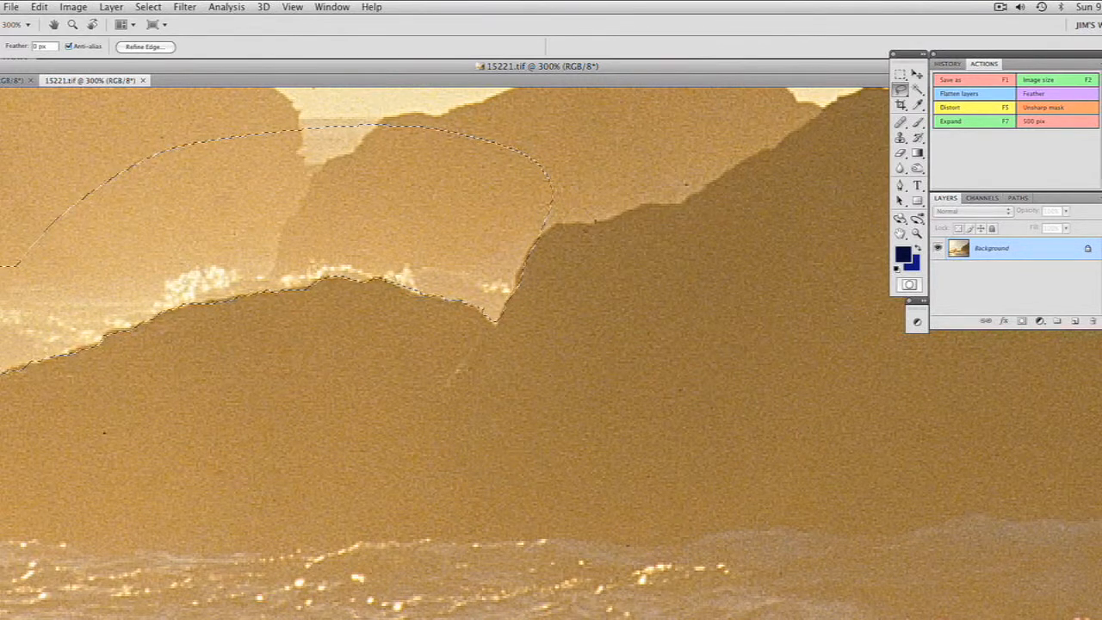
key(super+z)
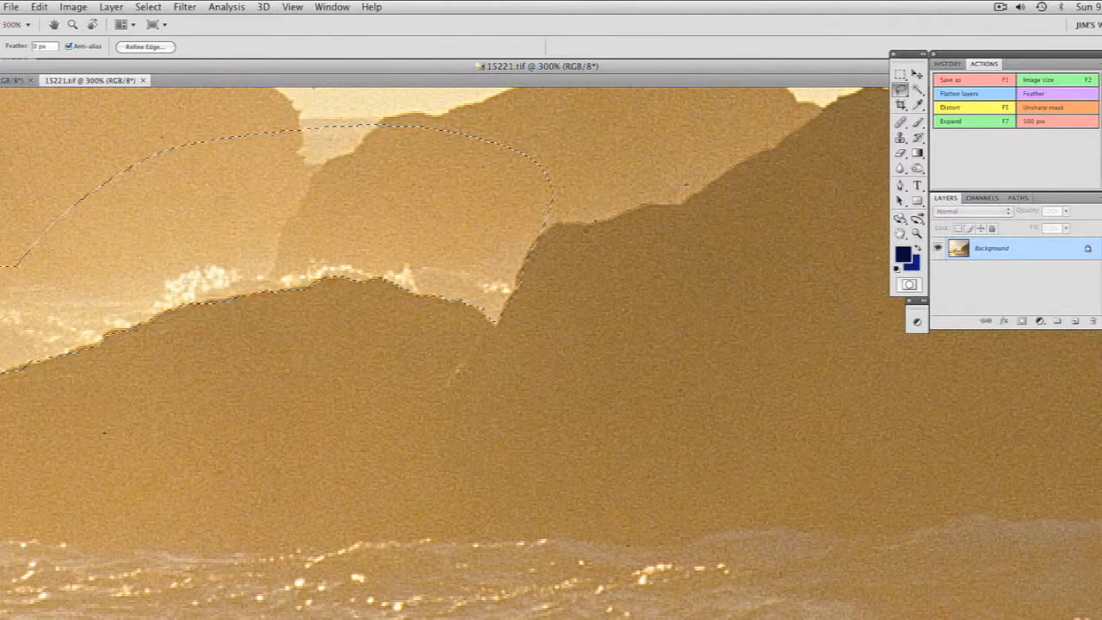
- Extend the lasso selection up the second pointed rock's left slope, over its peak and down its right slope
drag(482, 142, 421, 159)
mouse_move(758, 248)
mouse_down()
mouse_move(413, 345)
mouse_move(181, 364)
mouse_up()
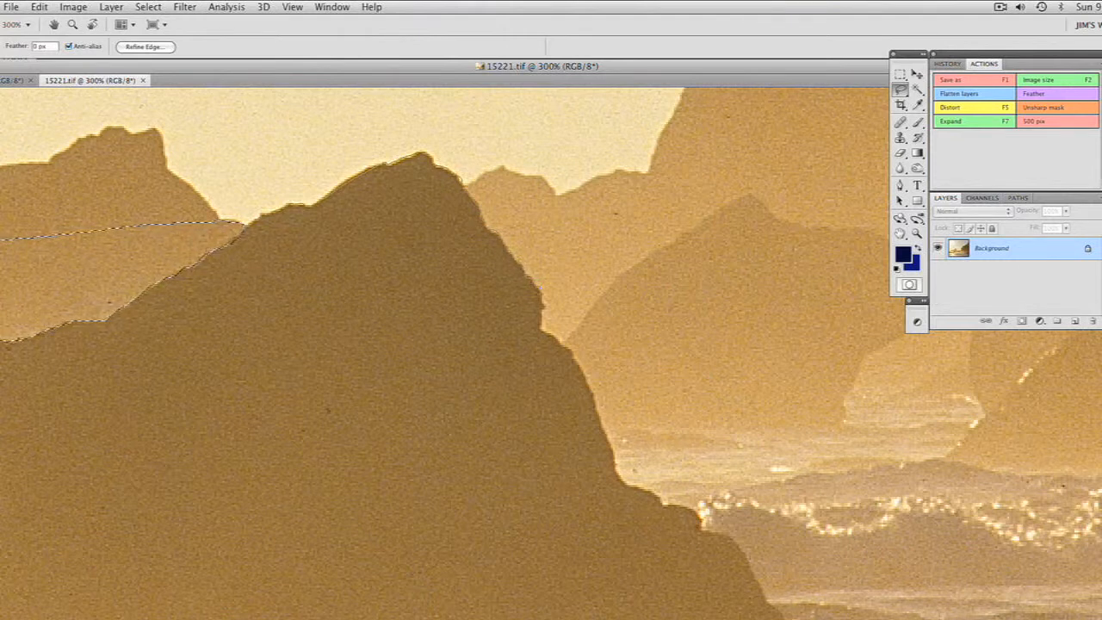
mouse_move(542, 330)
mouse_down()
mouse_move(642, 161)
mouse_move(409, 112)
mouse_move(168, 162)
mouse_up()
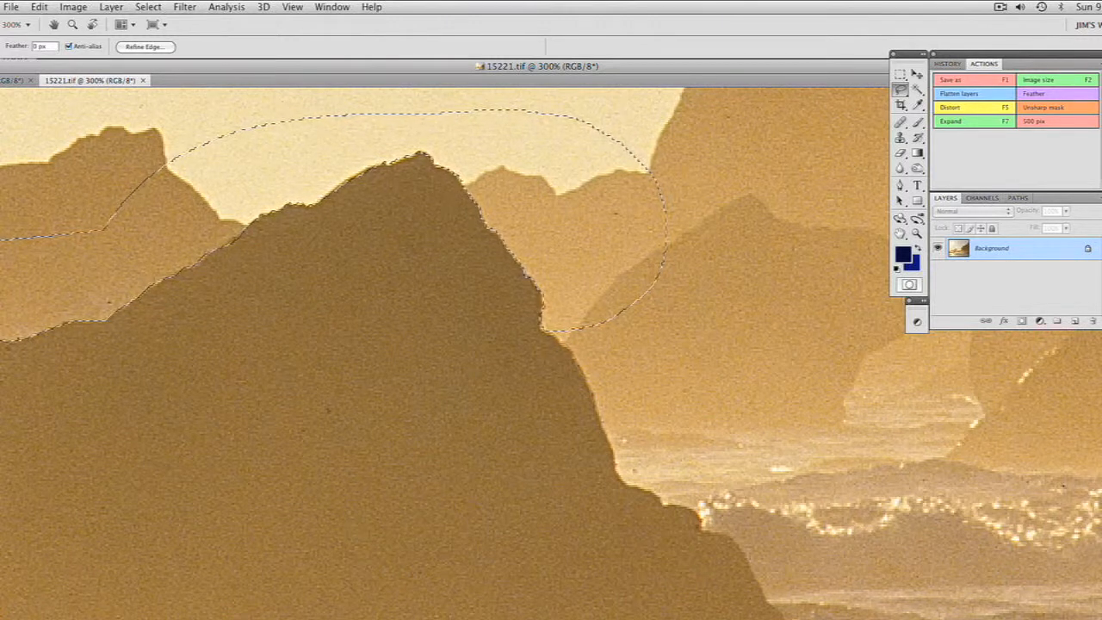
mouse_move(597, 405)
mouse_down()
mouse_move(619, 478)
mouse_move(649, 488)
mouse_move(759, 429)
mouse_move(672, 231)
mouse_up()
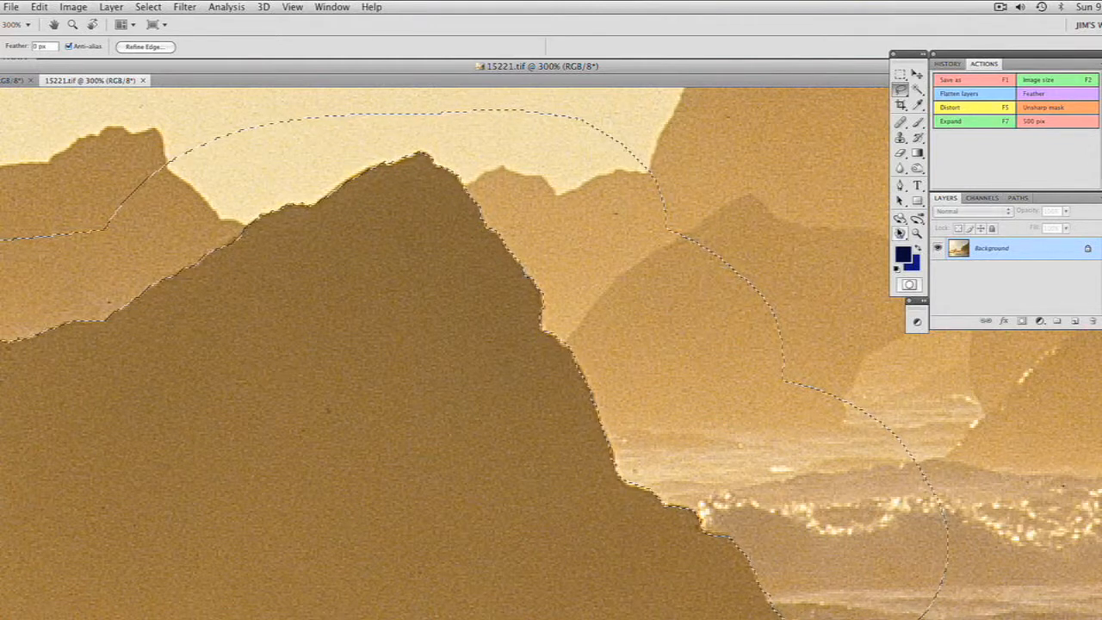
- Fit the whole image in view and add the distant rocks and the sky above both traced rocks to the lasso selection
double_click(901, 233)
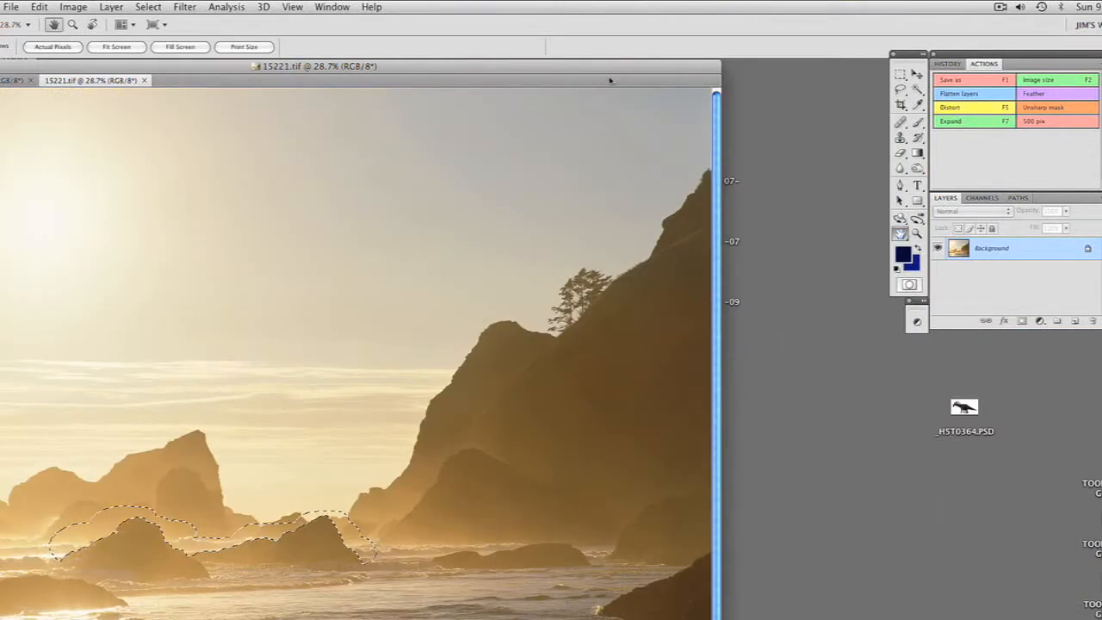
drag(639, 66, 796, 56)
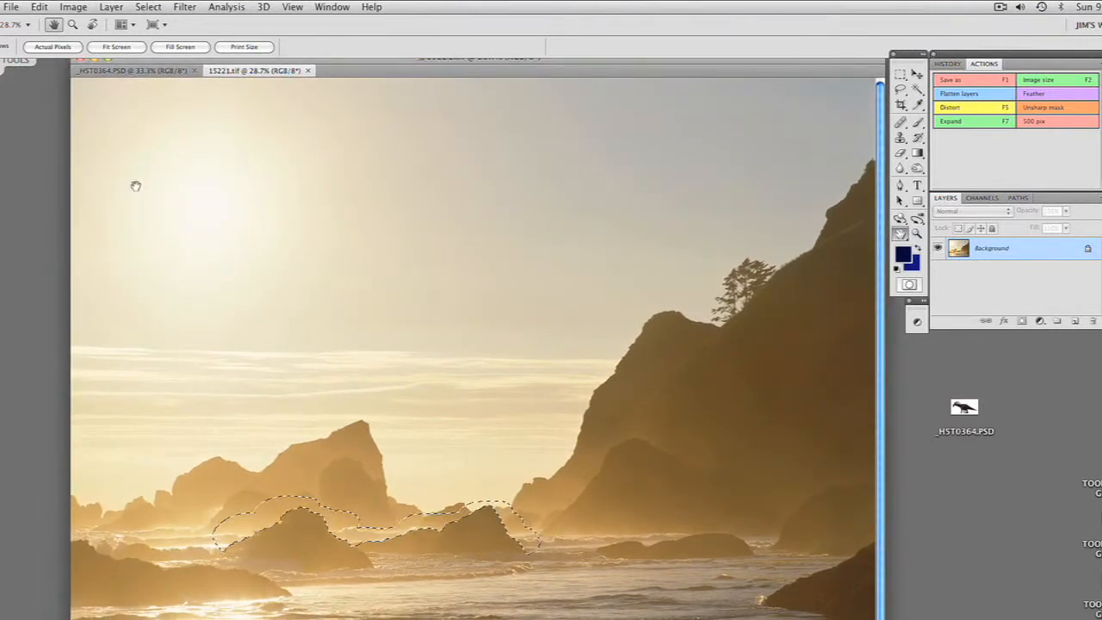
click(901, 89)
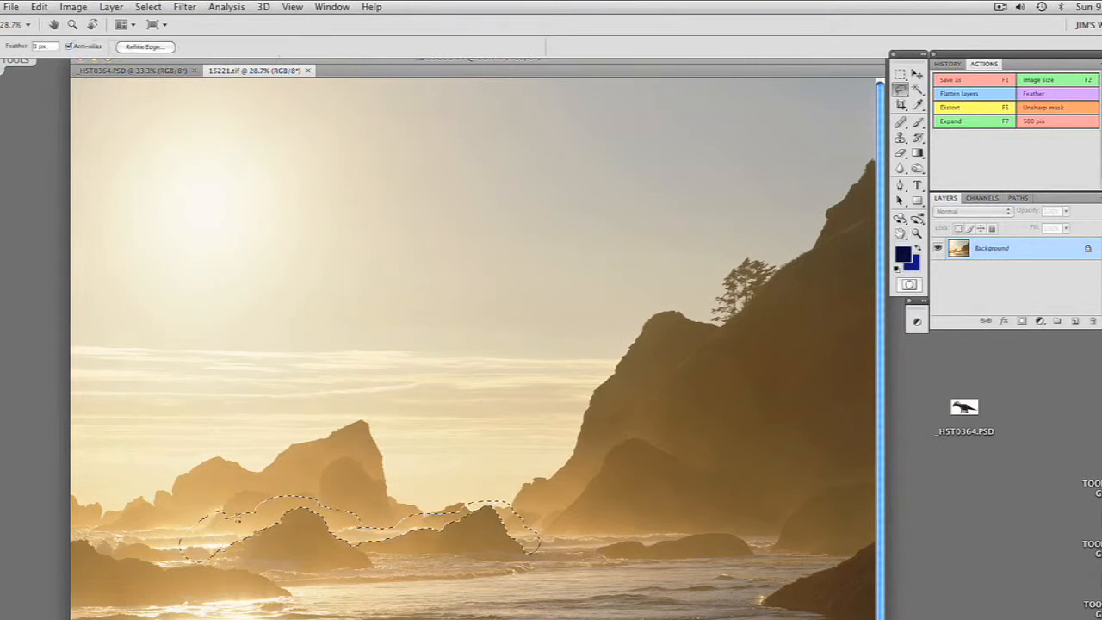
mouse_move(200, 487)
mouse_down()
mouse_move(288, 366)
mouse_move(372, 428)
mouse_up()
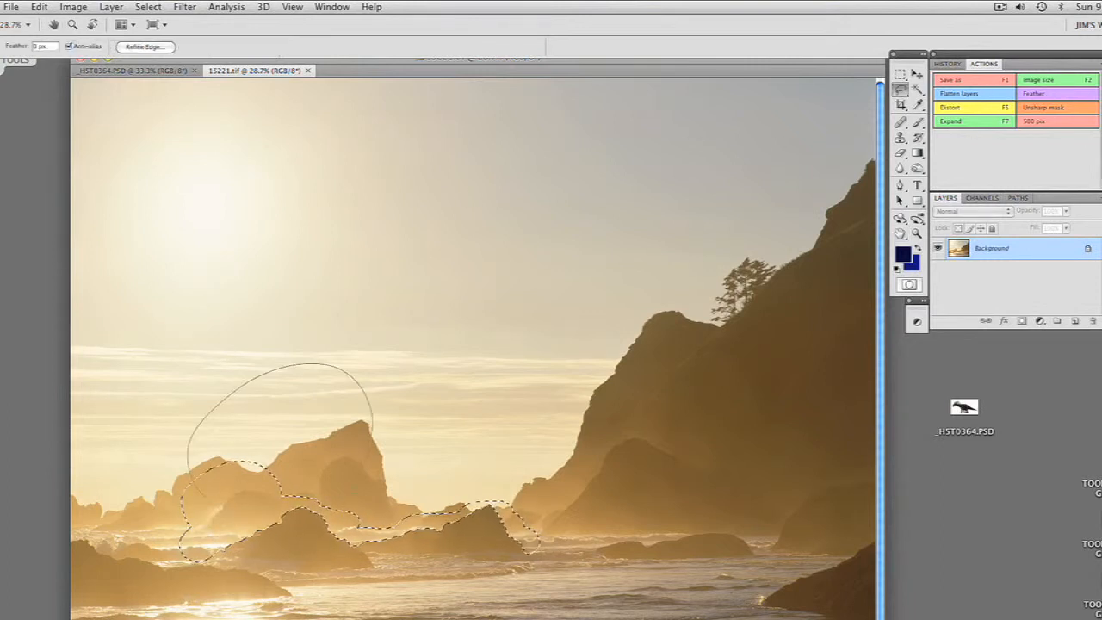
drag(342, 508, 341, 509)
mouse_move(231, 450)
mouse_down()
mouse_move(182, 347)
mouse_move(433, 235)
mouse_move(516, 381)
mouse_move(431, 499)
mouse_up()
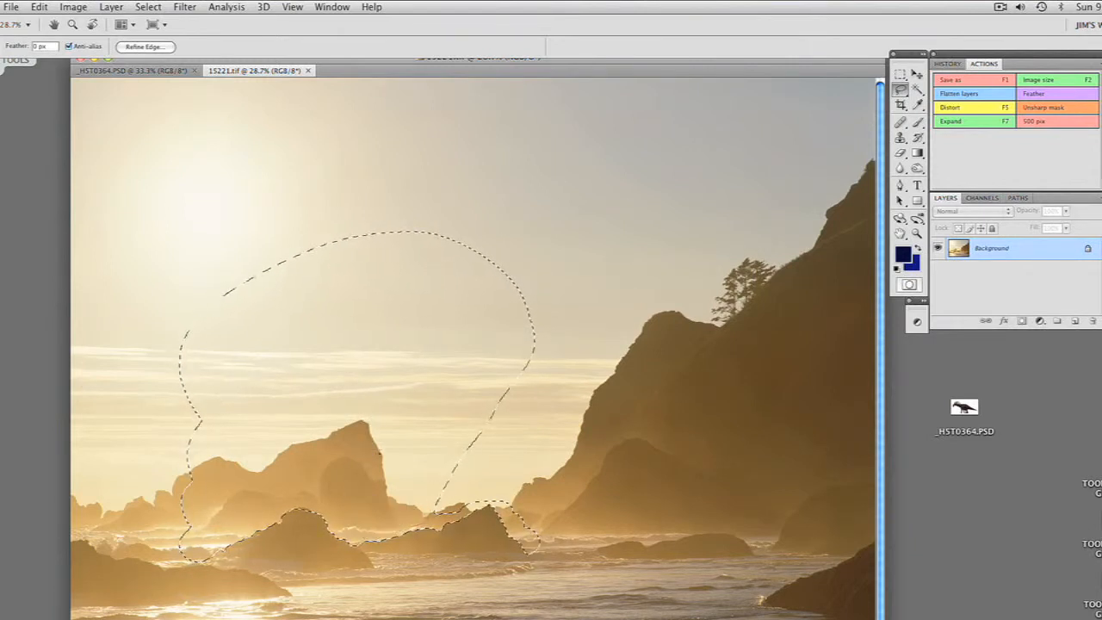
mouse_move(470, 513)
mouse_down()
mouse_move(392, 345)
mouse_move(408, 388)
mouse_up()
drag(477, 499, 555, 415)
- Add most of the sky and the upper headland to the selection with a large rectangular marquee
key(m)
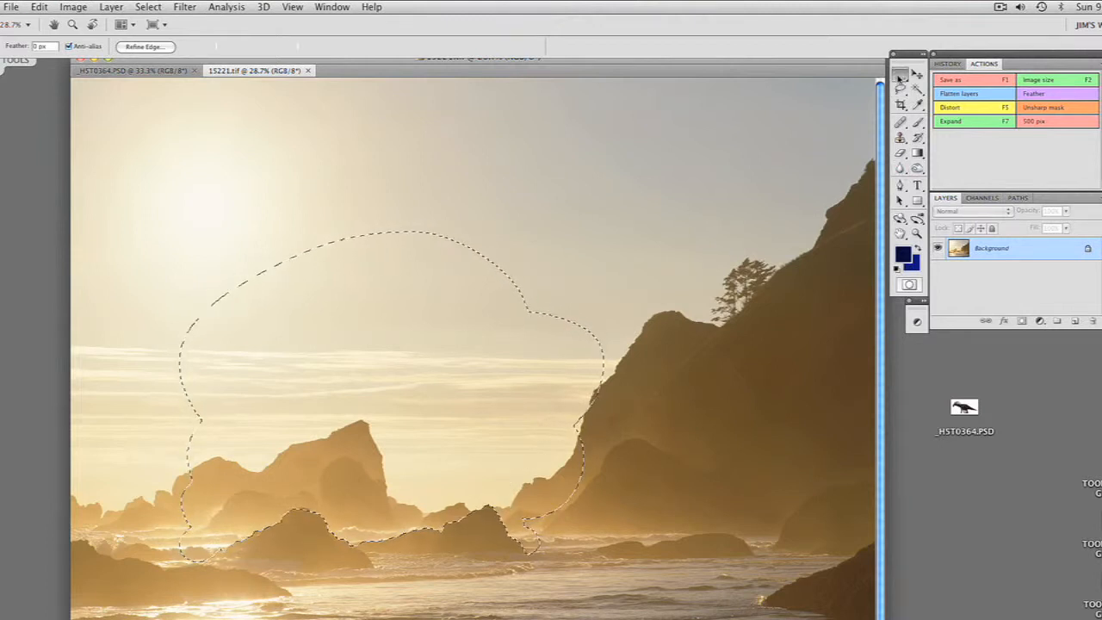
drag(261, 337, 249, 114)
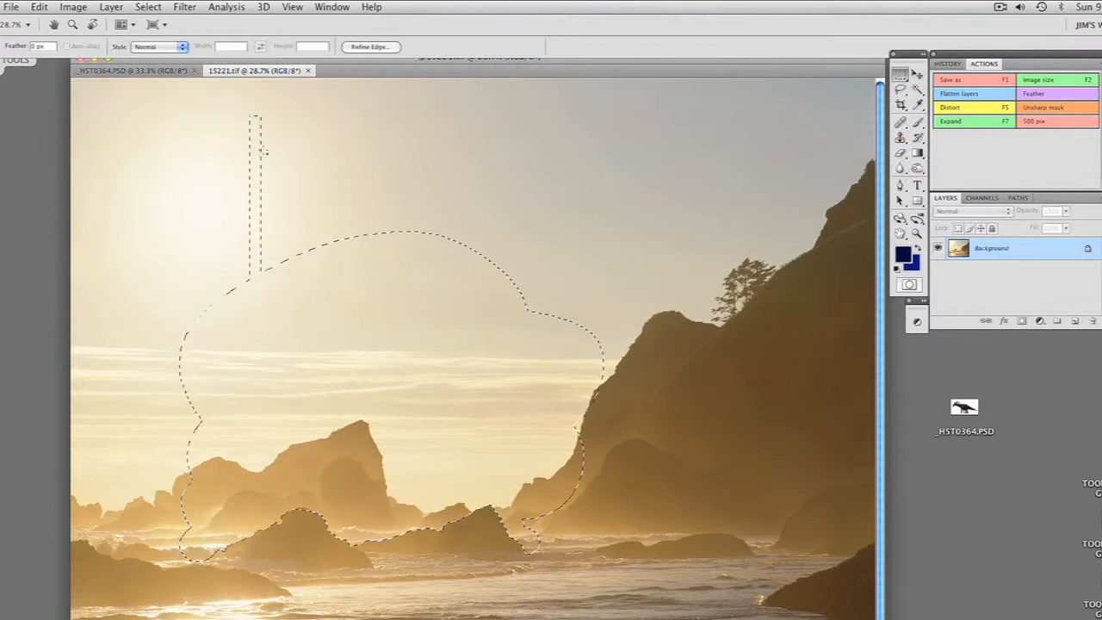
mouse_move(147, 99)
mouse_down()
mouse_move(677, 246)
mouse_move(716, 331)
mouse_up()
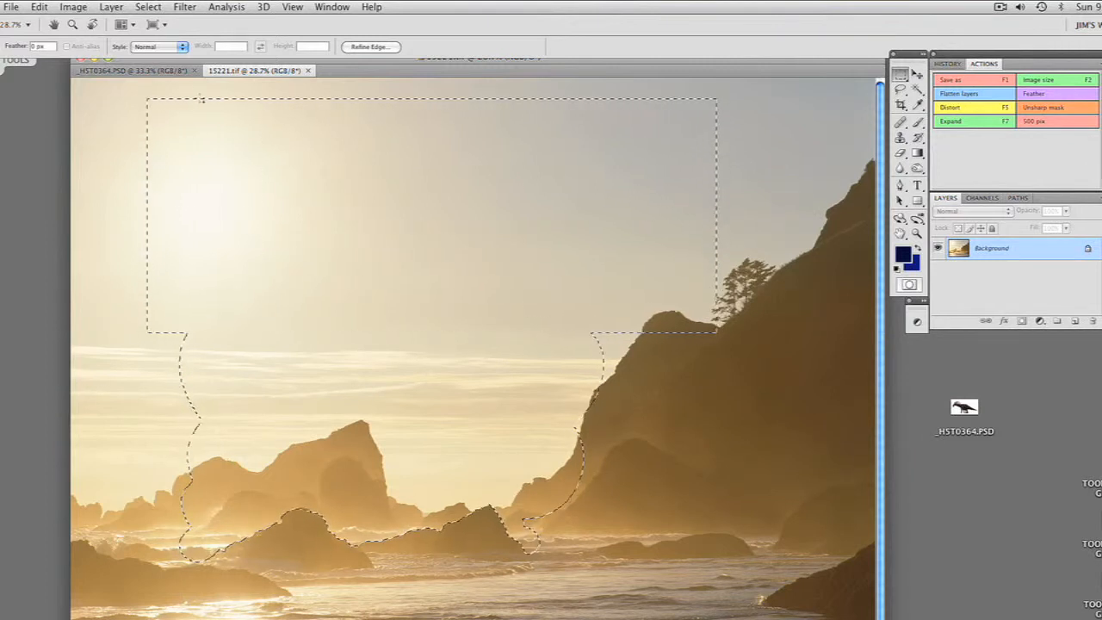
drag(110, 87, 778, 491)
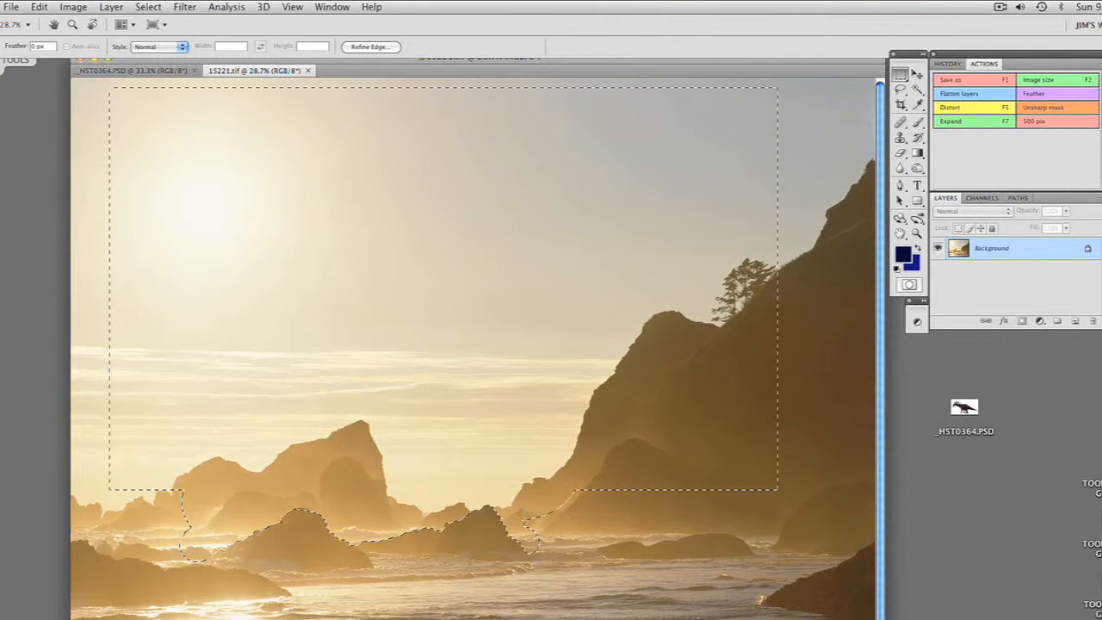
- Extend the selection with rectangular marquees over the headland's base and out to the left and right image edges
drag(606, 517, 657, 547)
drag(574, 491, 807, 519)
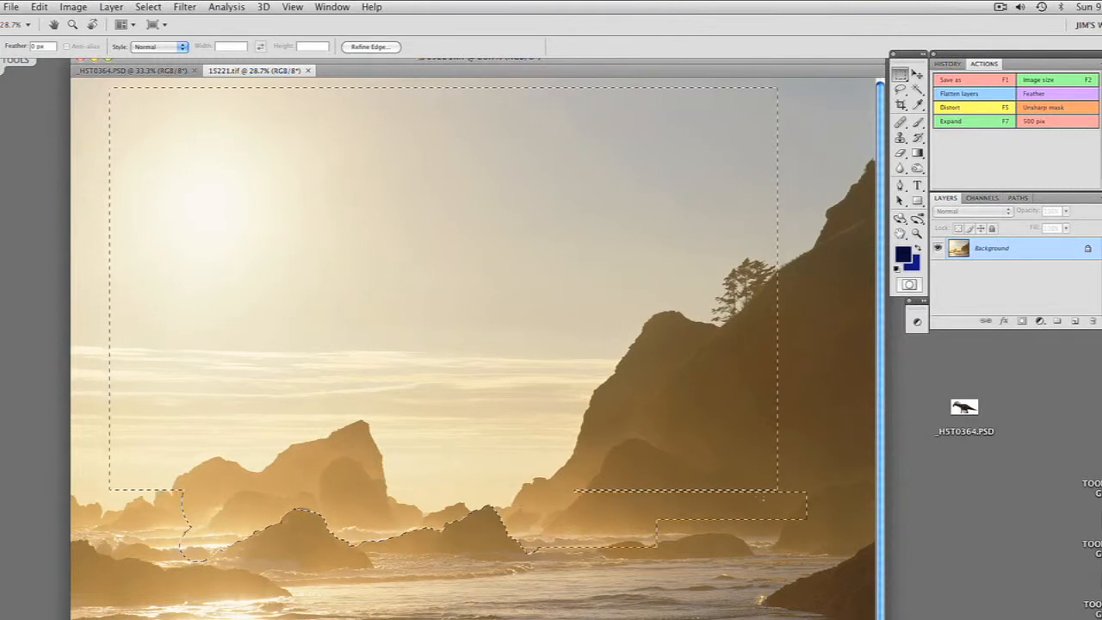
drag(586, 444, 813, 508)
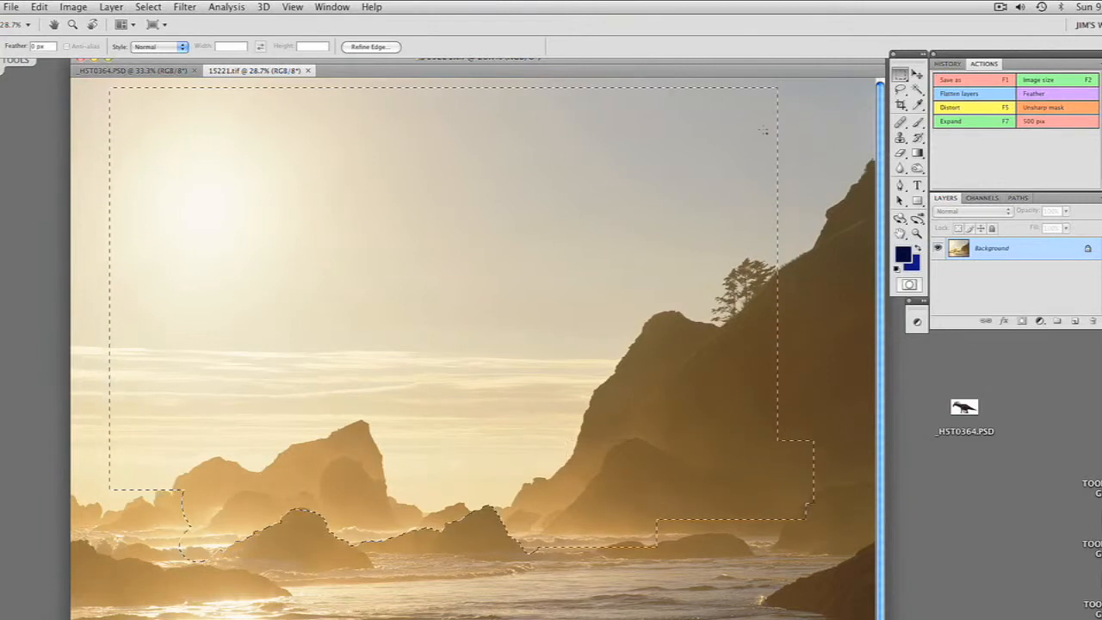
drag(770, 99, 896, 488)
drag(855, 80, 19, 411)
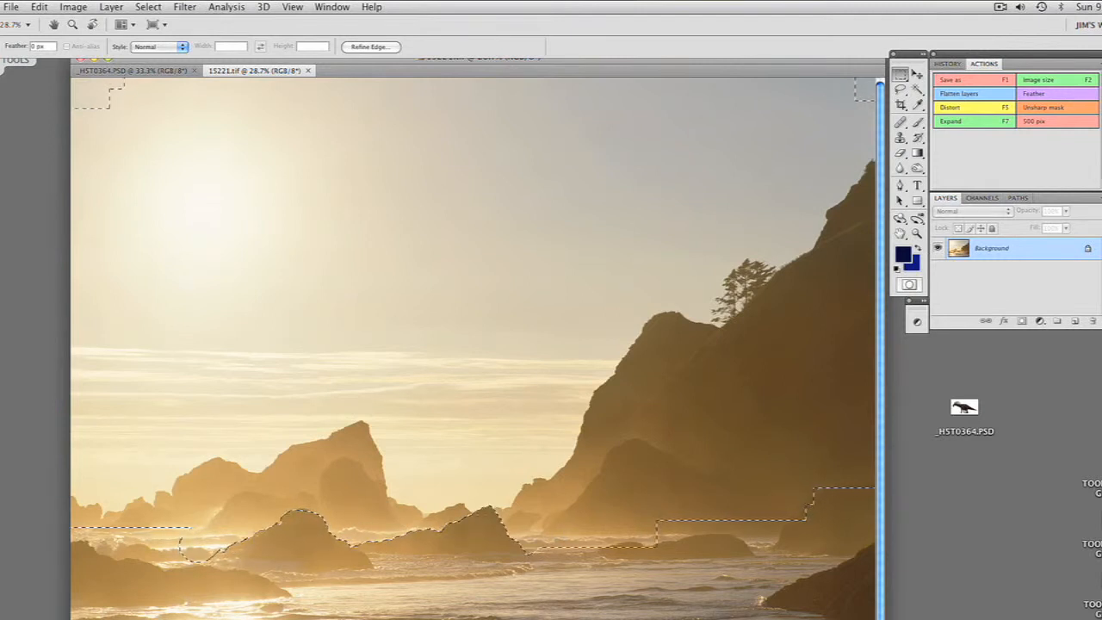
- Copy the selected dinosaur from _HST0364.PSD again and paste it into the selection in 15221.tif with Paste Into
click(155, 73)
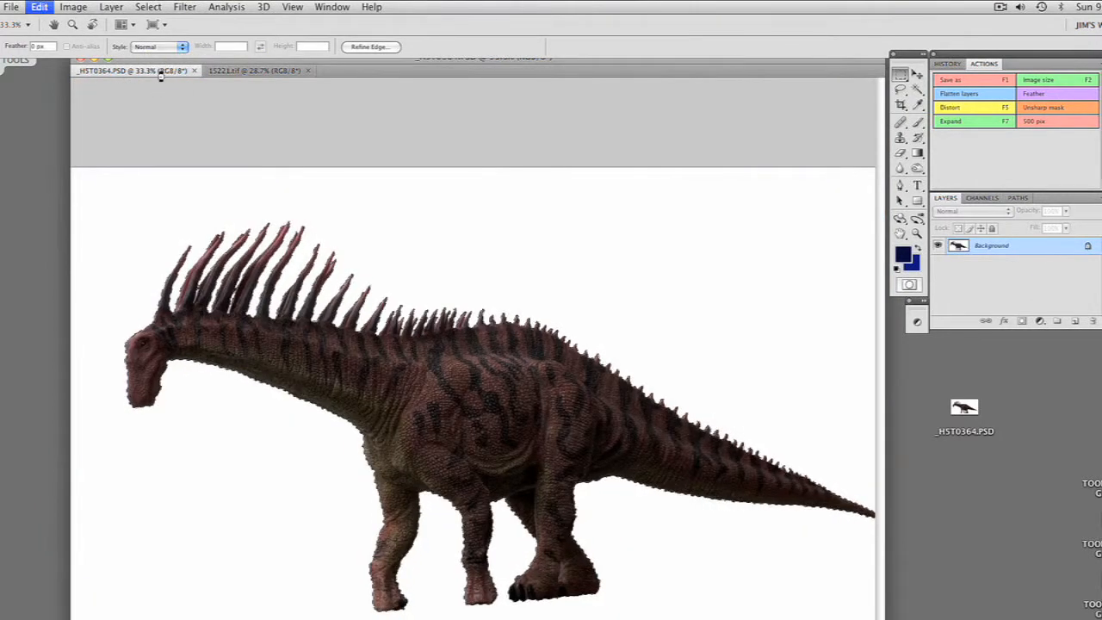
click(222, 72)
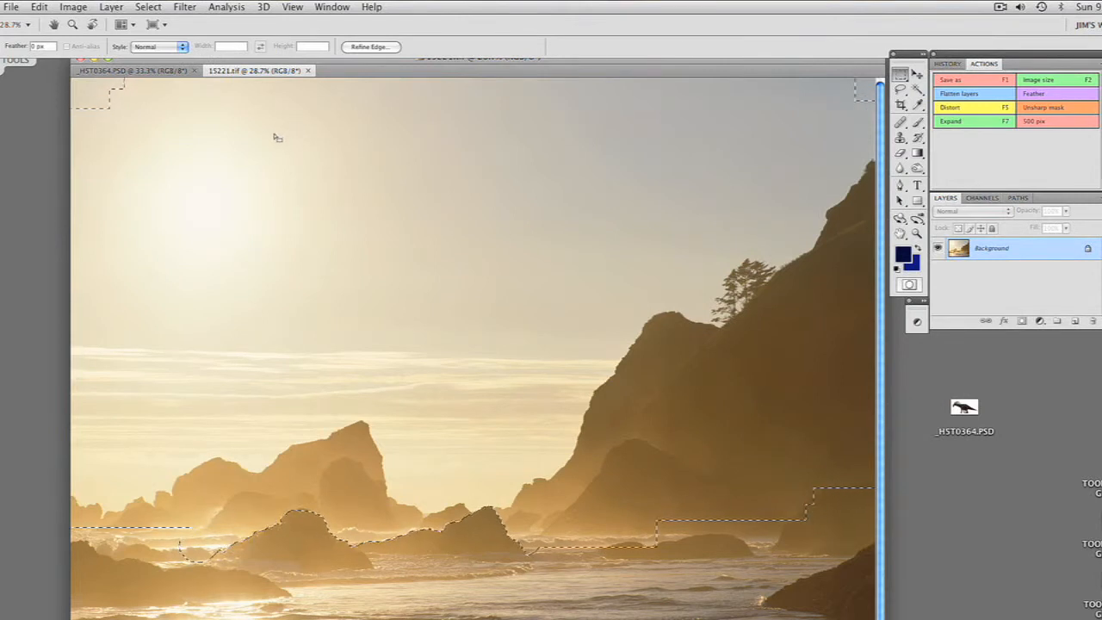
click(43, 10)
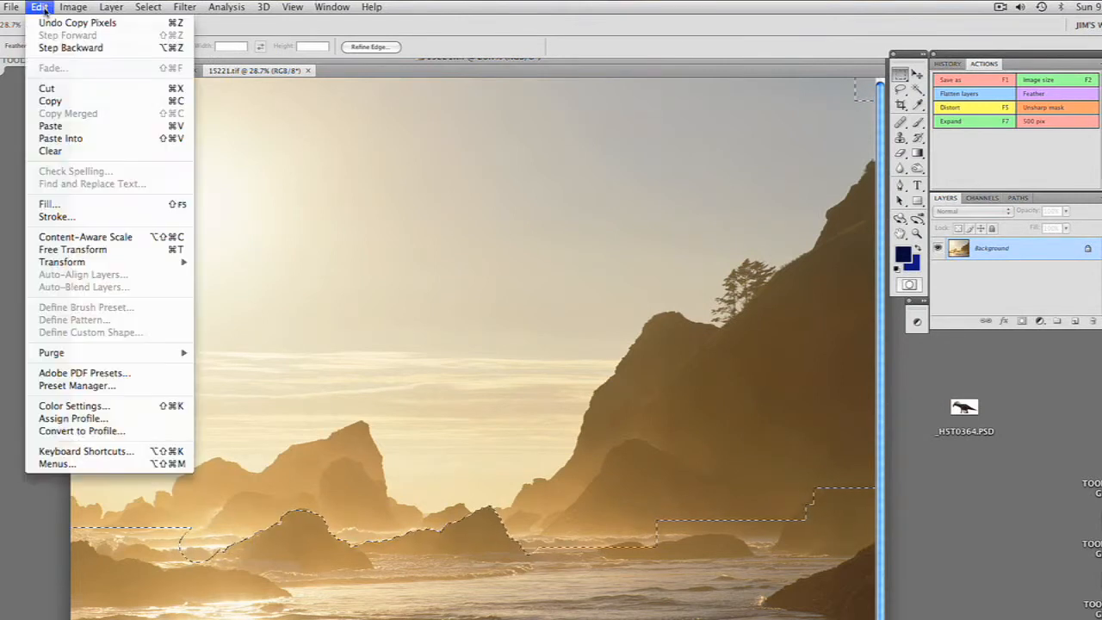
click(72, 141)
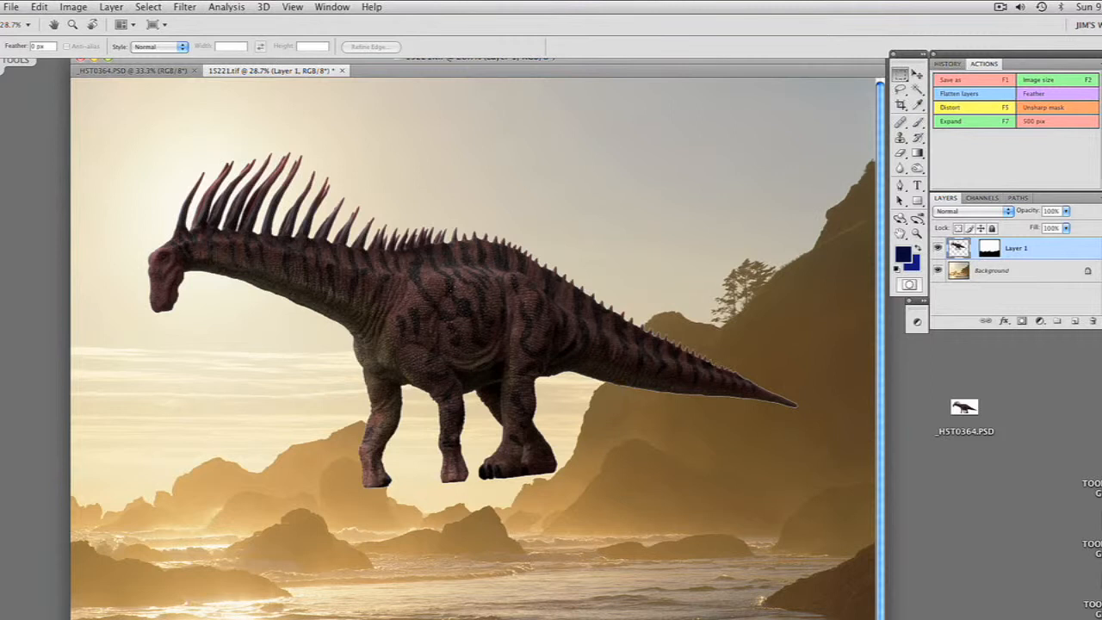
- Reposition the pasted dinosaur slightly to the left in the sky with the Move tool
click(917, 75)
drag(474, 286, 452, 238)
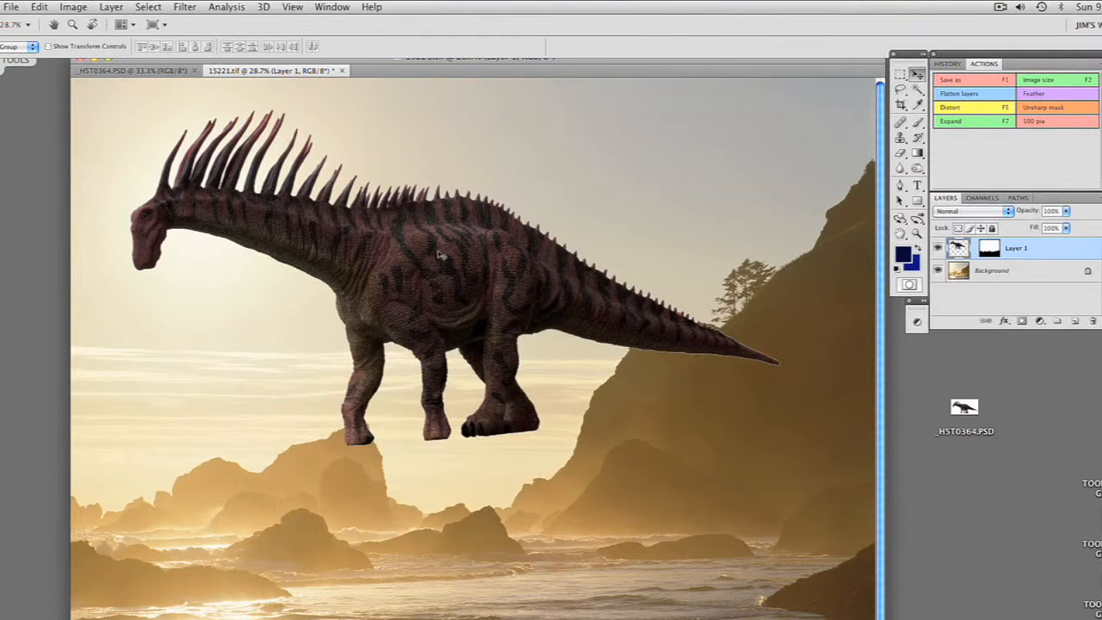
drag(454, 234, 452, 273)
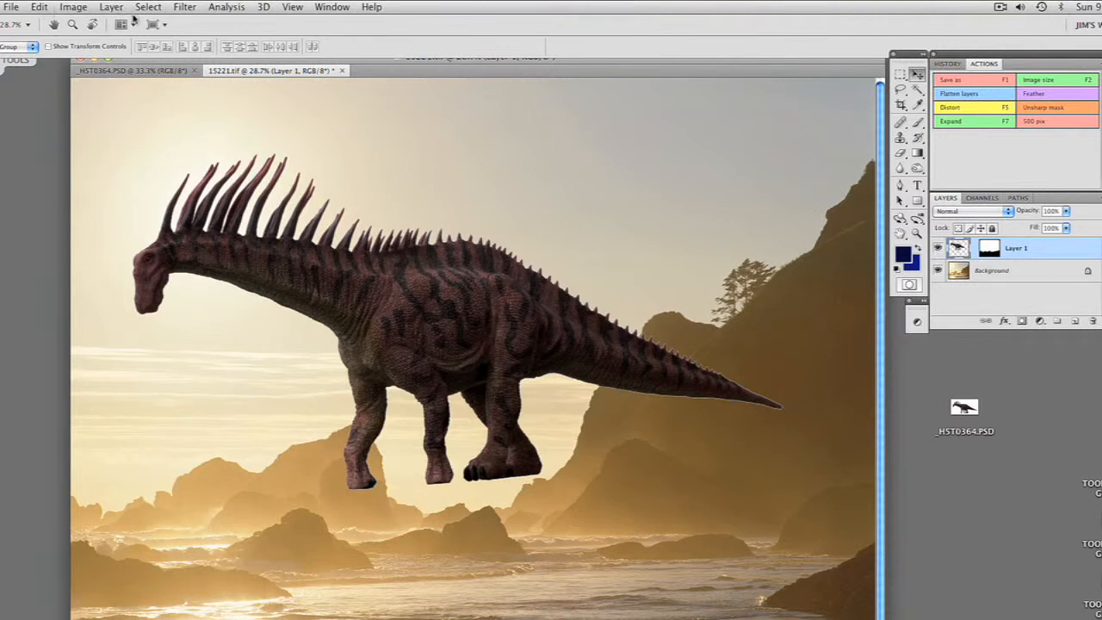
- Scale the dinosaur proportionally to 45.8% and place it standing in the water behind the two traced sea rocks
click(44, 10)
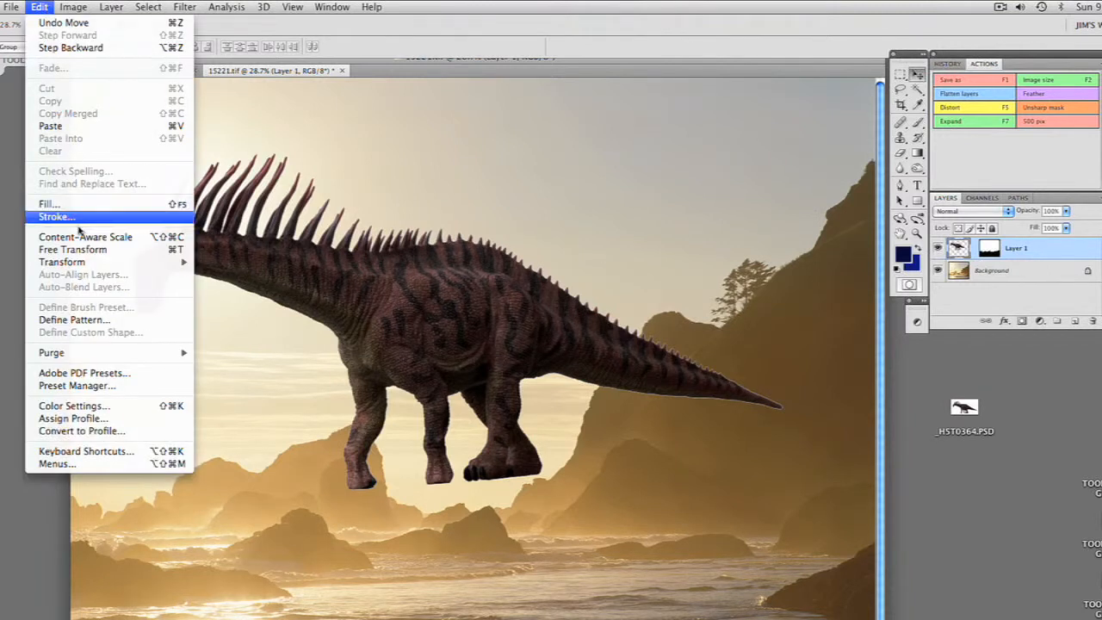
mouse_move(87, 262)
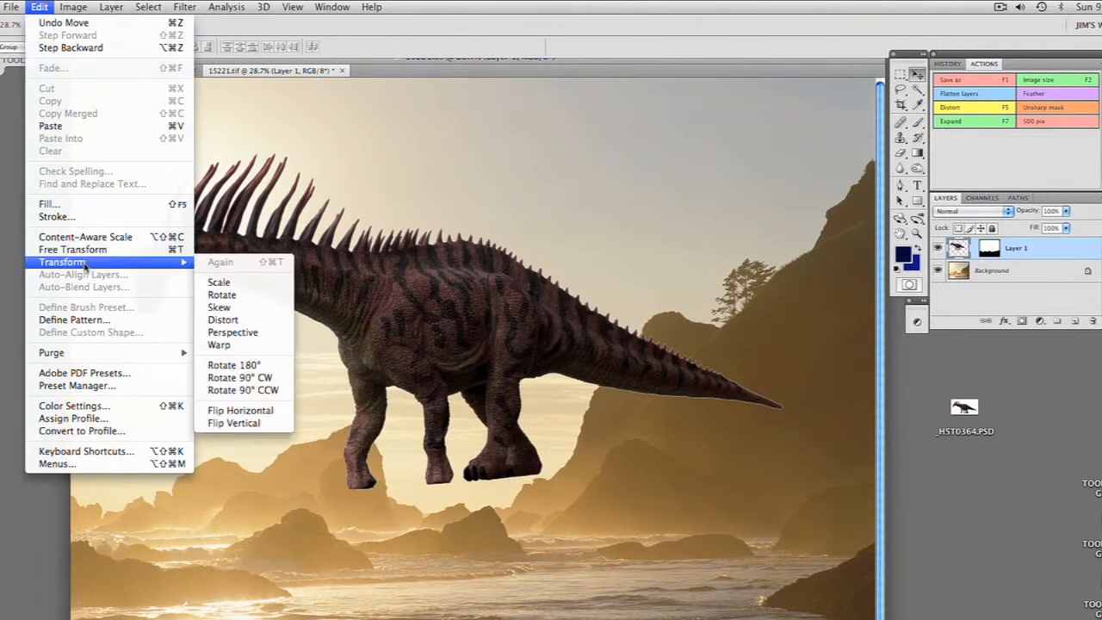
click(213, 281)
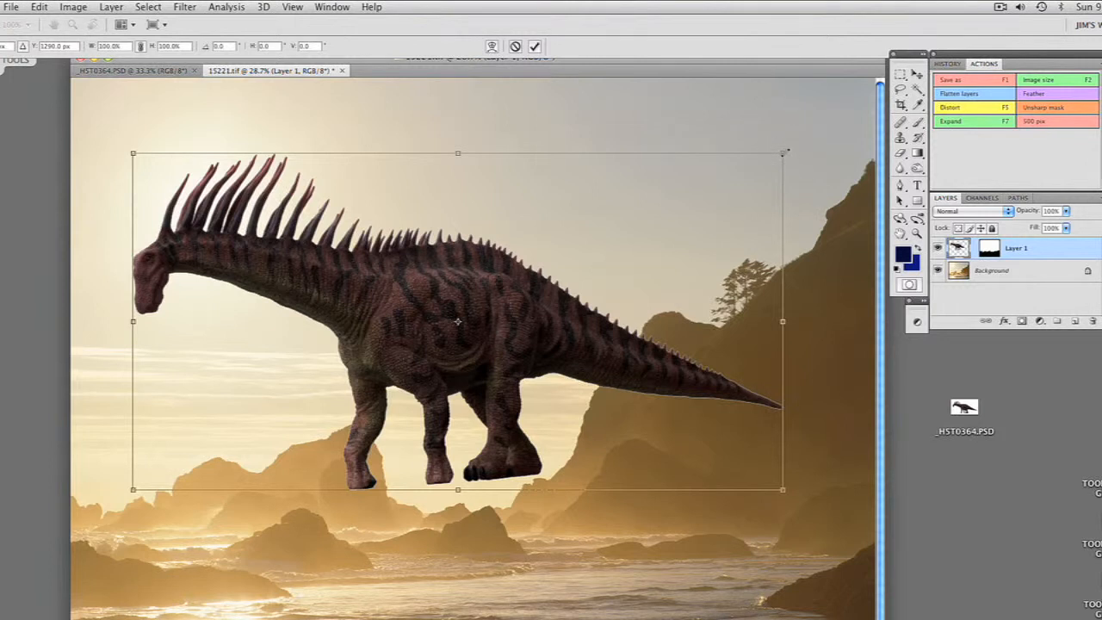
drag(784, 153, 696, 198)
drag(131, 491, 364, 310)
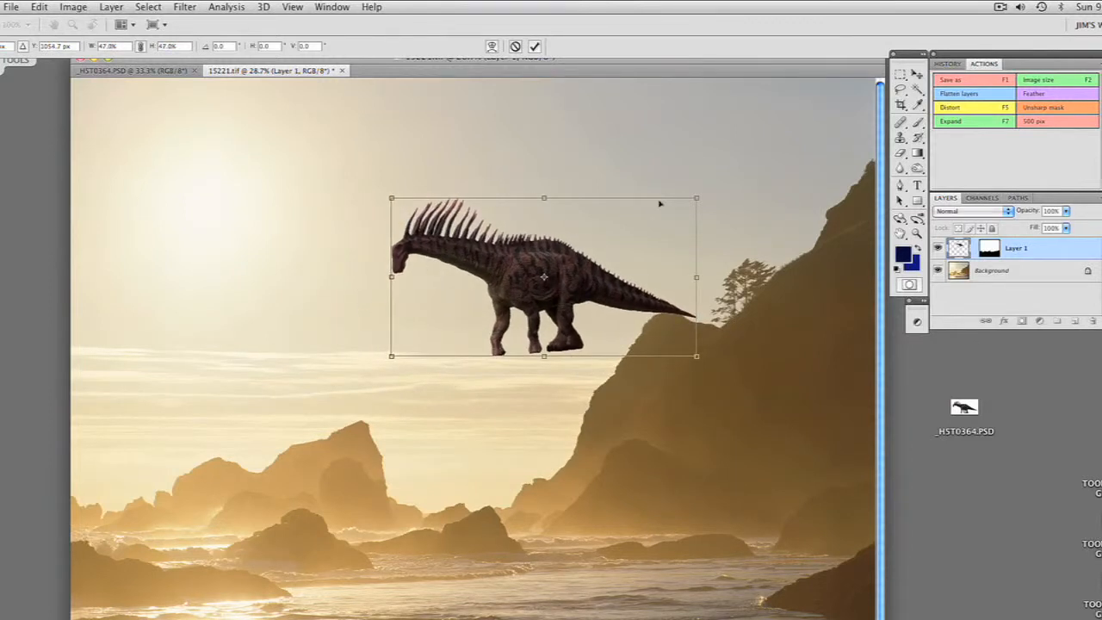
drag(694, 200, 689, 200)
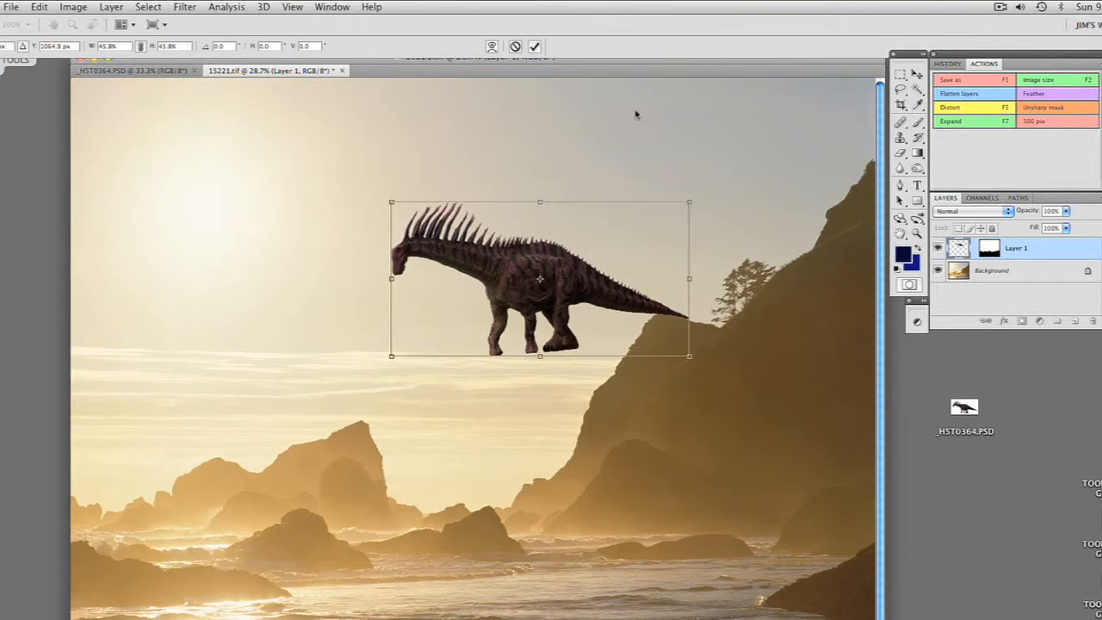
key(Return)
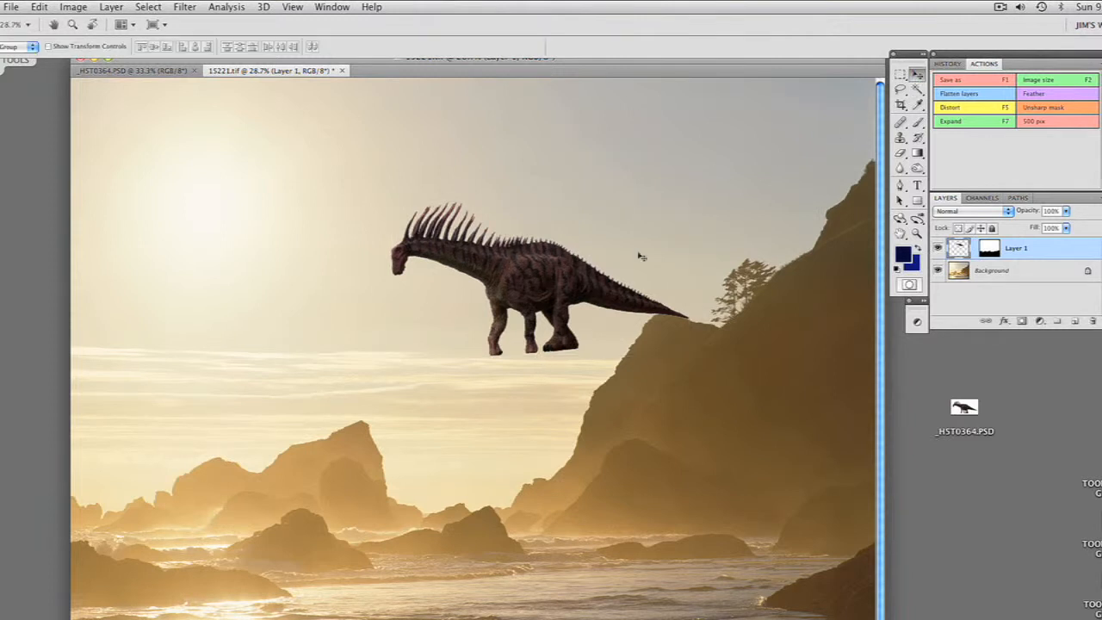
drag(560, 284, 416, 482)
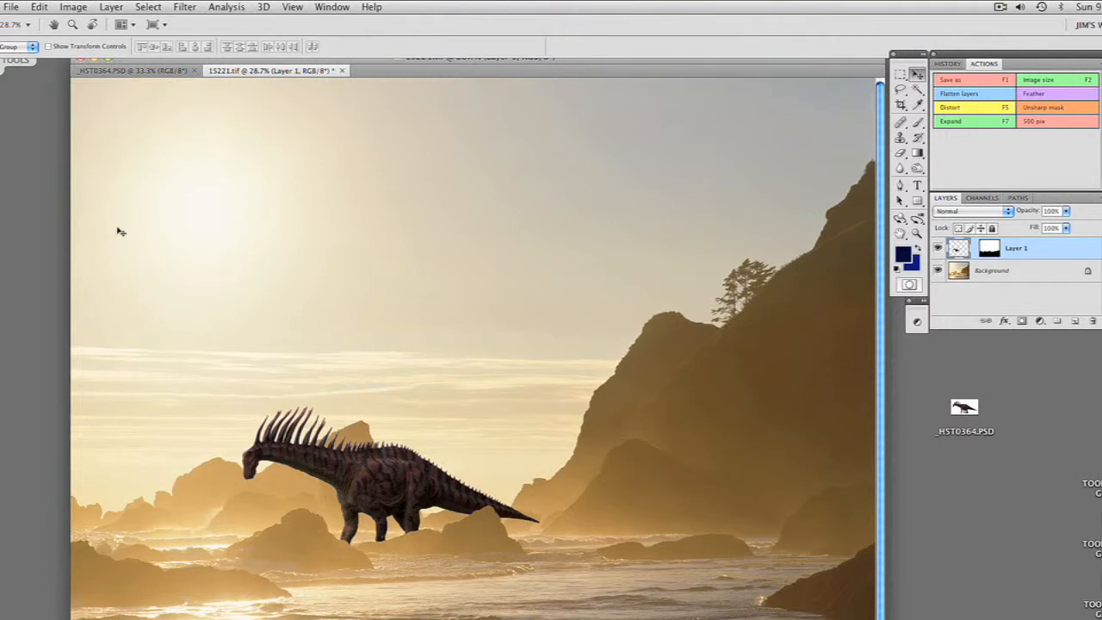
- Rotate the dinosaur layer clockwise by 4.2° so its tail dips behind the sea rock
click(43, 11)
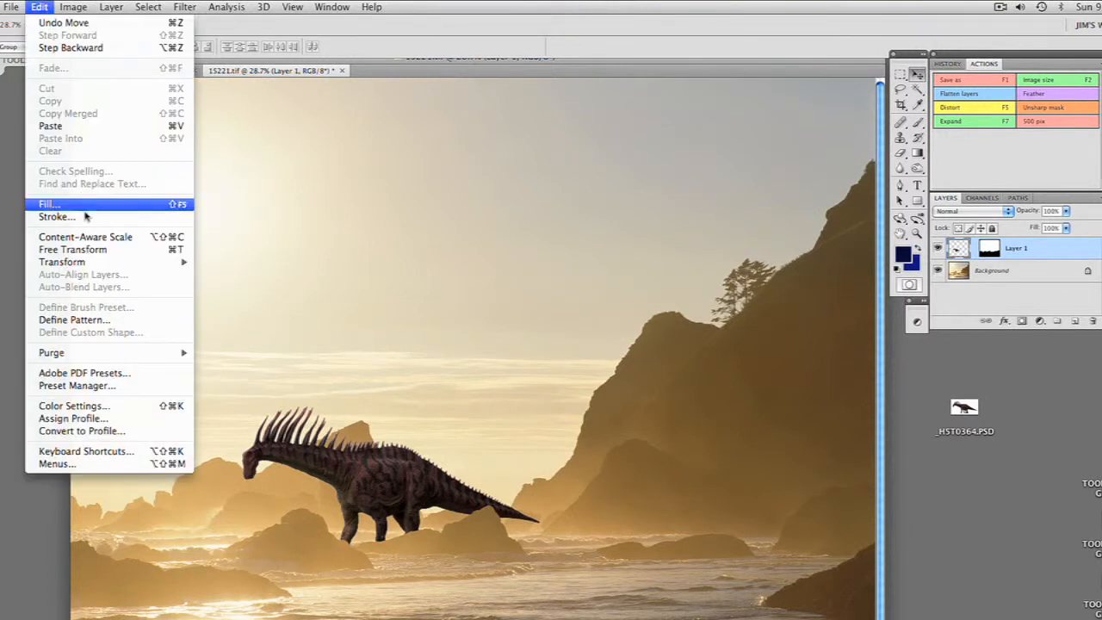
mouse_move(95, 262)
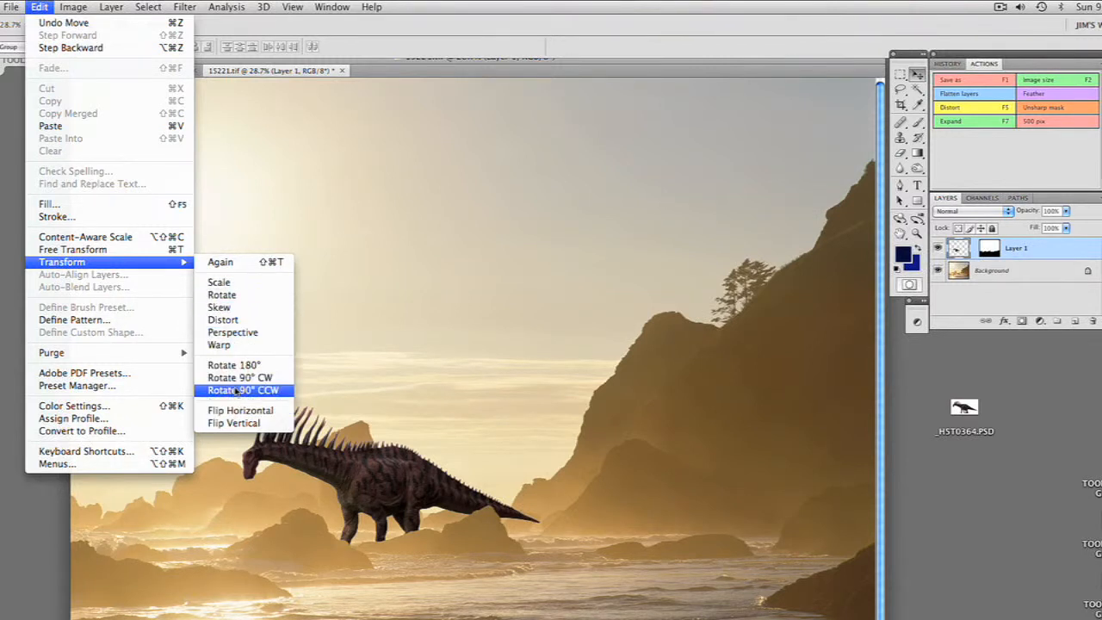
click(226, 296)
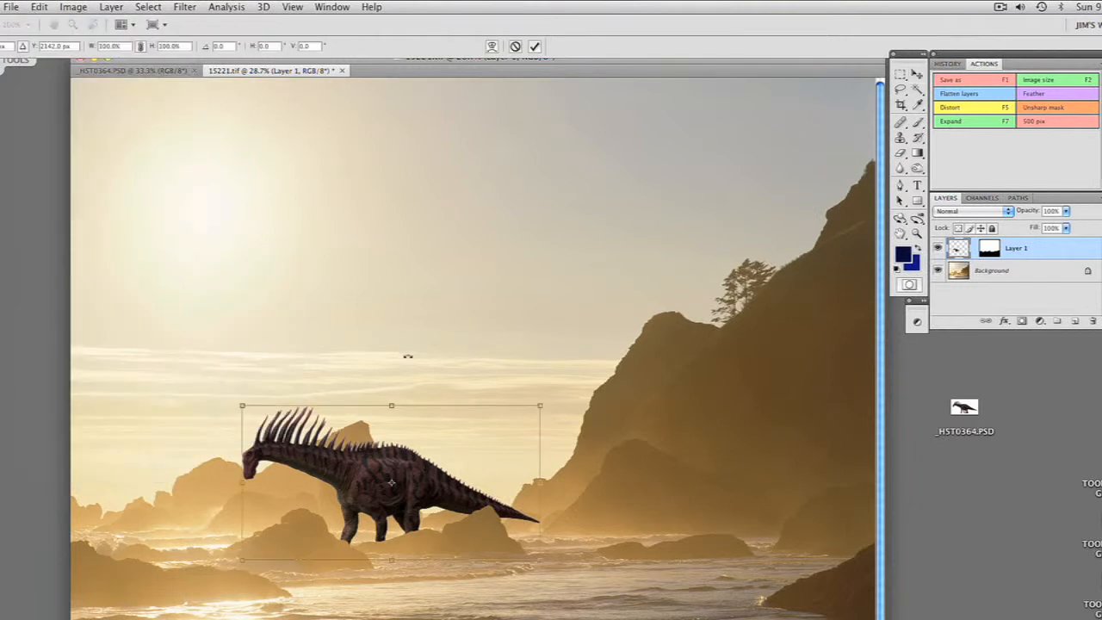
drag(416, 351, 424, 354)
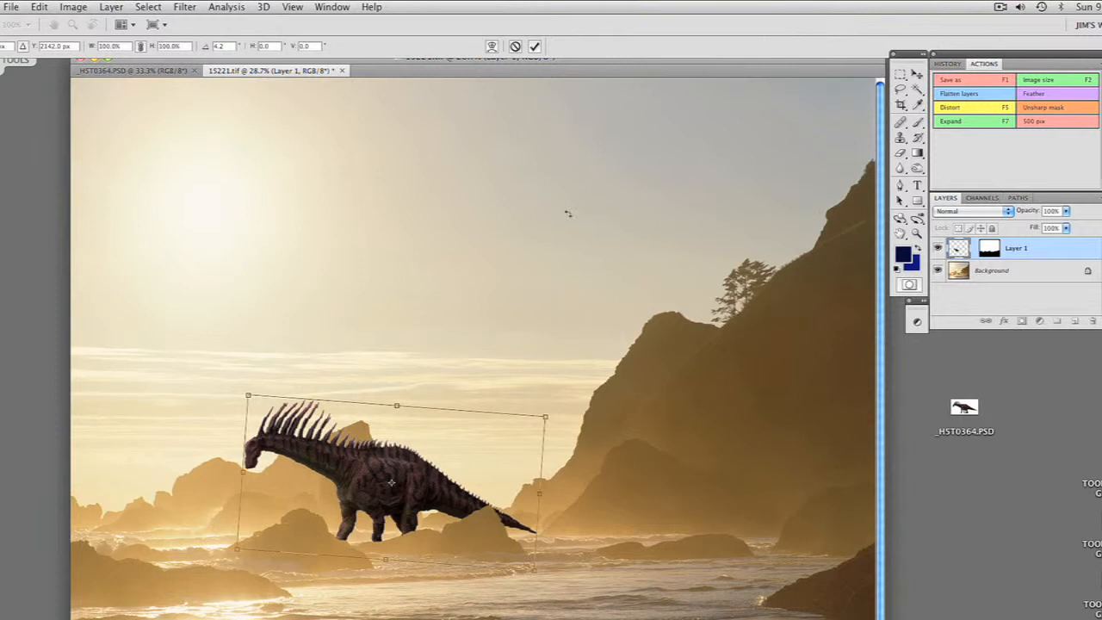
key(Return)
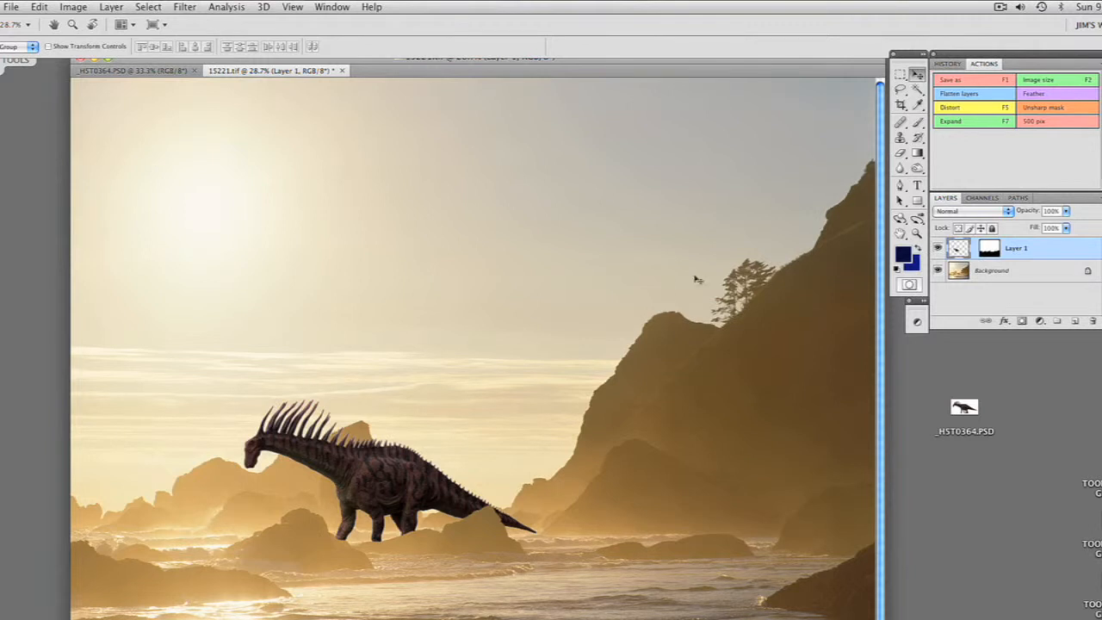
- Load the dinosaur on Layer 1 as a selection and hide the selection edges
ctrl+click(959, 249)
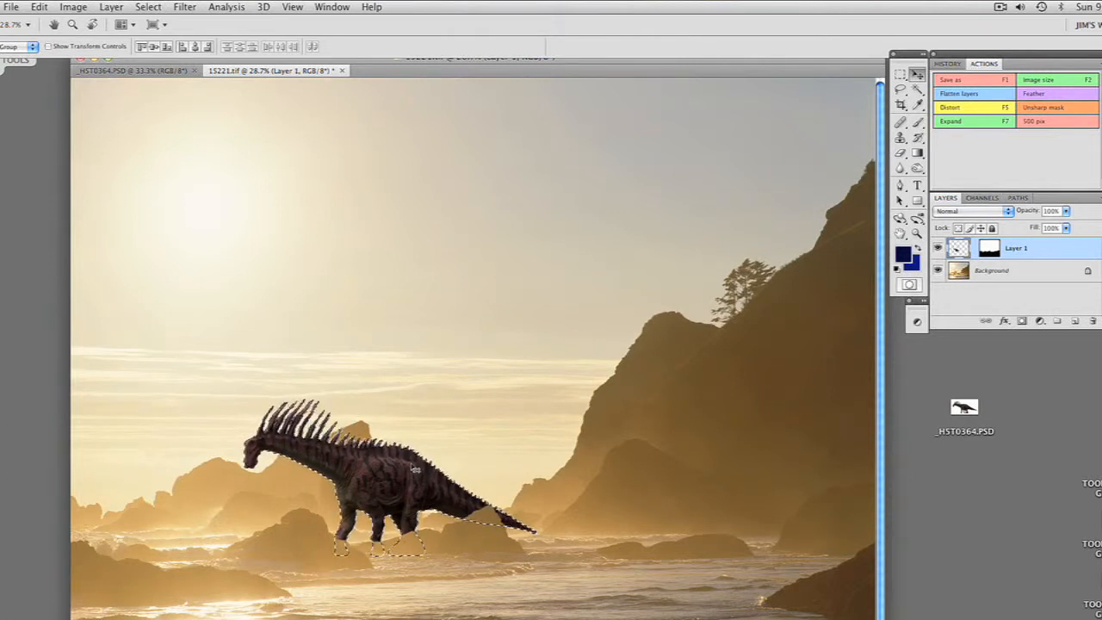
click(292, 8)
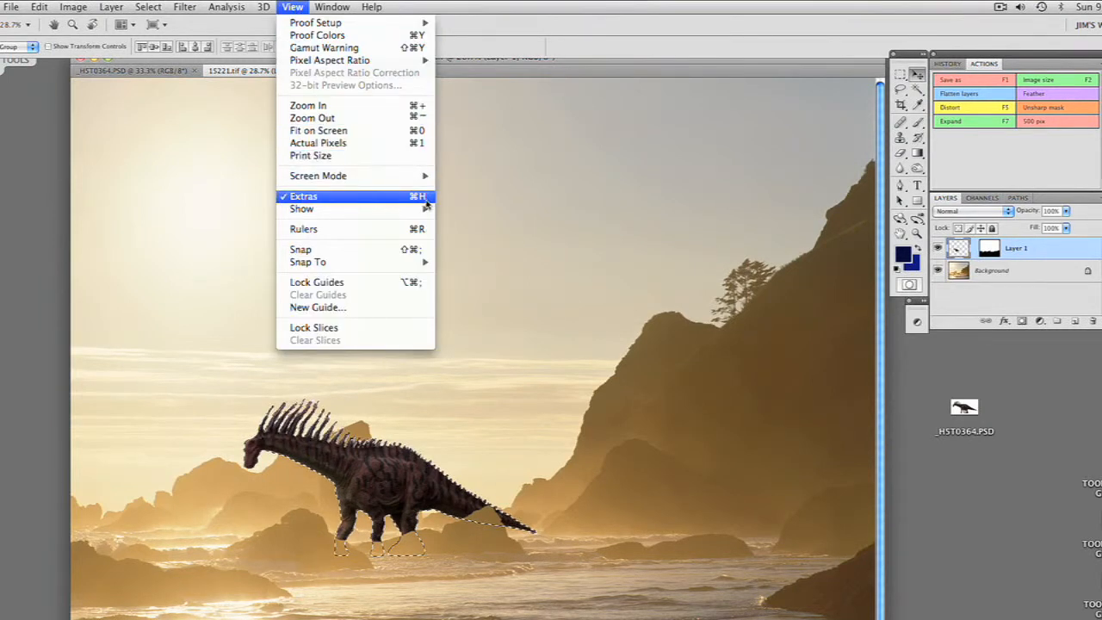
click(422, 199)
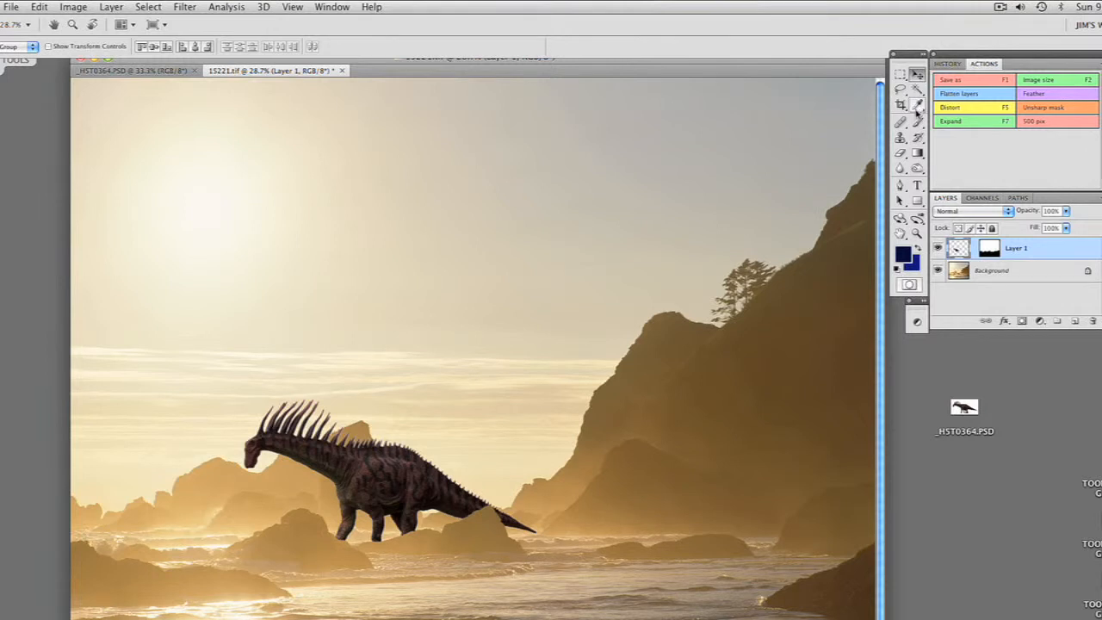
- Sample brown foreground and background colors from the hazy headland and draw a gradient down over the selected dinosaur
click(919, 104)
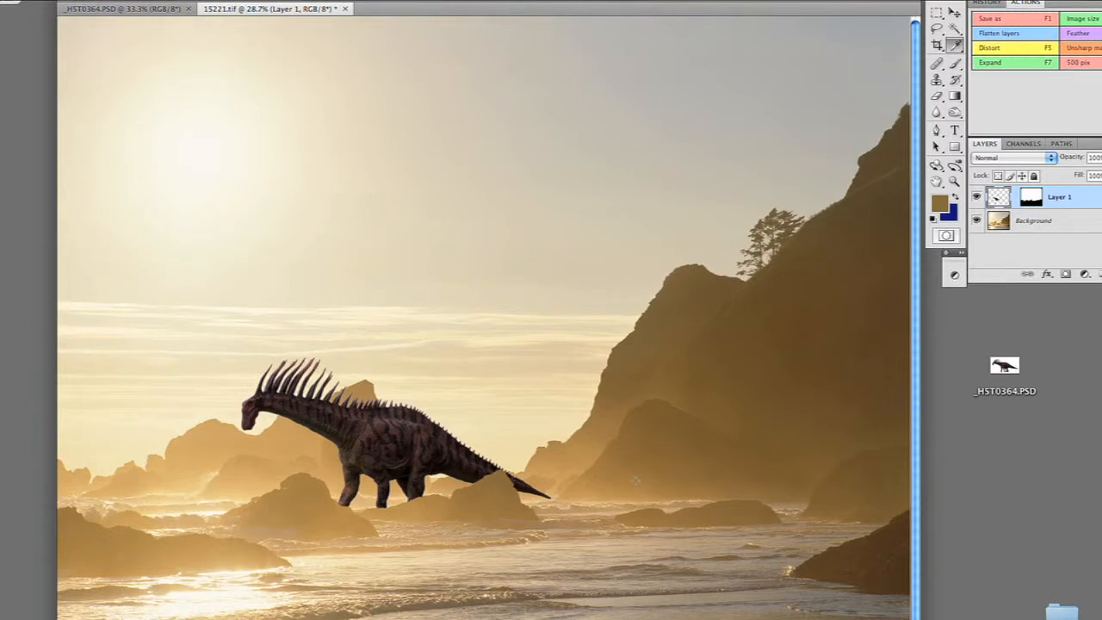
alt+click(628, 485)
click(954, 98)
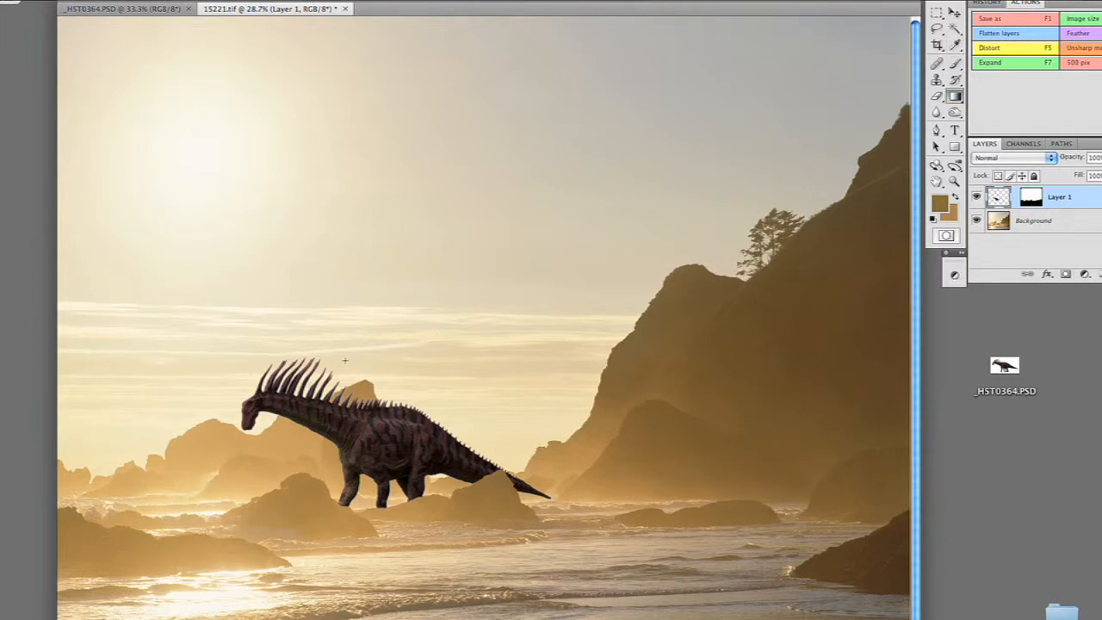
drag(347, 359, 342, 471)
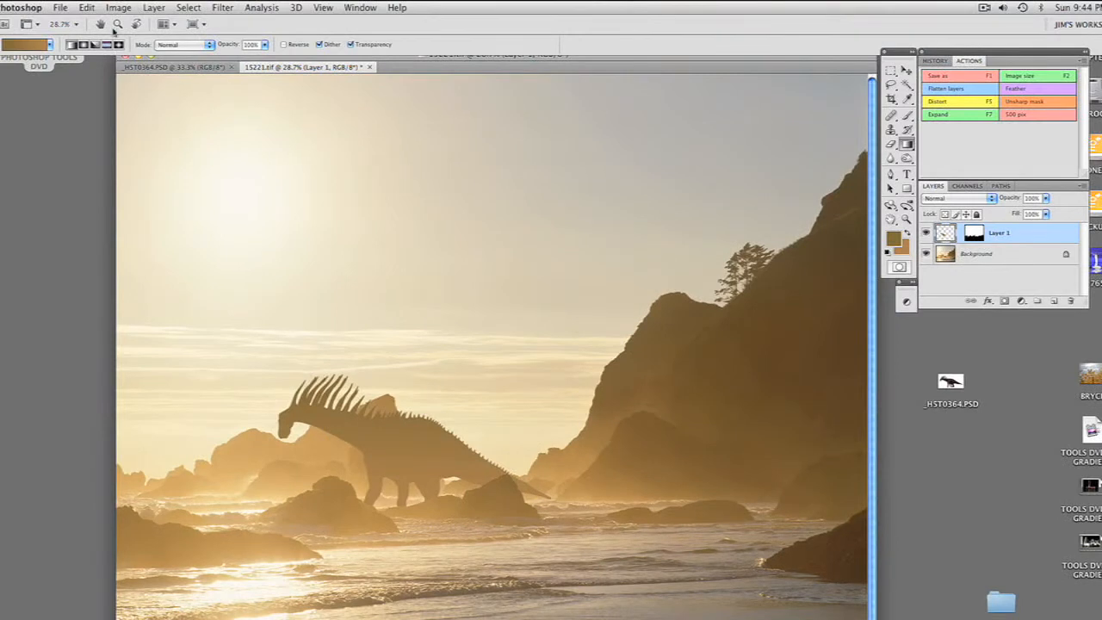
- Adjust the dinosaur's Levels with input black 34, midtone 1.15 and white 224
click(118, 8)
mouse_move(127, 41)
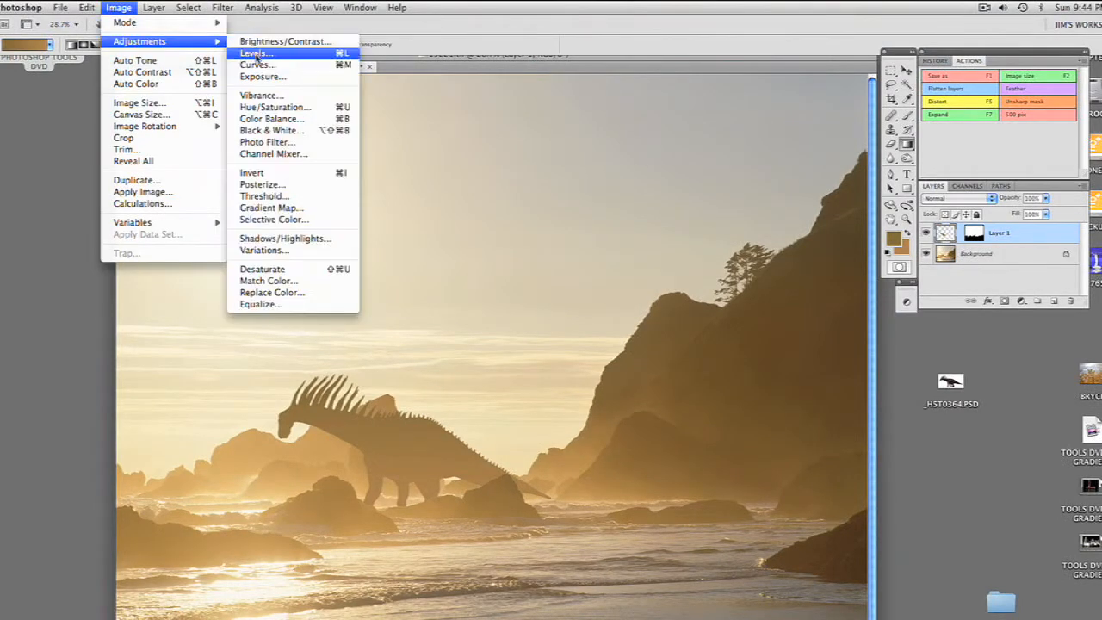
click(255, 54)
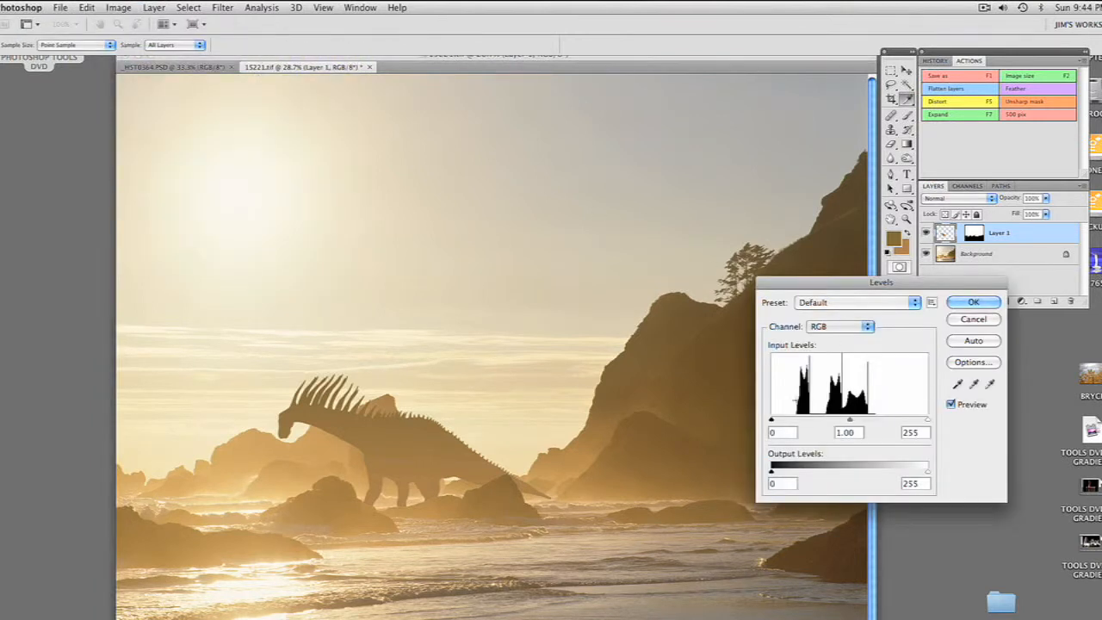
drag(773, 420, 786, 421)
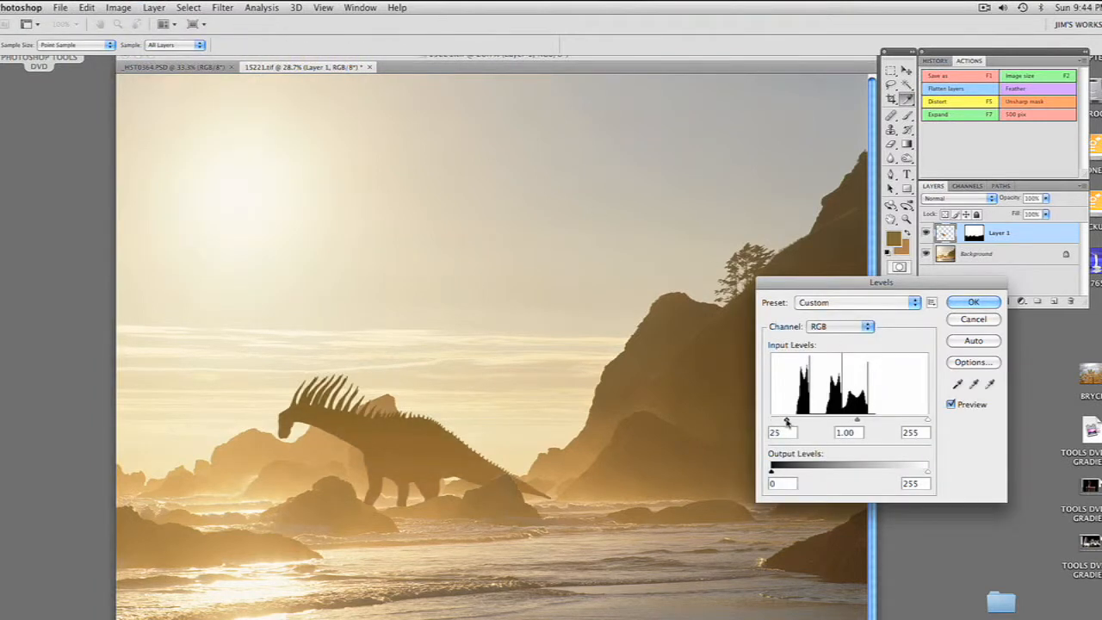
drag(926, 420, 907, 420)
drag(788, 420, 803, 422)
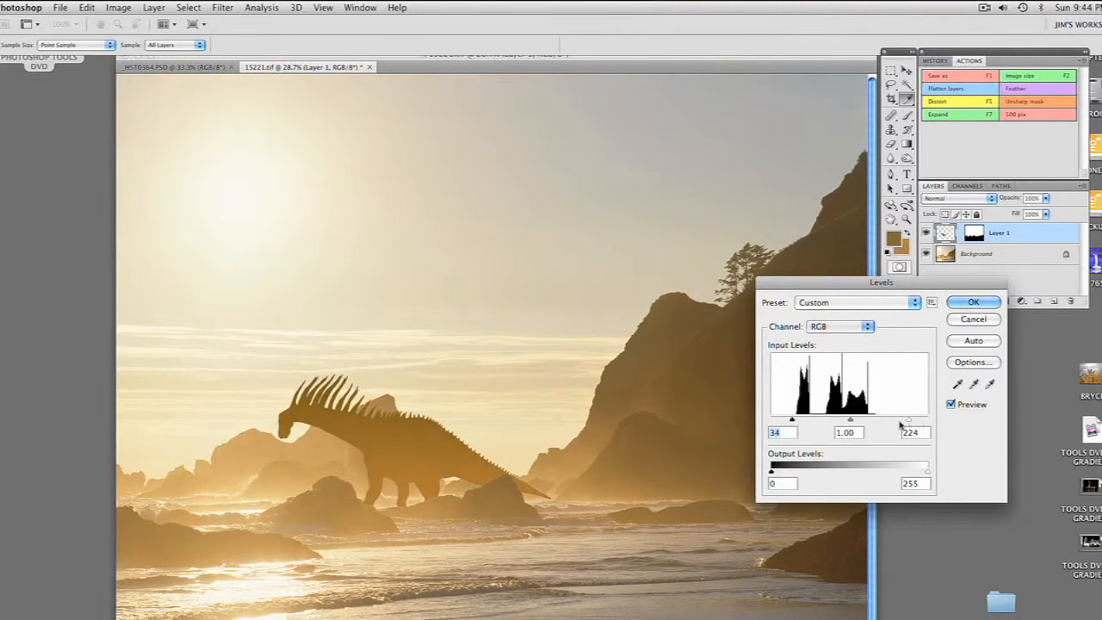
drag(851, 421, 845, 422)
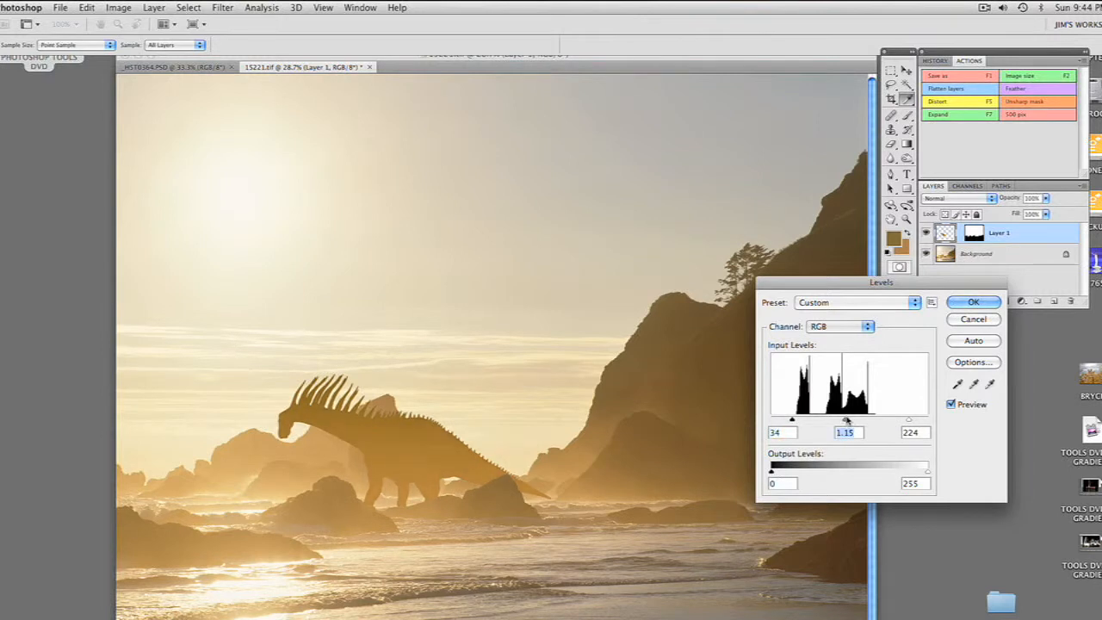
click(964, 305)
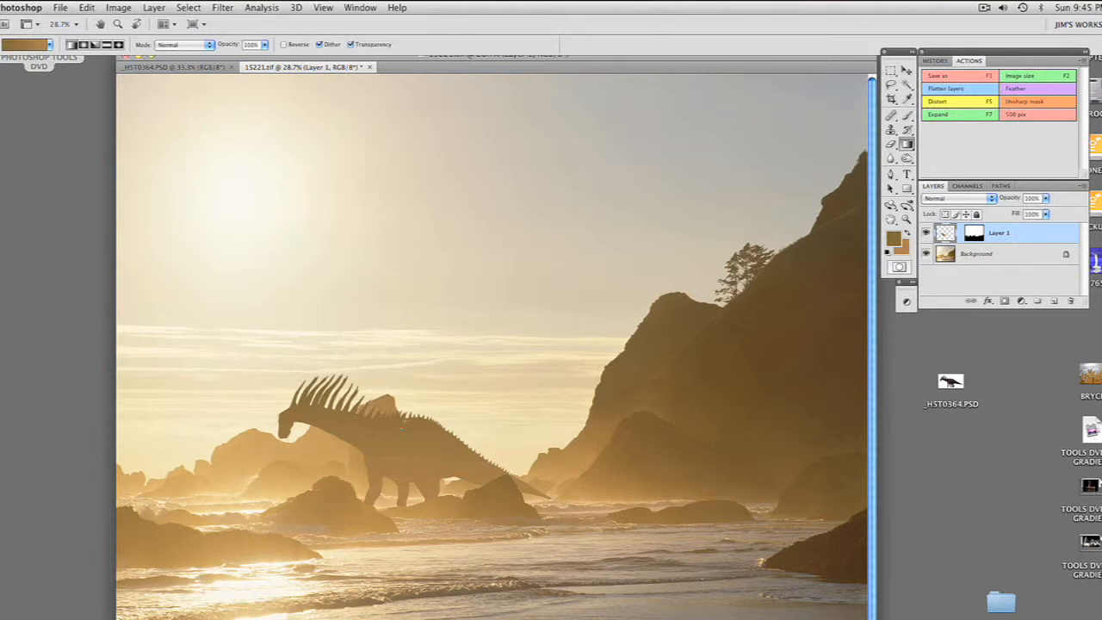
- Redraw the gradient vertically over the selected dinosaur from dark back to lighter legs, and nudge the dinosaur slightly to the right
drag(403, 463, 403, 459)
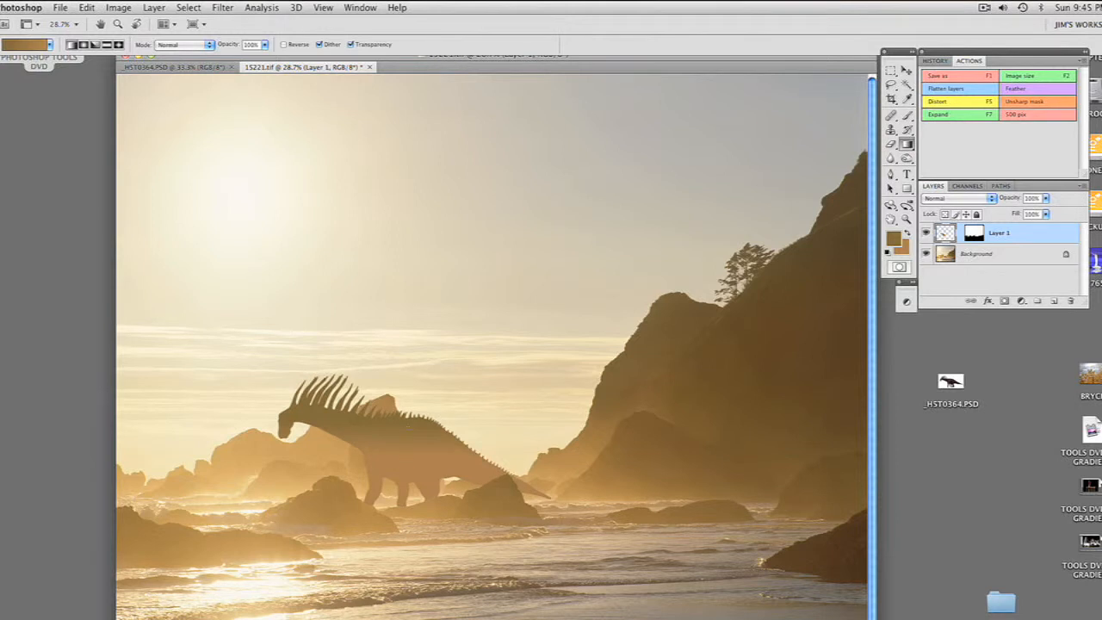
drag(403, 481, 403, 482)
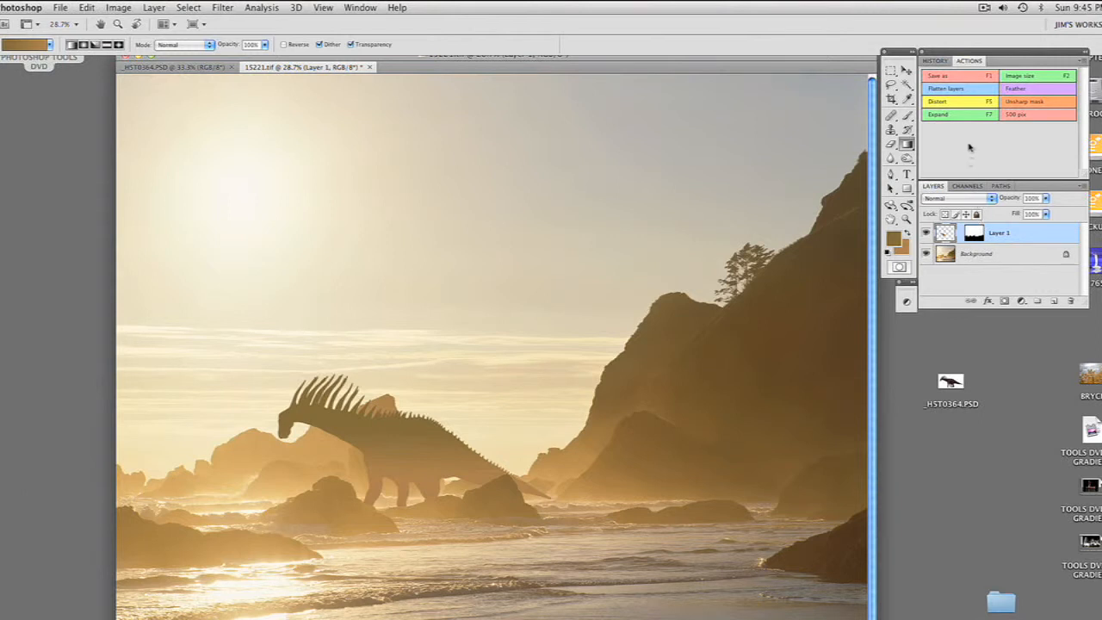
click(907, 72)
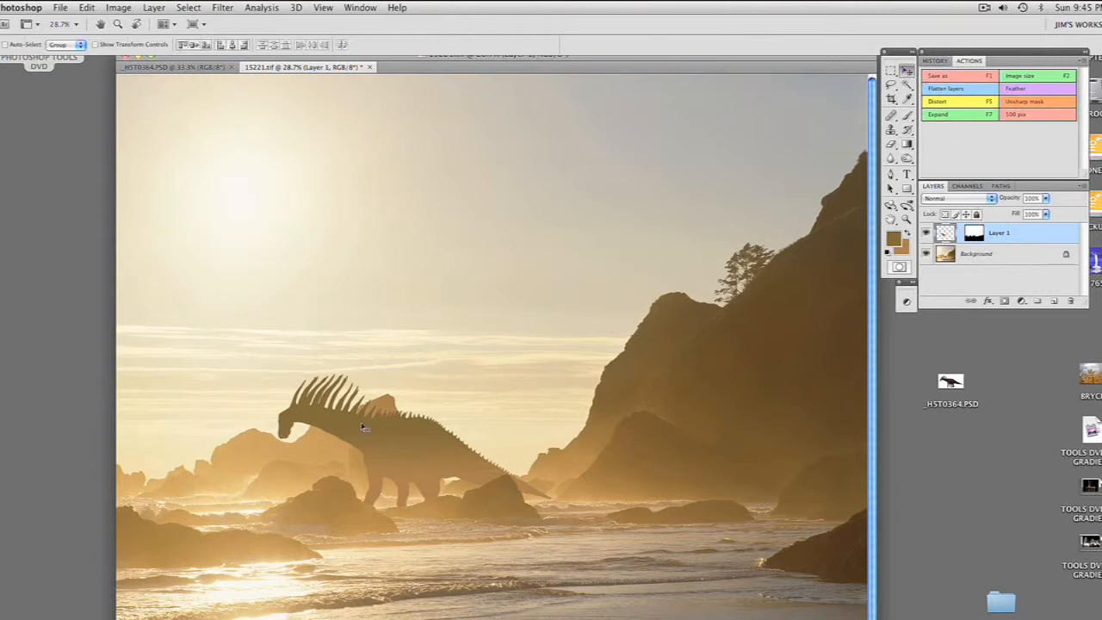
drag(359, 427, 363, 428)
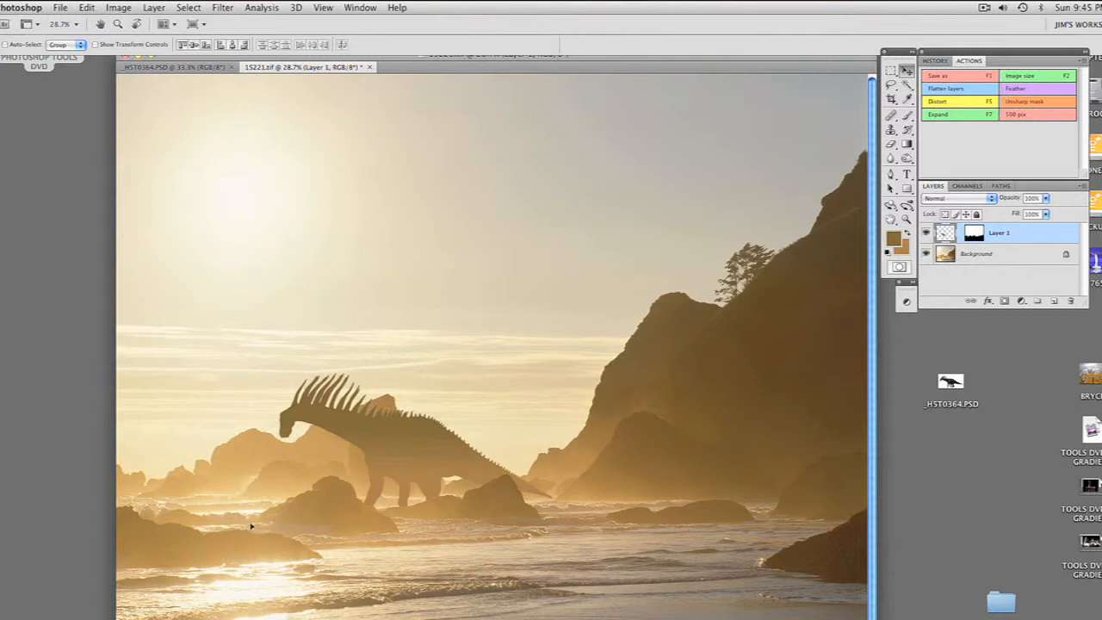
- Flatten the dinosaur layer and the beach scene into a single Background layer
click(908, 145)
click(963, 91)
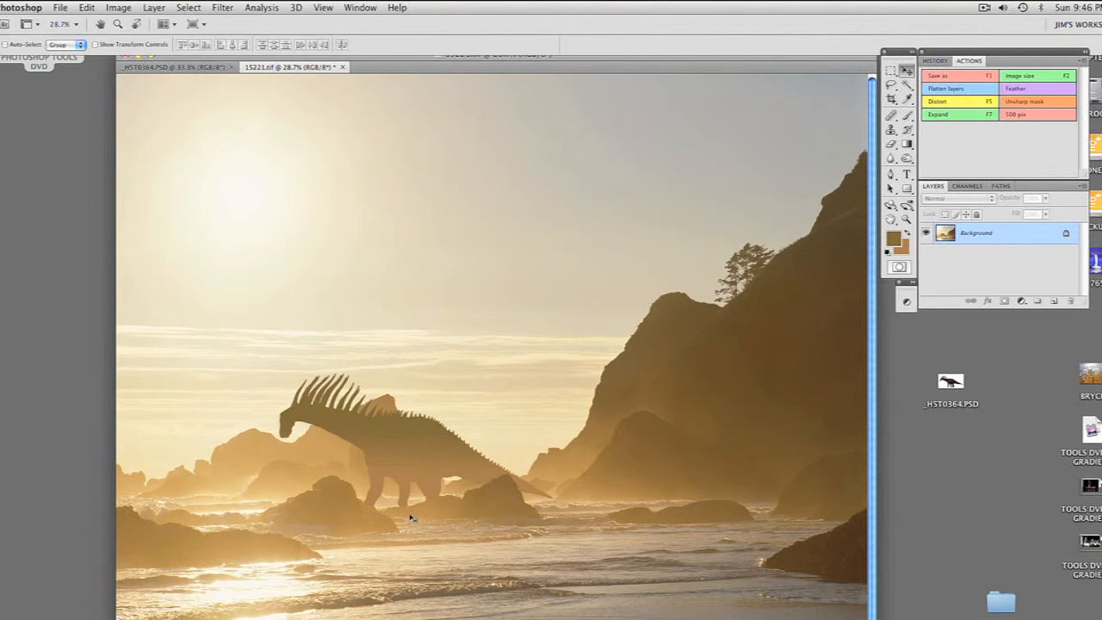
- Save the flattened composite to the Desktop as DINOSAUR.psd in Photoshop format
click(62, 10)
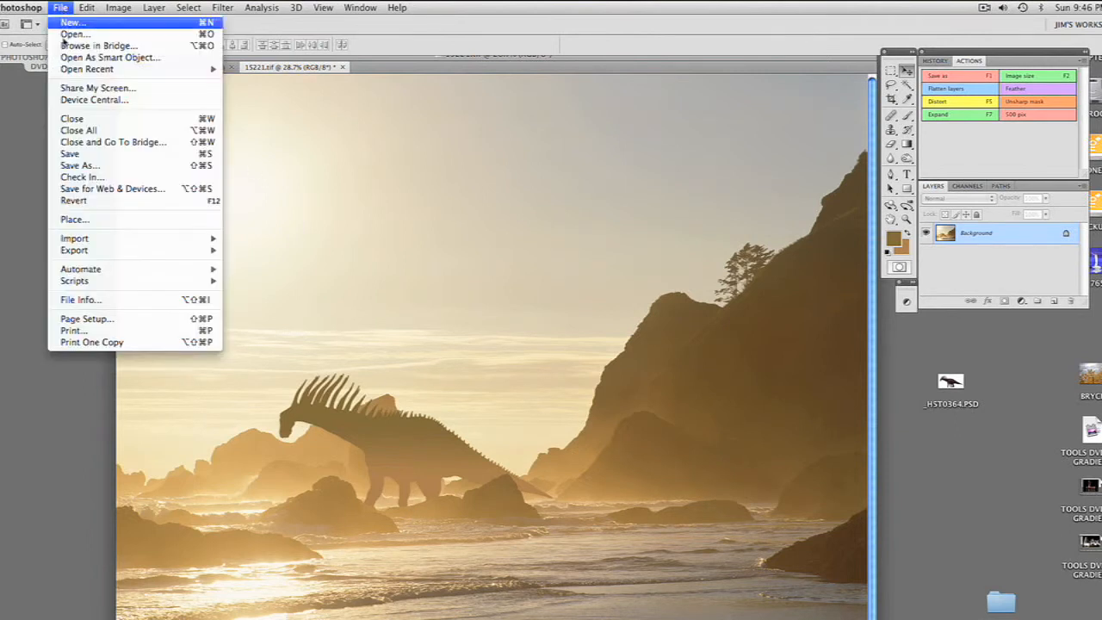
click(84, 167)
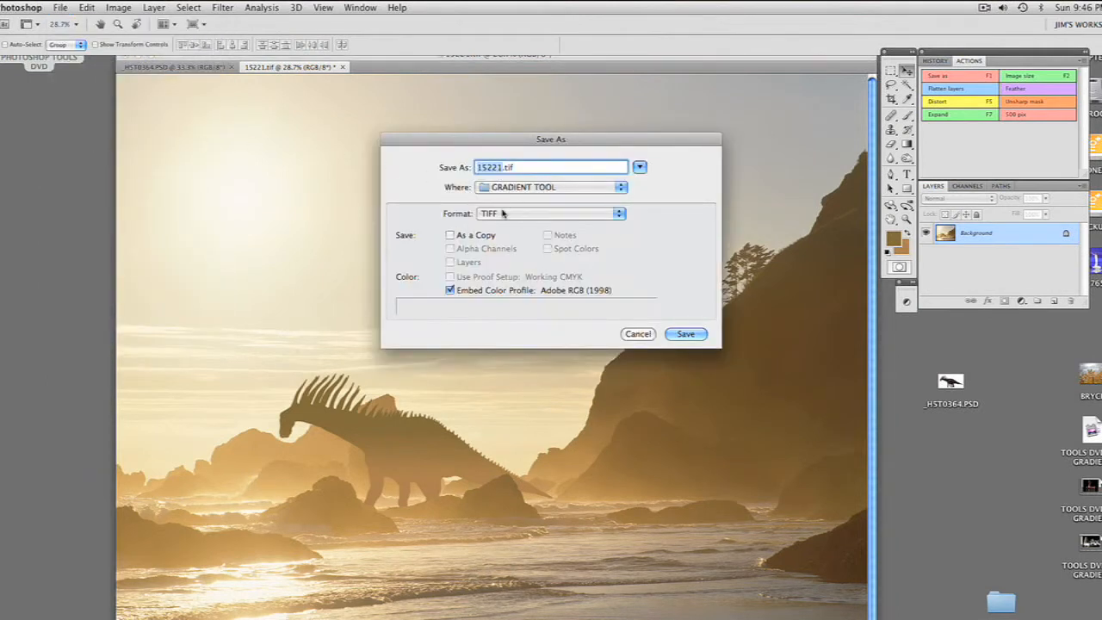
click(517, 167)
key(super+a)
text(DINOSAUR)
click(520, 188)
click(512, 276)
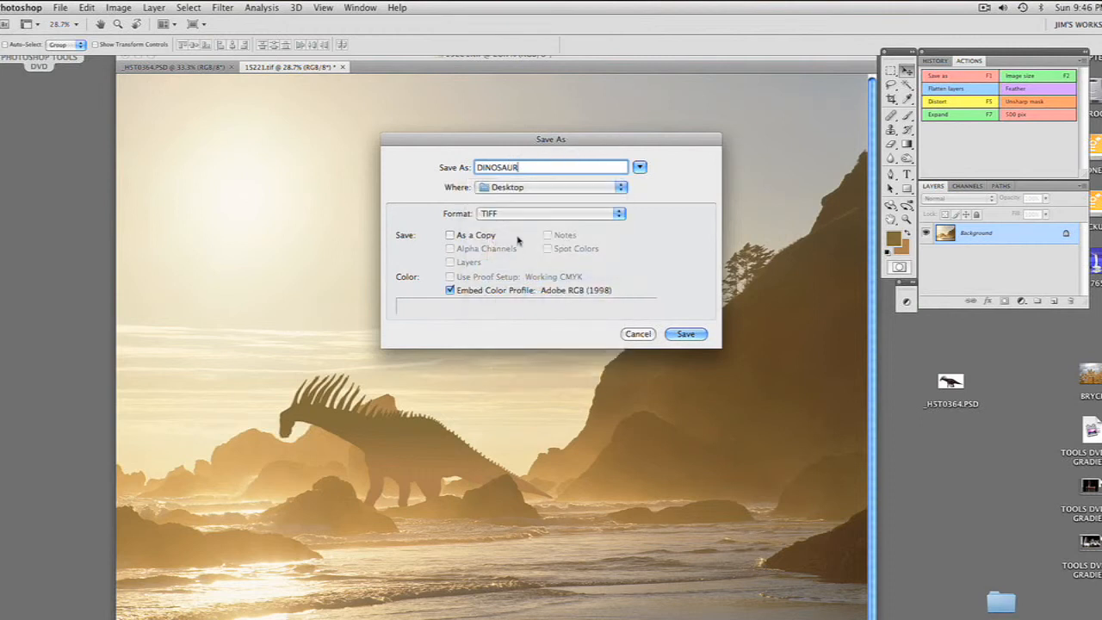
click(513, 215)
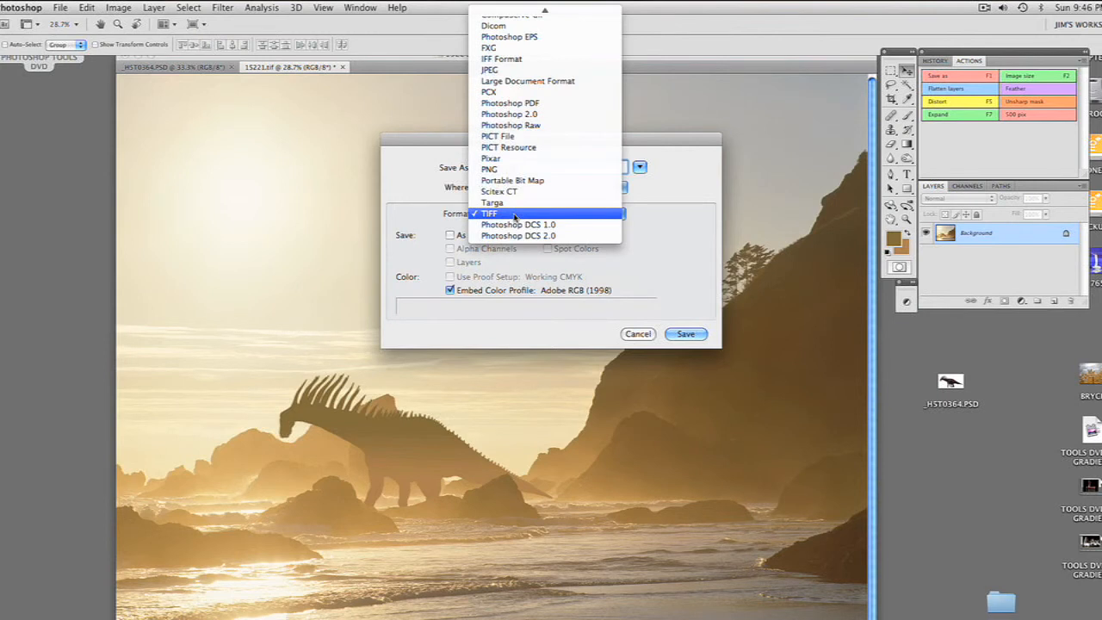
mouse_move(530, 12)
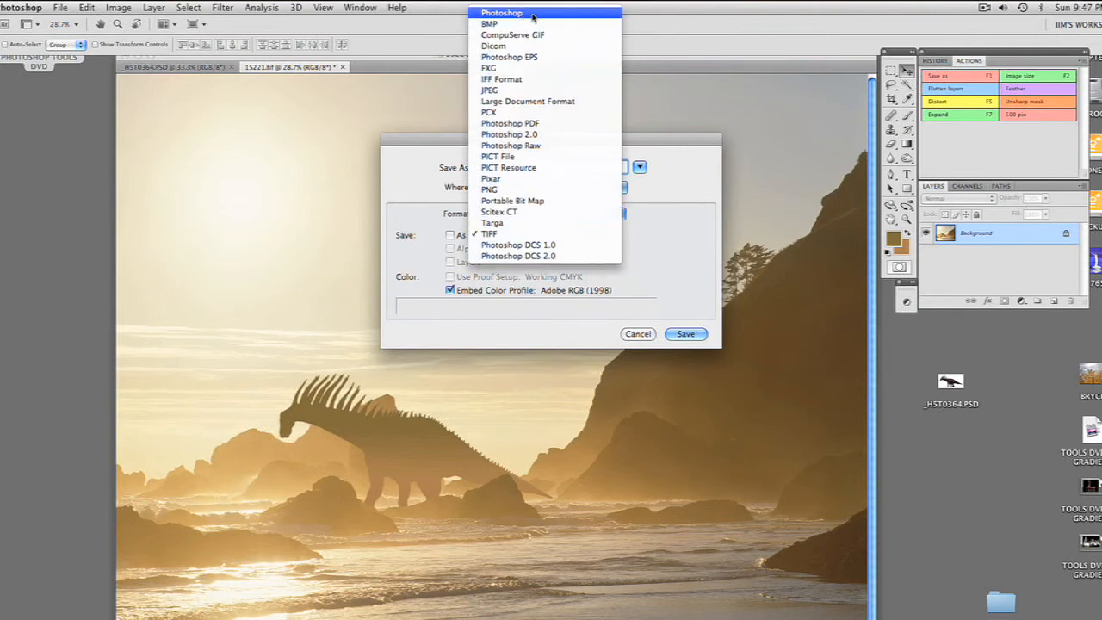
click(533, 14)
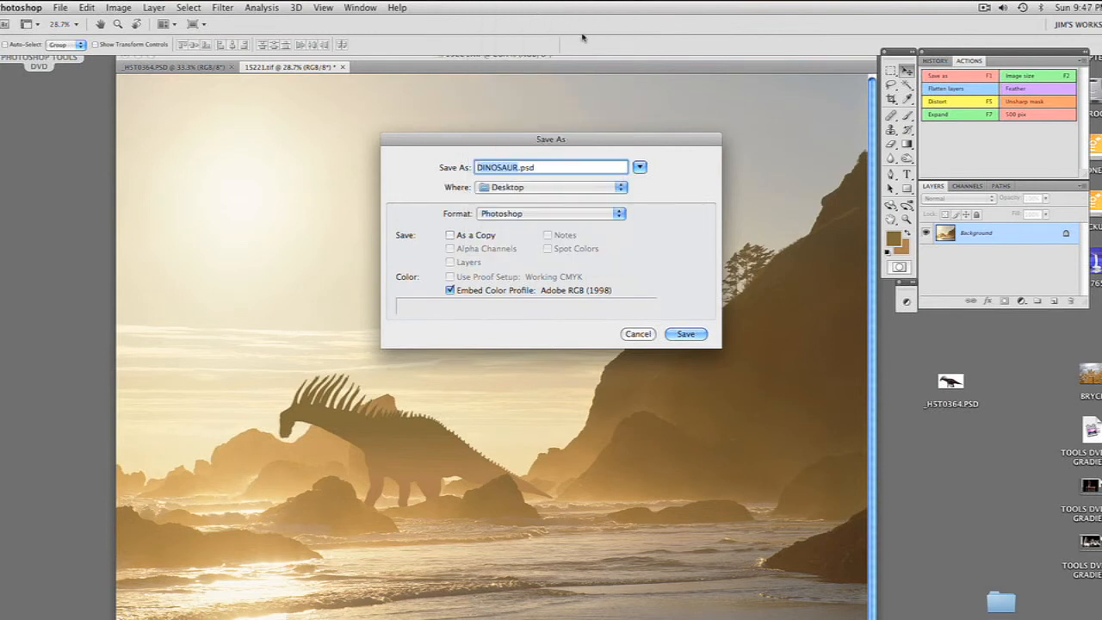
click(682, 335)
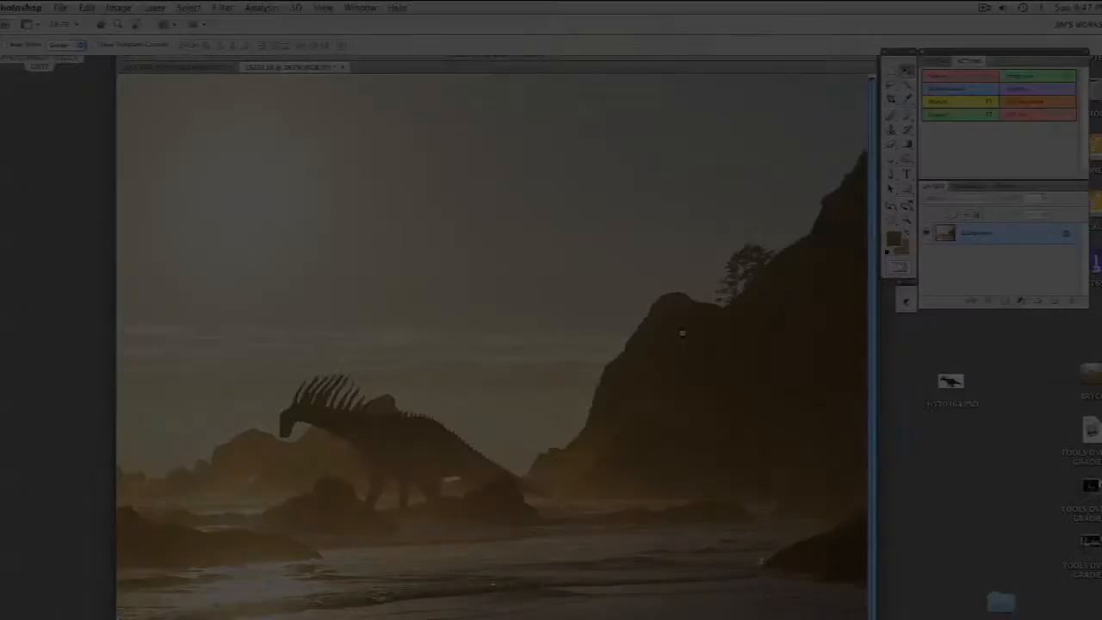